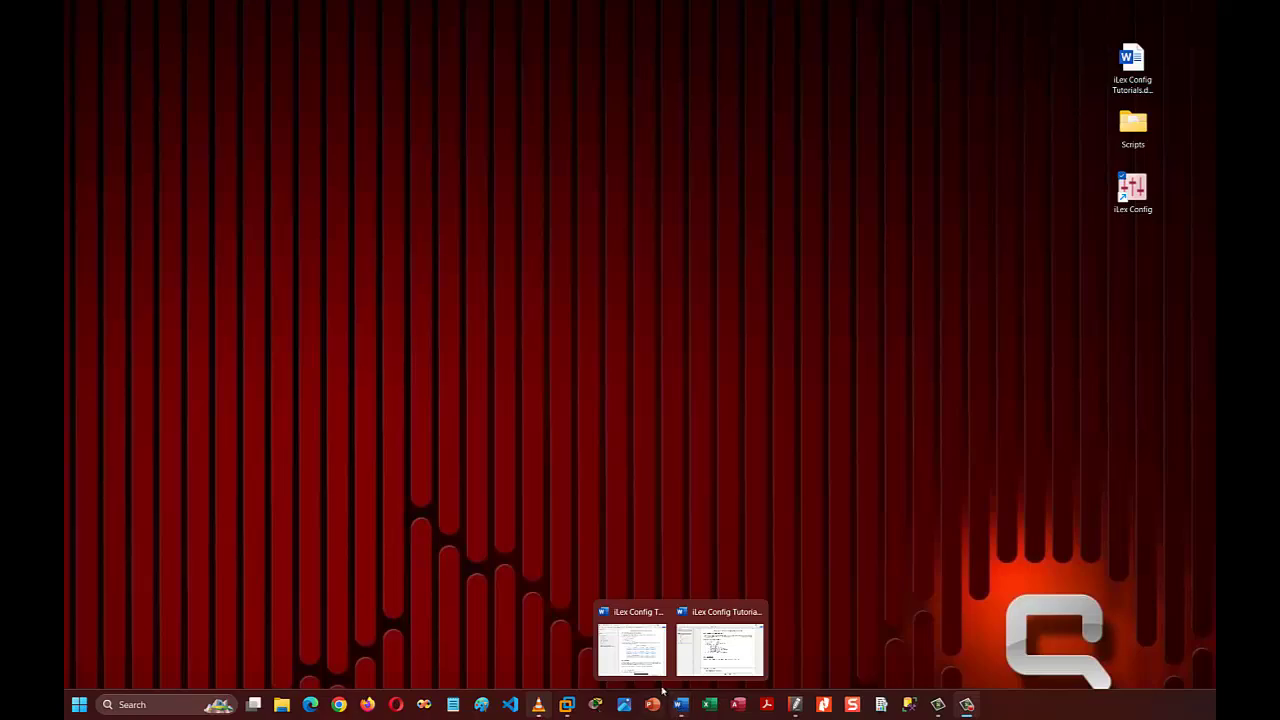
Open the iLex Config Tutorials document in Word and view Appendix A, then Appendix B: Dsadd User Script Example.
click(648, 664)
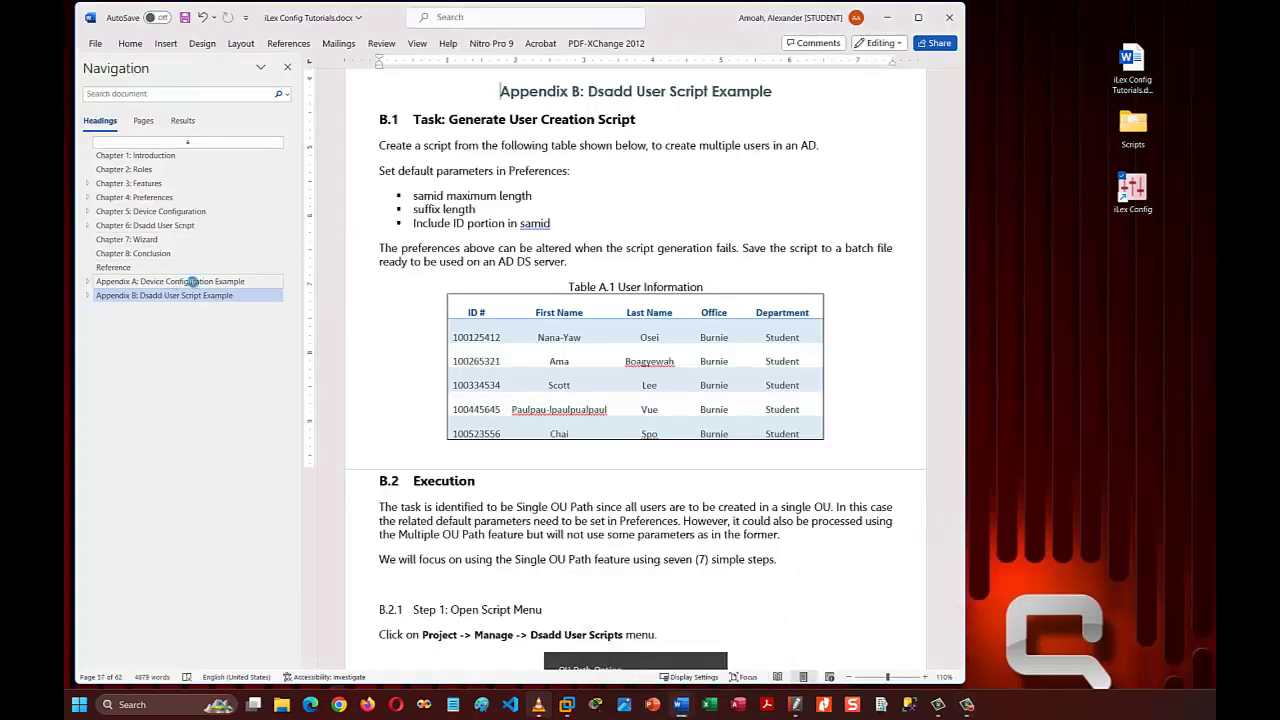
click(194, 284)
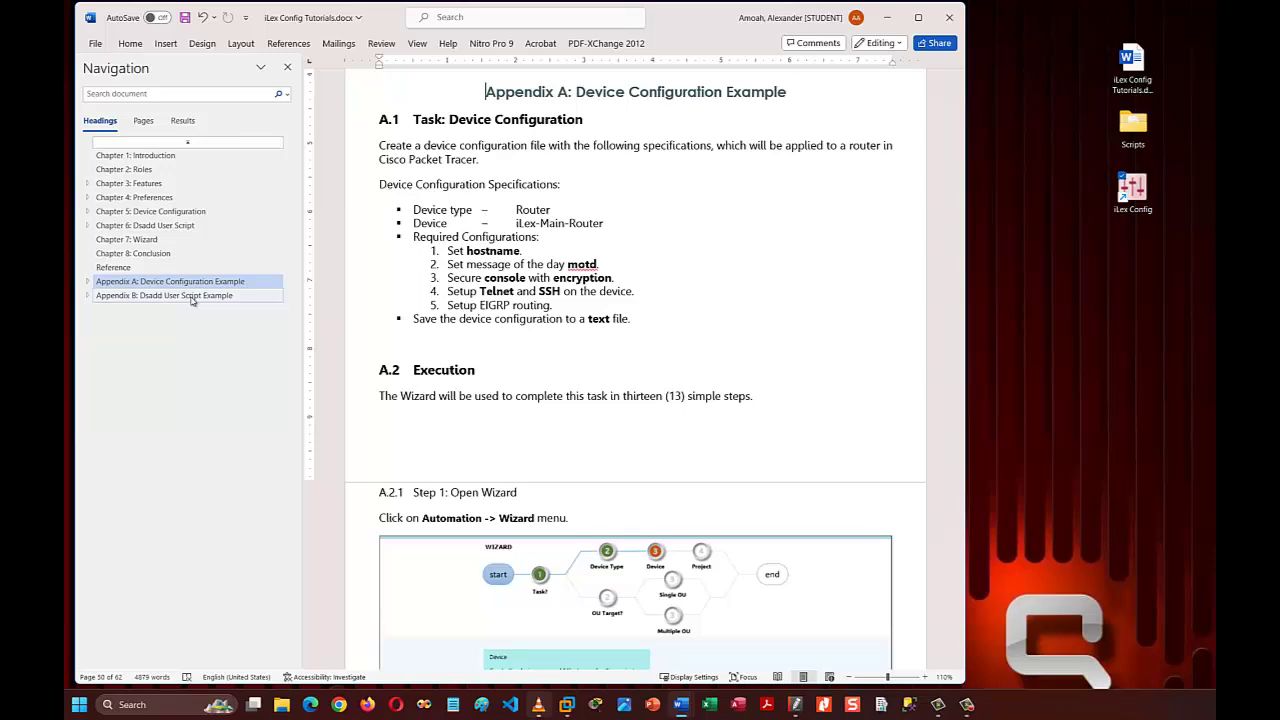
click(191, 298)
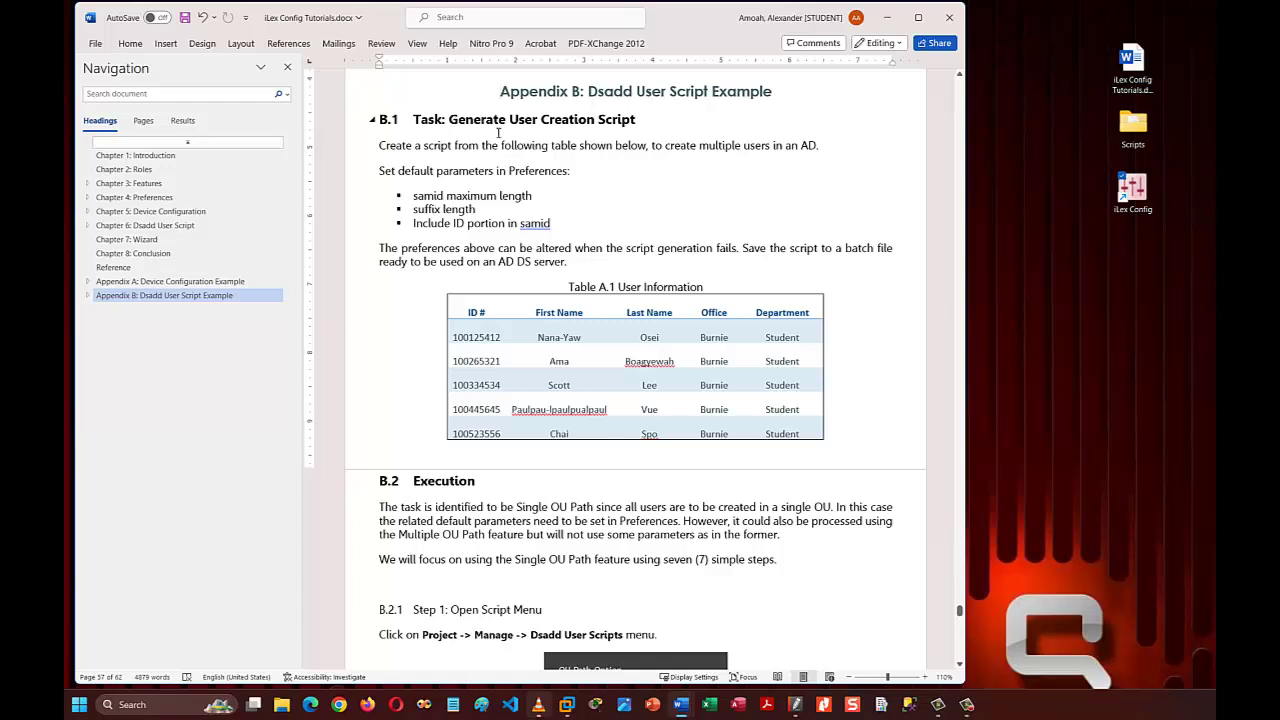
Read the B.1 task in Appendix B, highlighting its title and the contents of the User Information table.
drag(636, 122, 449, 122)
key(ctrl+u)
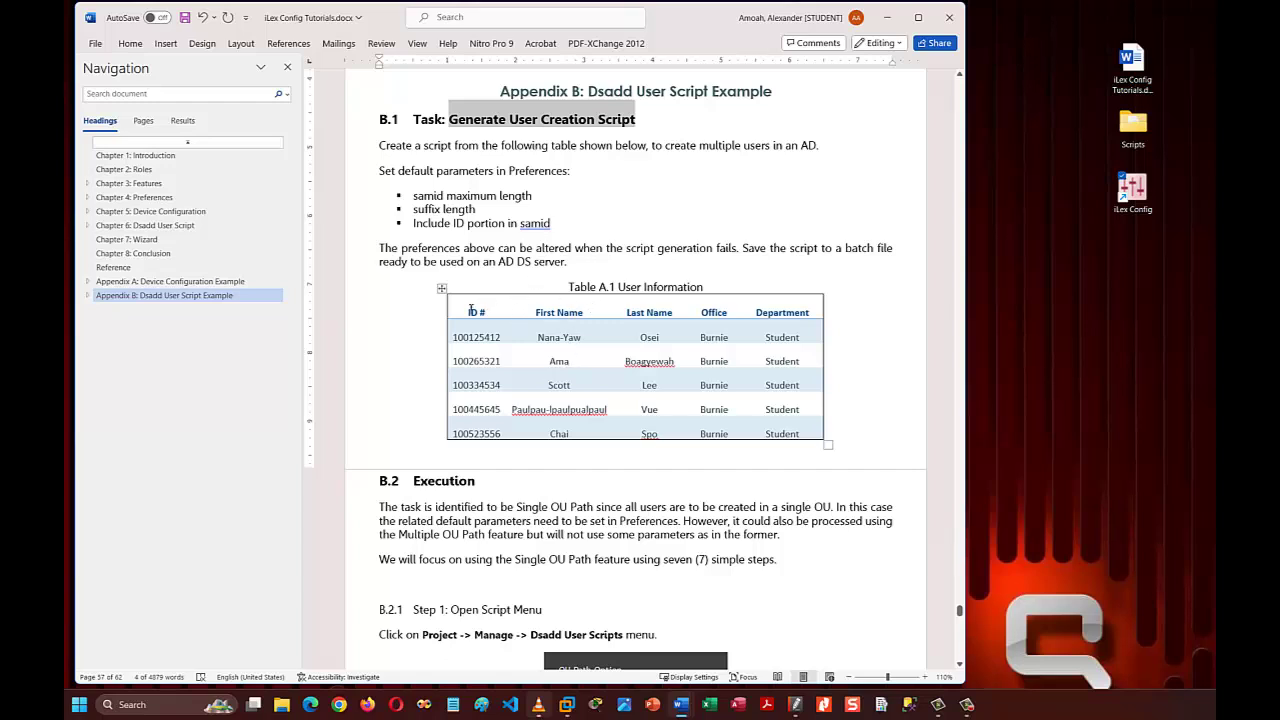
drag(465, 311, 770, 431)
scroll(629, 340, down, 3)
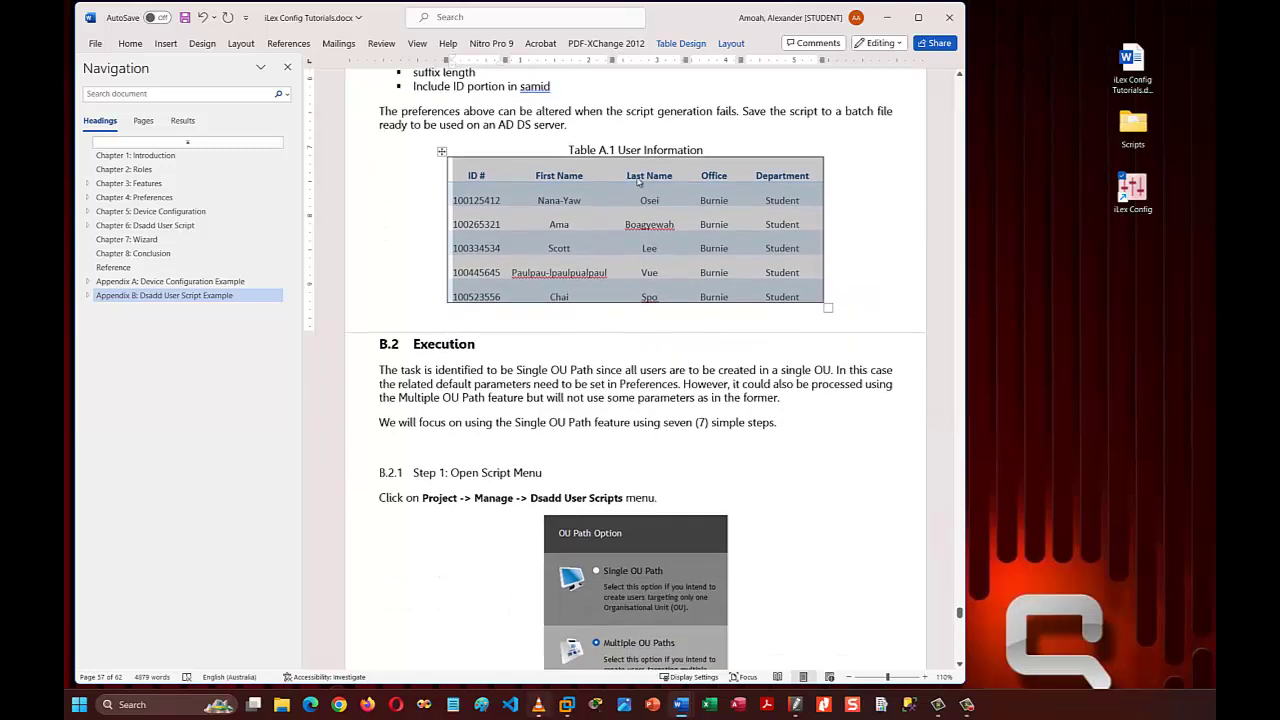
click(643, 124)
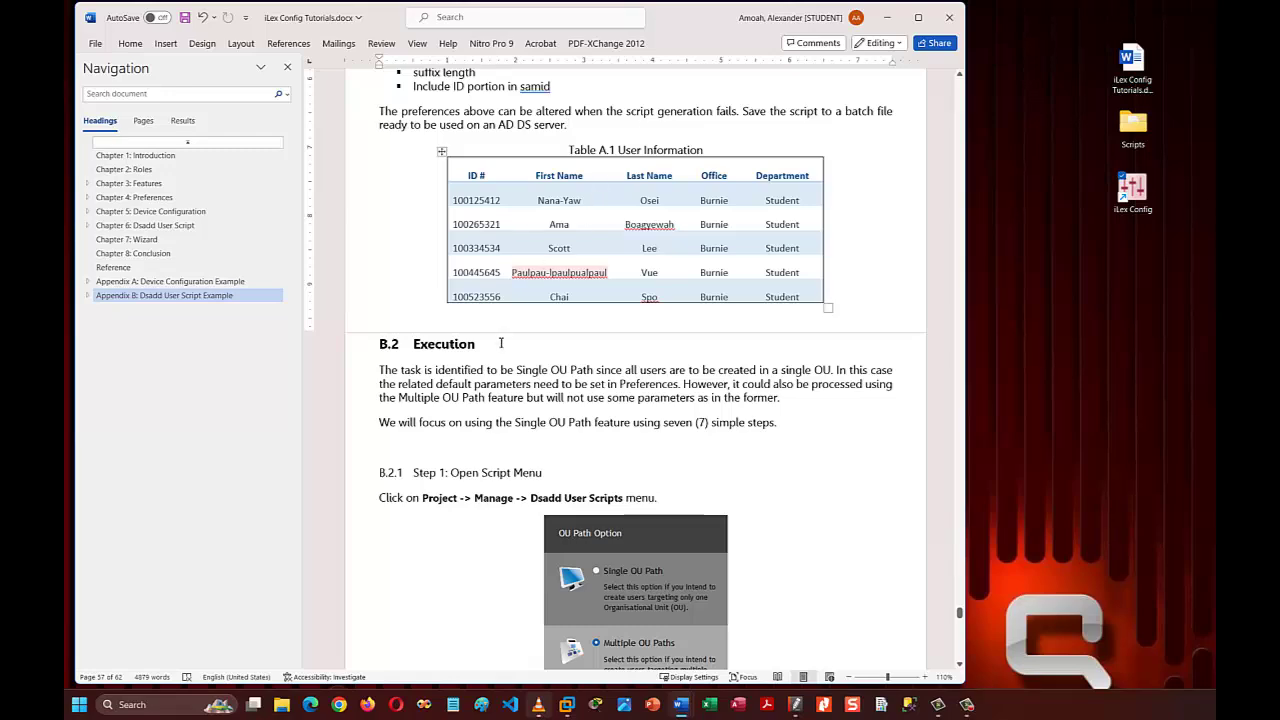
Examine the B.2 Execution section and Step 1, highlighting their headings and the path to Dsadd User Scripts.
double_click(436, 345)
scroll(641, 395, down, 3)
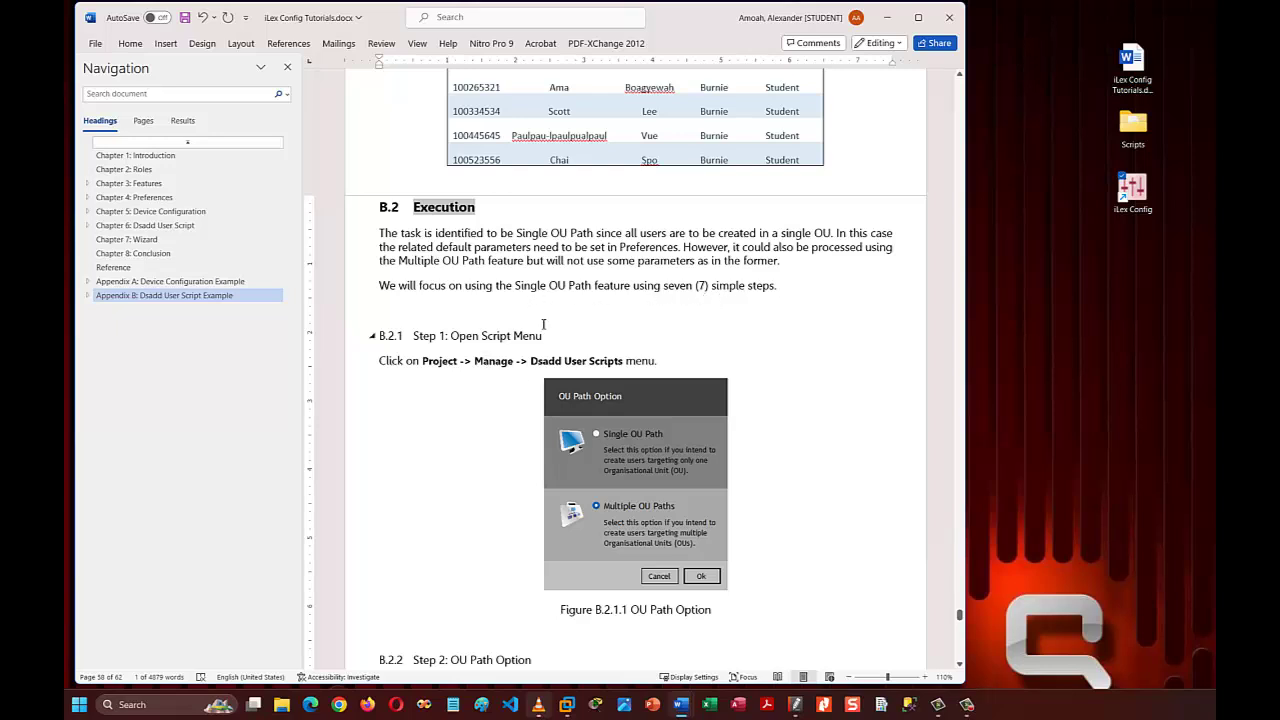
drag(546, 336, 474, 333)
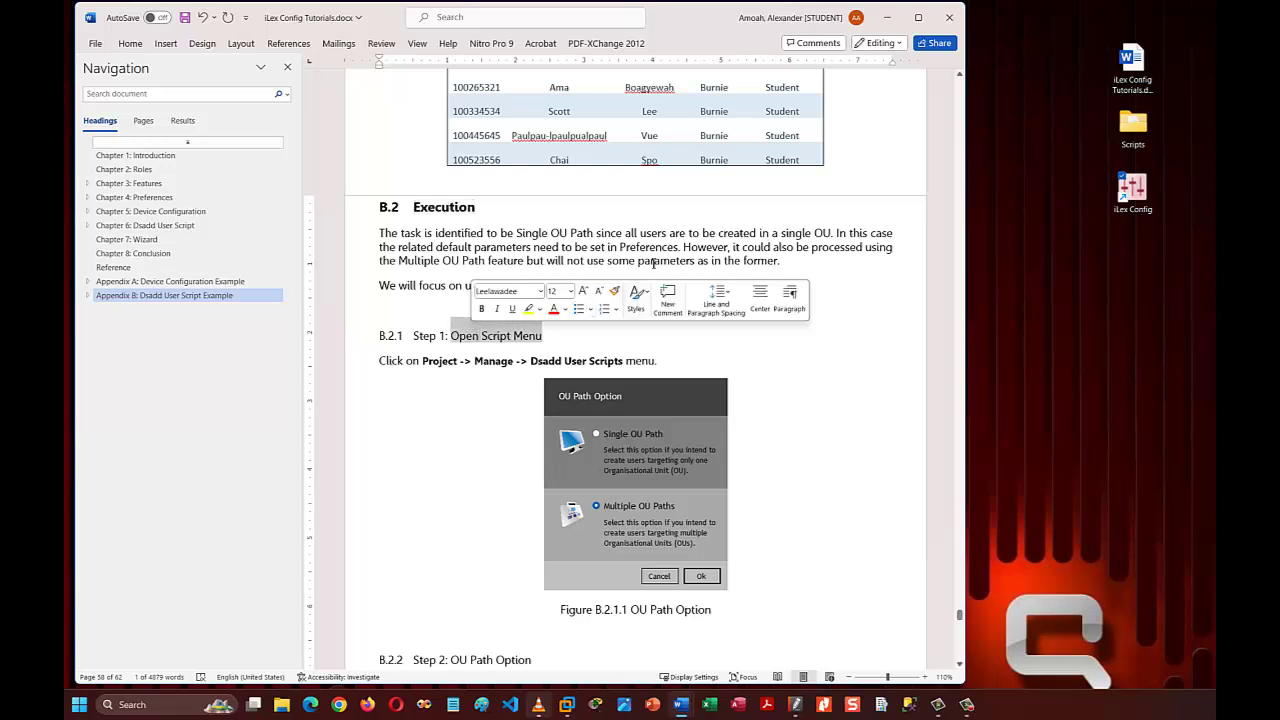
click(391, 379)
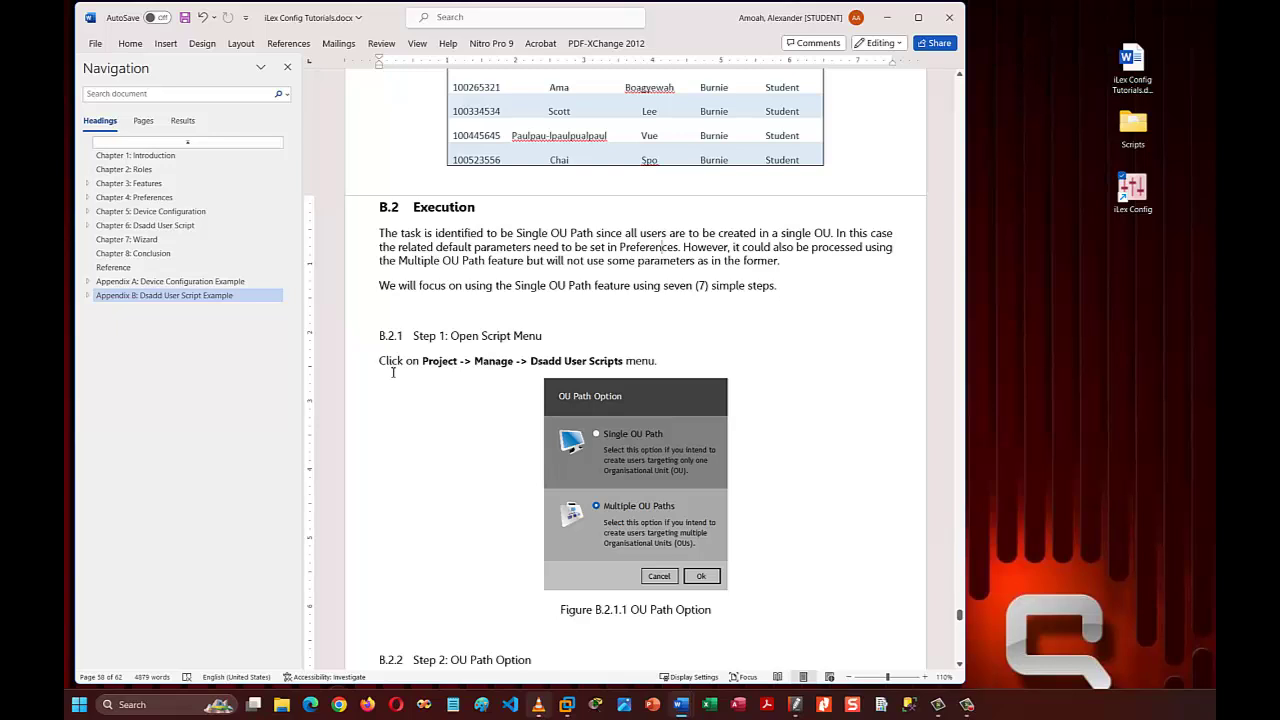
scroll(400, 369, down, 1)
scroll(450, 377, up, 2)
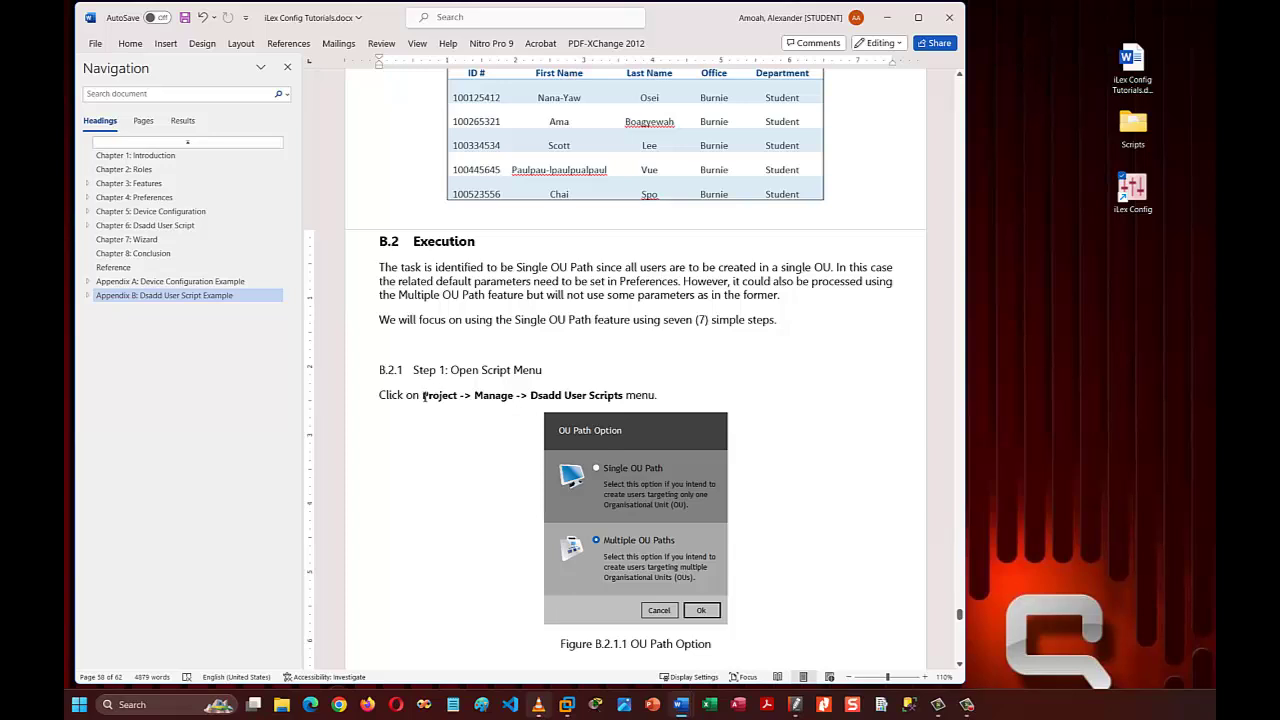
drag(451, 396, 604, 397)
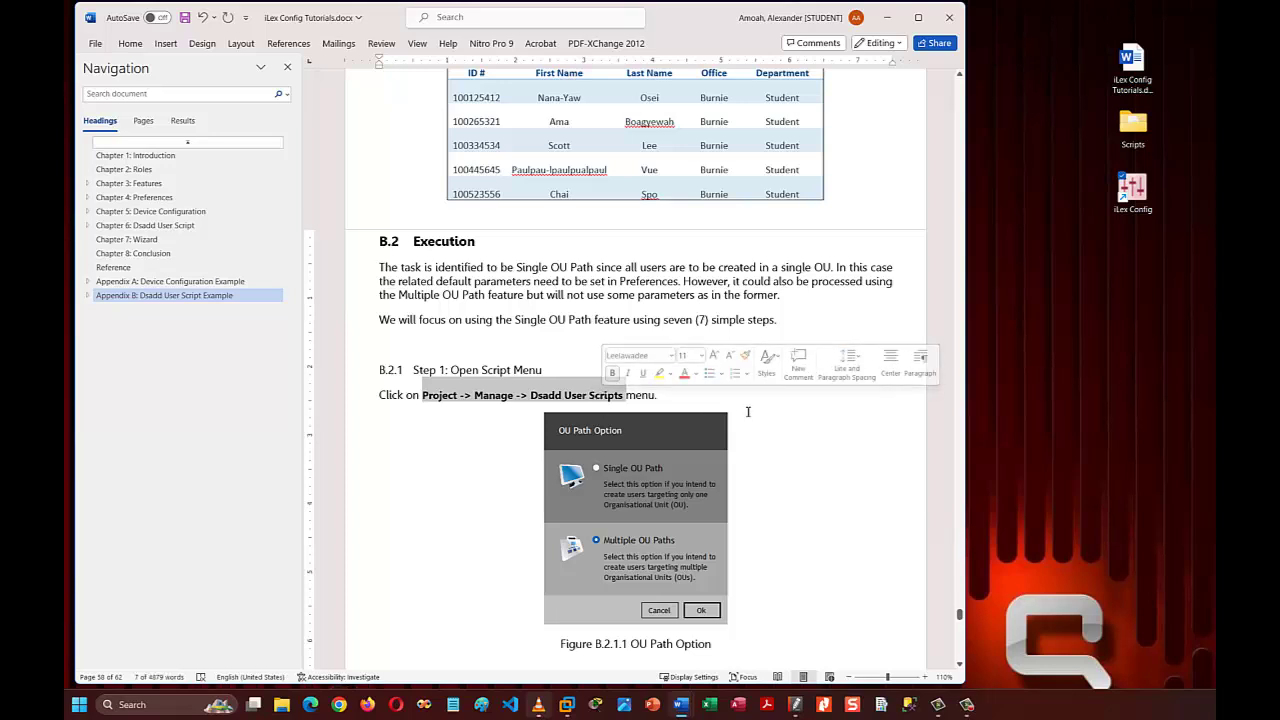
scroll(890, 86, up, 2)
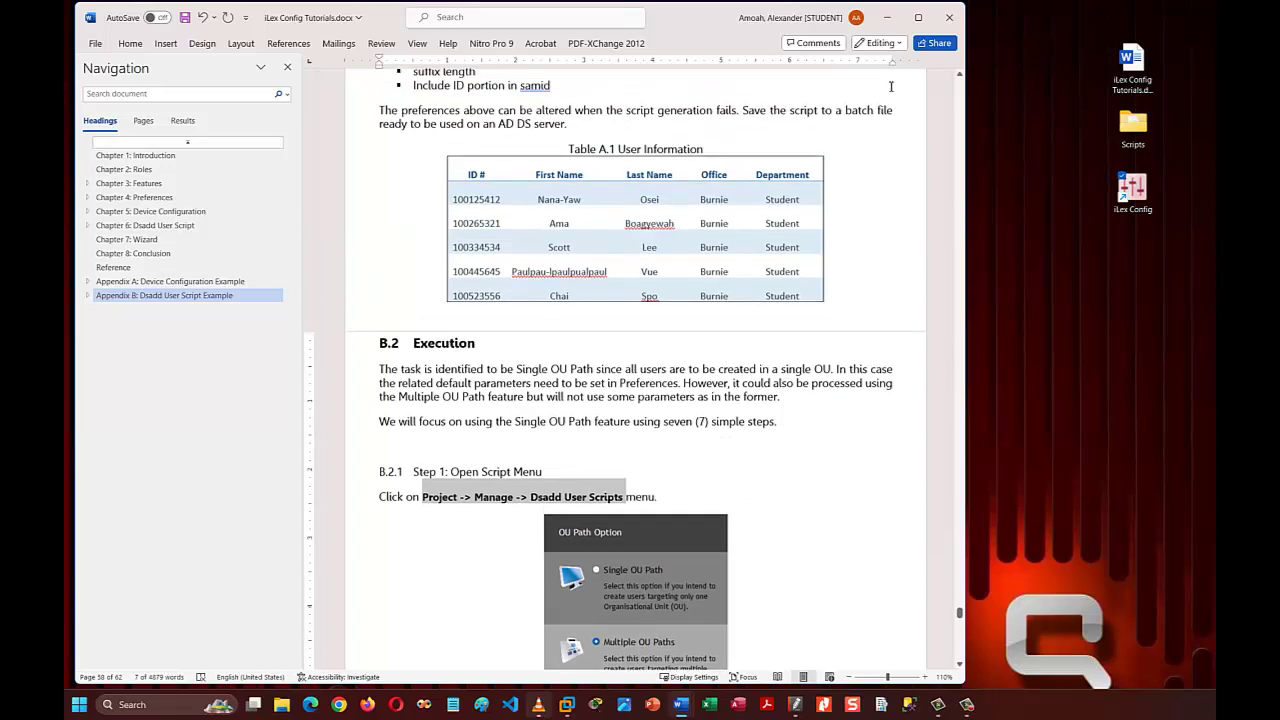
Minimise the tutorial document, launch iLex Config from the desktop and move its window slightly higher.
click(887, 17)
double_click(1133, 188)
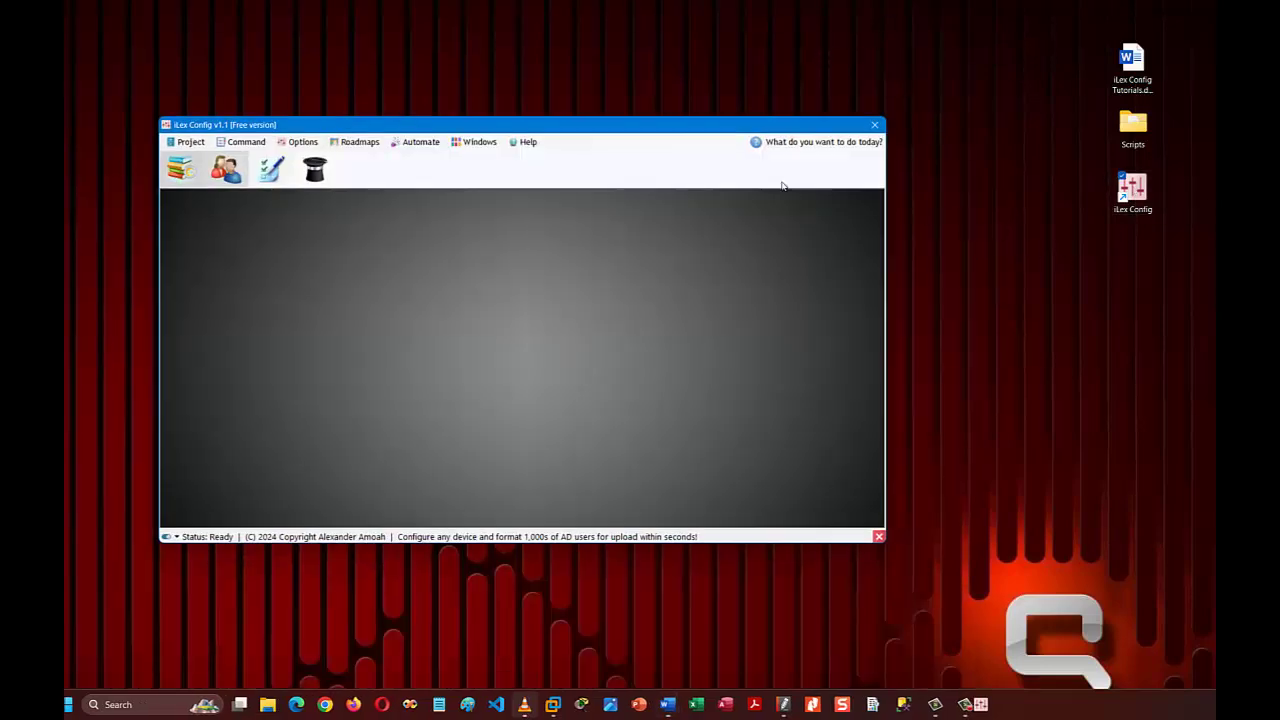
drag(606, 128, 617, 80)
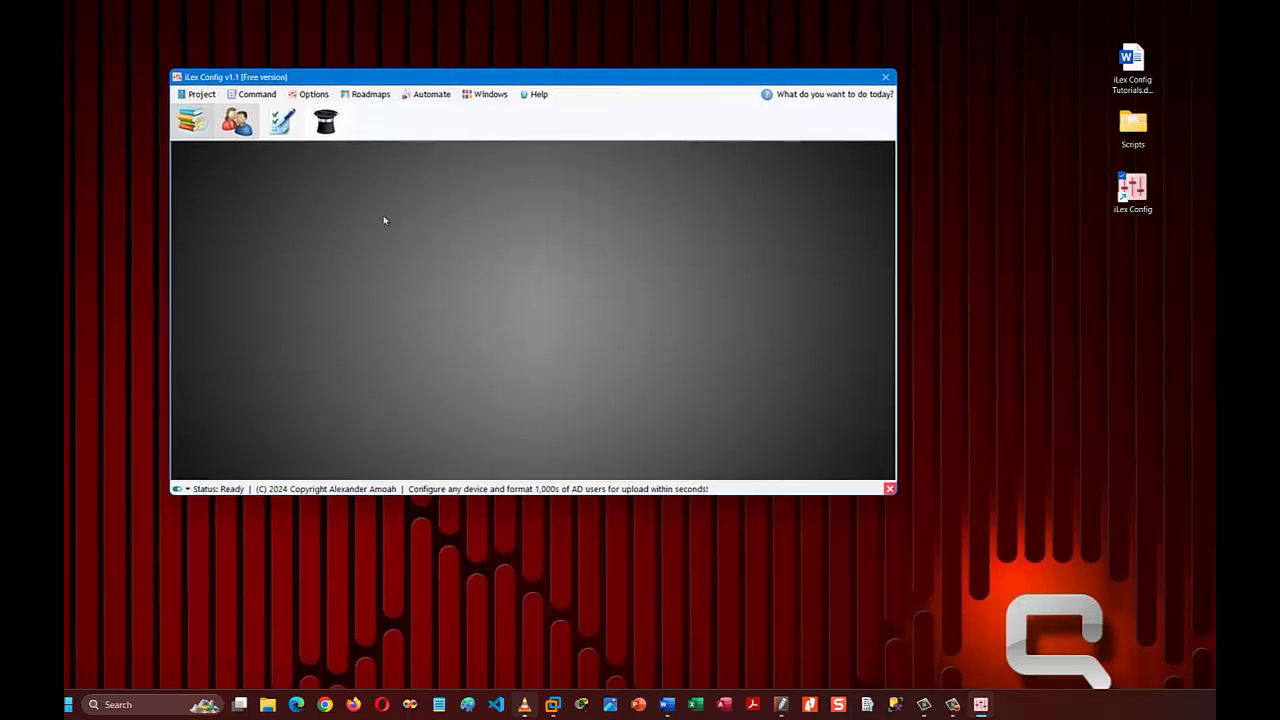
click(199, 101)
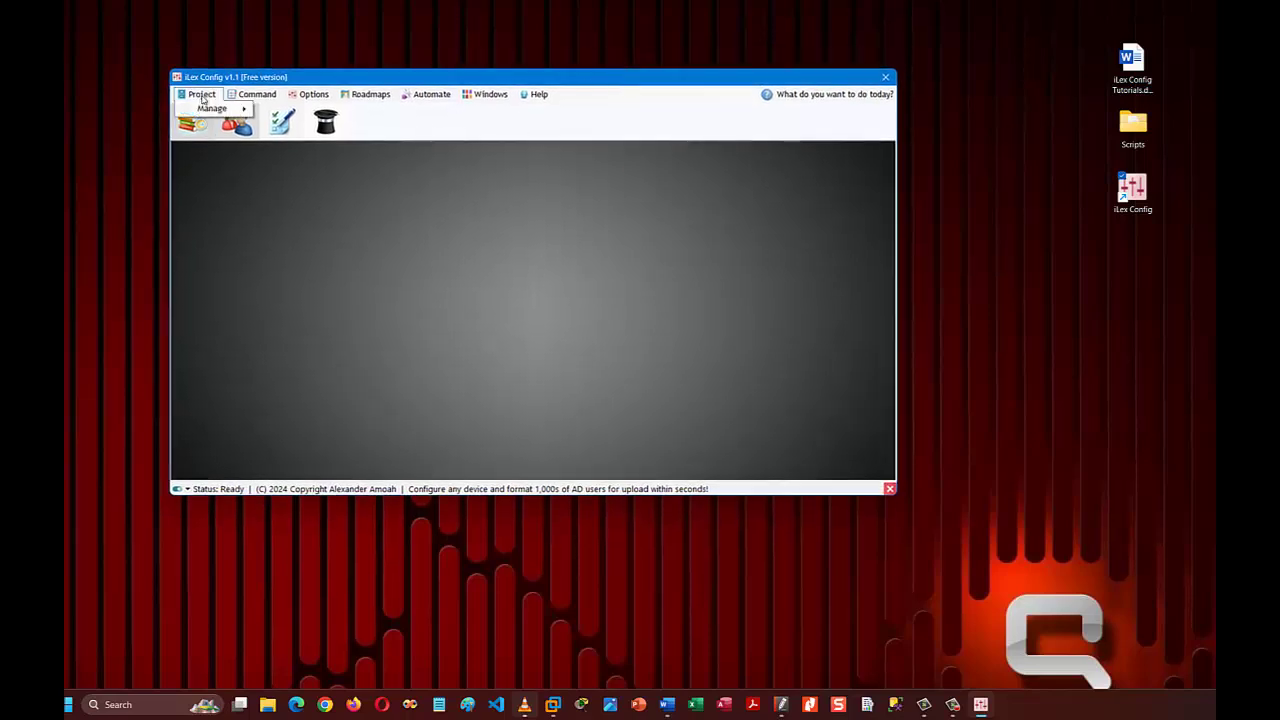
mouse_move(219, 110)
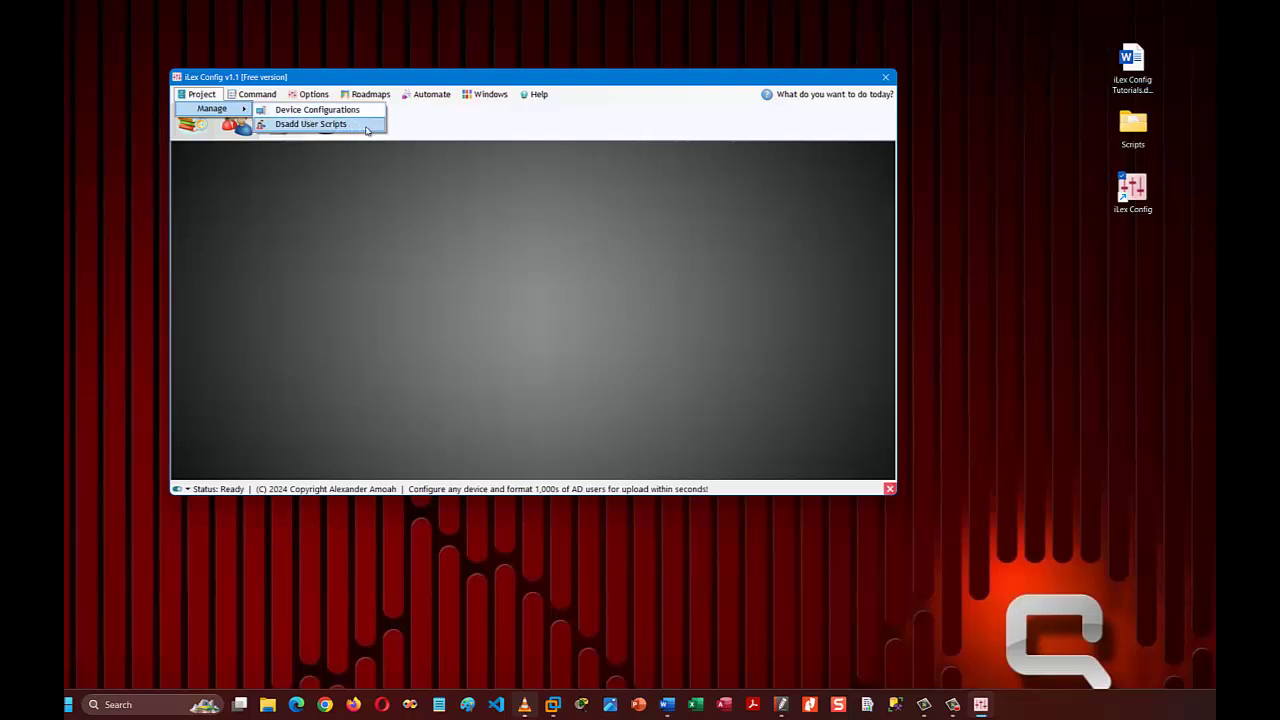
right_click(518, 123)
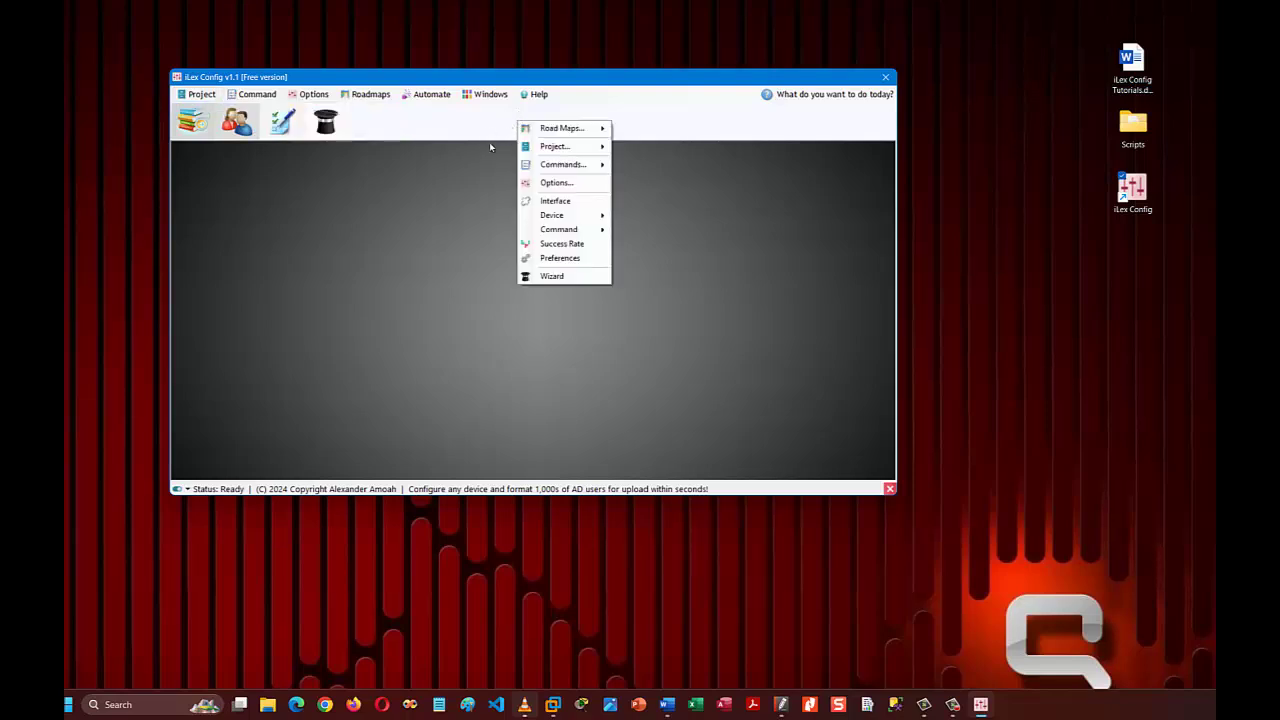
right_click(733, 121)
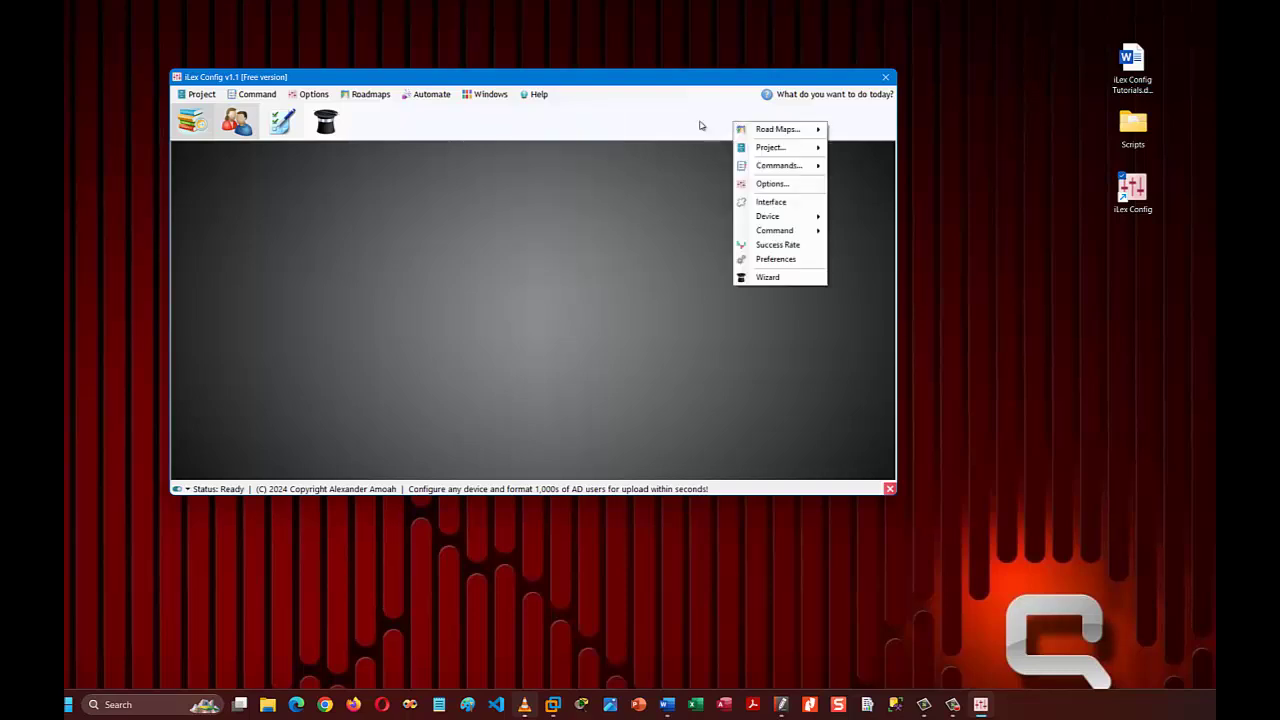
right_click(393, 131)
right_click(471, 124)
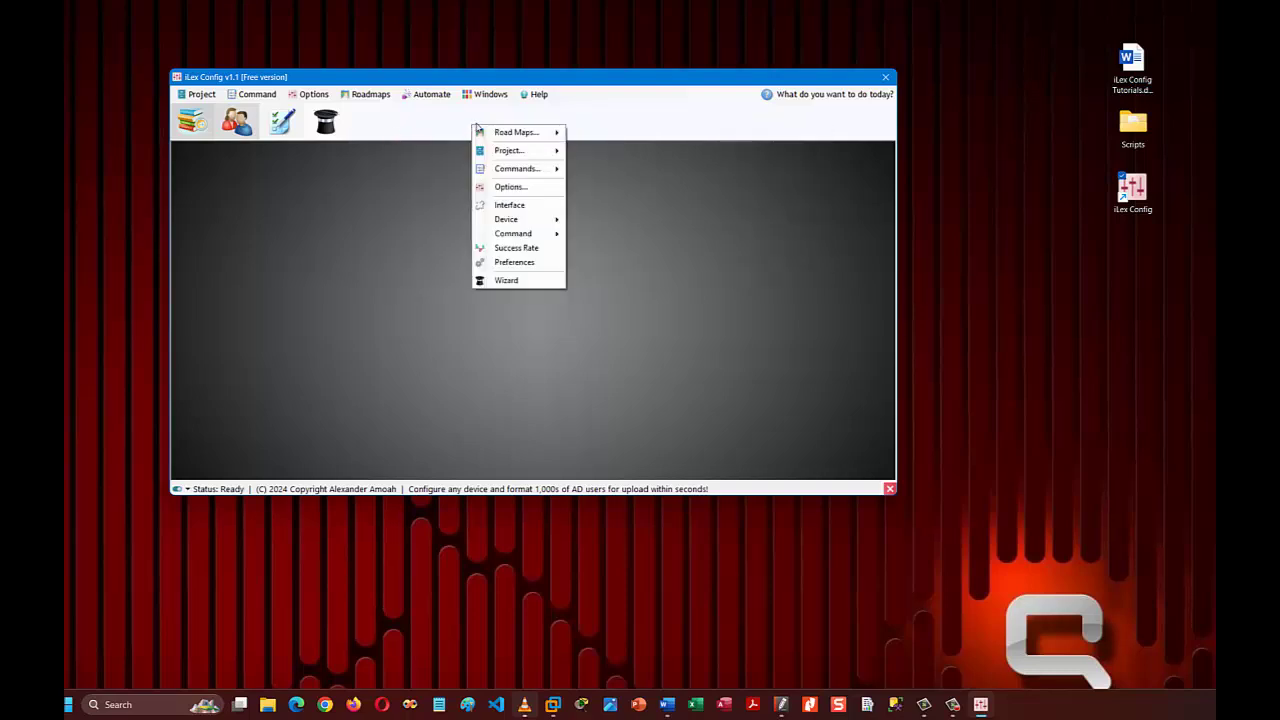
mouse_move(551, 151)
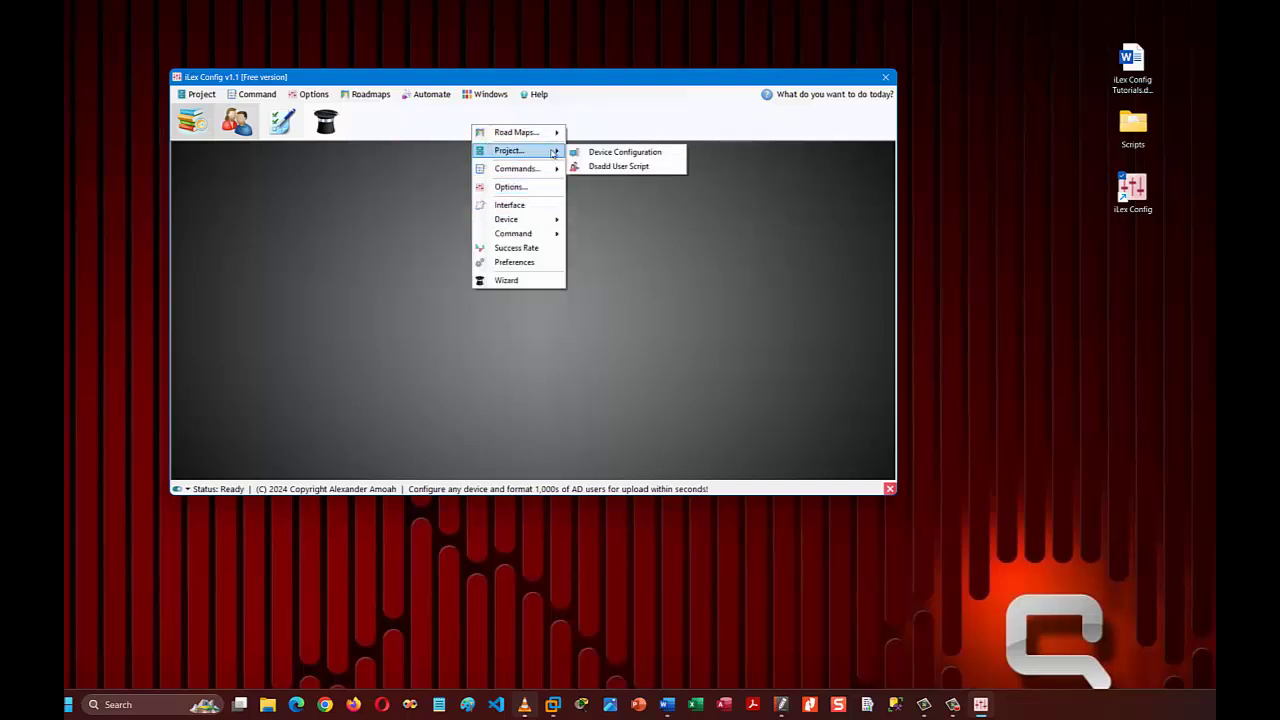
click(605, 130)
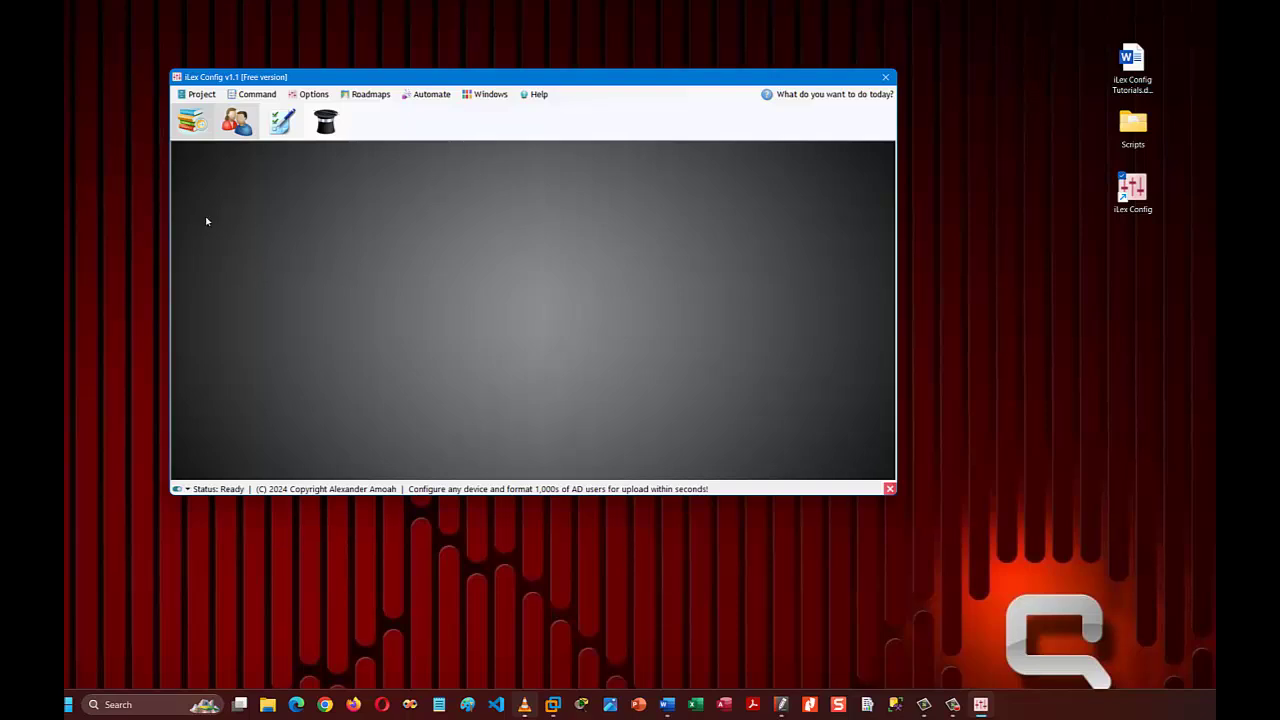
Open the project's Dsadd User Scripts manager to bring up the OU path choice.
click(200, 94)
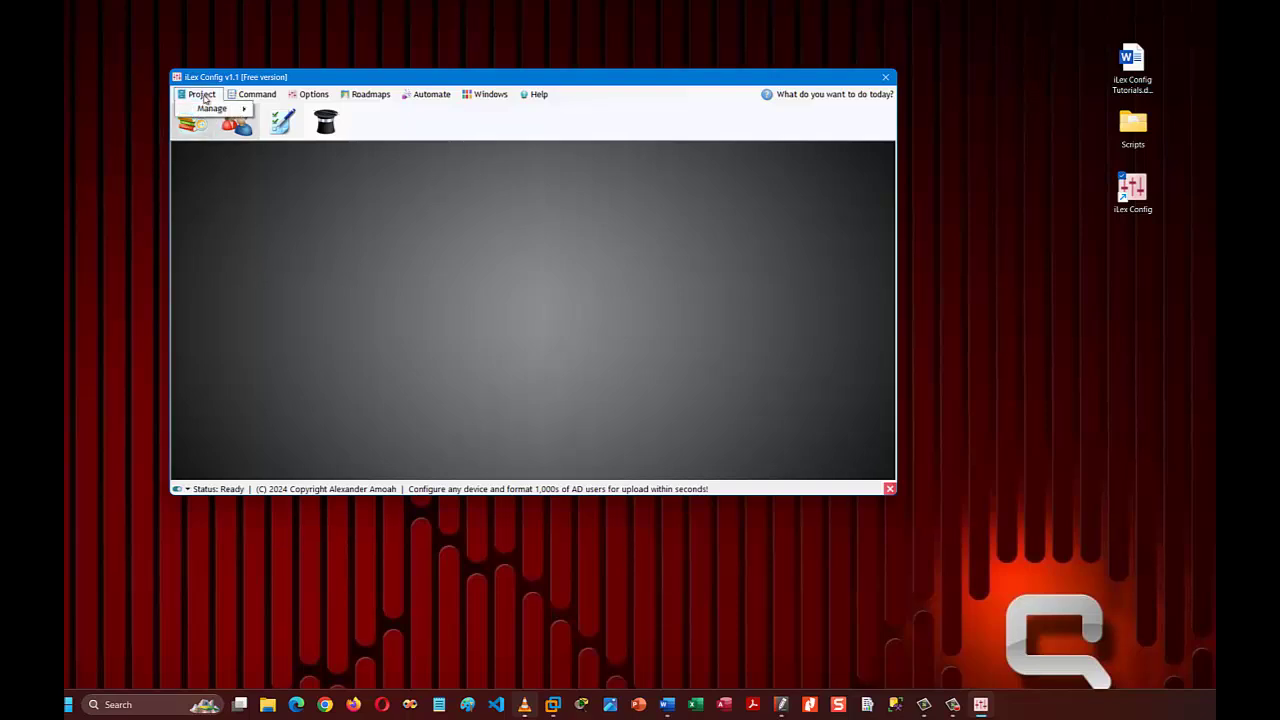
mouse_move(238, 110)
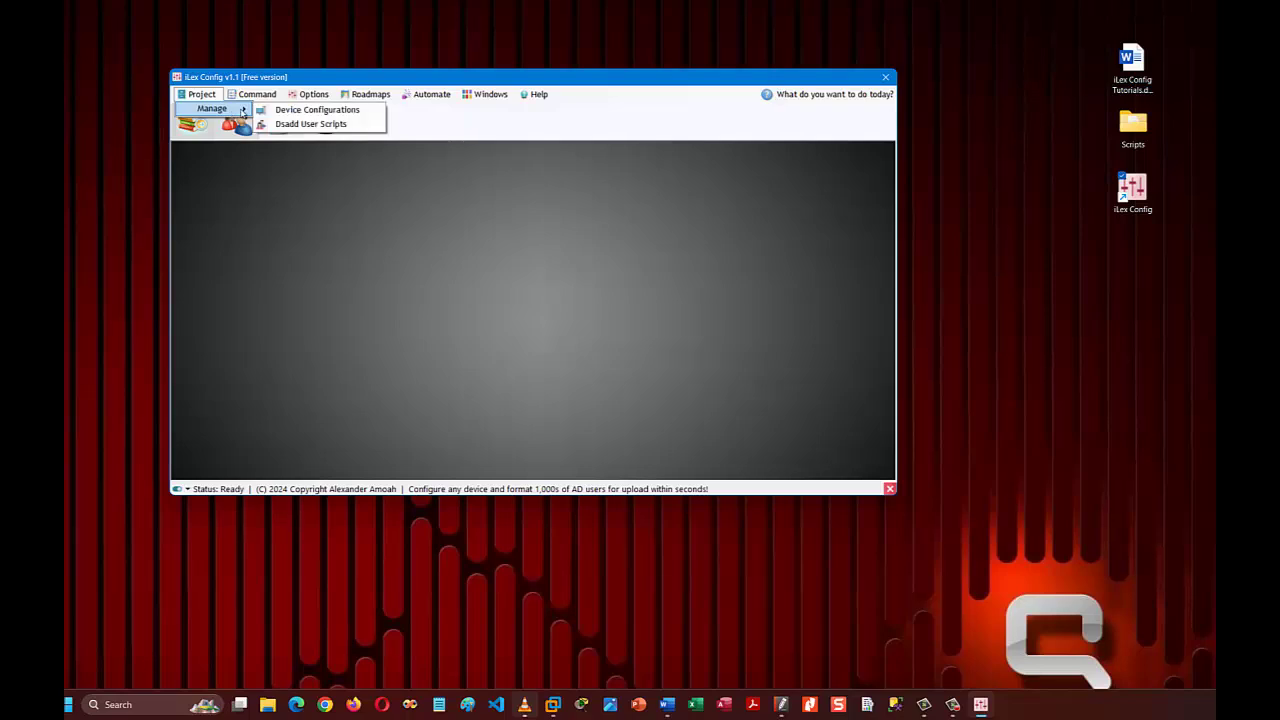
click(352, 125)
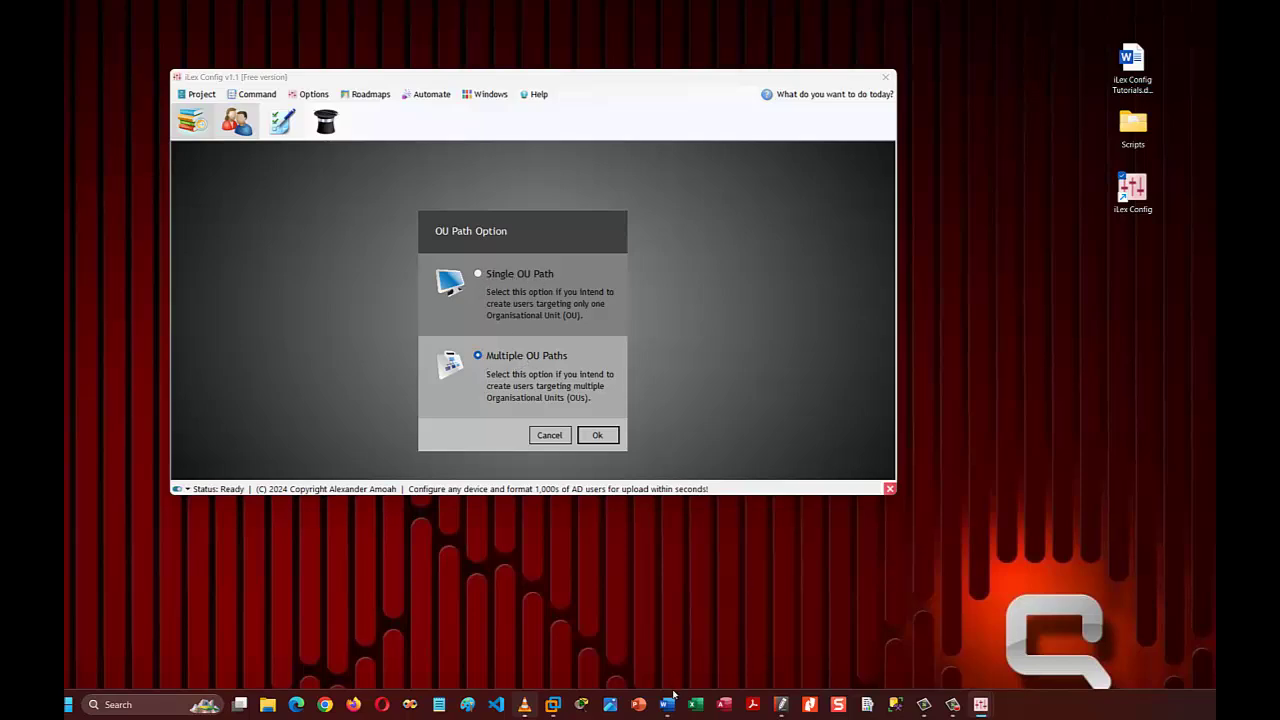
Switch to the Word tutorial and check which OU path feature the Execution section uses, highlighting that phrase.
mouse_move(657, 714)
click(620, 650)
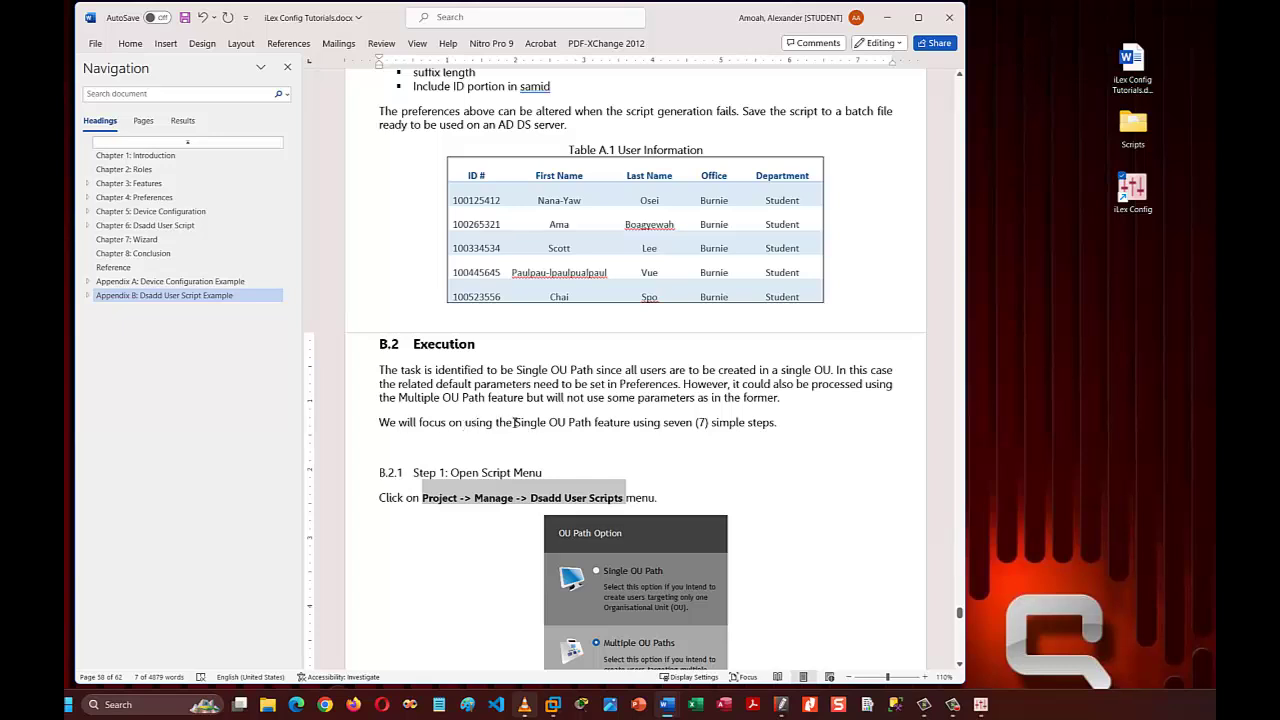
drag(514, 422, 630, 422)
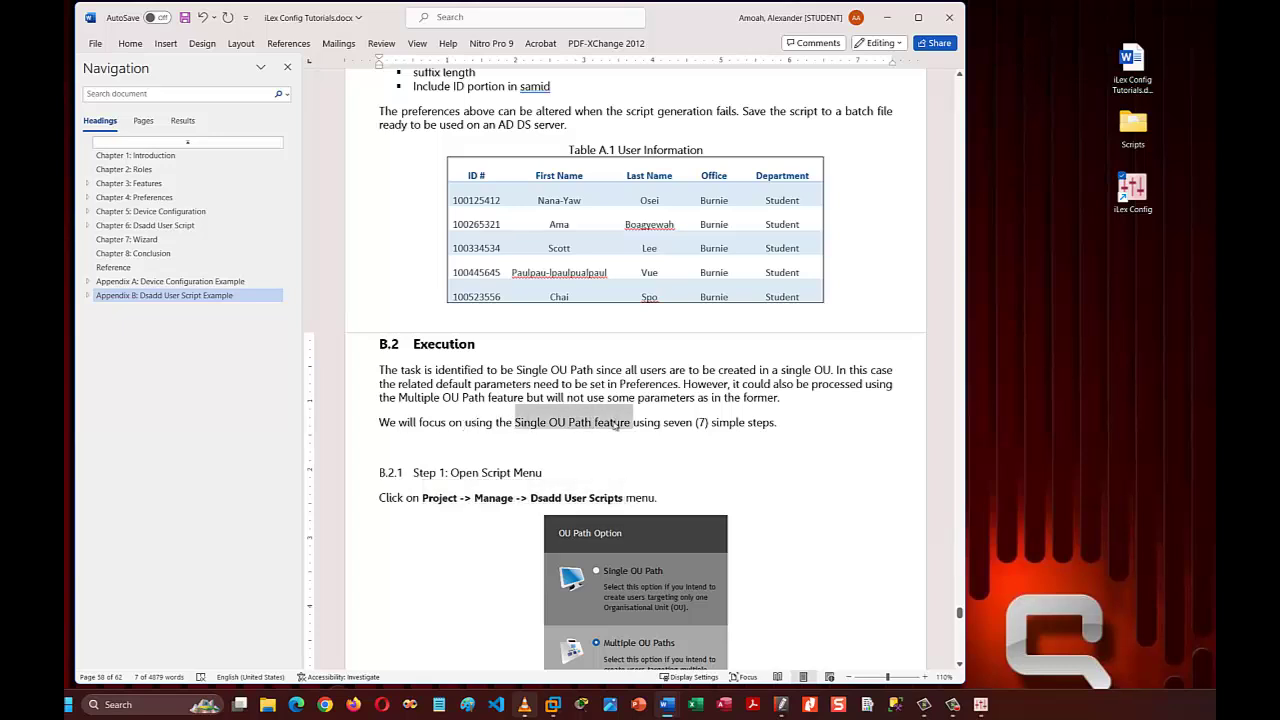
Return to iLex Config and confirm Single OU Path as the OU path option for the user scripts.
click(886, 17)
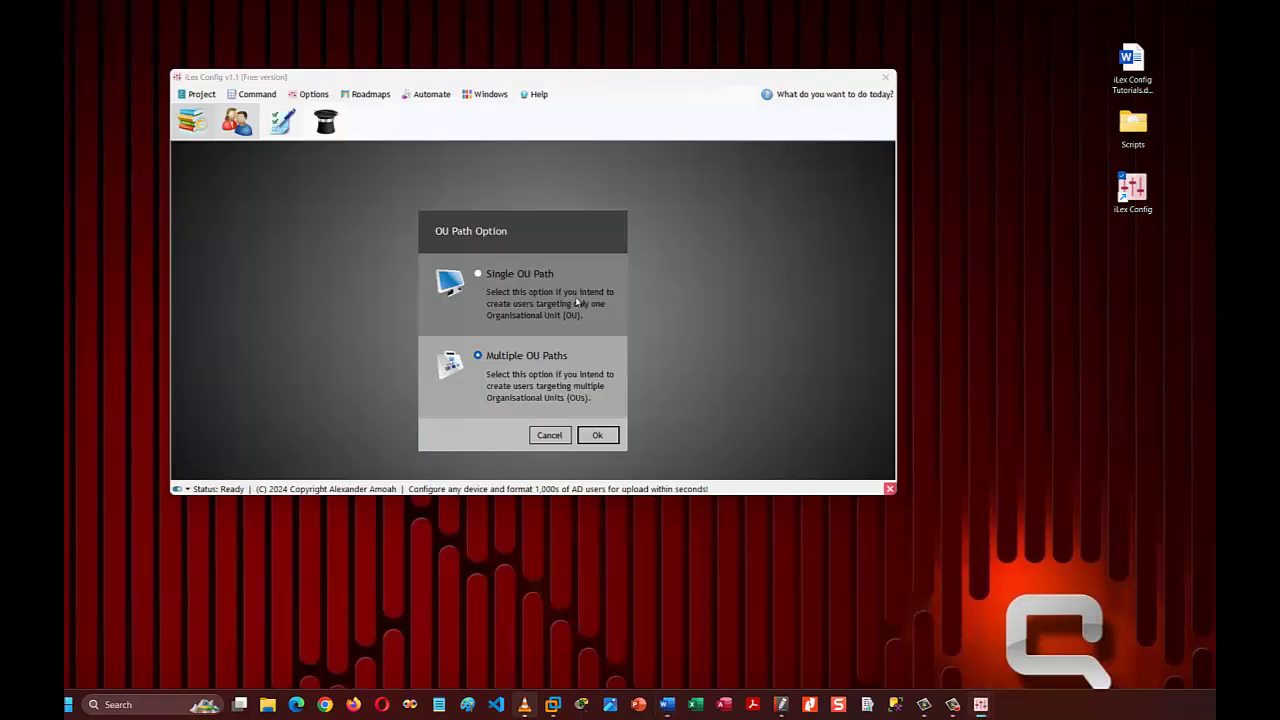
click(506, 276)
click(597, 436)
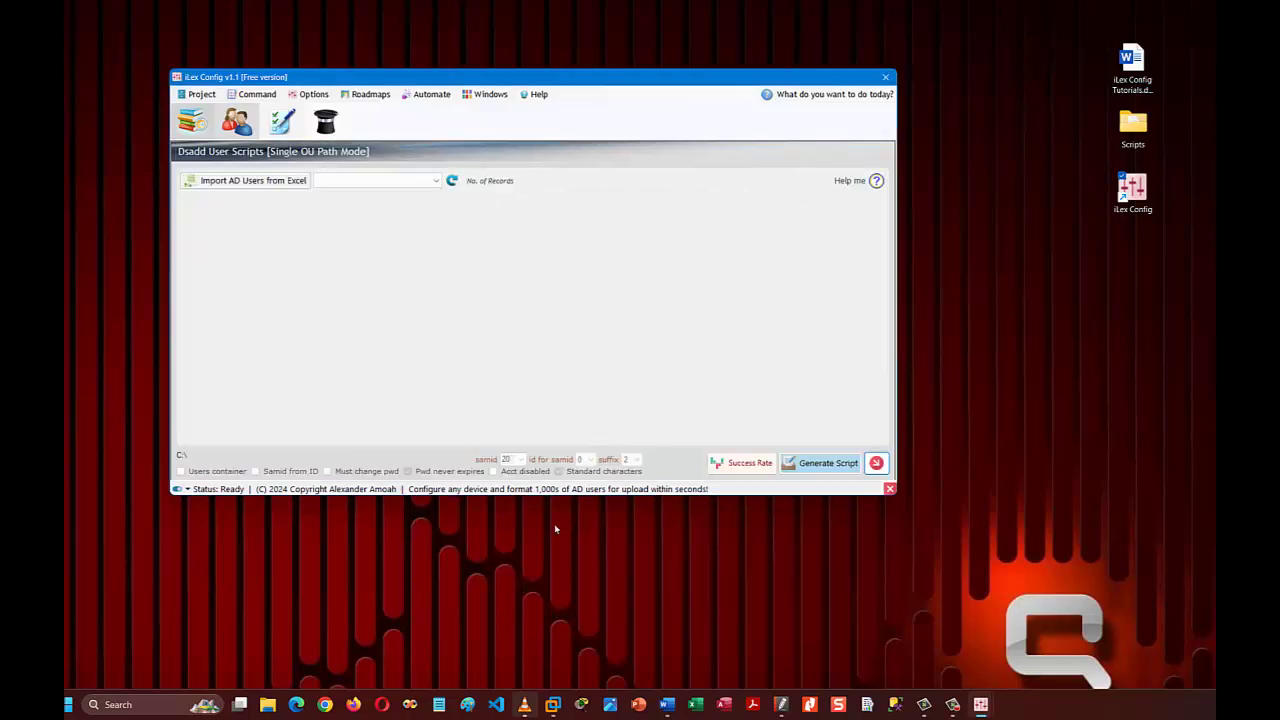
Switch to the Word tutorial and review Steps 1 and 2, Figure B.2.2.1 and the start of Step 3: Get Help.
click(669, 705)
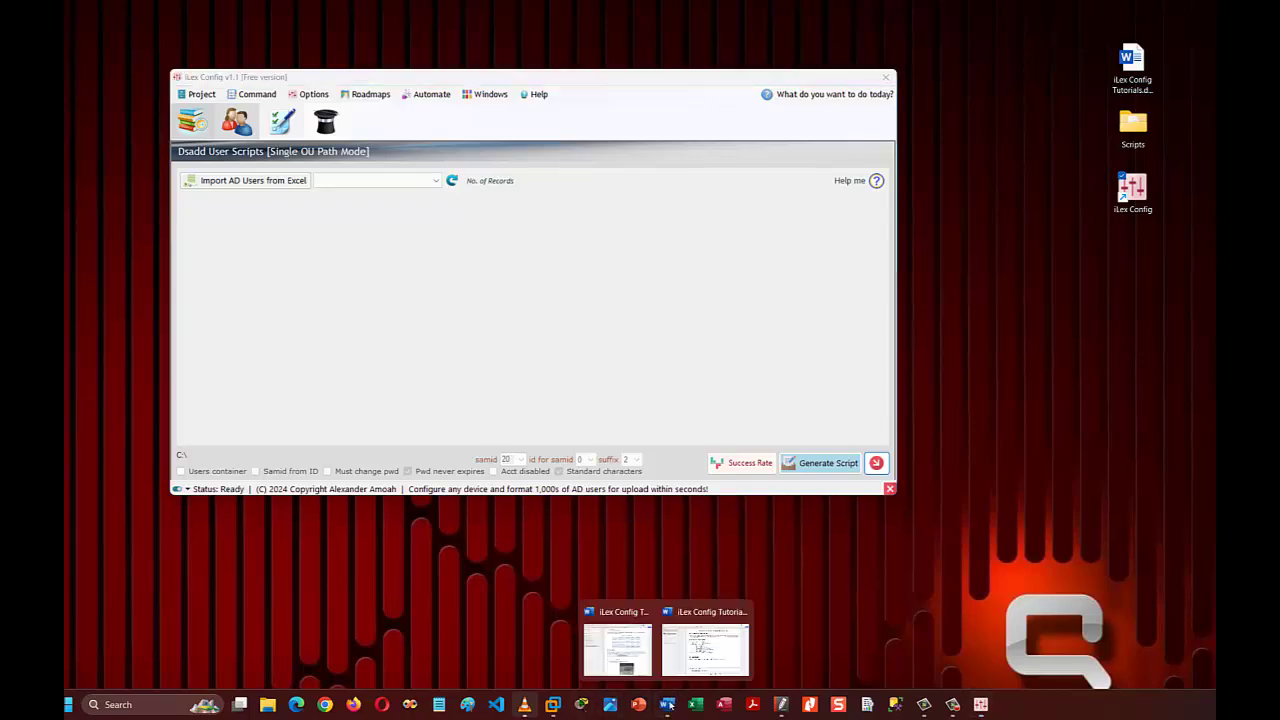
click(640, 662)
scroll(458, 441, down, 2)
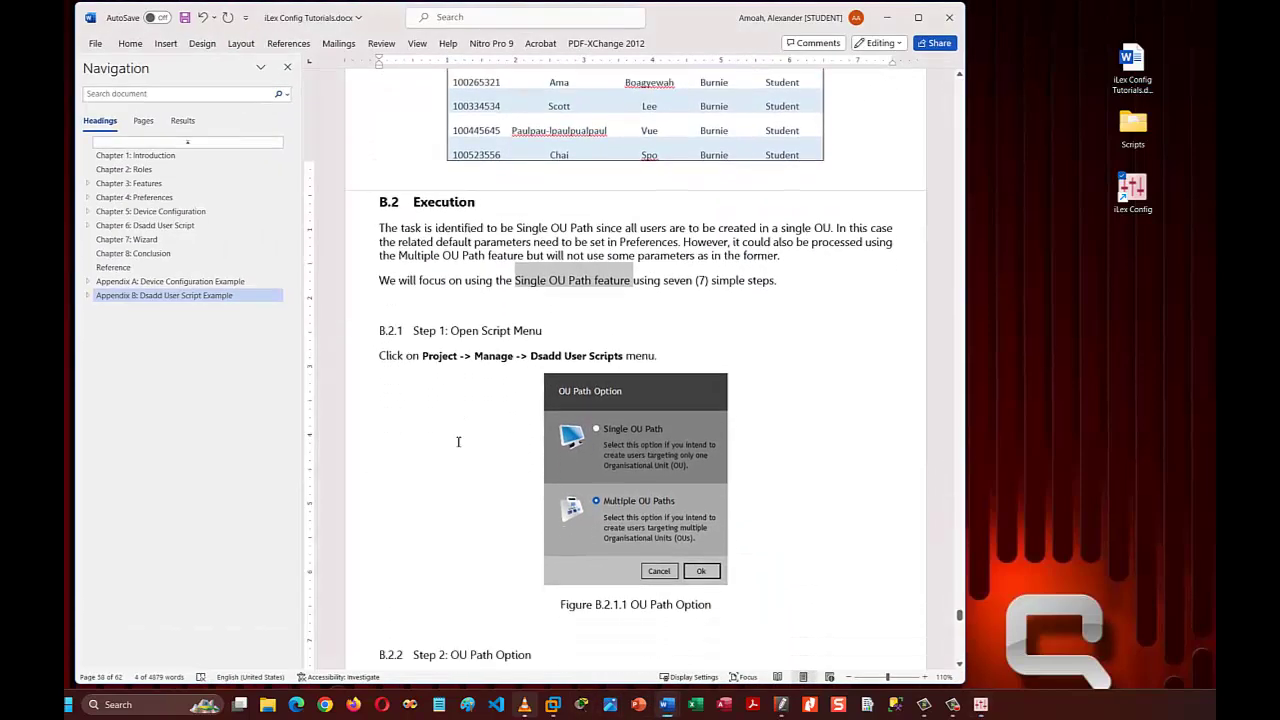
scroll(458, 441, down, 1)
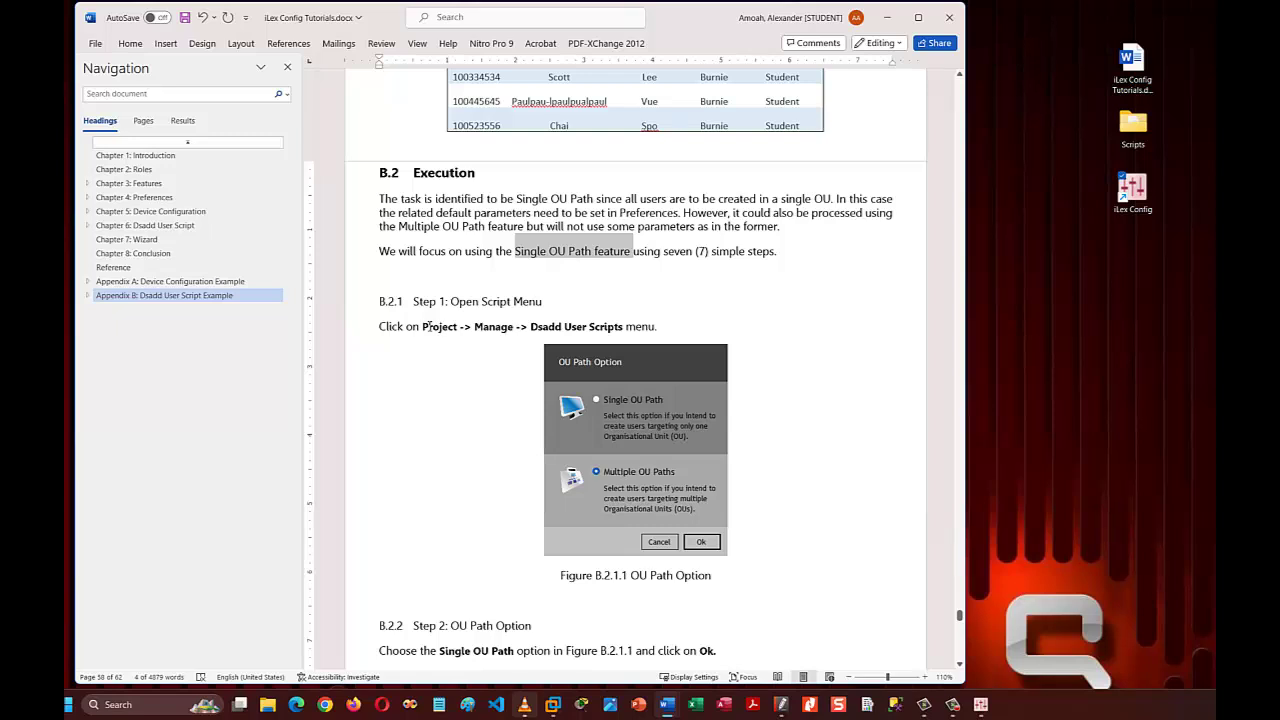
drag(423, 326, 657, 327)
scroll(502, 451, down, 3)
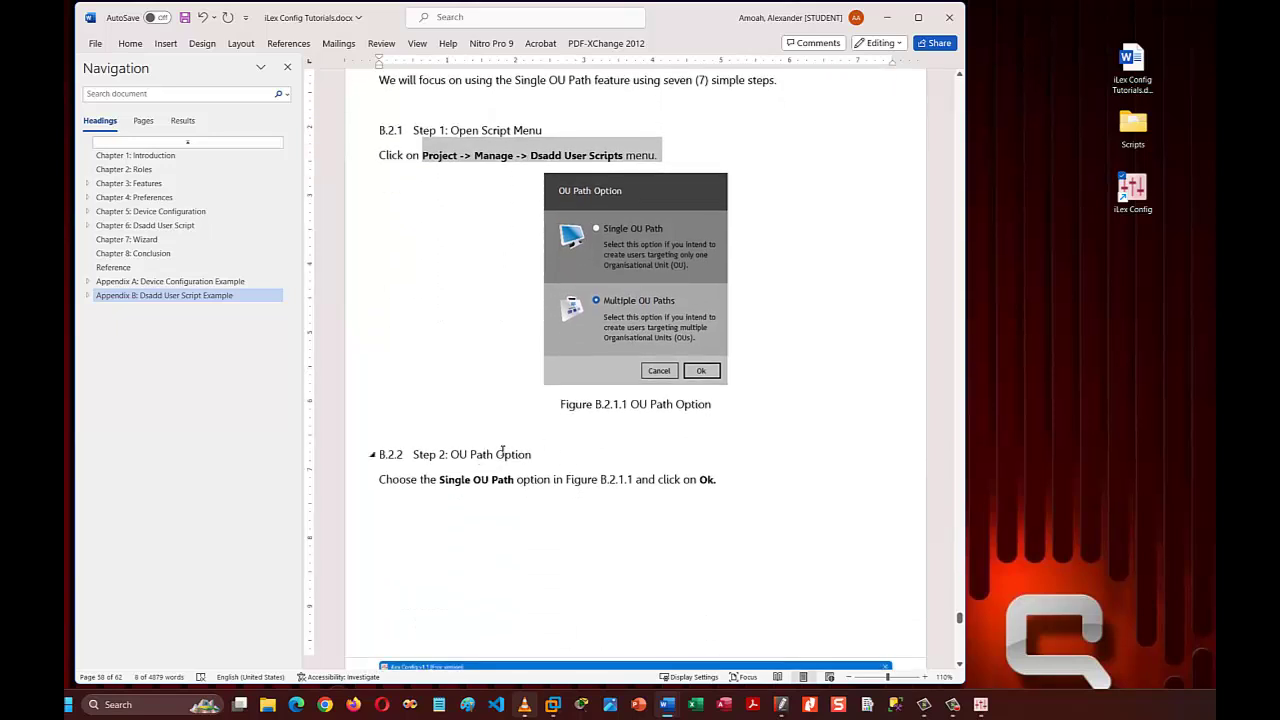
scroll(455, 456, down, 3)
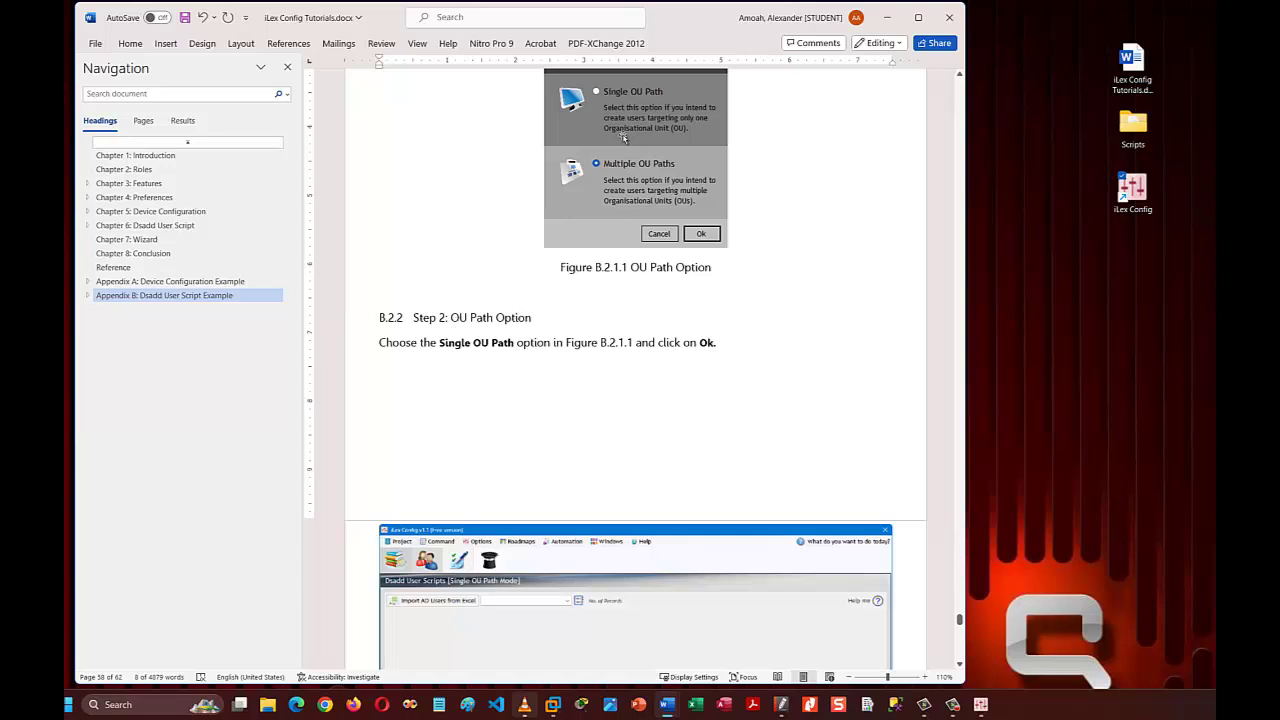
scroll(577, 440, down, 7)
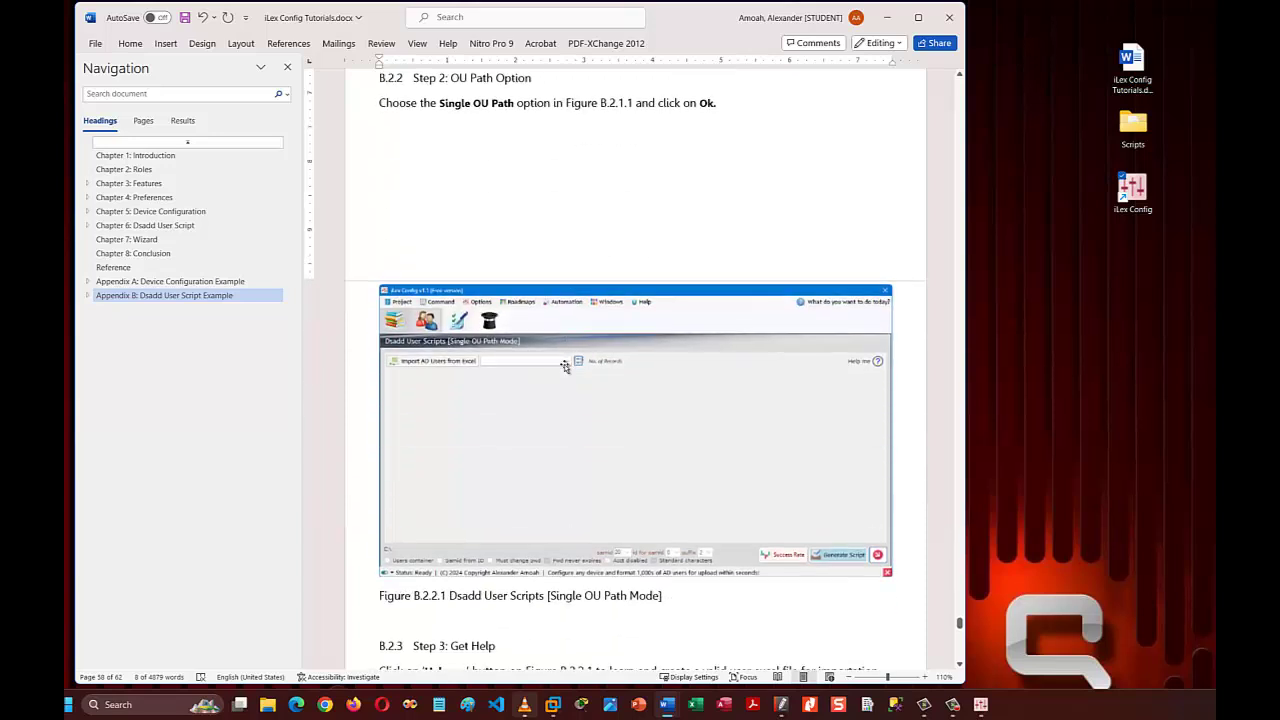
click(553, 272)
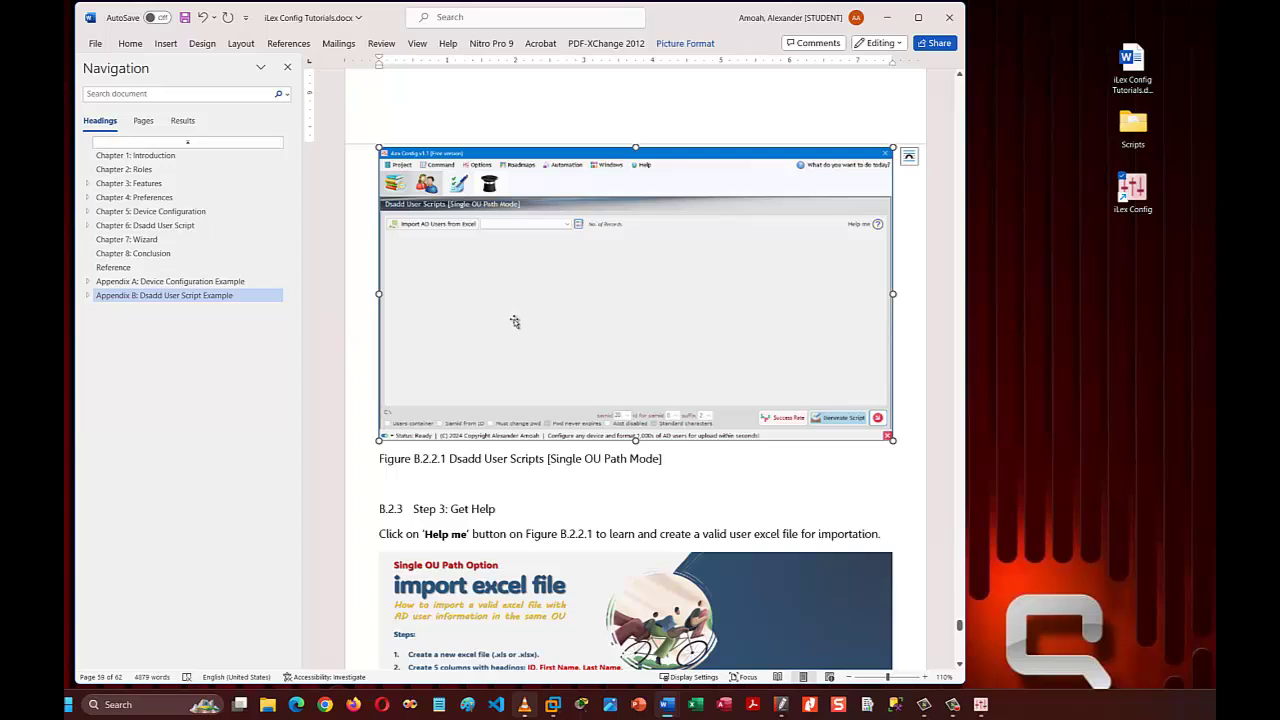
Review Step 3: Get Help in the tutorial and highlight the user rows of Table A.1 in section B.1.
scroll(501, 486, down, 3)
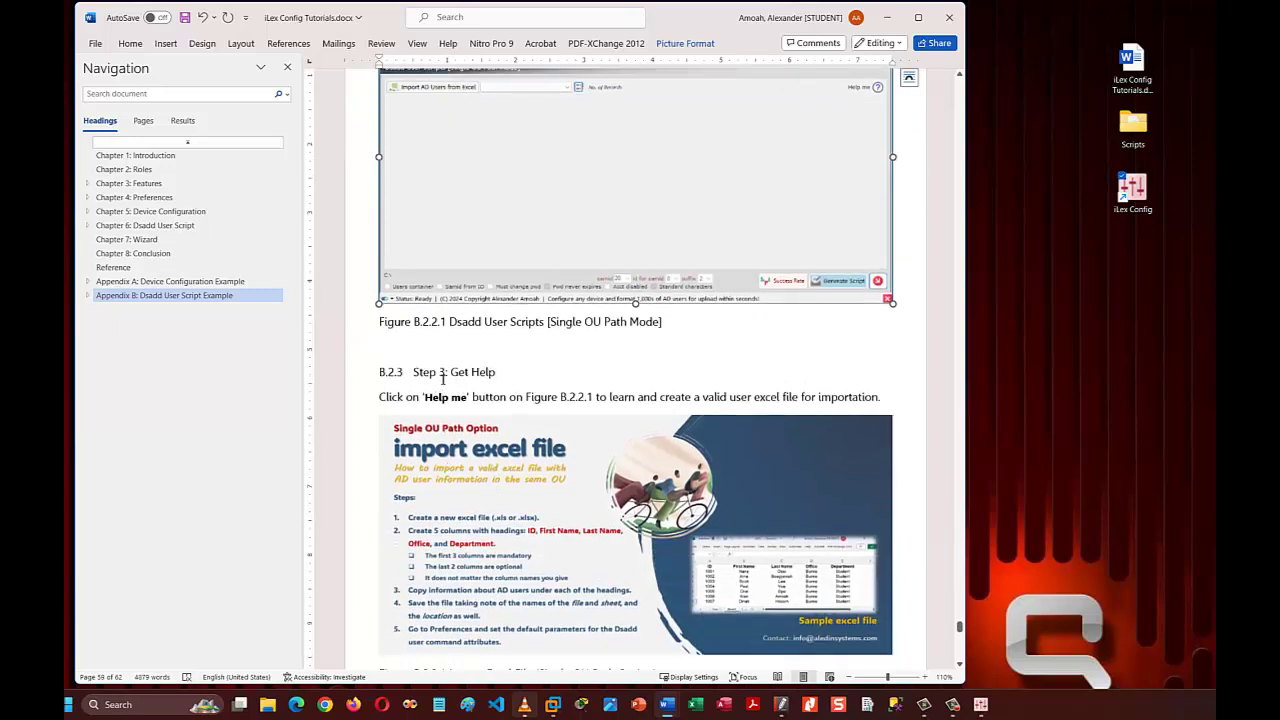
scroll(461, 375, down, 3)
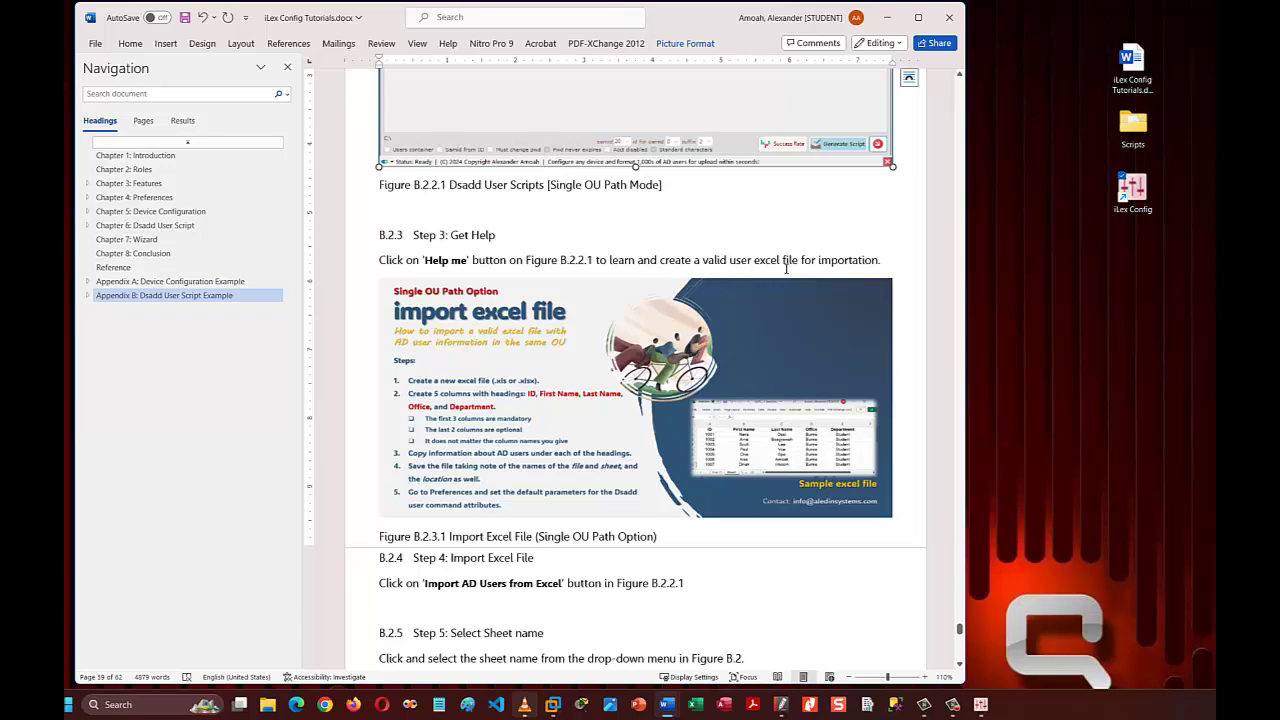
scroll(711, 362, up, 8)
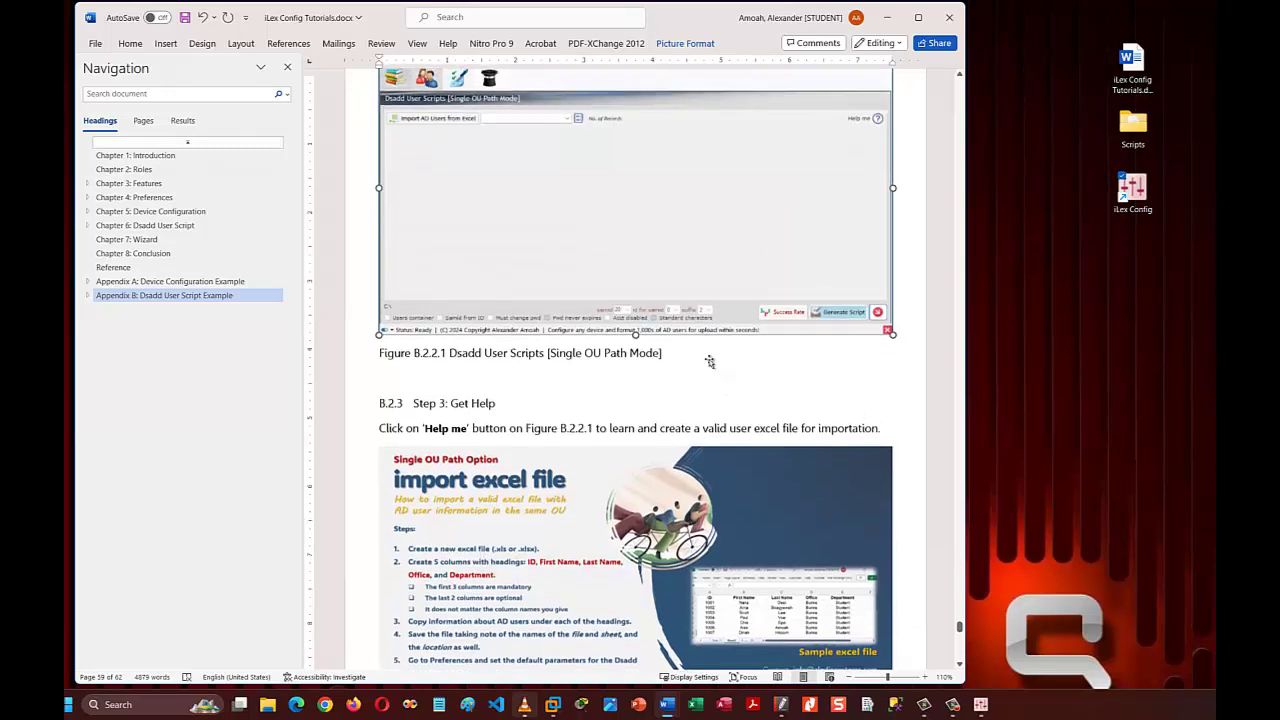
scroll(711, 360, up, 10)
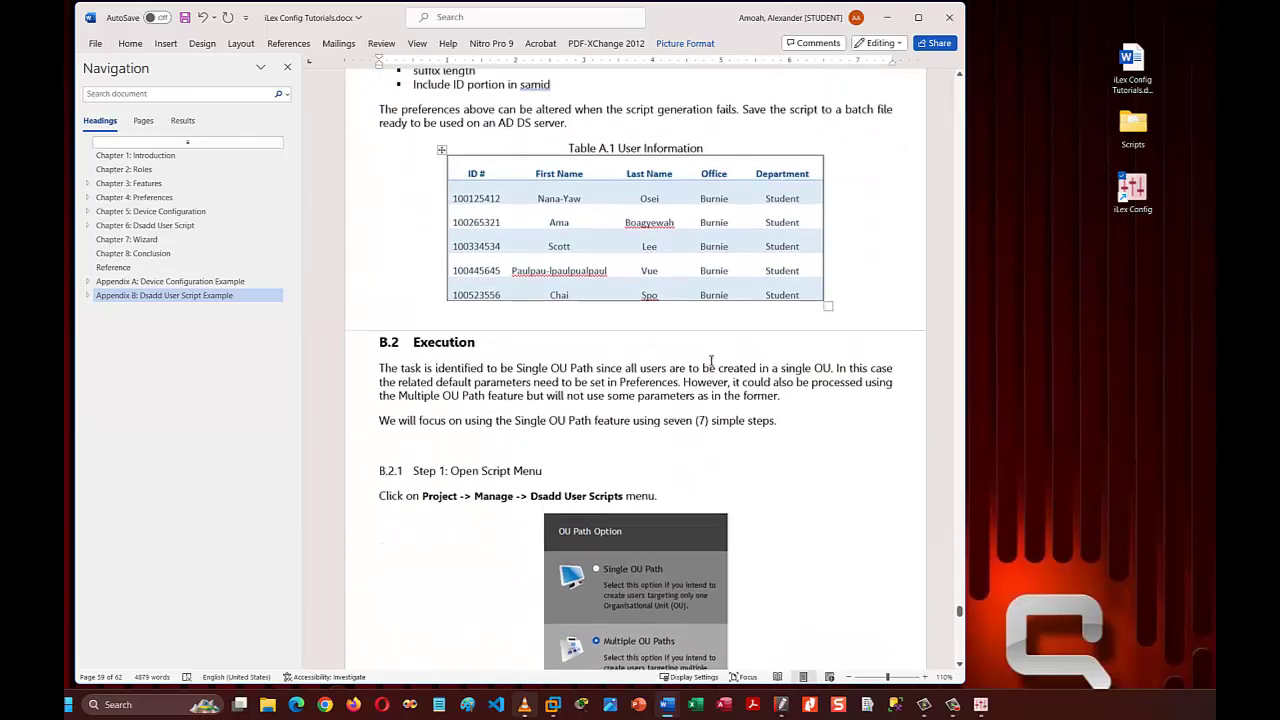
drag(465, 298, 773, 388)
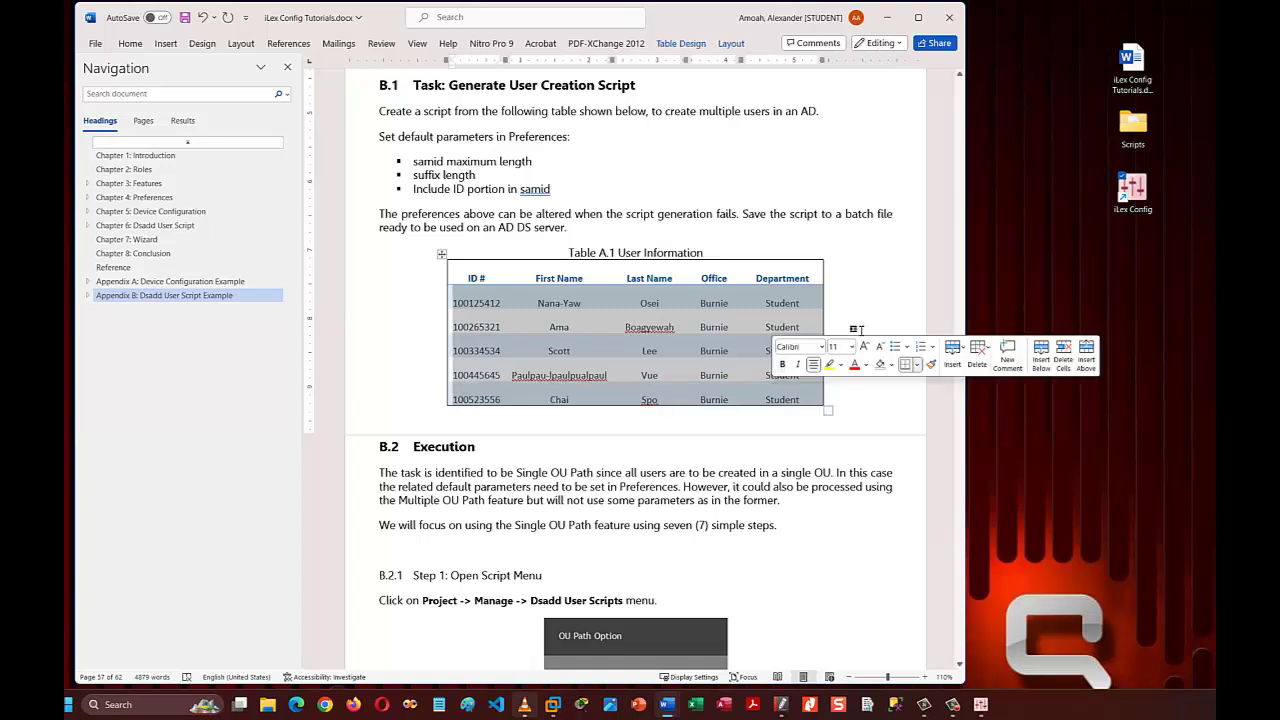
click(886, 289)
Open ilex.dev - all - users.xlsx from the desktop Scripts folder, inspect its Single Test Data sheet, and close the workbook.
double_click(1138, 125)
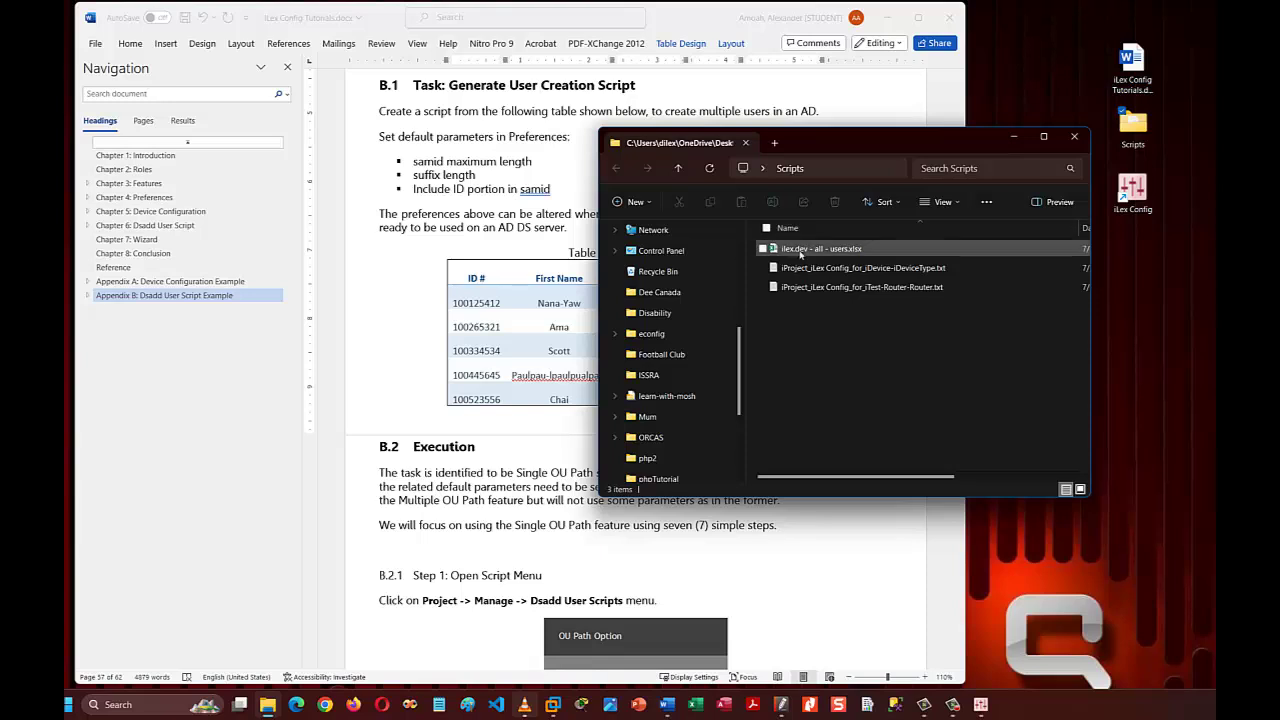
double_click(829, 250)
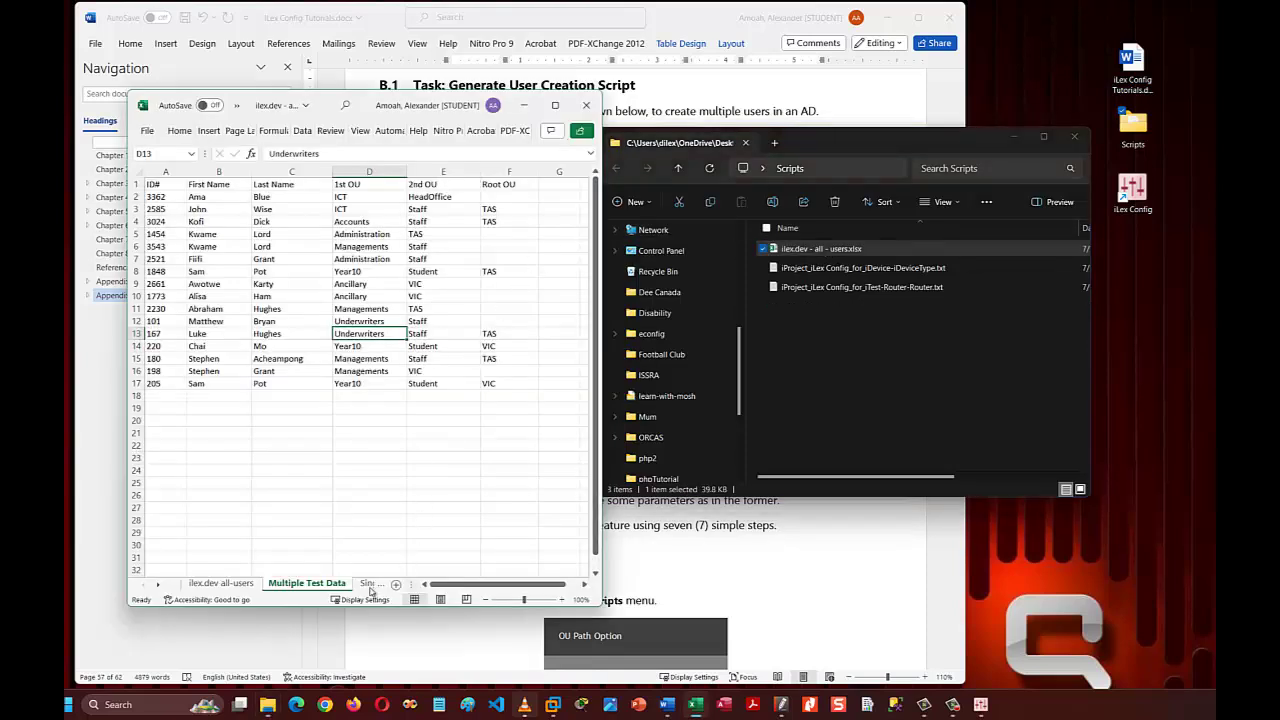
click(366, 586)
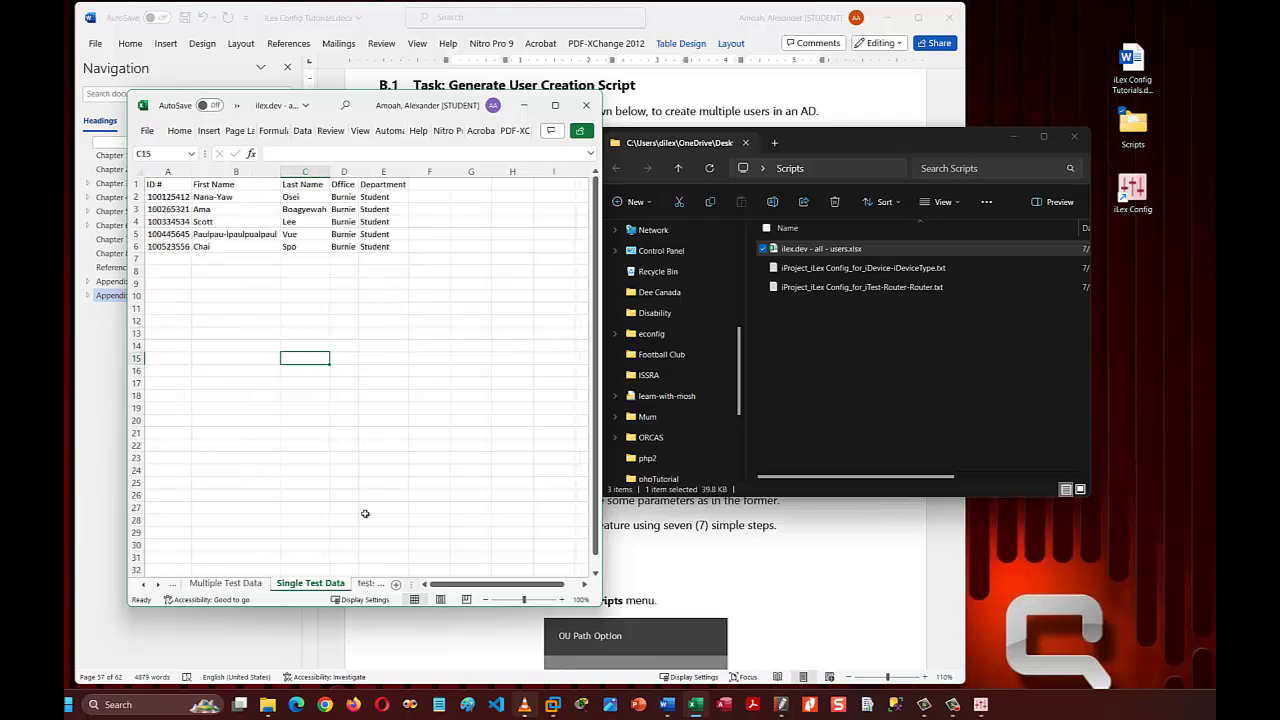
click(216, 199)
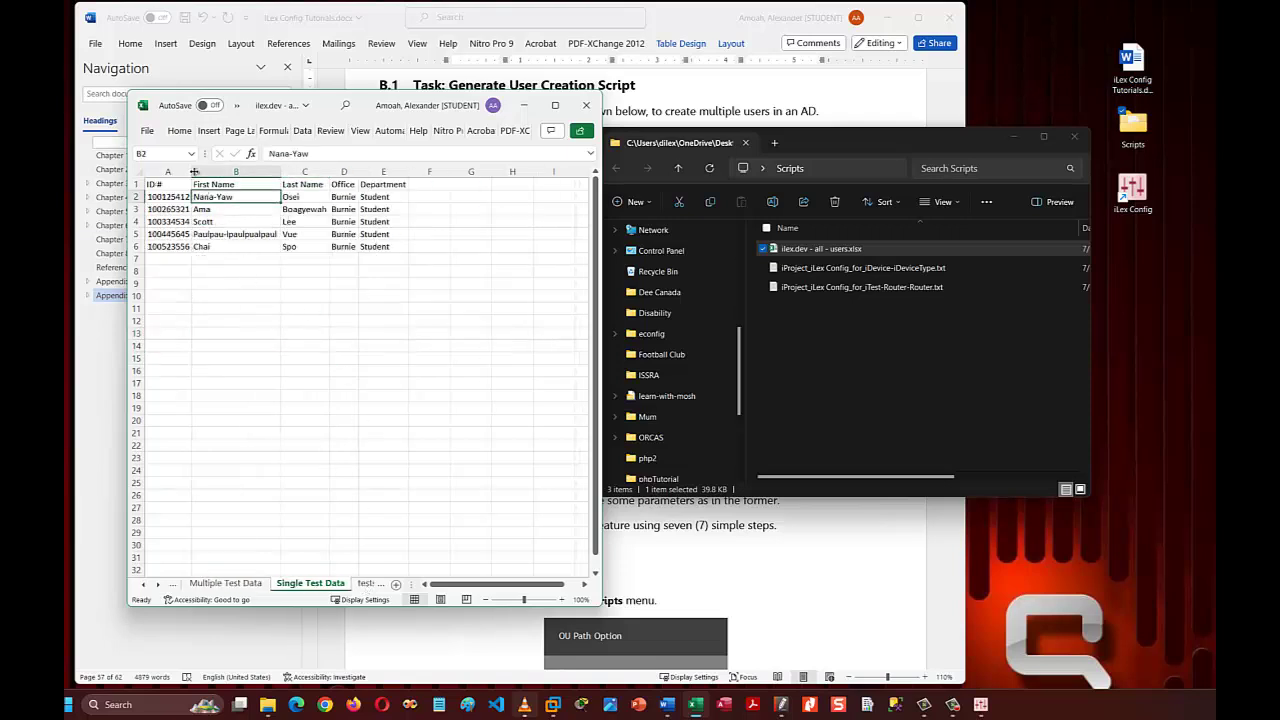
double_click(191, 169)
click(864, 341)
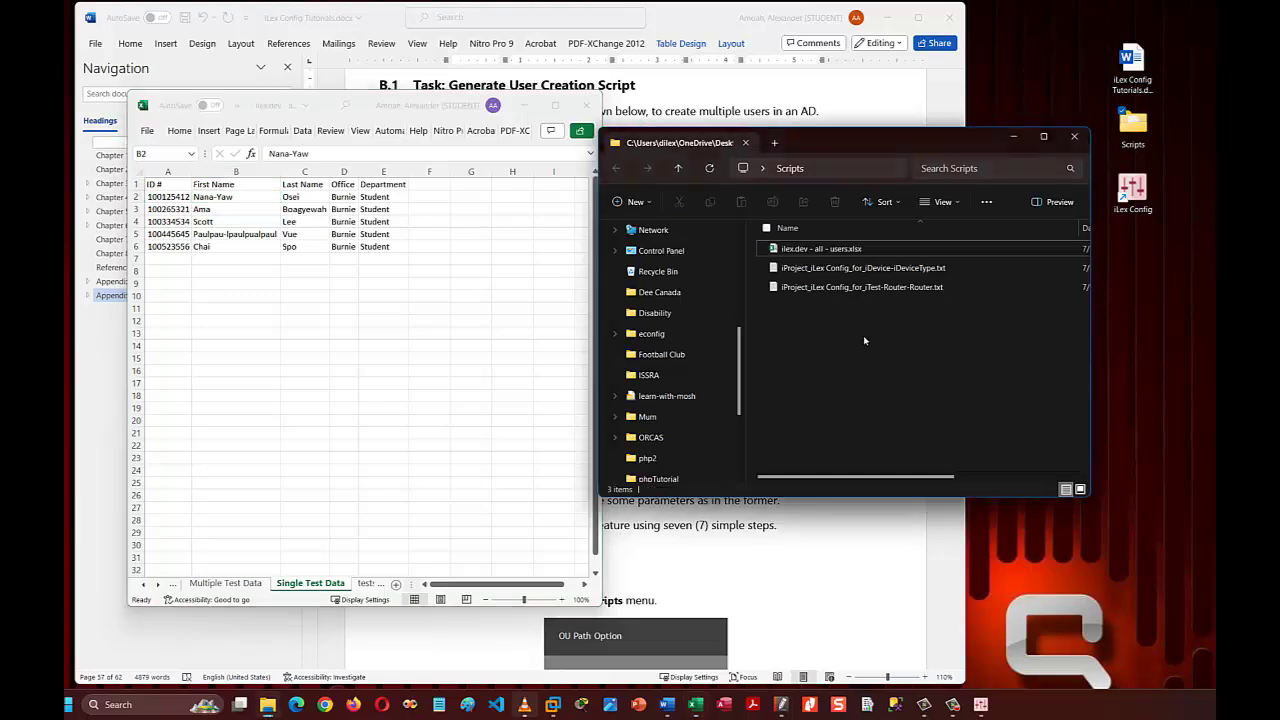
click(587, 107)
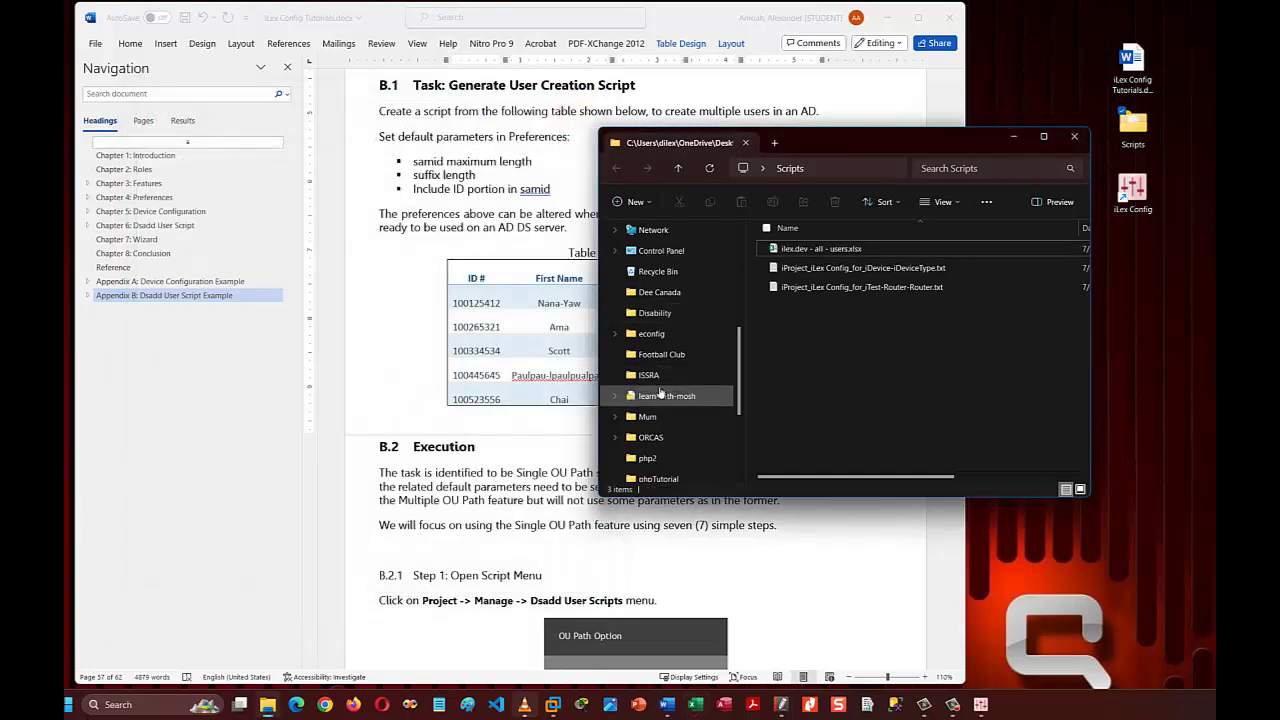
Return to iLex Config, read the Single OU Path help on importing a valid Excel file, and close it.
click(888, 18)
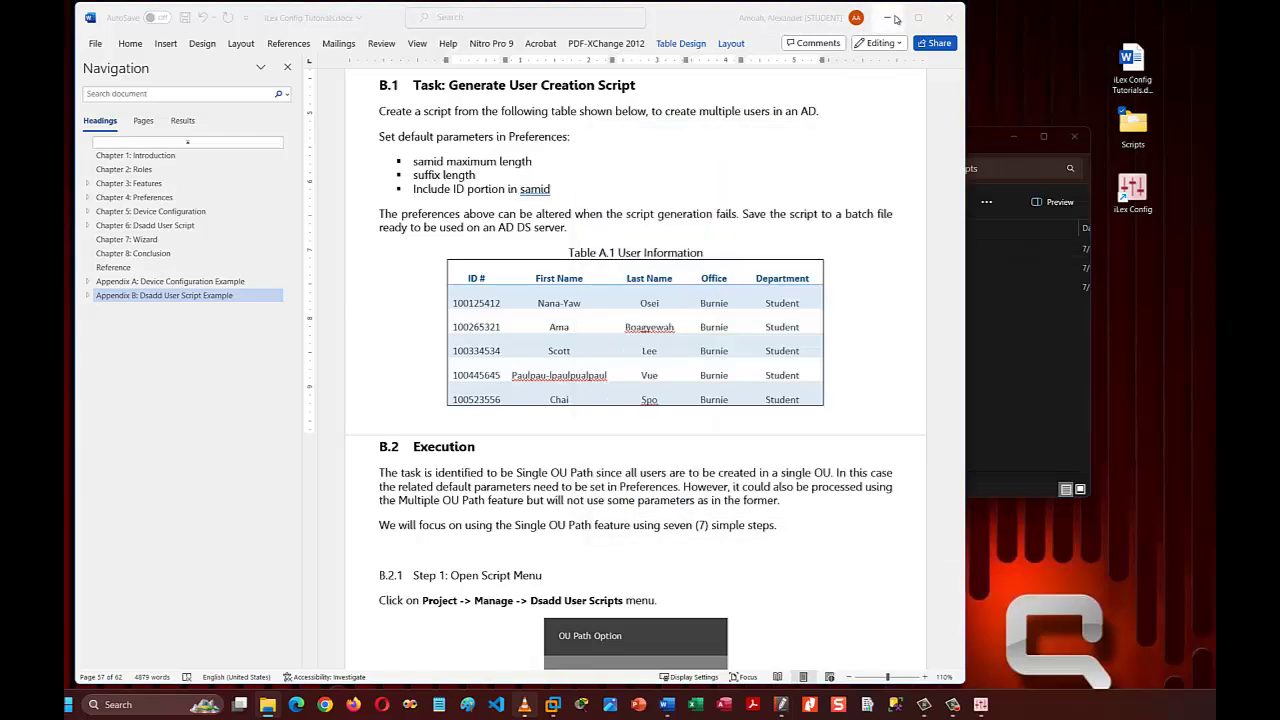
click(499, 321)
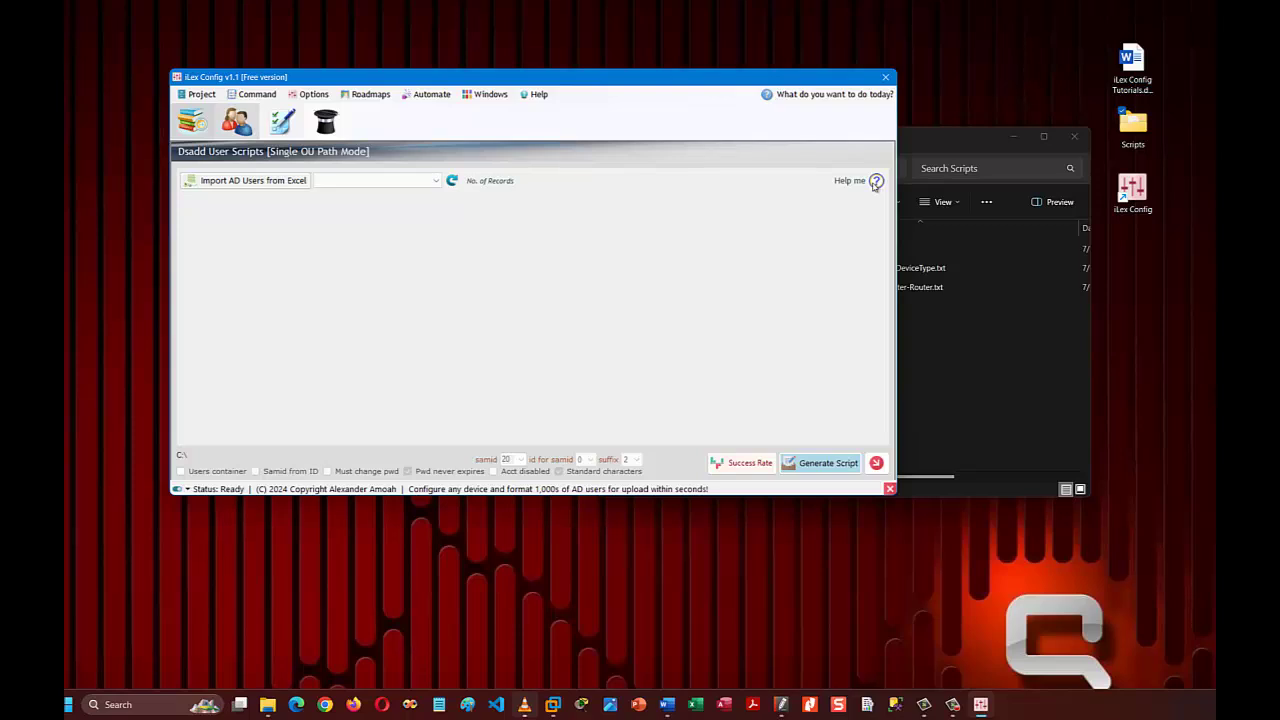
click(875, 181)
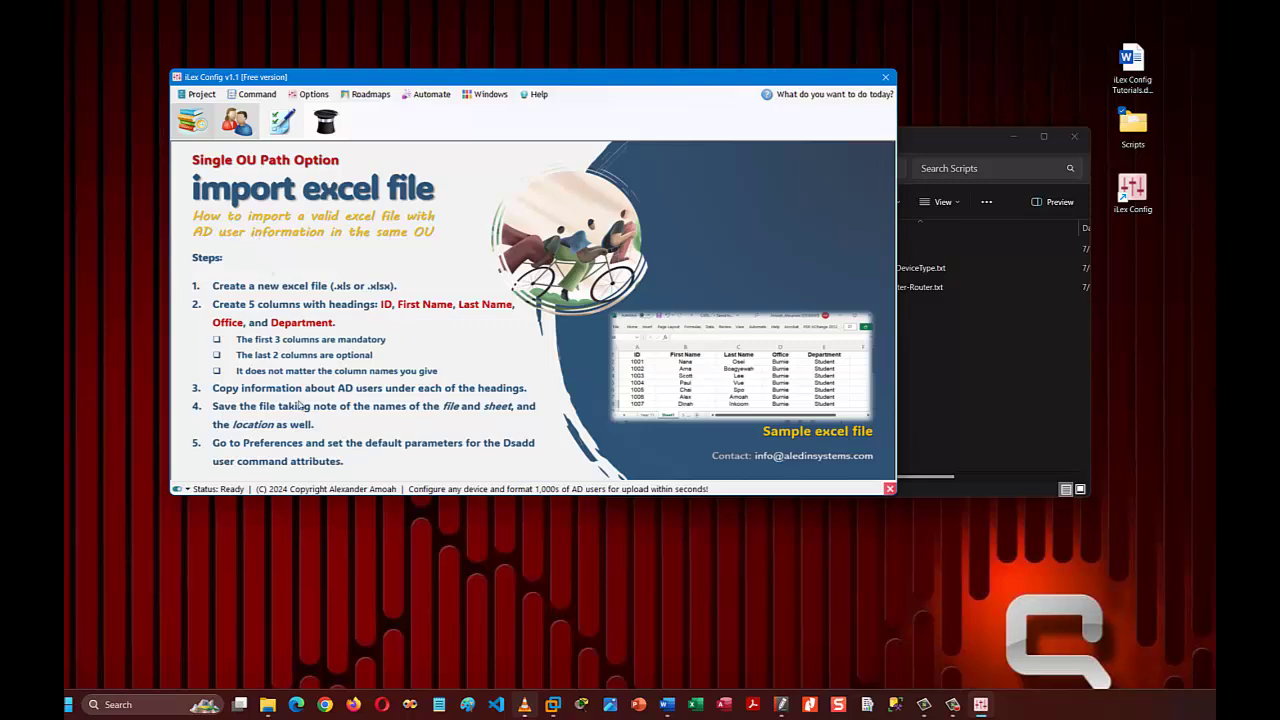
click(558, 238)
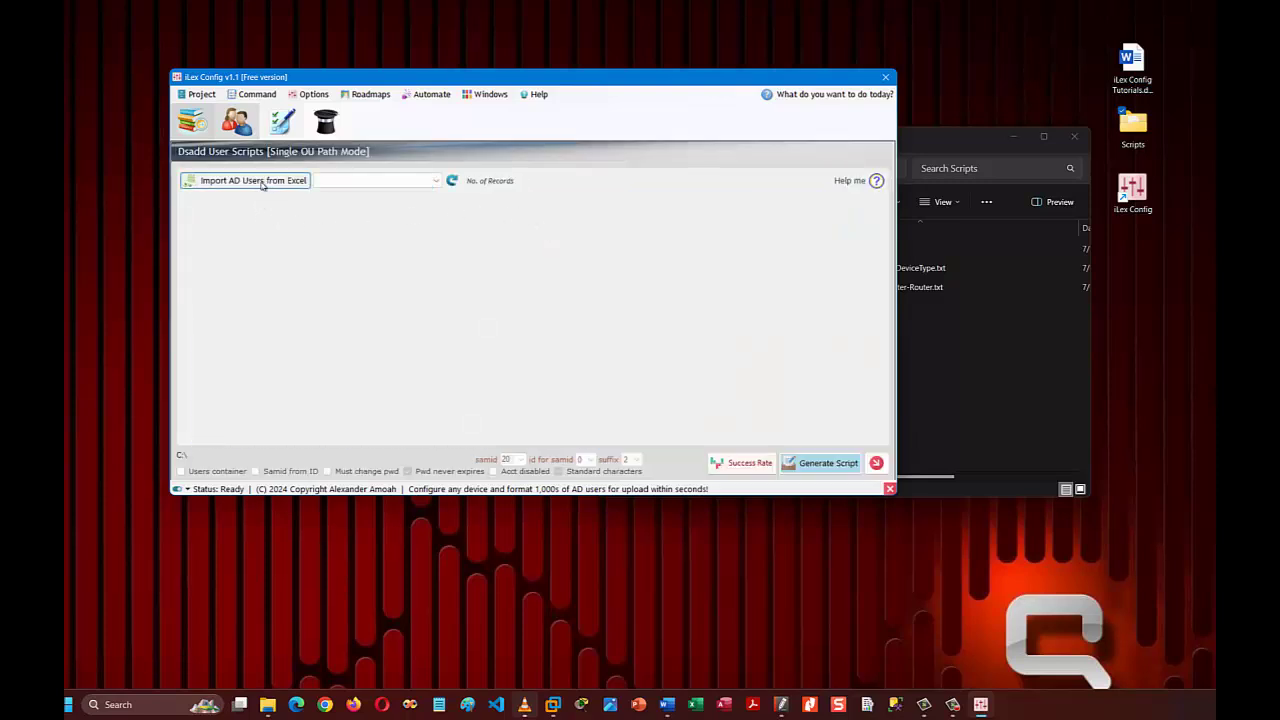
Import AD users from the workbook ilex.dev - all - users.xlsx in the Scripts folder.
click(254, 180)
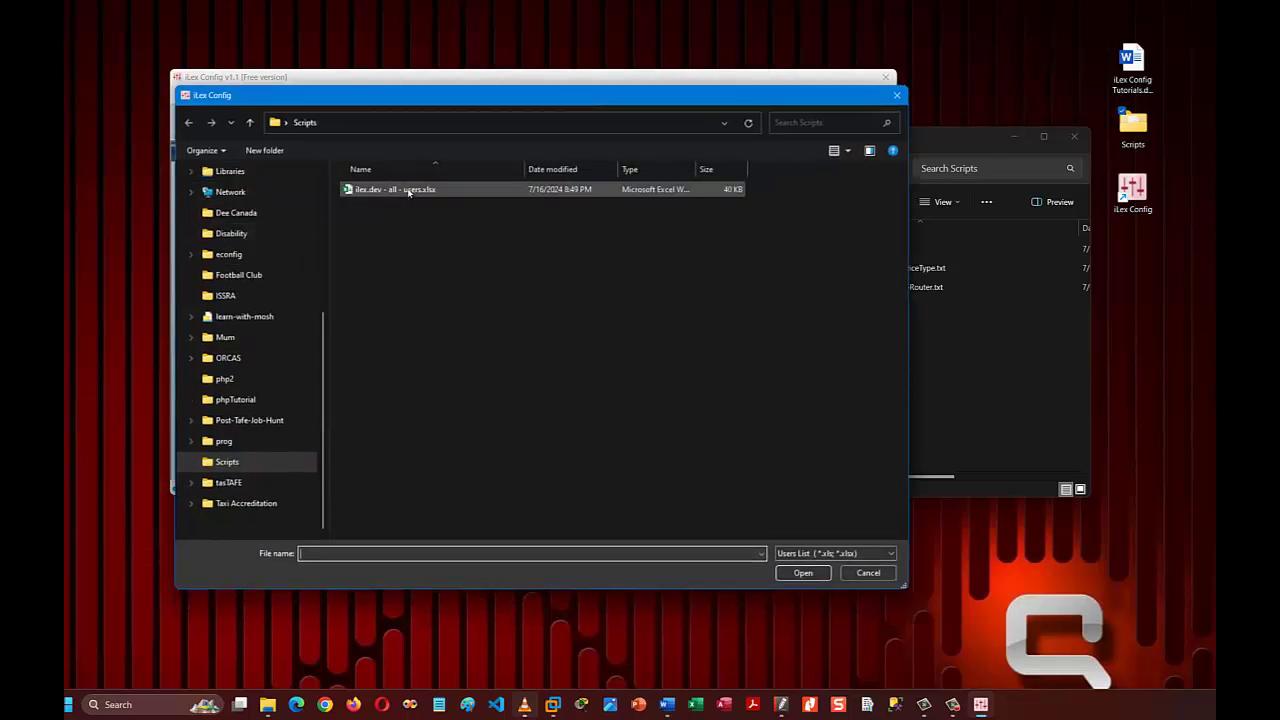
click(440, 124)
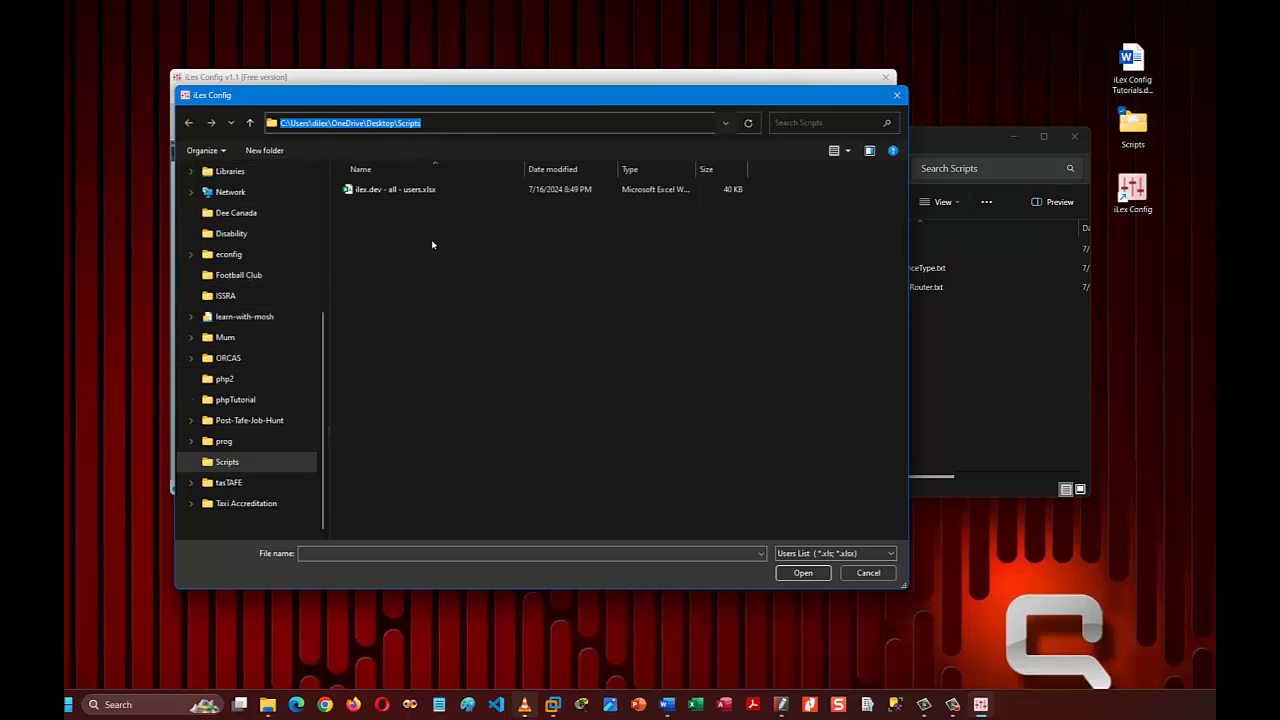
click(230, 461)
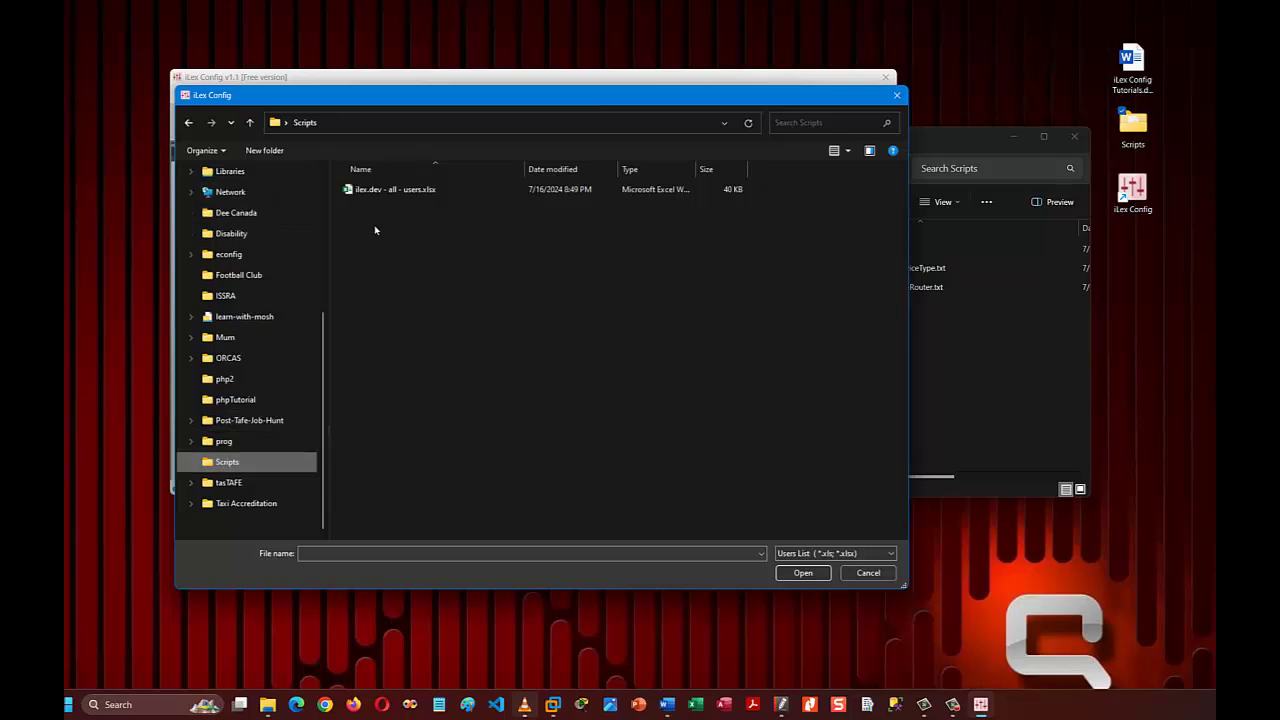
click(1133, 125)
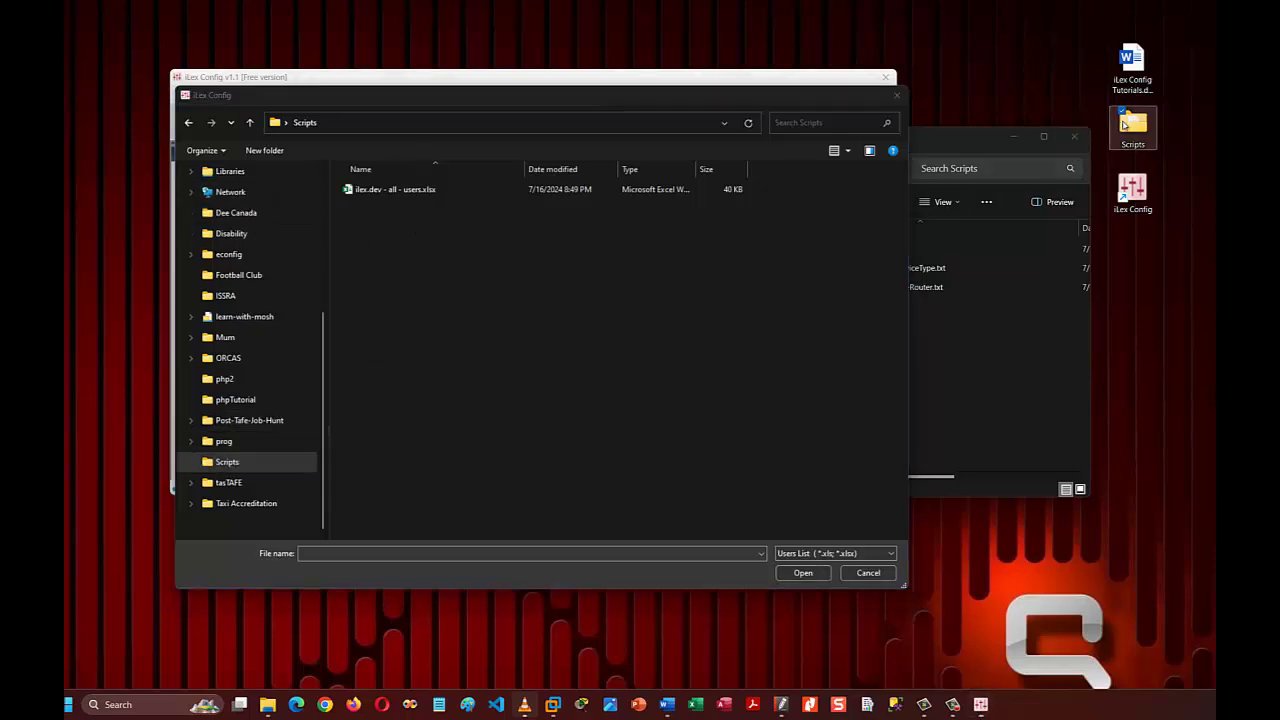
click(380, 236)
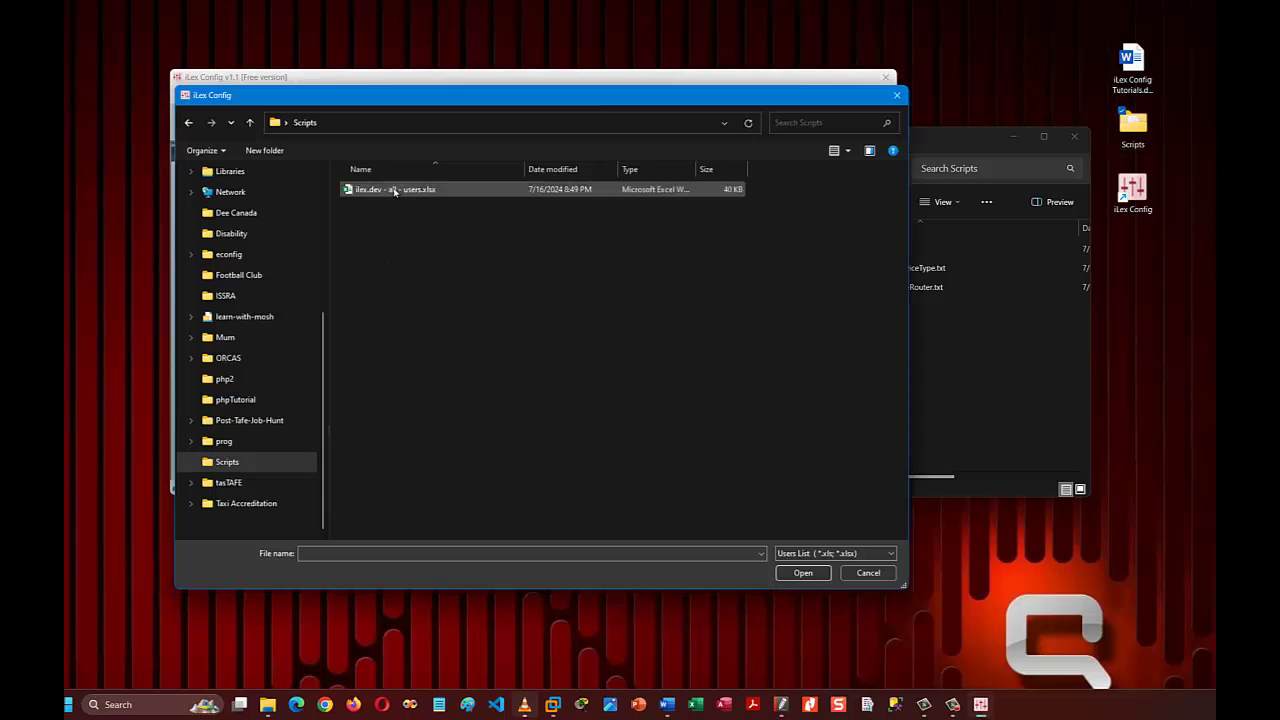
click(394, 190)
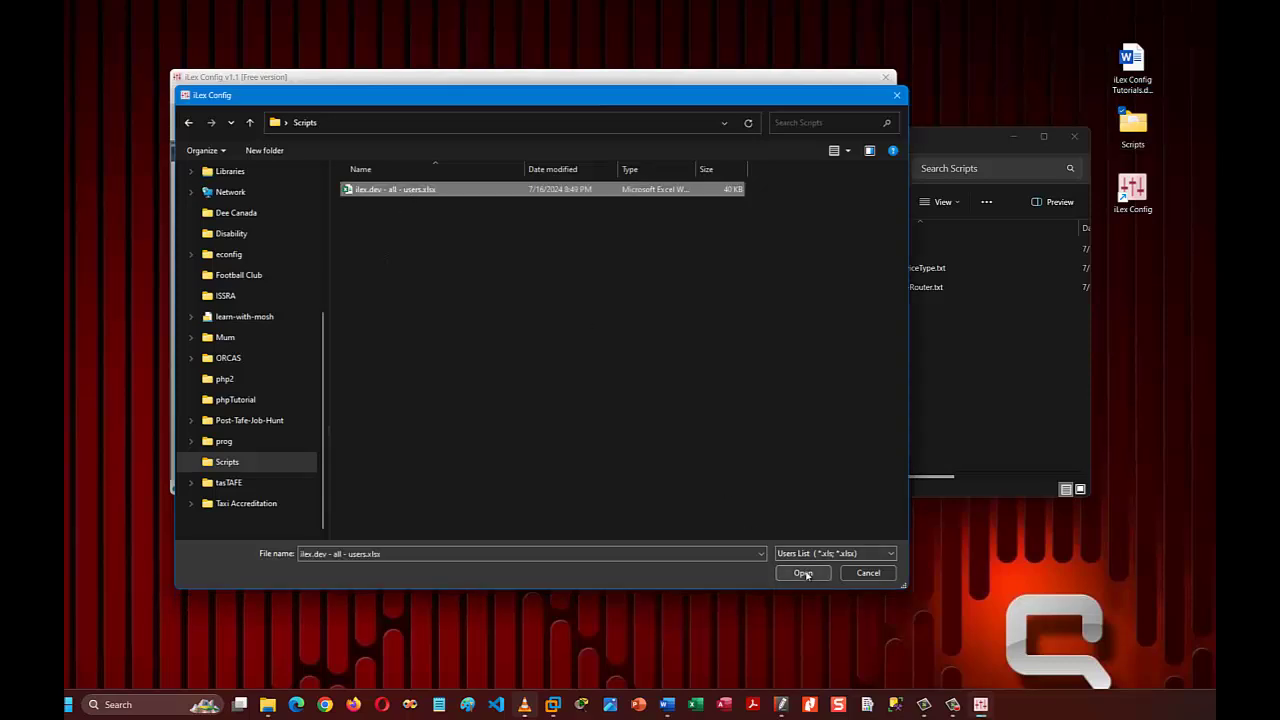
click(804, 573)
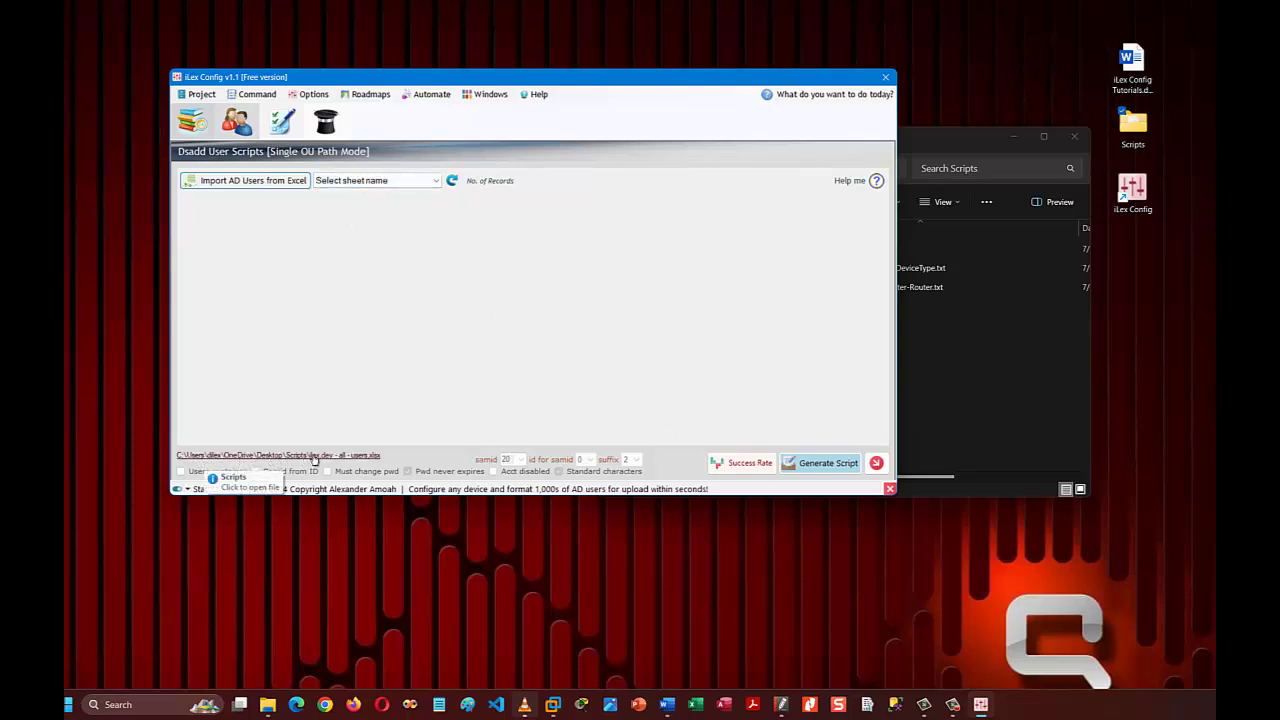
Check the imported source workbook through its file path link, close it, and load the Single Test Data sheet.
click(330, 457)
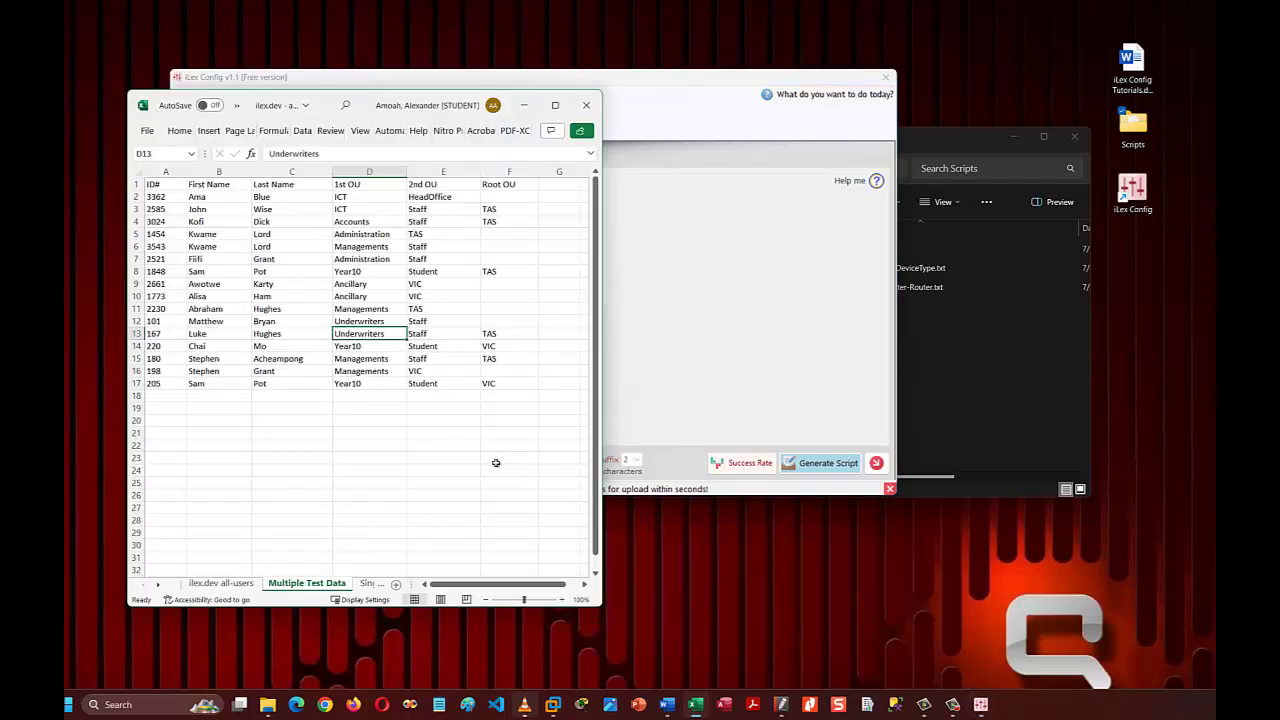
click(587, 104)
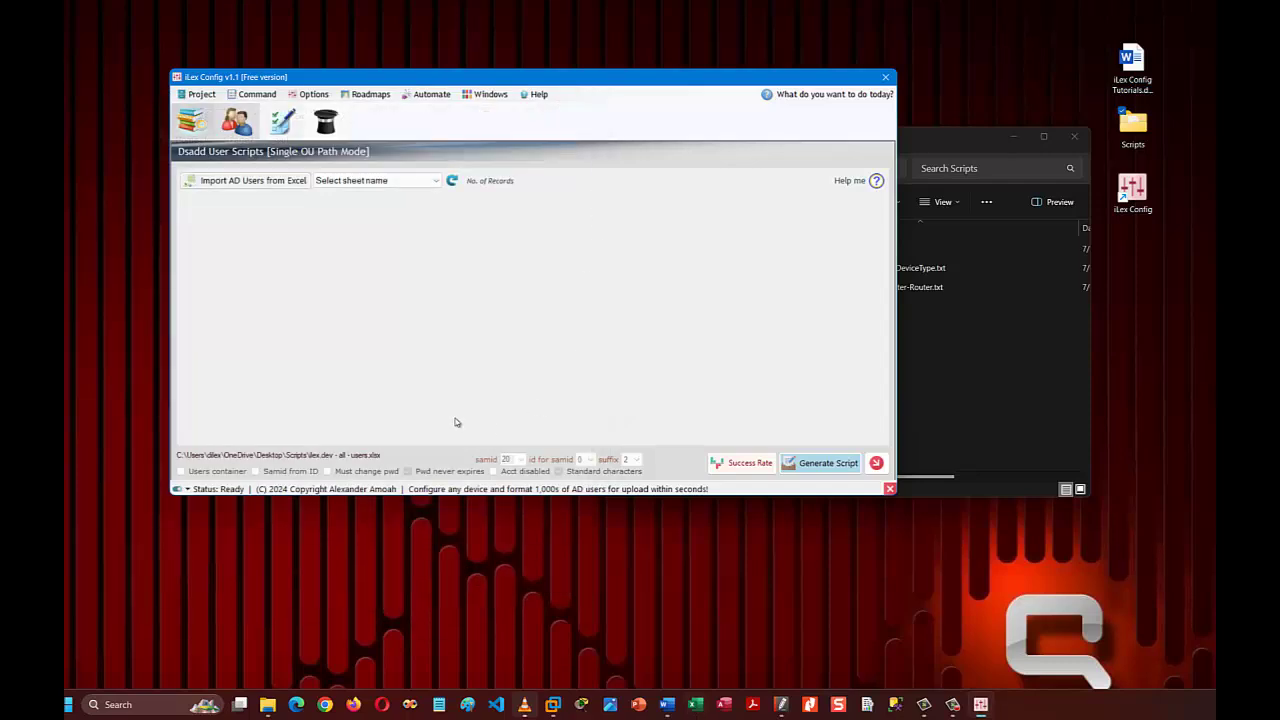
click(436, 182)
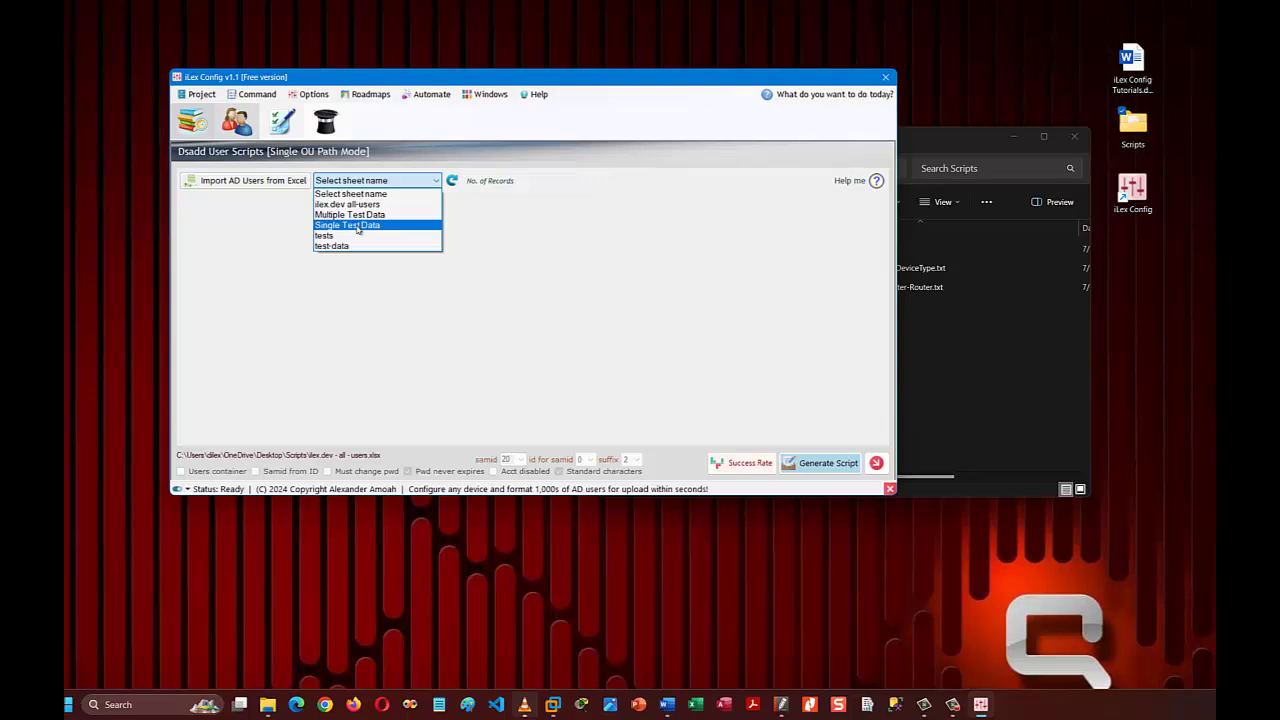
click(381, 226)
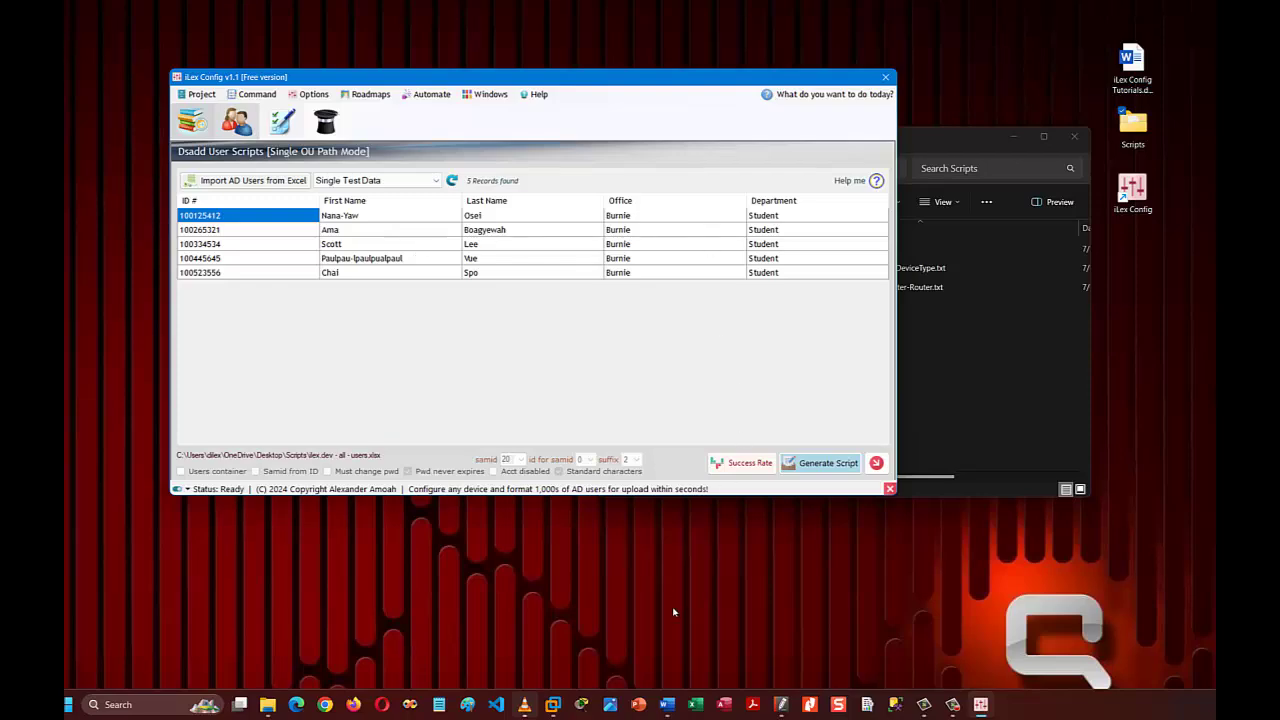
Switch to the Word tutorial and examine the names and departments in Table A.1 for comparison with the imported data.
mouse_move(667, 704)
click(638, 652)
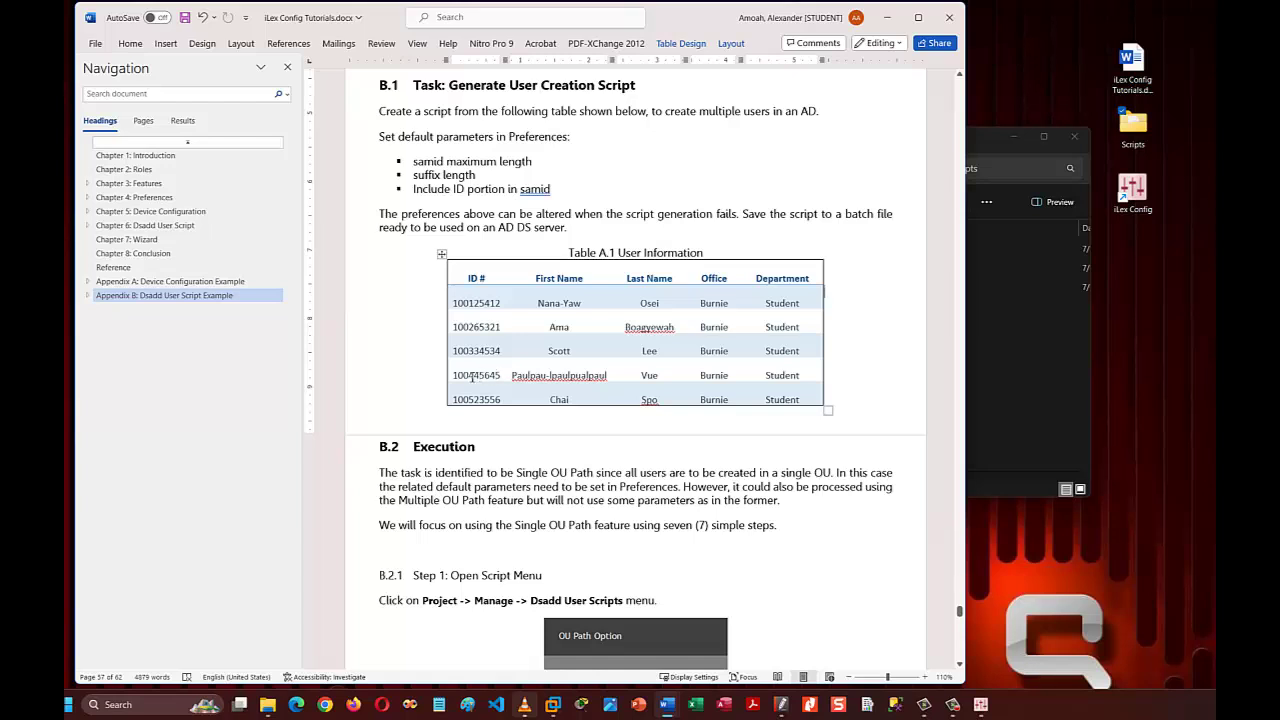
double_click(567, 375)
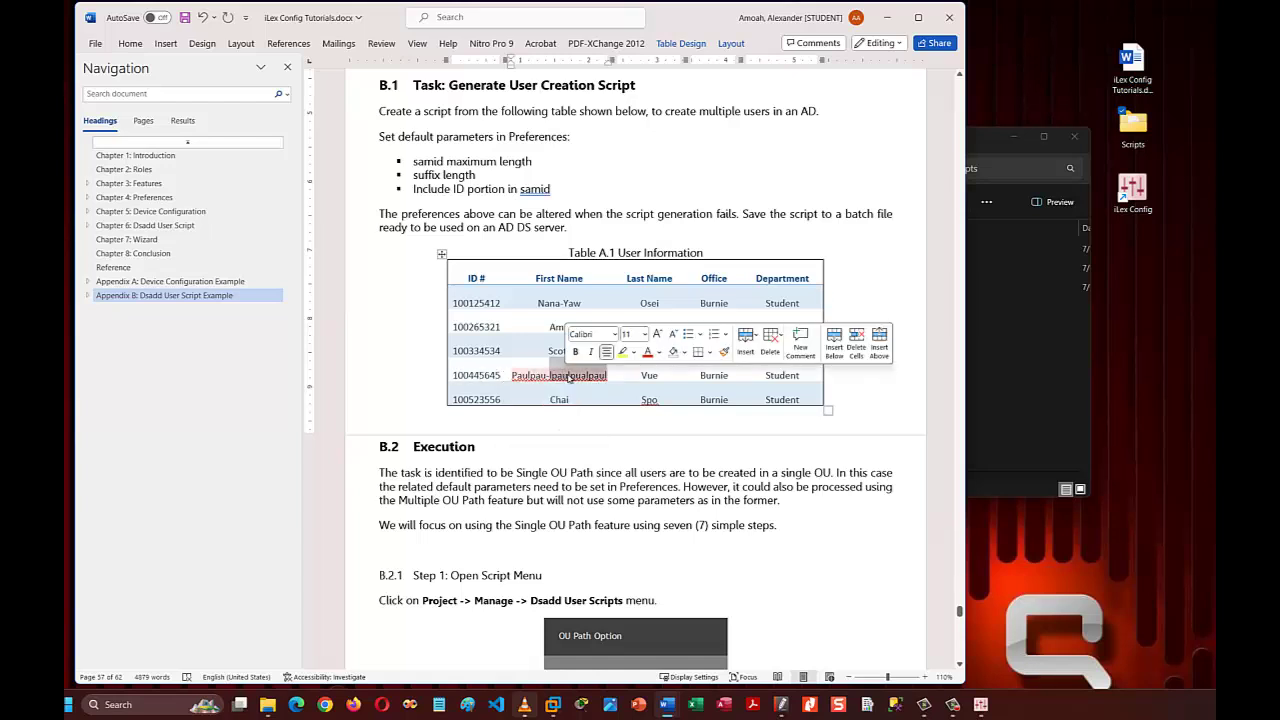
click(583, 375)
click(651, 350)
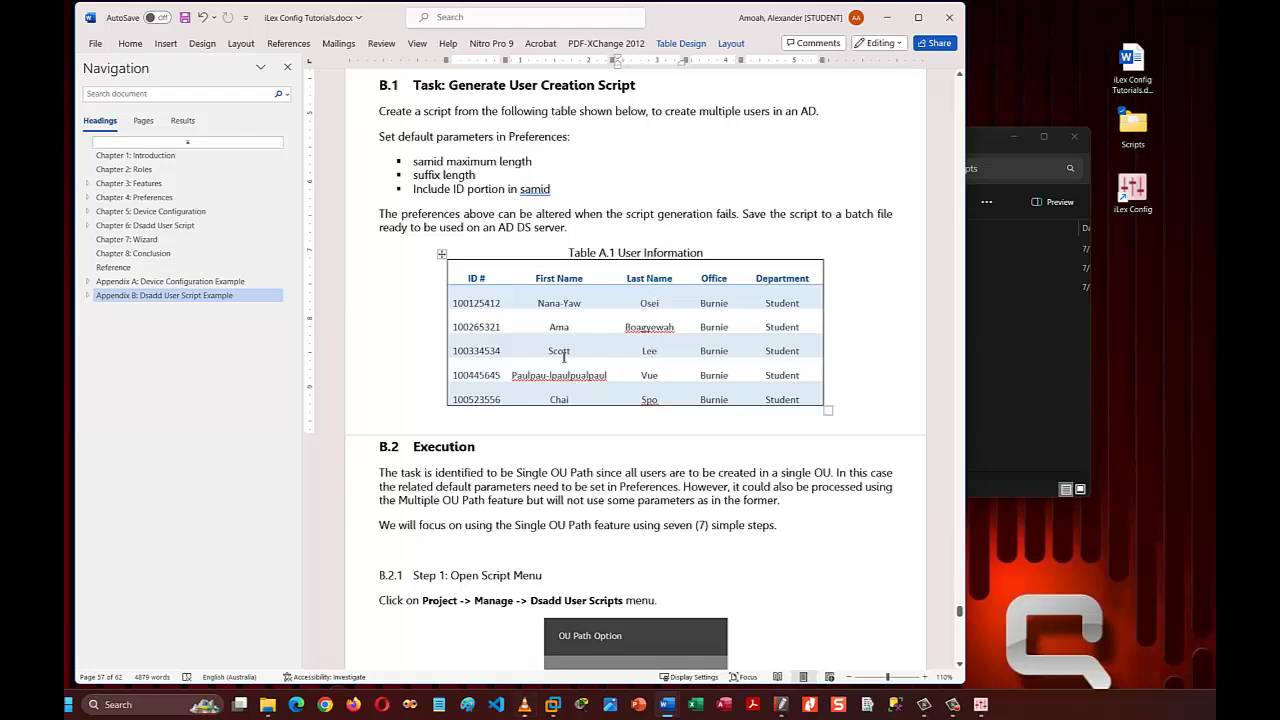
click(796, 397)
Return to iLex Config and check the imported users' first name, last name and department entries against the tutorial table.
click(887, 17)
click(364, 259)
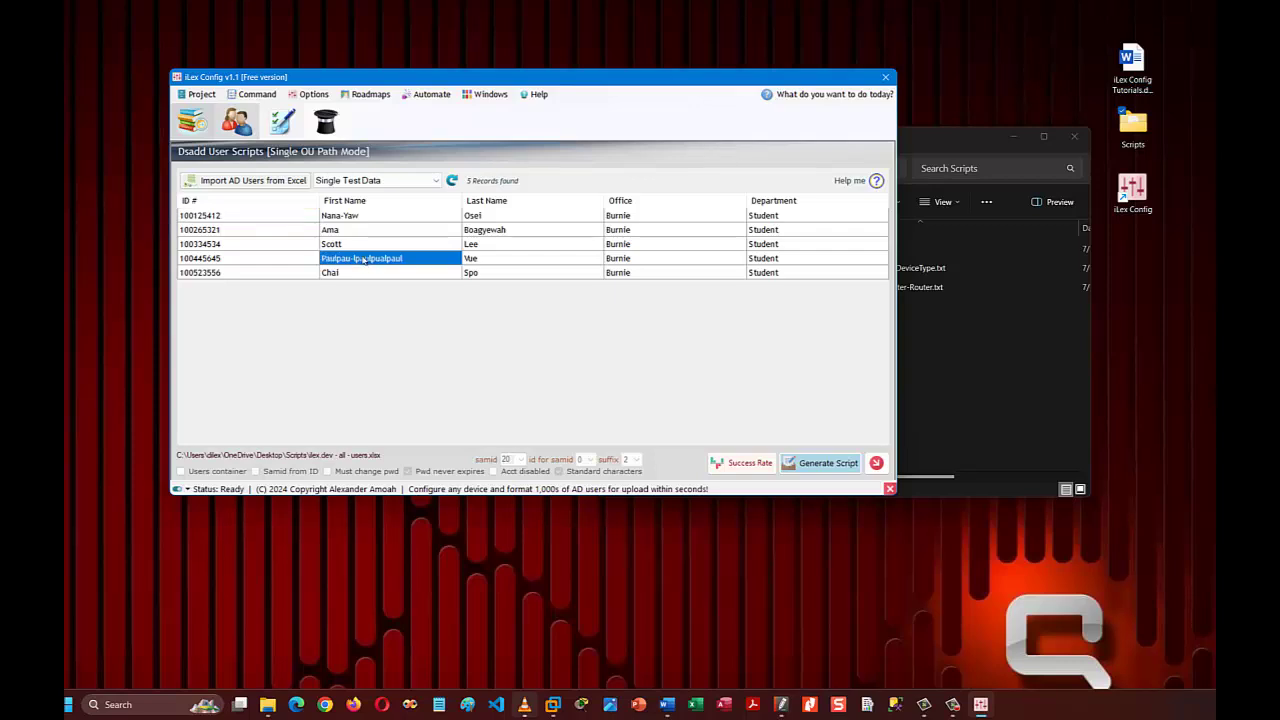
click(355, 249)
click(480, 258)
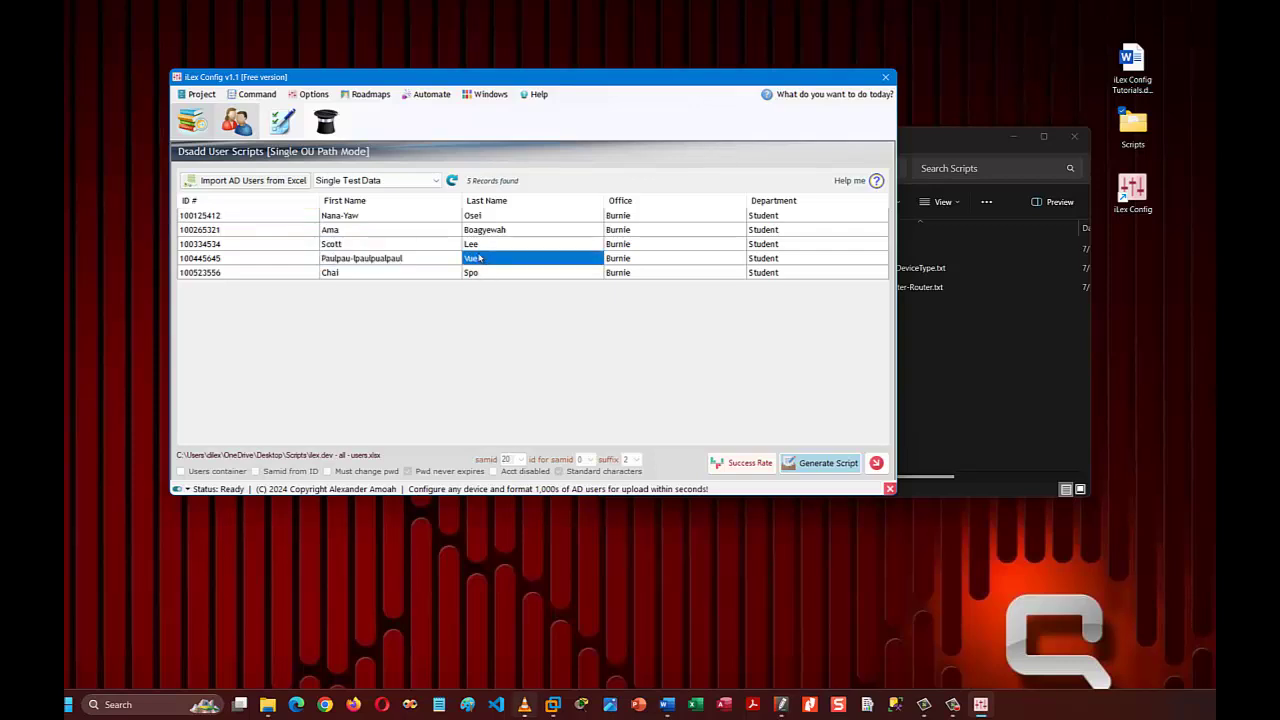
click(484, 215)
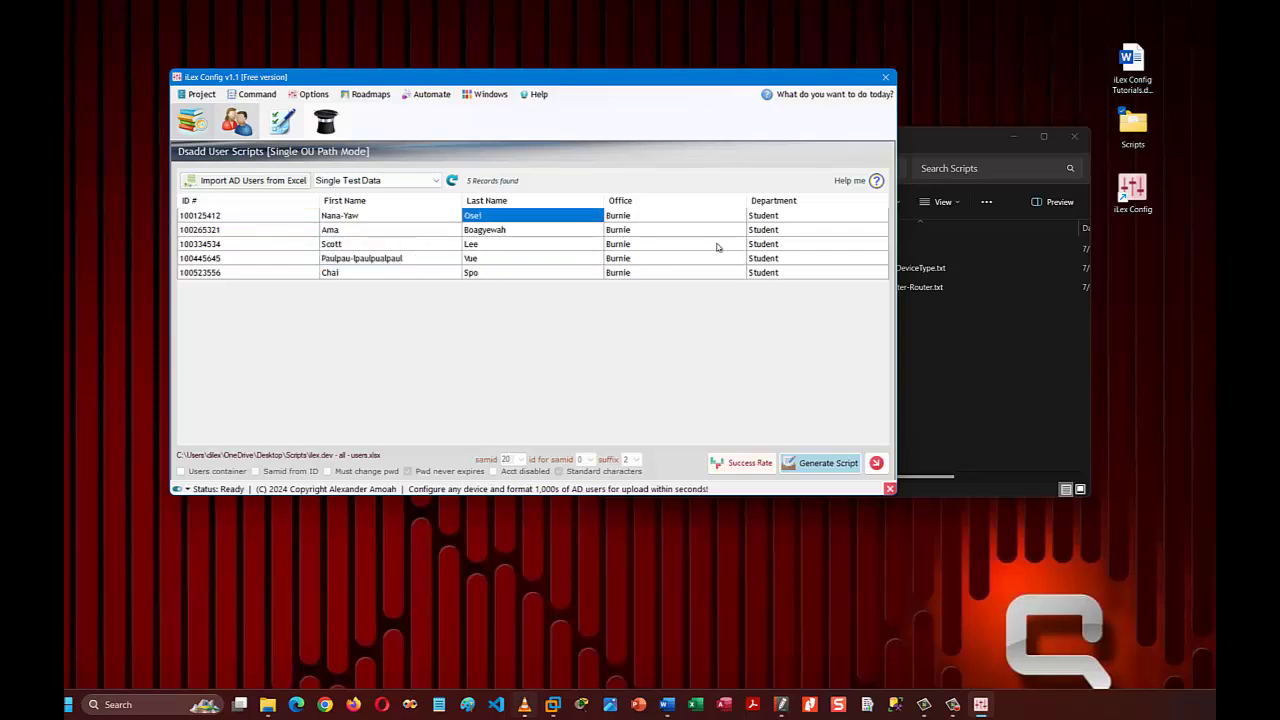
click(781, 258)
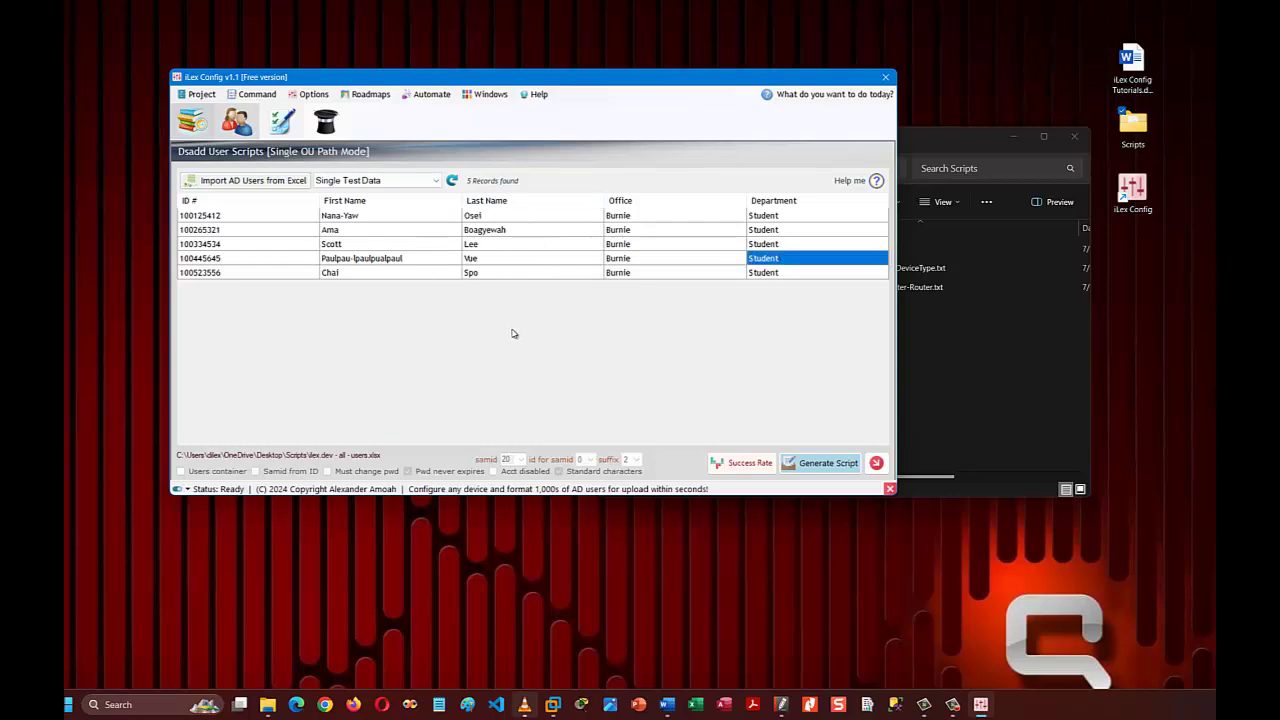
Switch to the Word tutorial, examine Appendix B from Step 1: Open Script Menu through Step 6: Generate Script, and return to iLex Config.
mouse_move(667, 704)
click(636, 669)
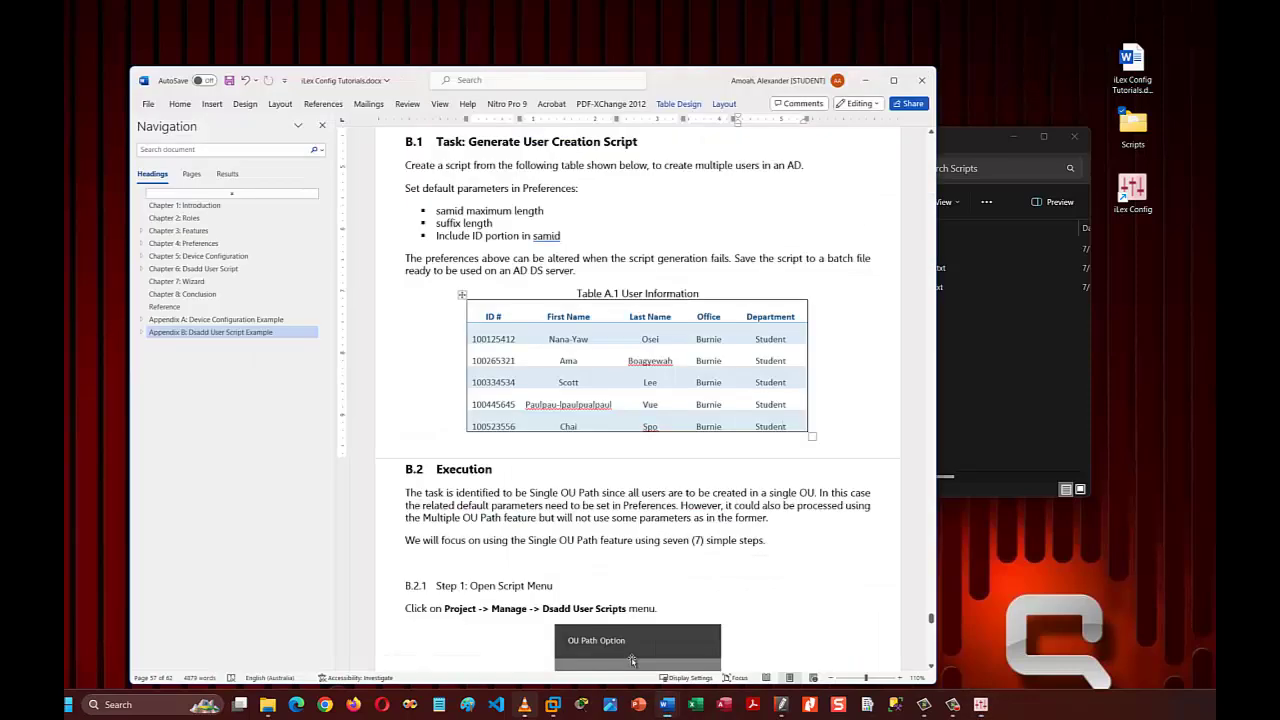
scroll(515, 520, down, 5)
scroll(525, 516, down, 5)
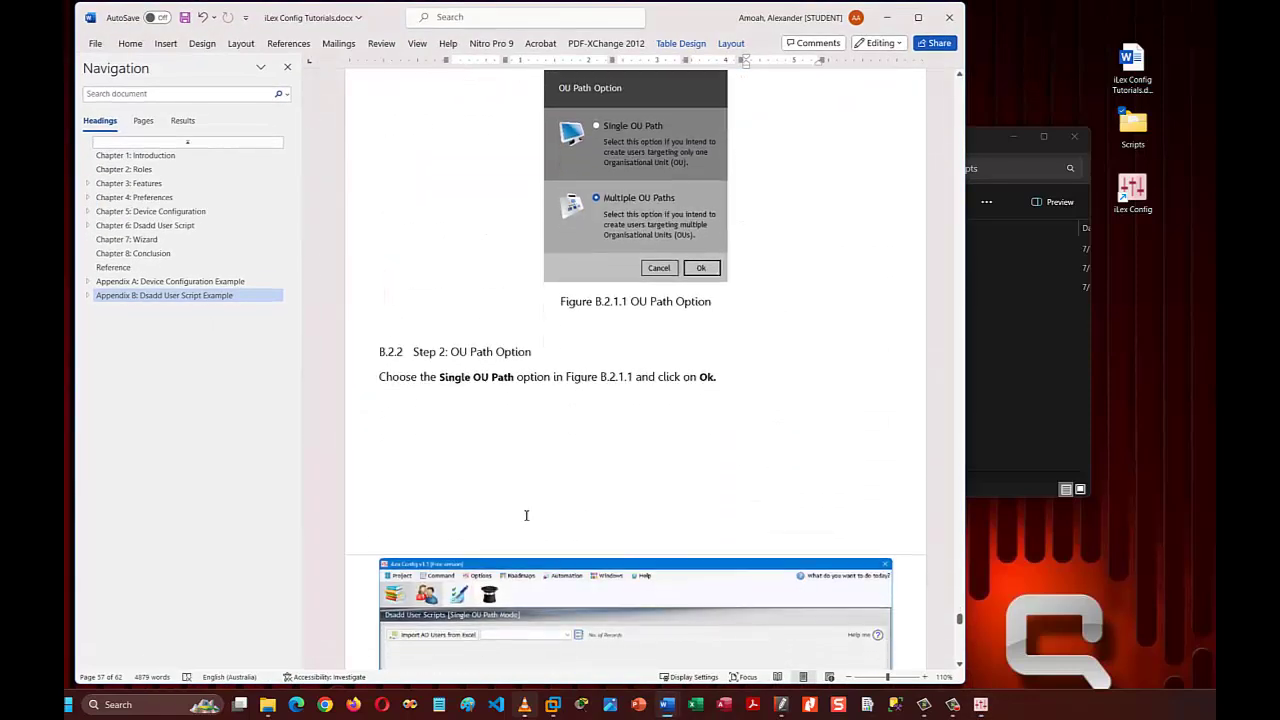
click(87, 296)
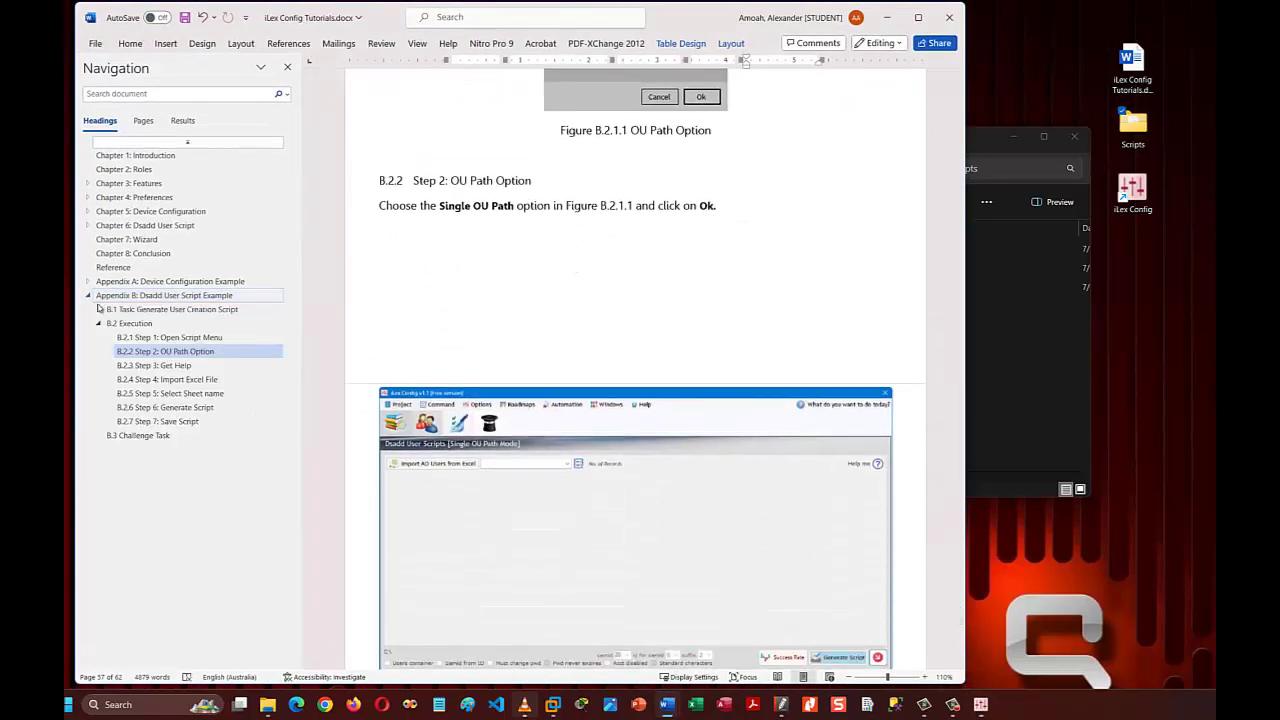
click(183, 366)
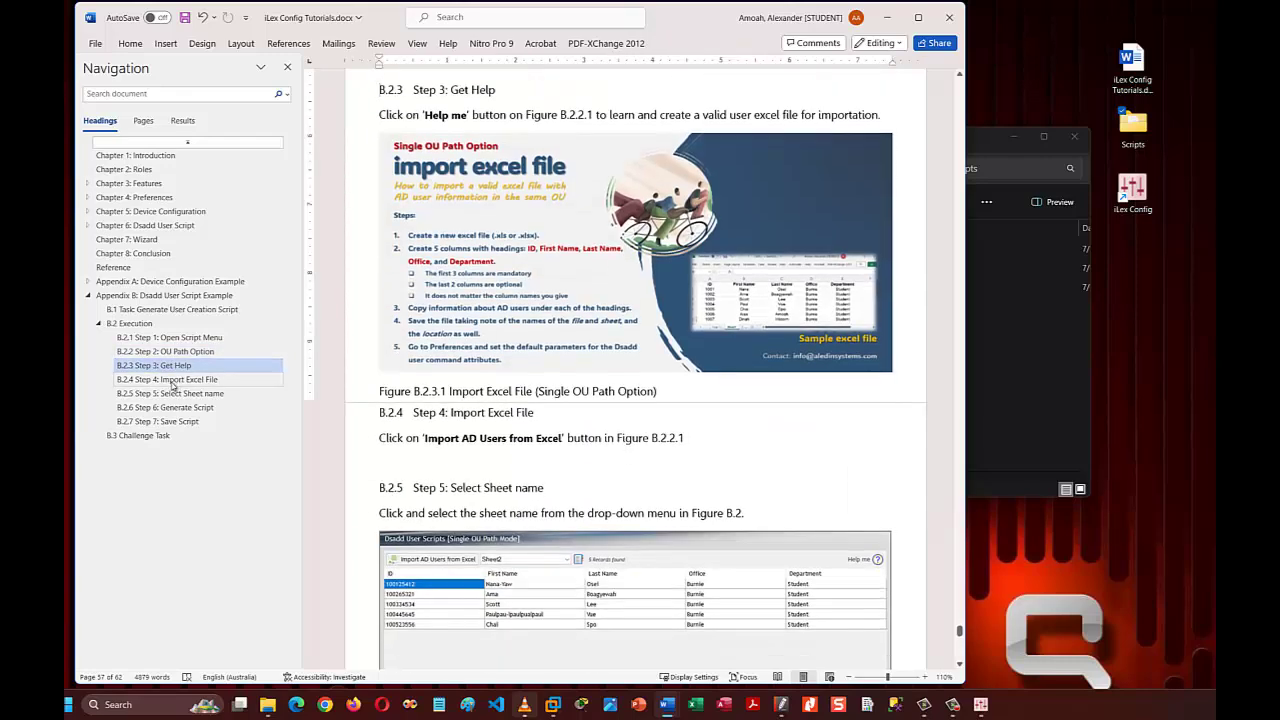
click(185, 382)
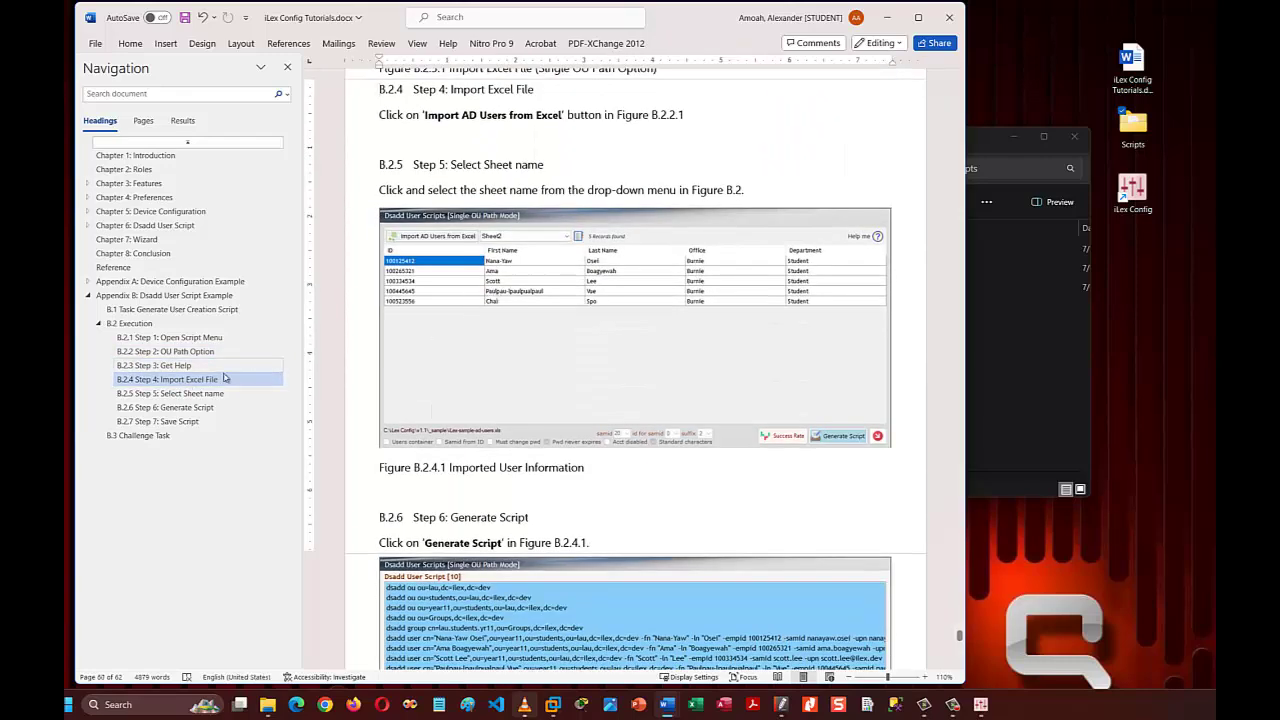
click(180, 395)
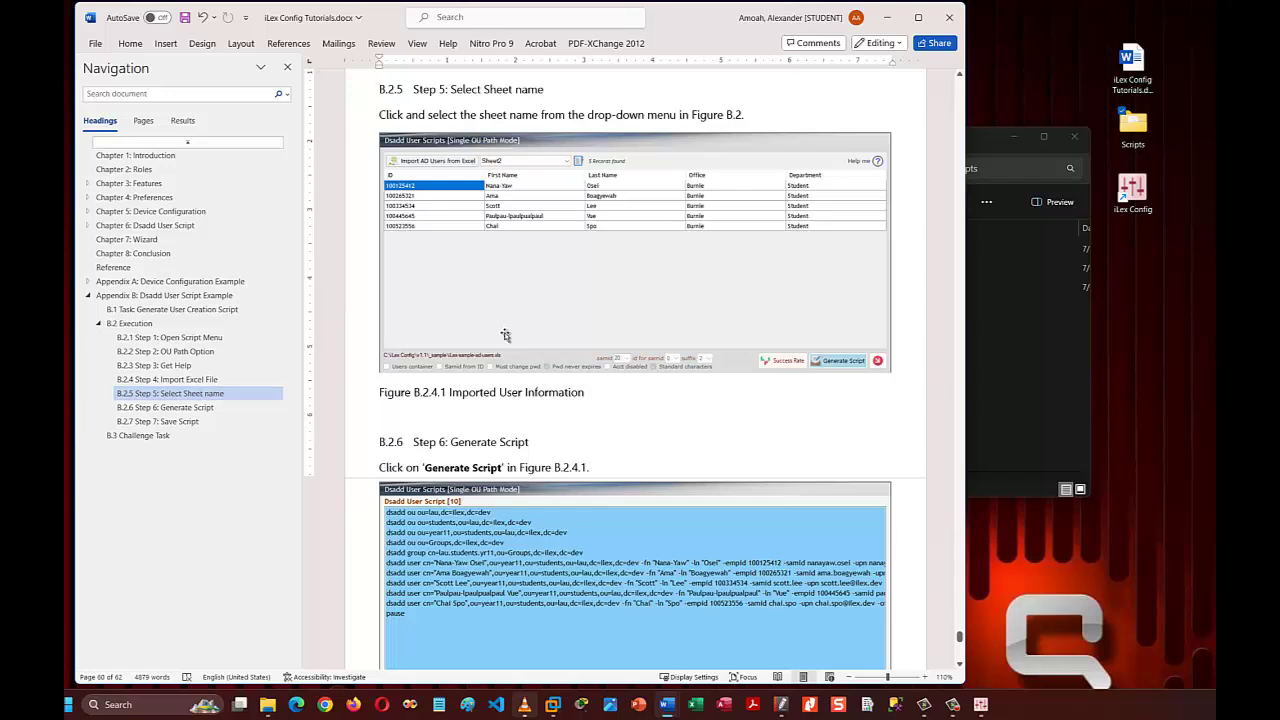
scroll(508, 380, down, 1)
click(178, 412)
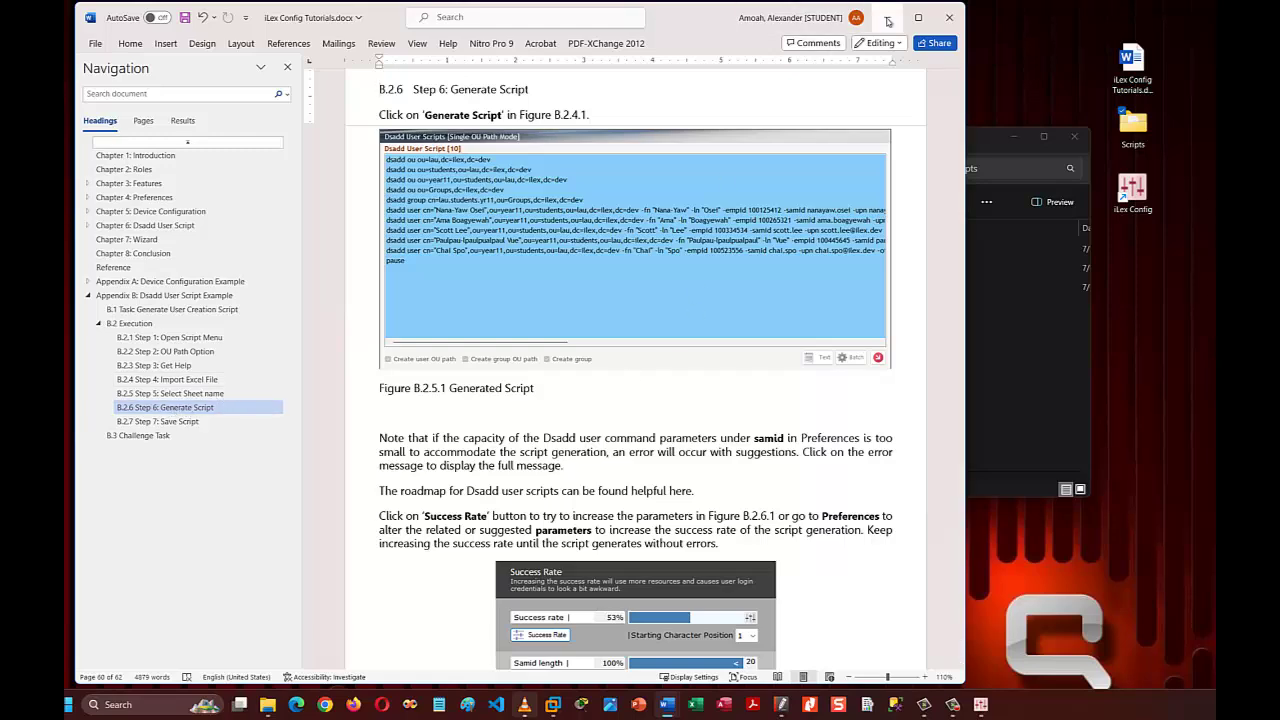
click(886, 18)
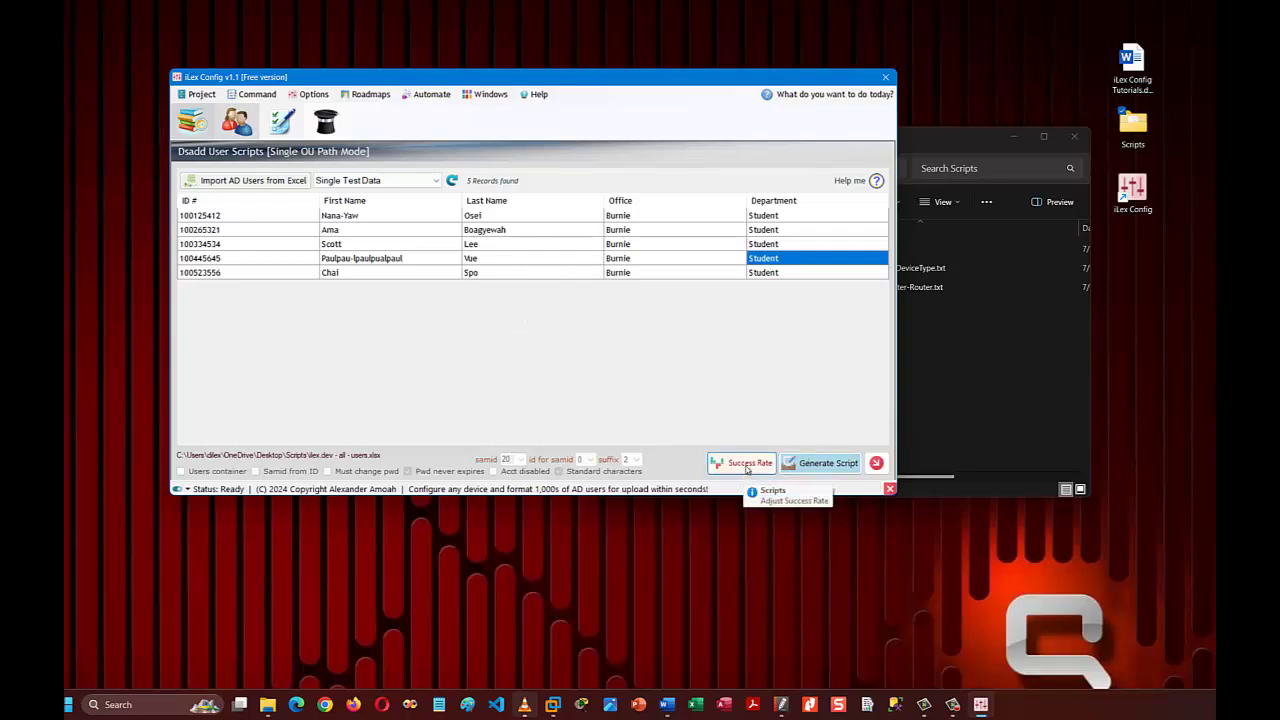
Open the Success Rate settings for the imported users with the detailed length adjustments expanded.
click(746, 466)
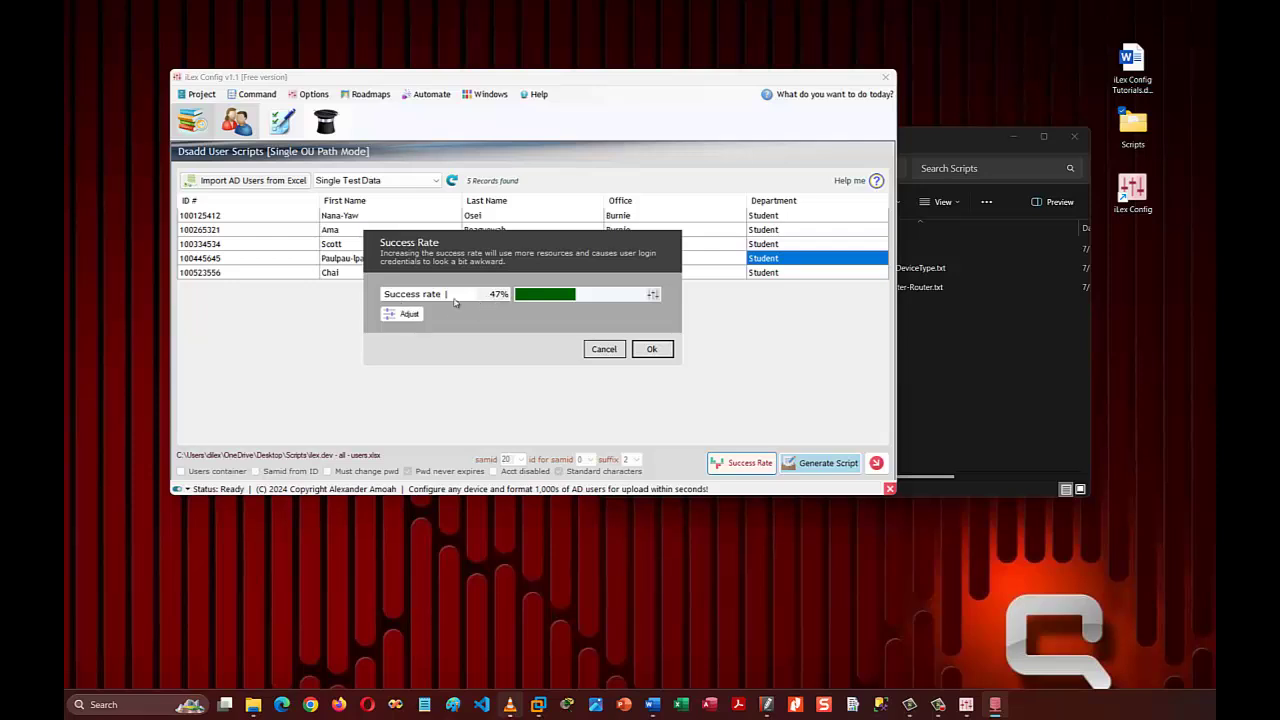
click(407, 315)
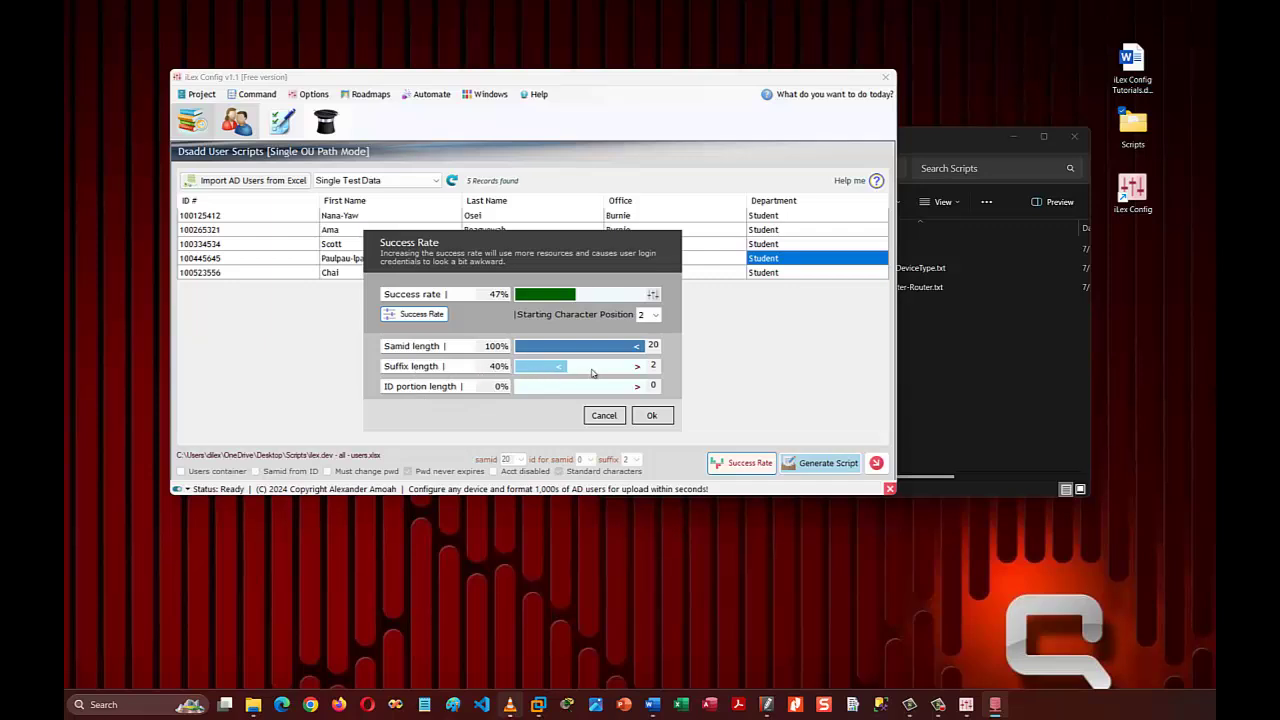
Try a suffix length raised above 2 and lowered to 1, combined with an ID portion length of 3.
click(609, 369)
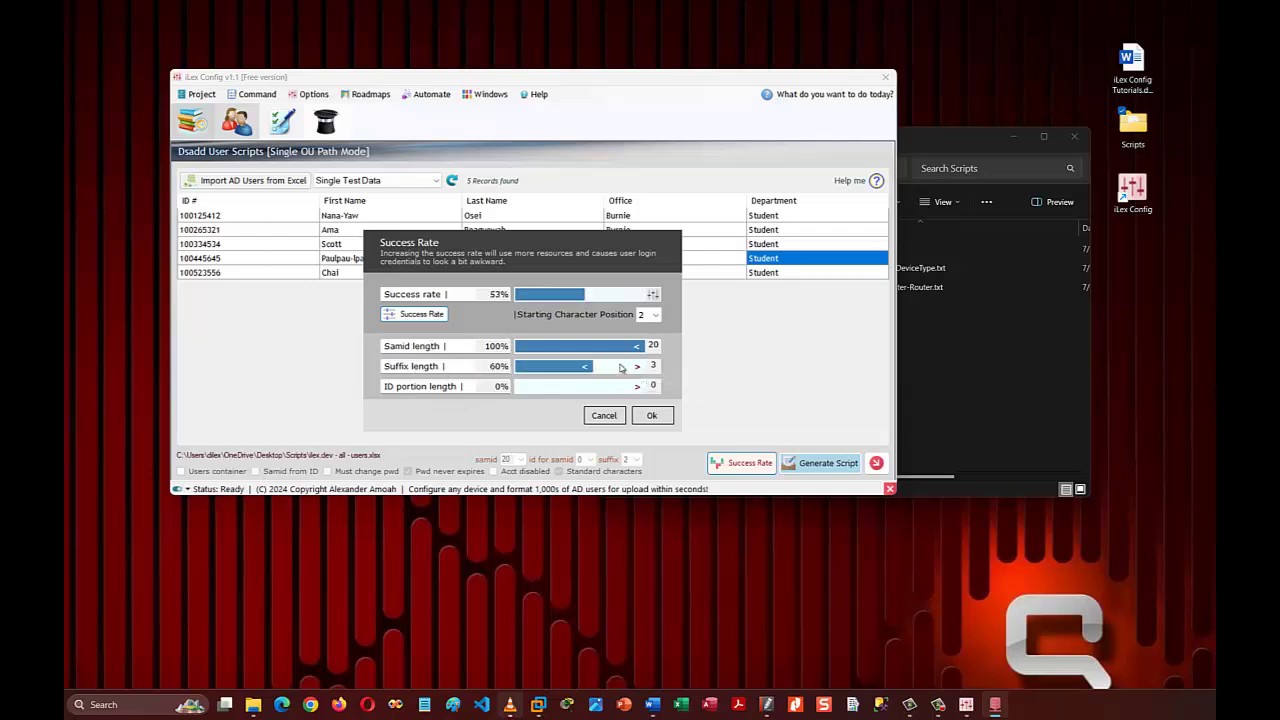
click(627, 370)
click(634, 371)
click(556, 368)
click(556, 368)
click(556, 368)
click(556, 368)
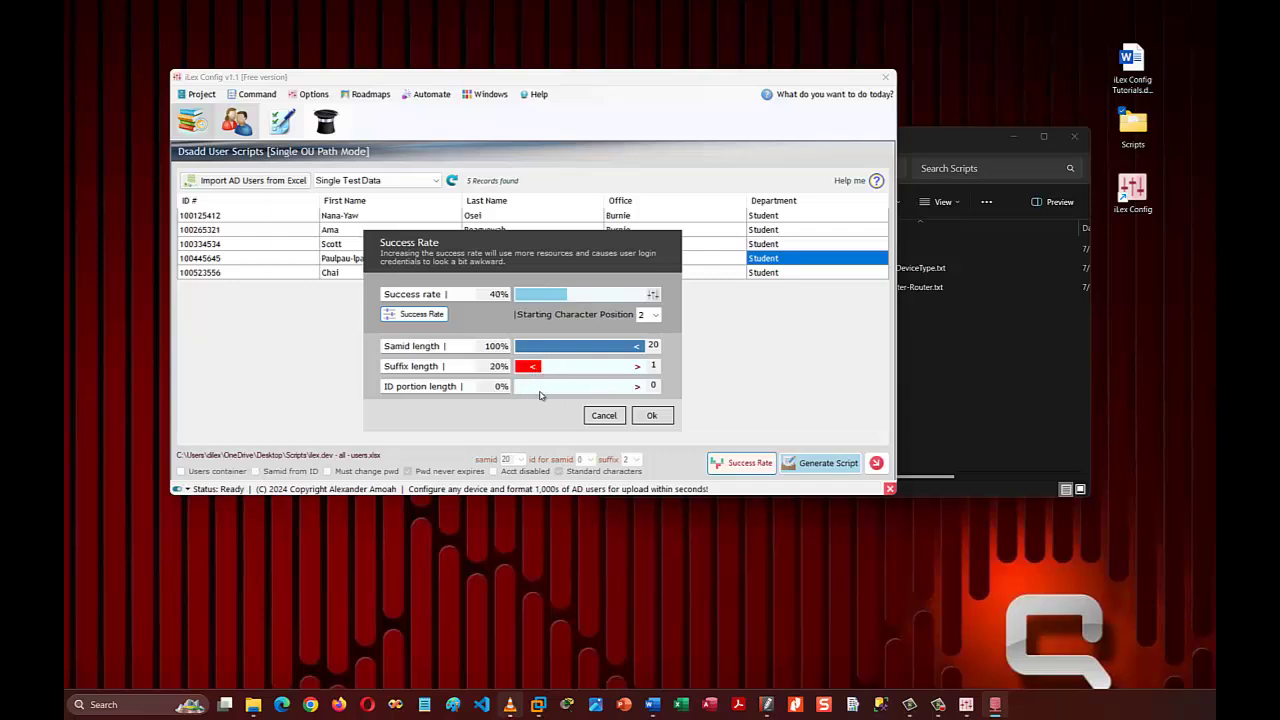
click(612, 392)
click(622, 391)
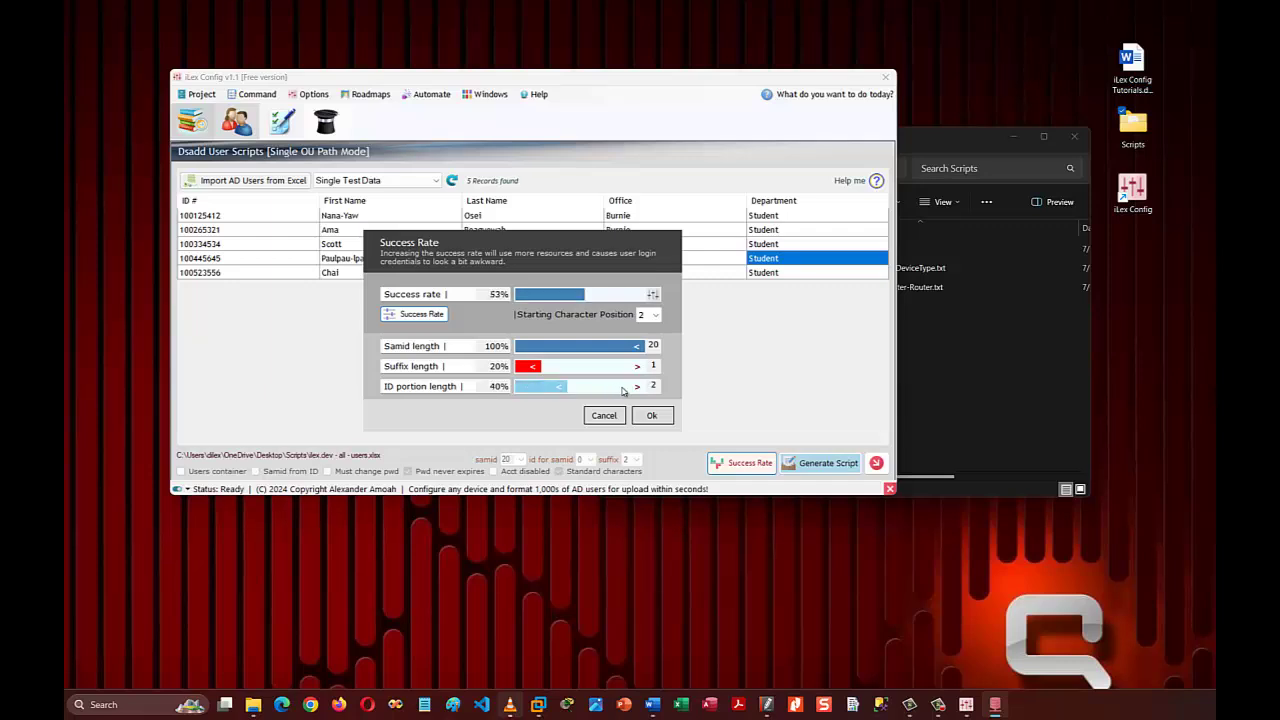
click(622, 391)
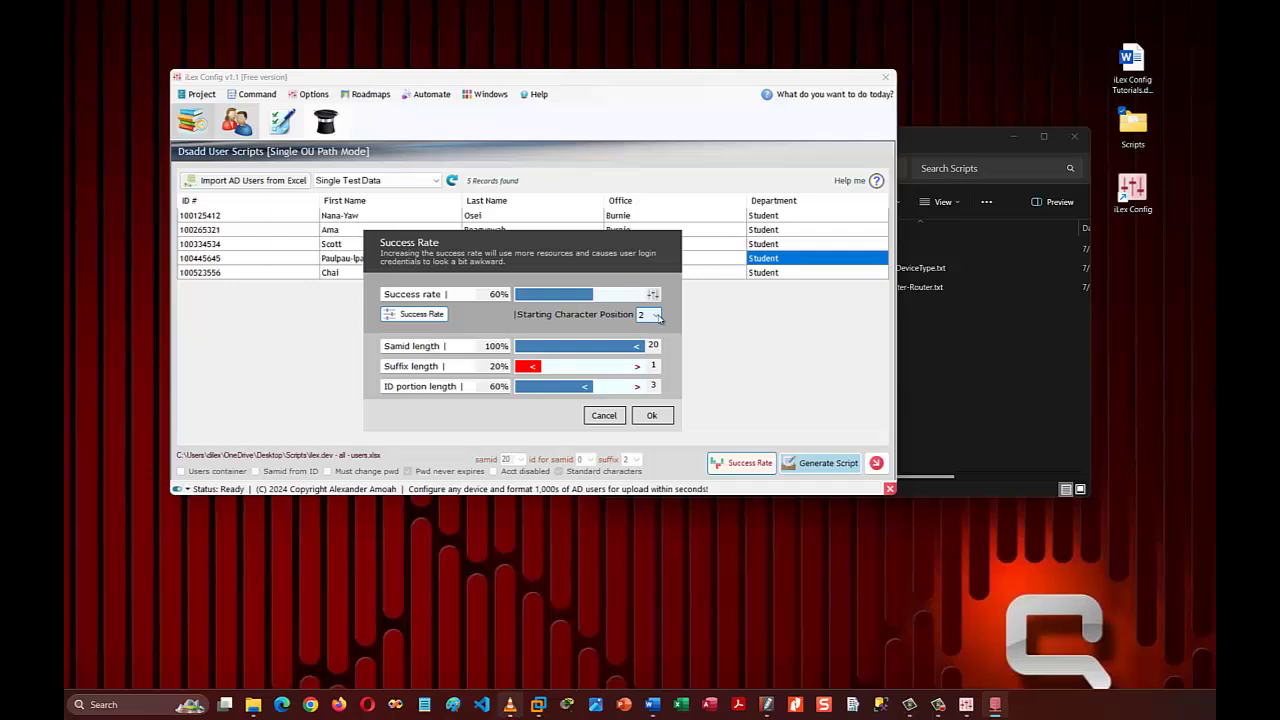
Set the Starting Character Position to 4.
click(656, 316)
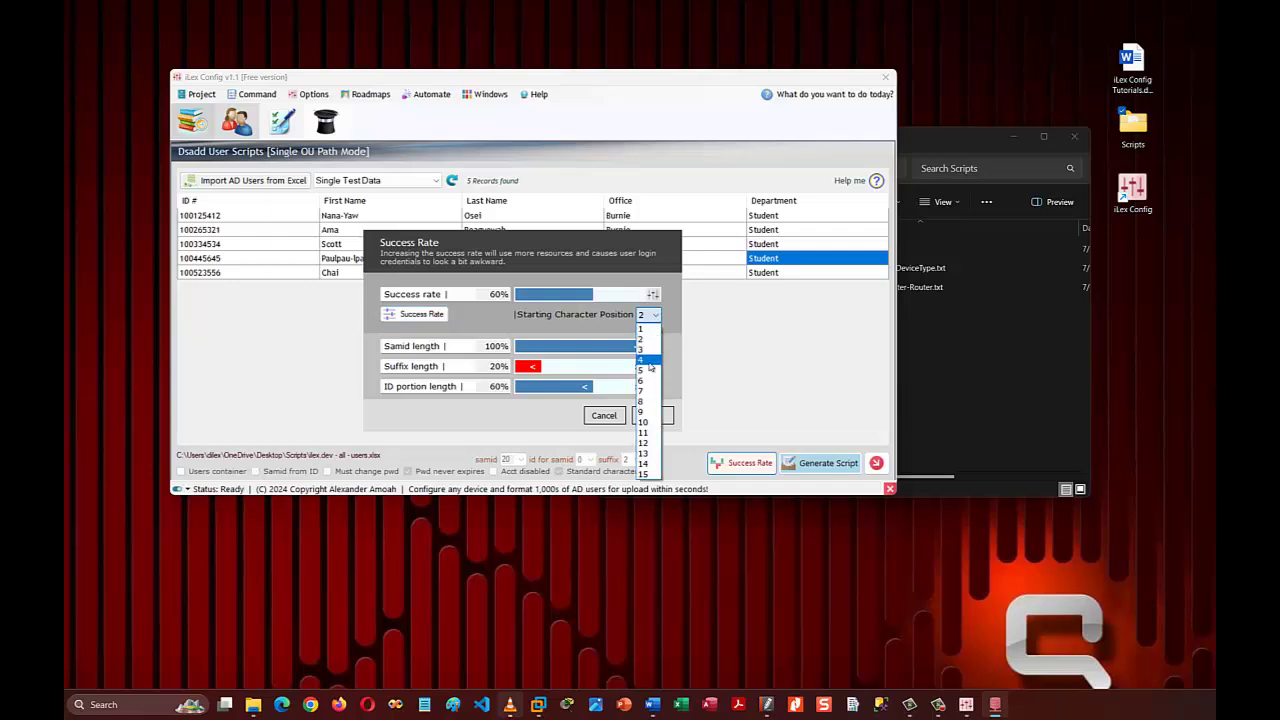
click(650, 360)
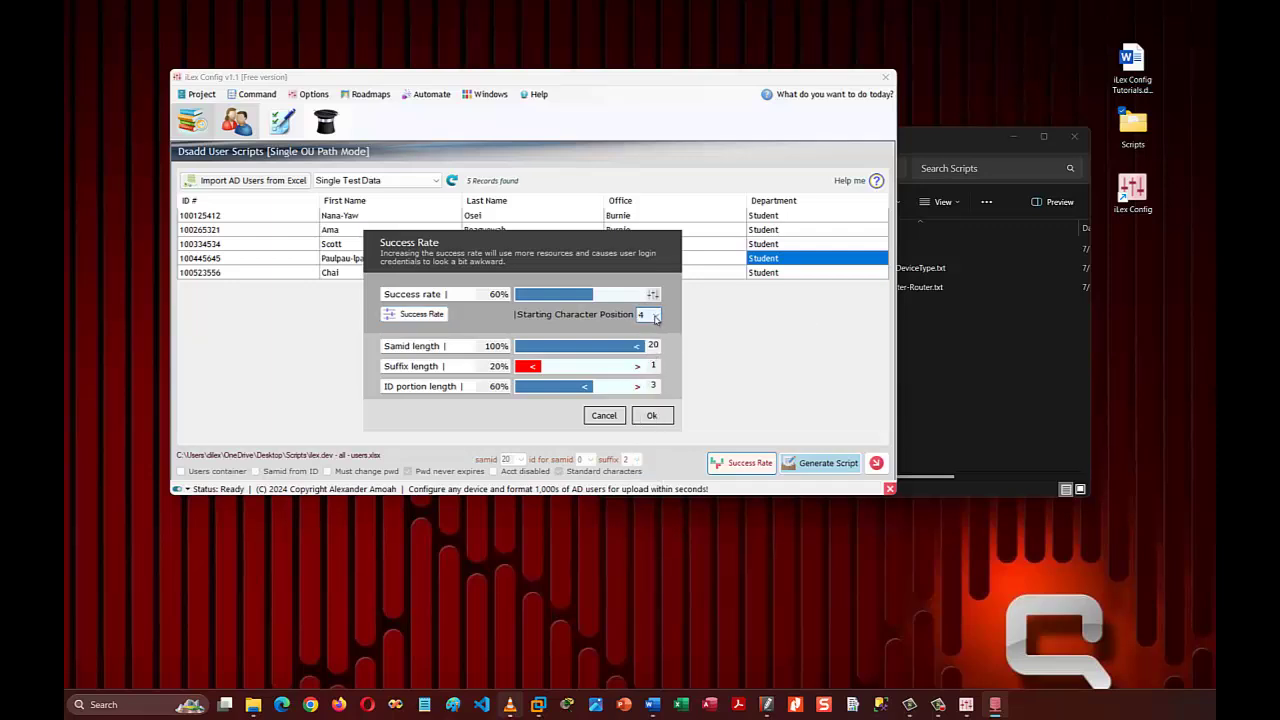
click(656, 316)
click(656, 316)
Set the ID portion length to 0 and the suffix length to 2, and apply the success rate settings.
click(538, 391)
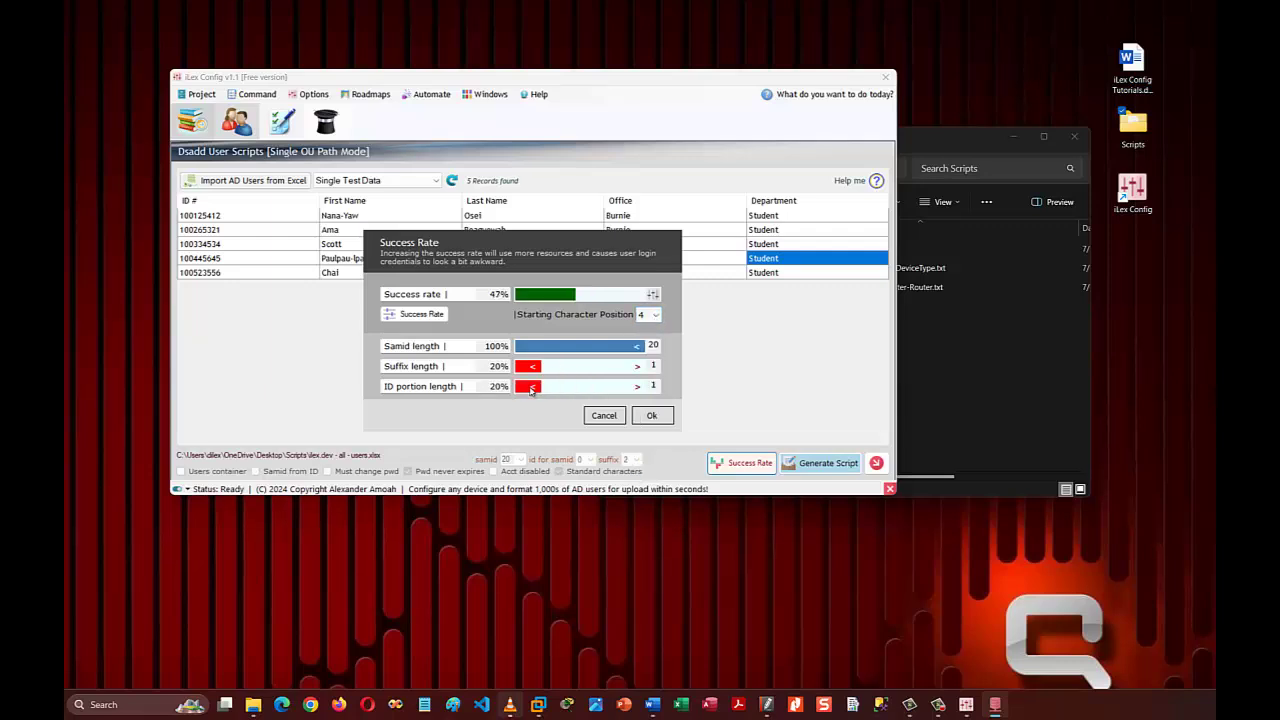
click(531, 388)
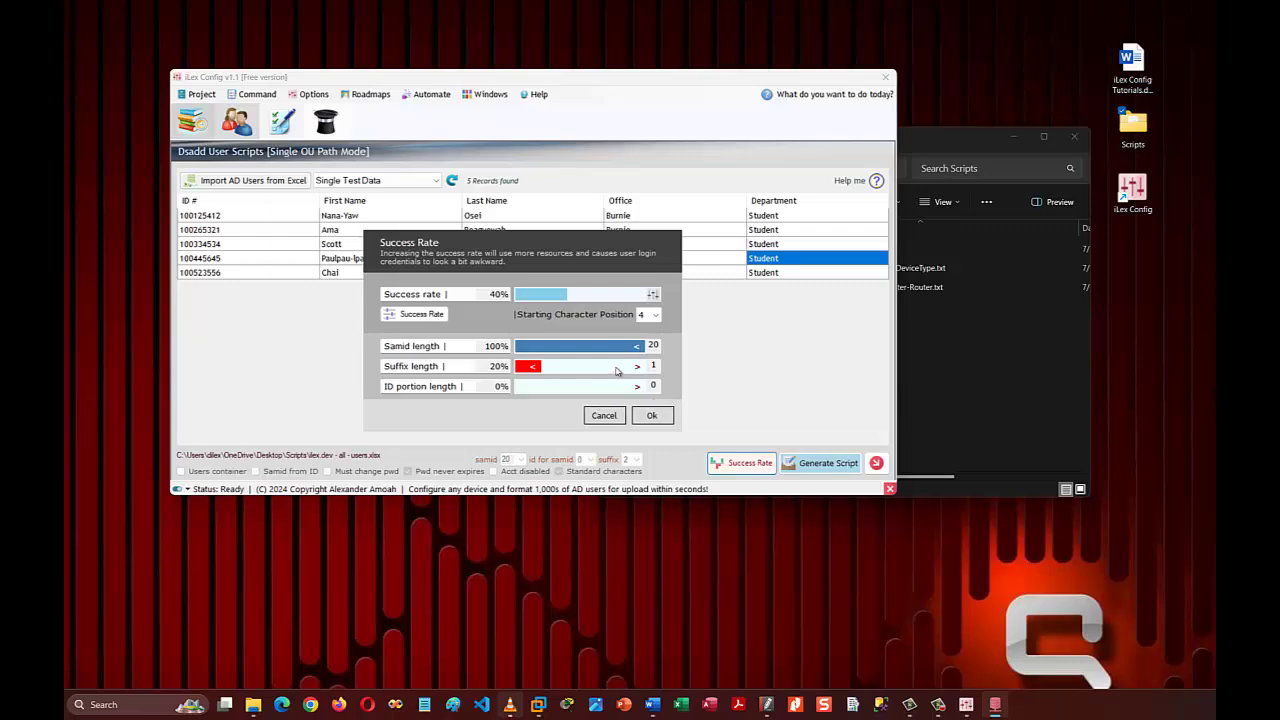
click(617, 371)
click(617, 371)
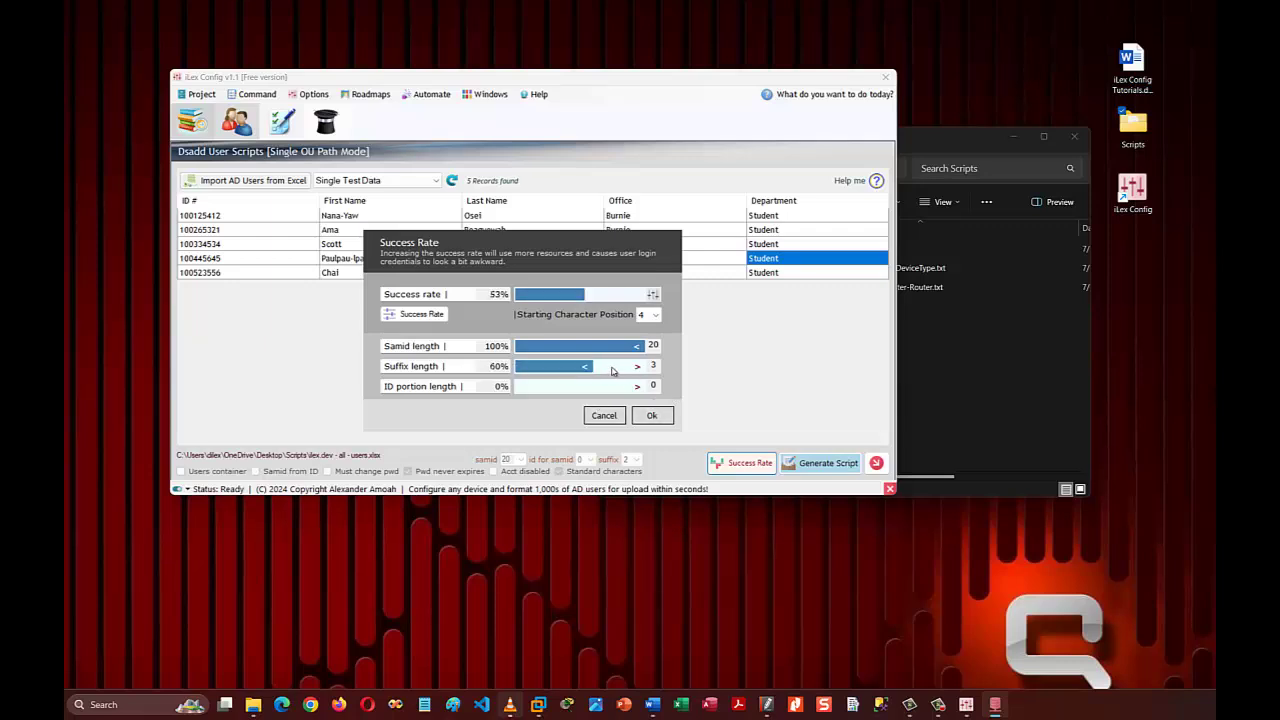
click(558, 371)
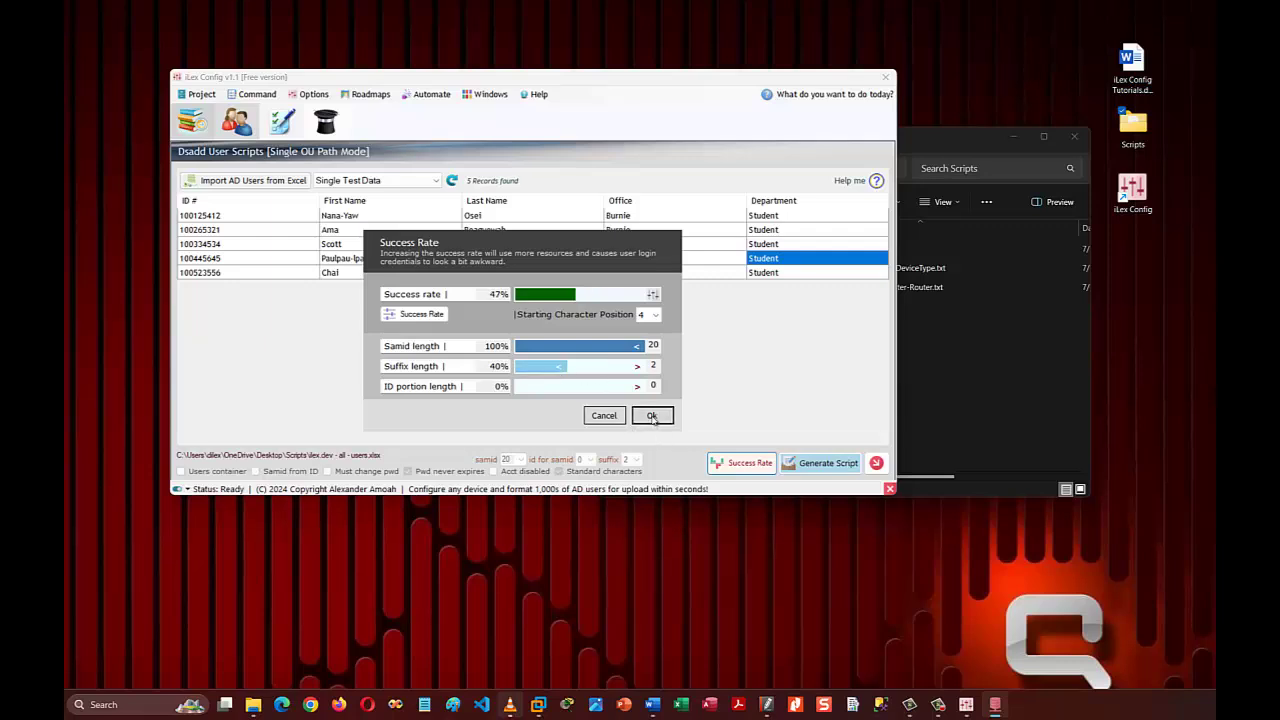
click(651, 416)
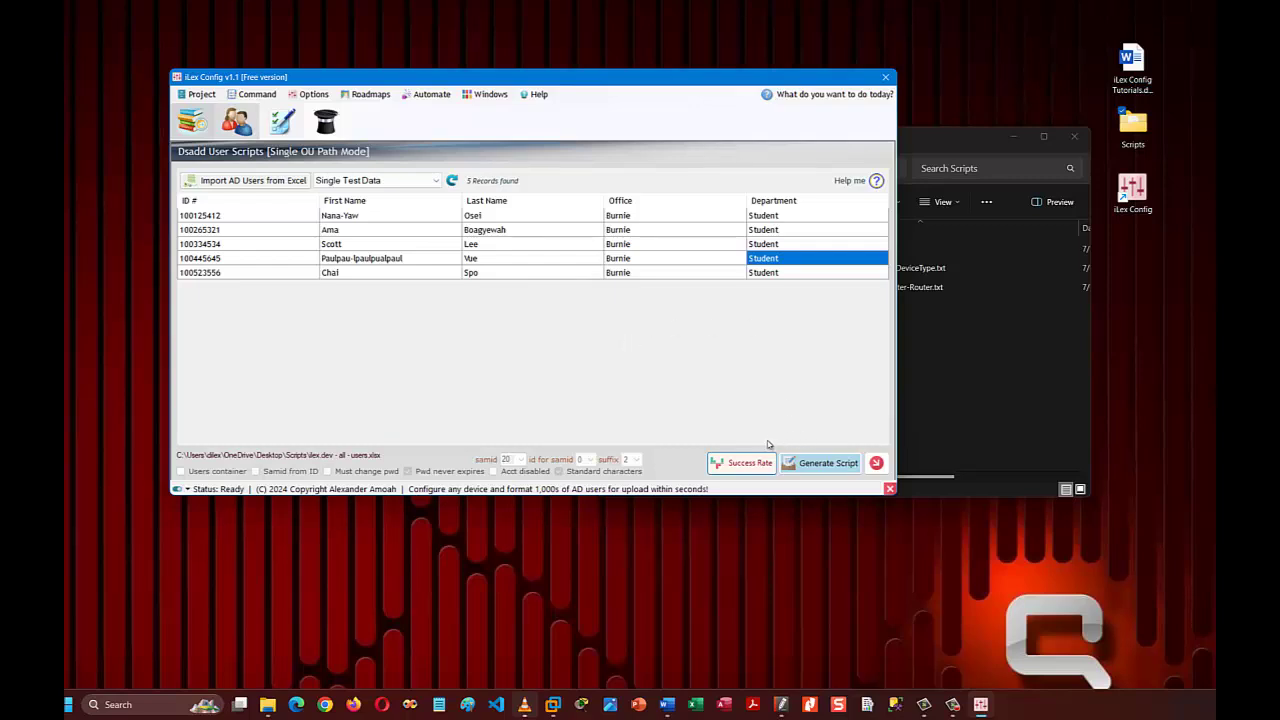
Generate the Dsadd user script from the imported users and look over its commands.
click(807, 465)
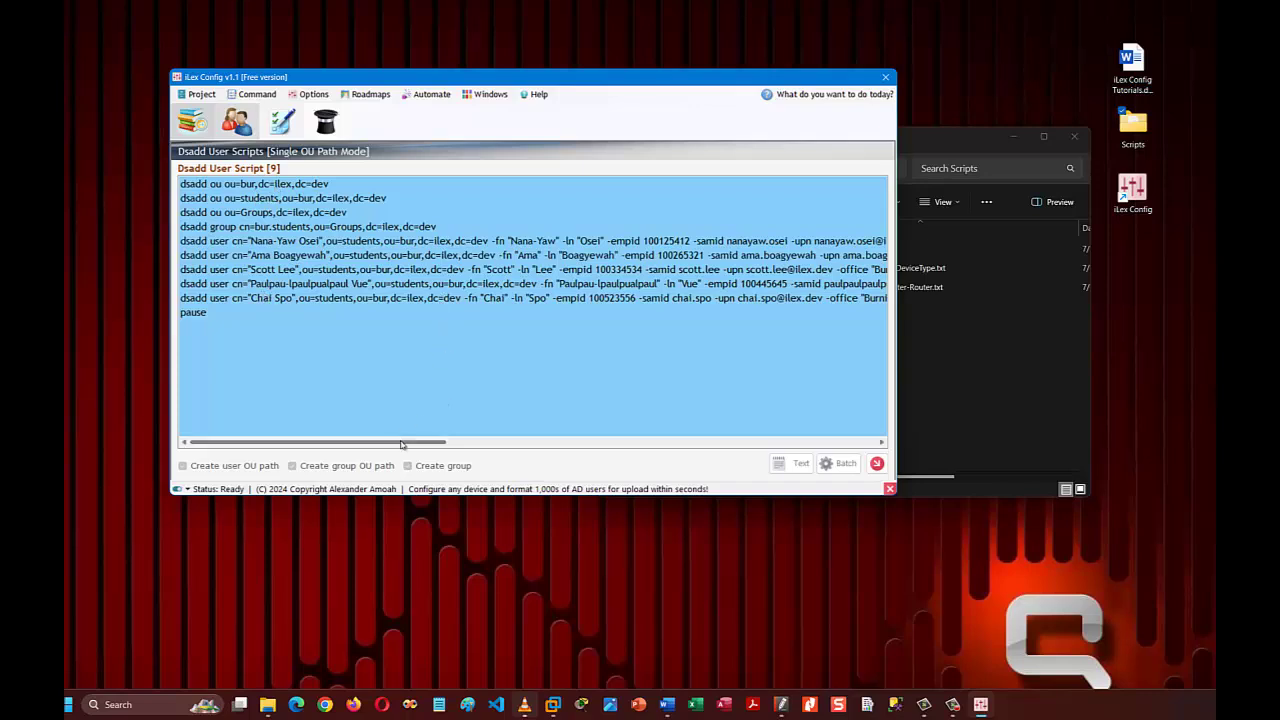
drag(426, 445, 327, 466)
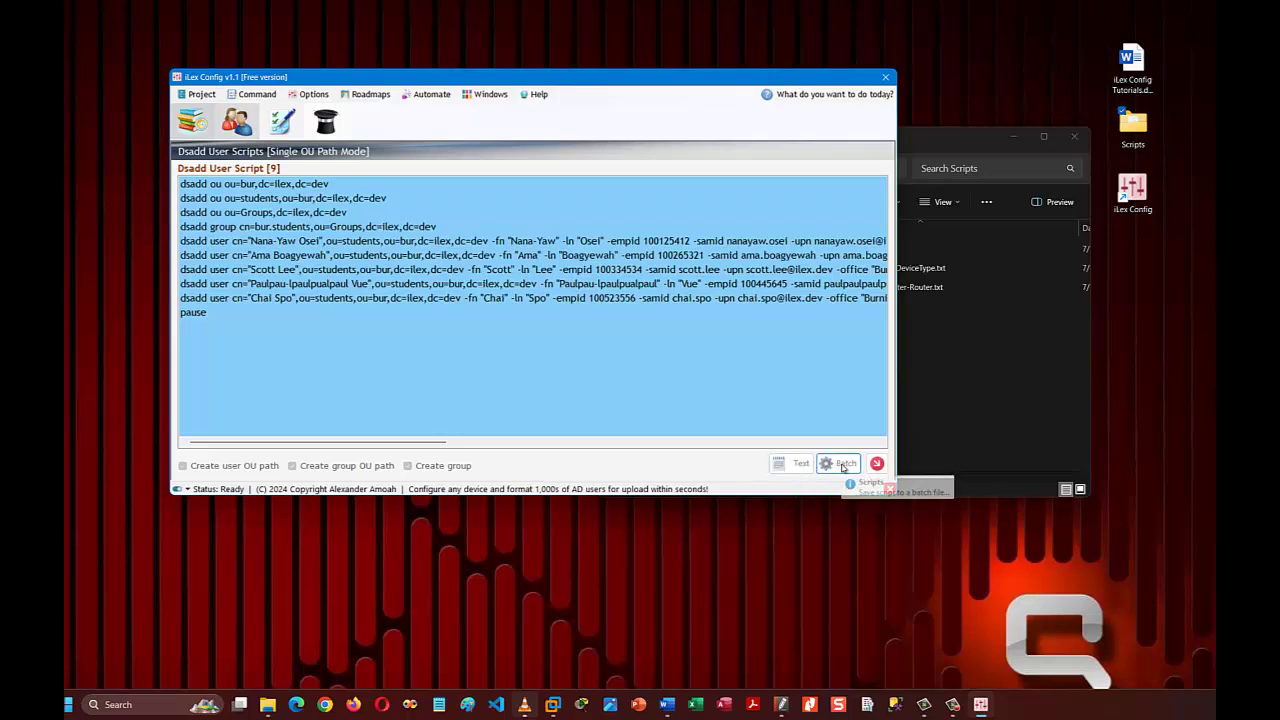
Save the generated script as a batch file named single-test-batch in the Scripts folder.
click(843, 464)
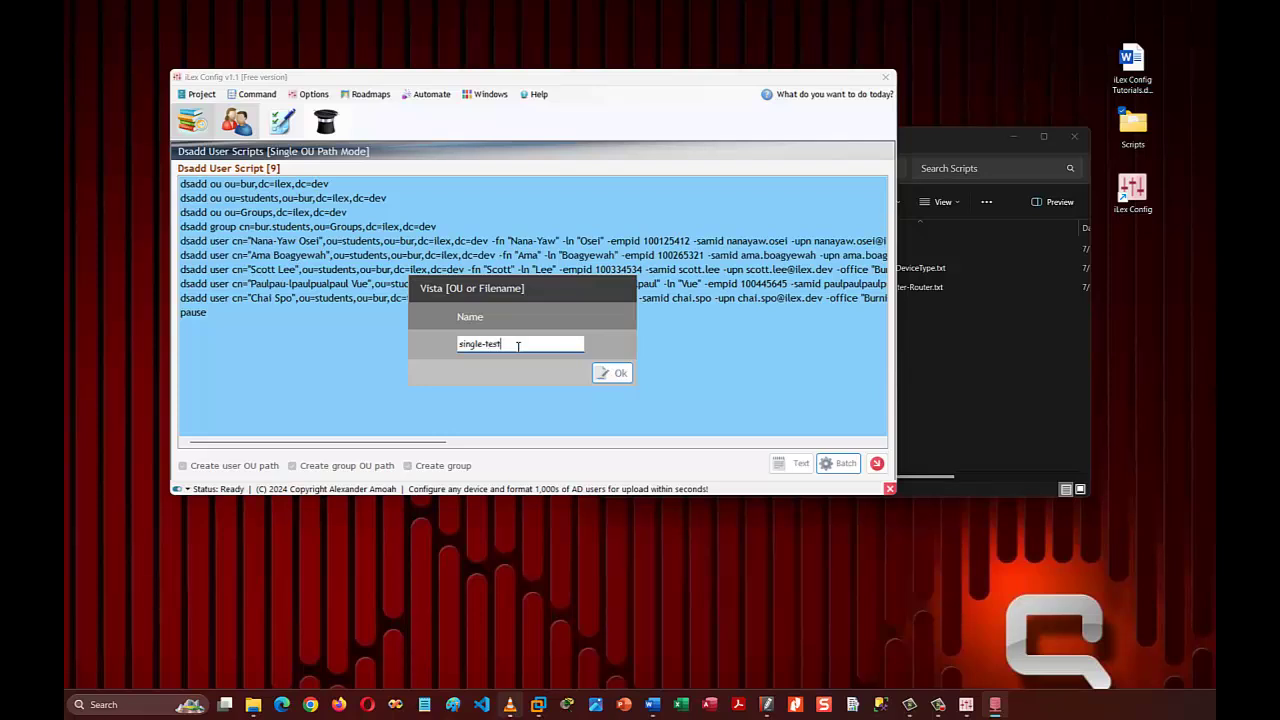
text(batch)
click(614, 373)
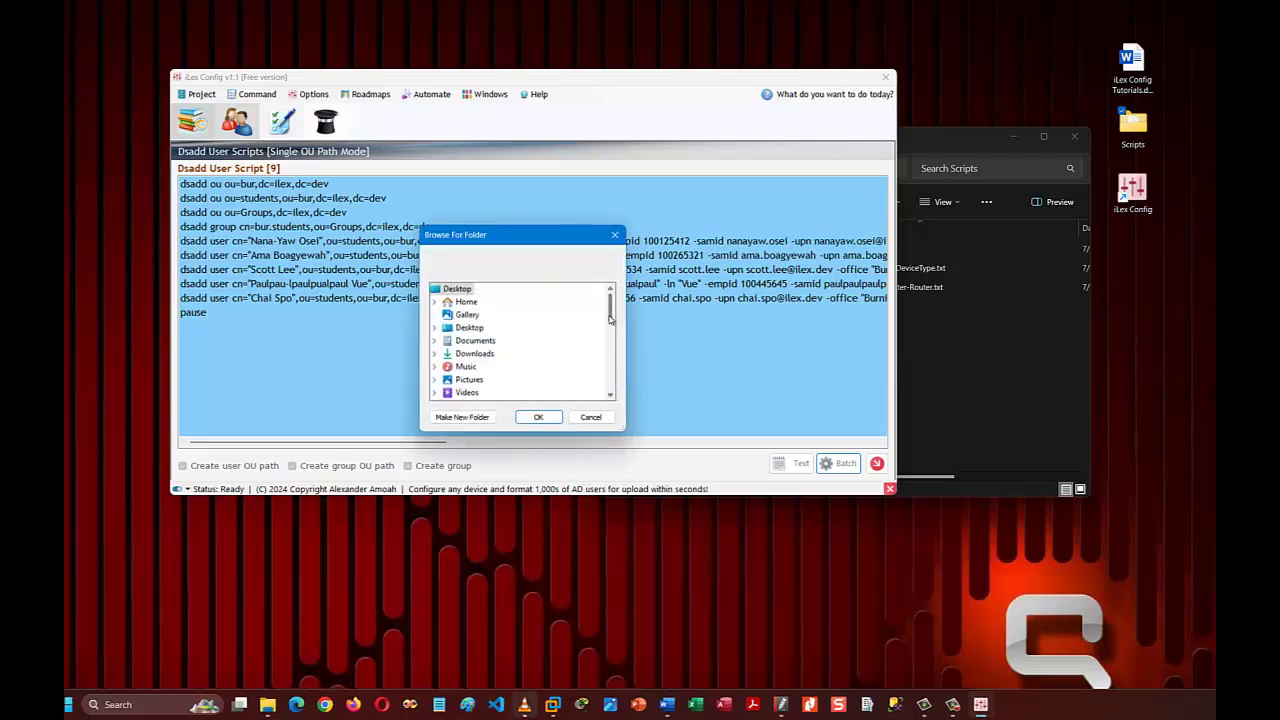
drag(610, 323, 610, 385)
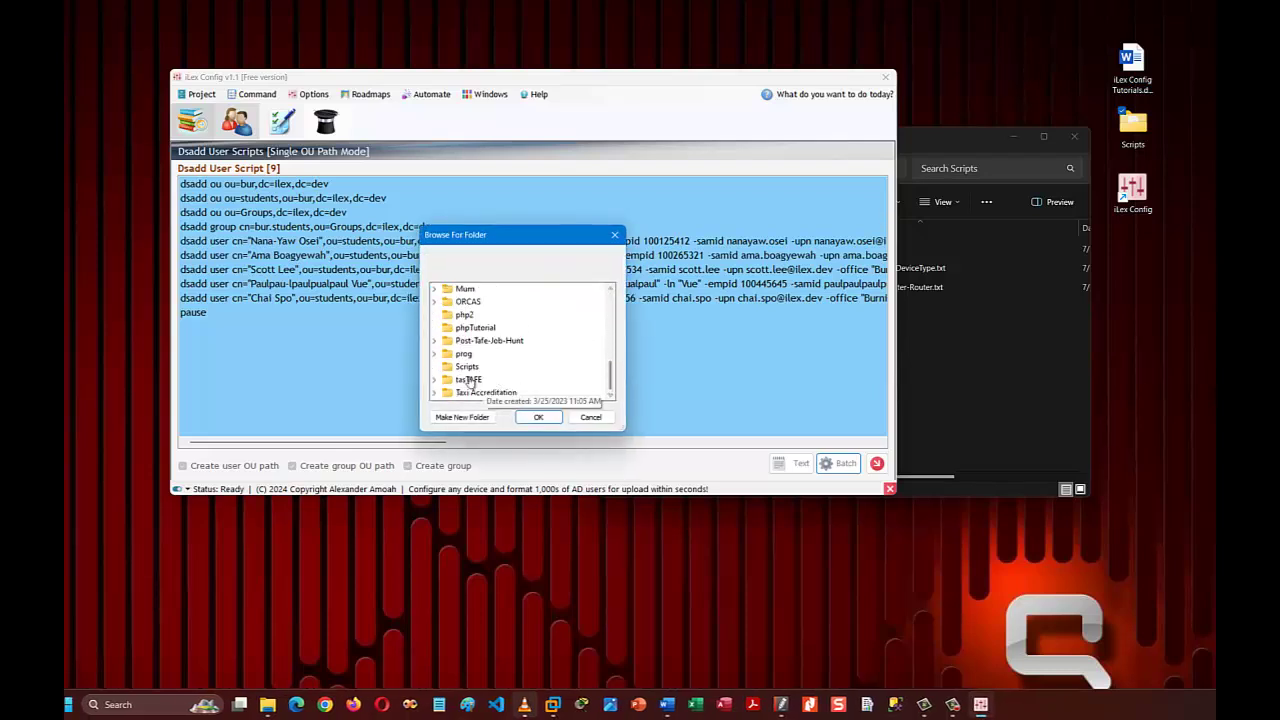
click(467, 367)
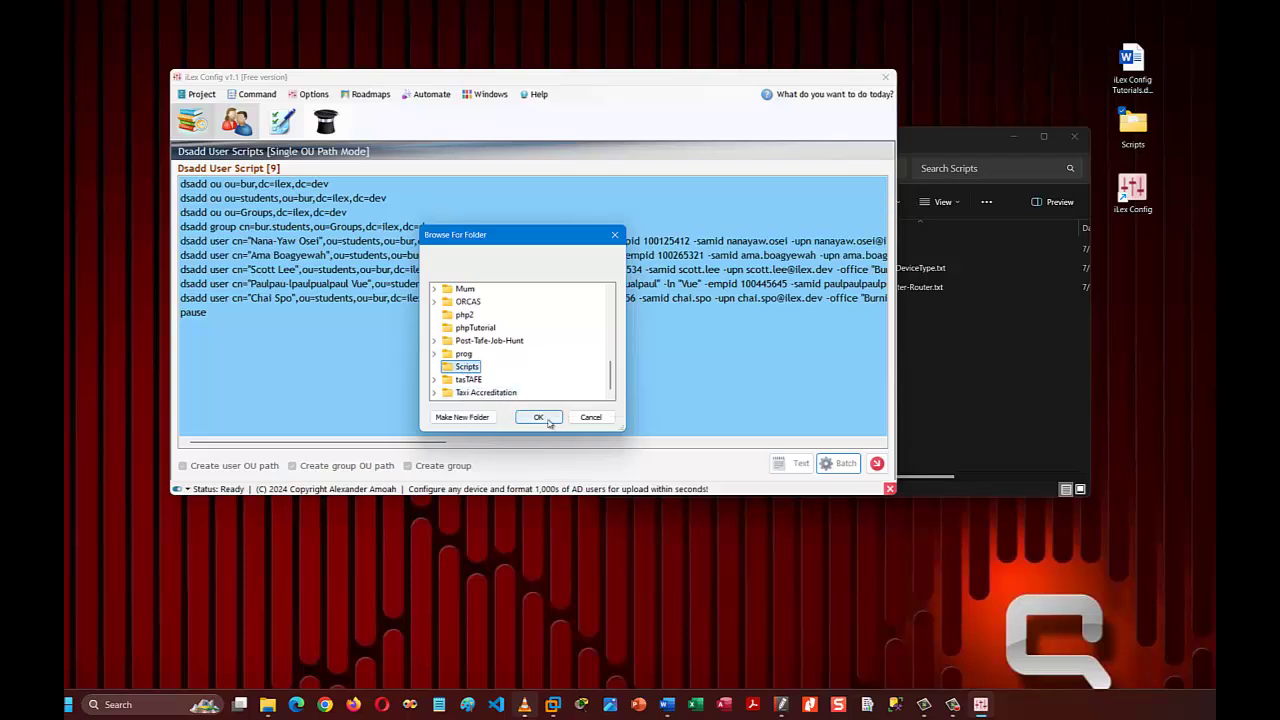
click(545, 417)
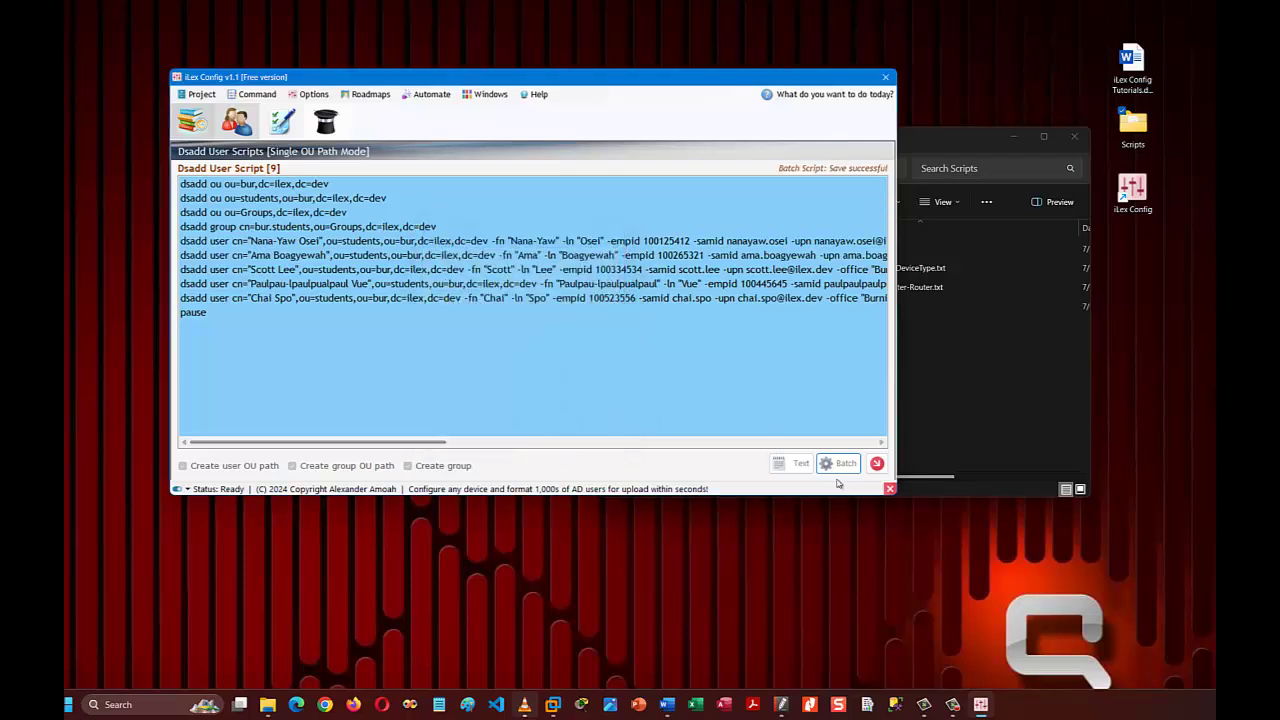
Close the generated script and iLex Config, and run single-test-batch 696.bat from the Scripts folder in File Explorer.
click(889, 489)
click(889, 489)
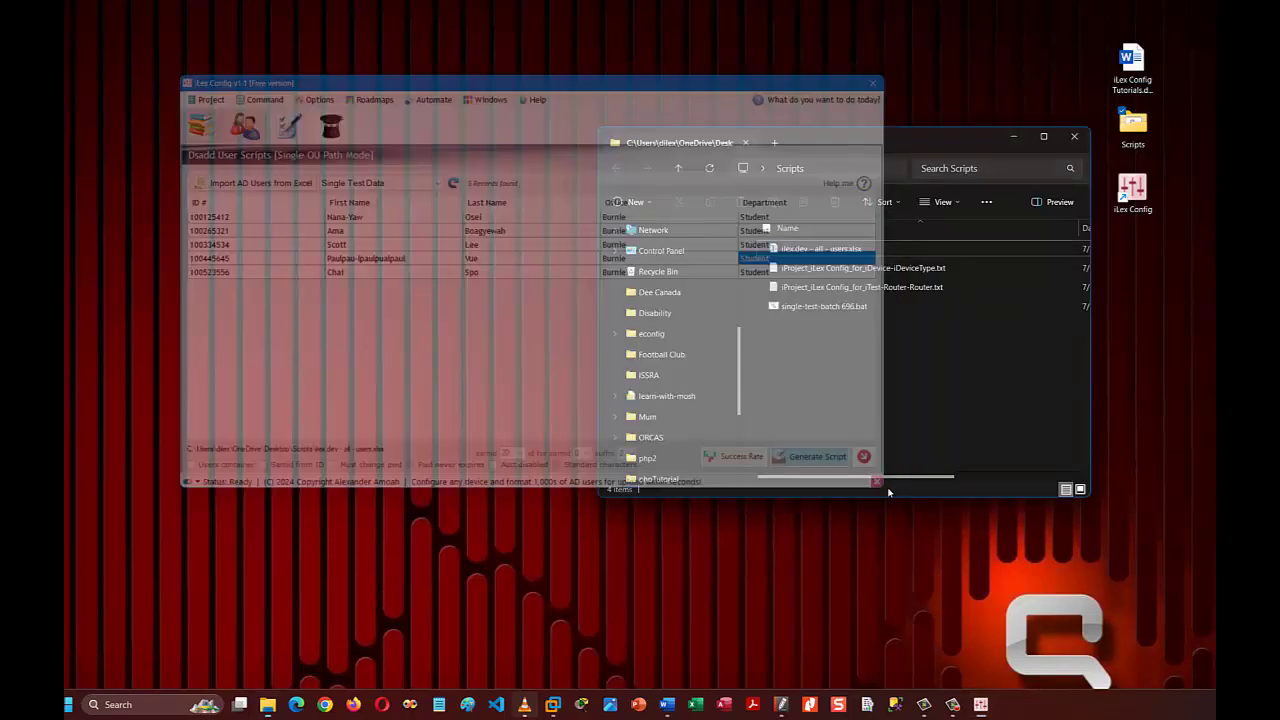
click(810, 306)
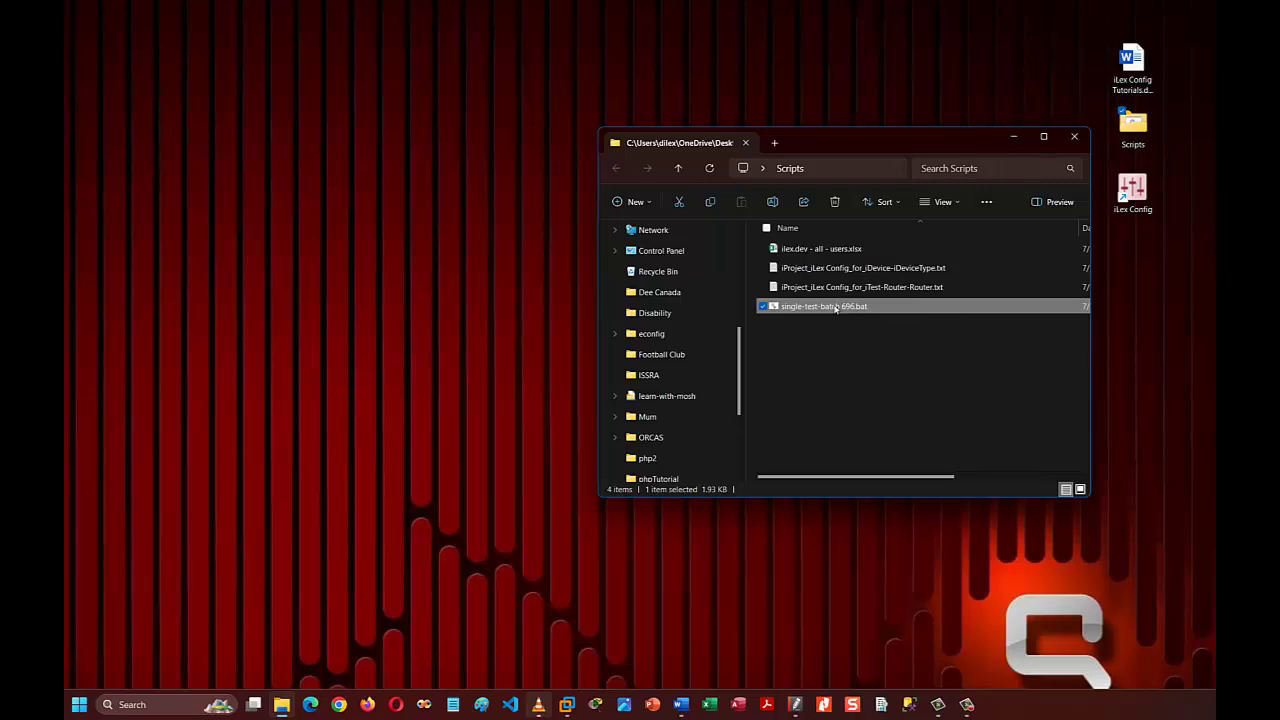
double_click(835, 308)
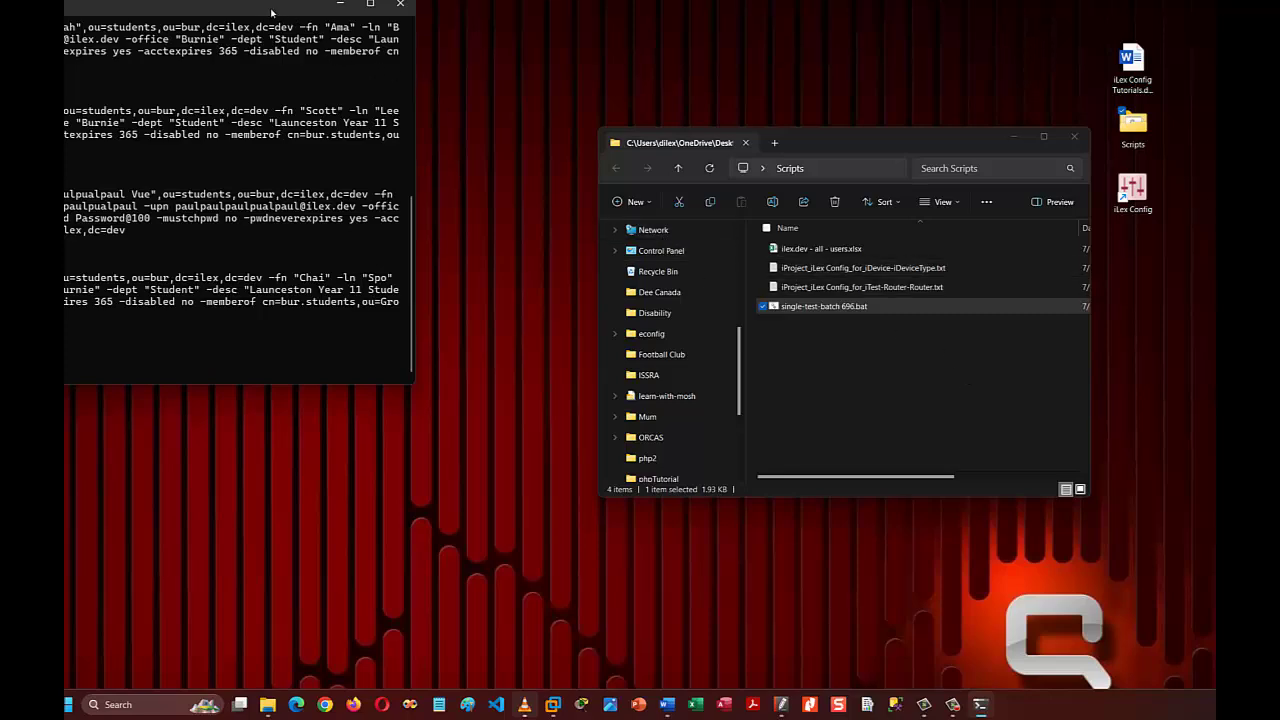
Arrange the command window narrower and taller beside File Explorer, examine the batch output, and dismiss the window.
drag(271, 12, 745, 85)
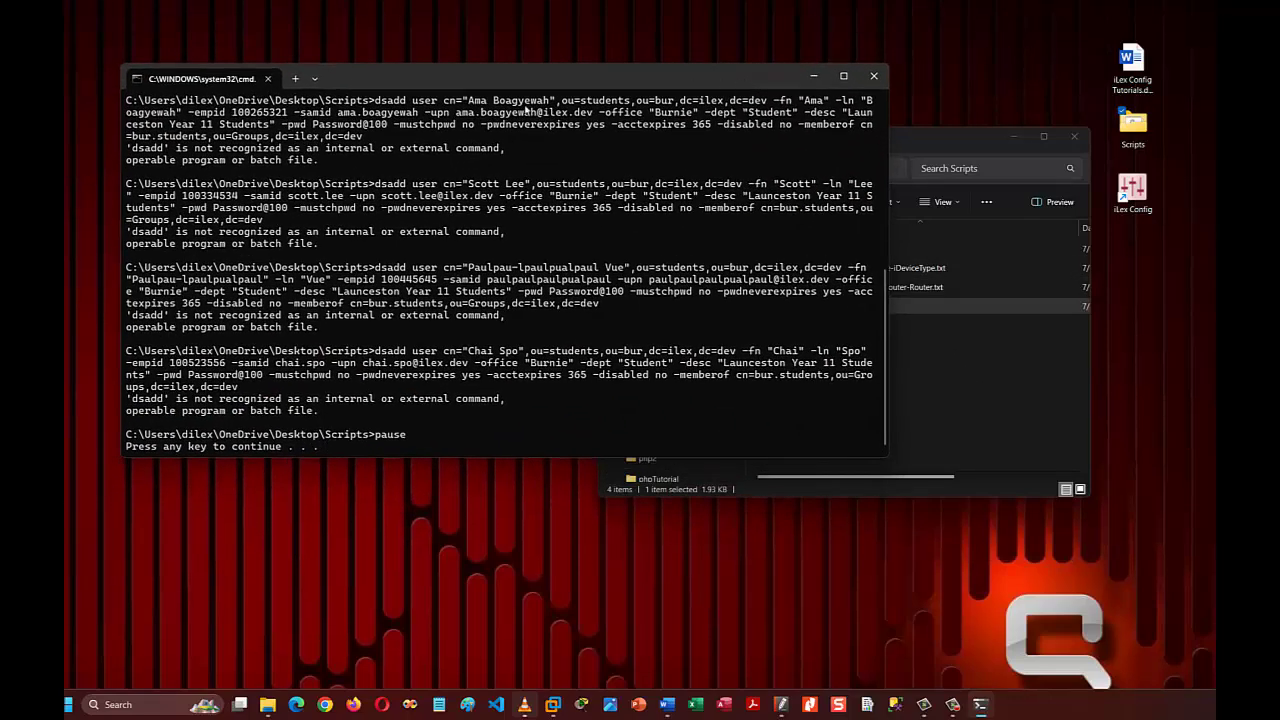
drag(888, 225, 568, 292)
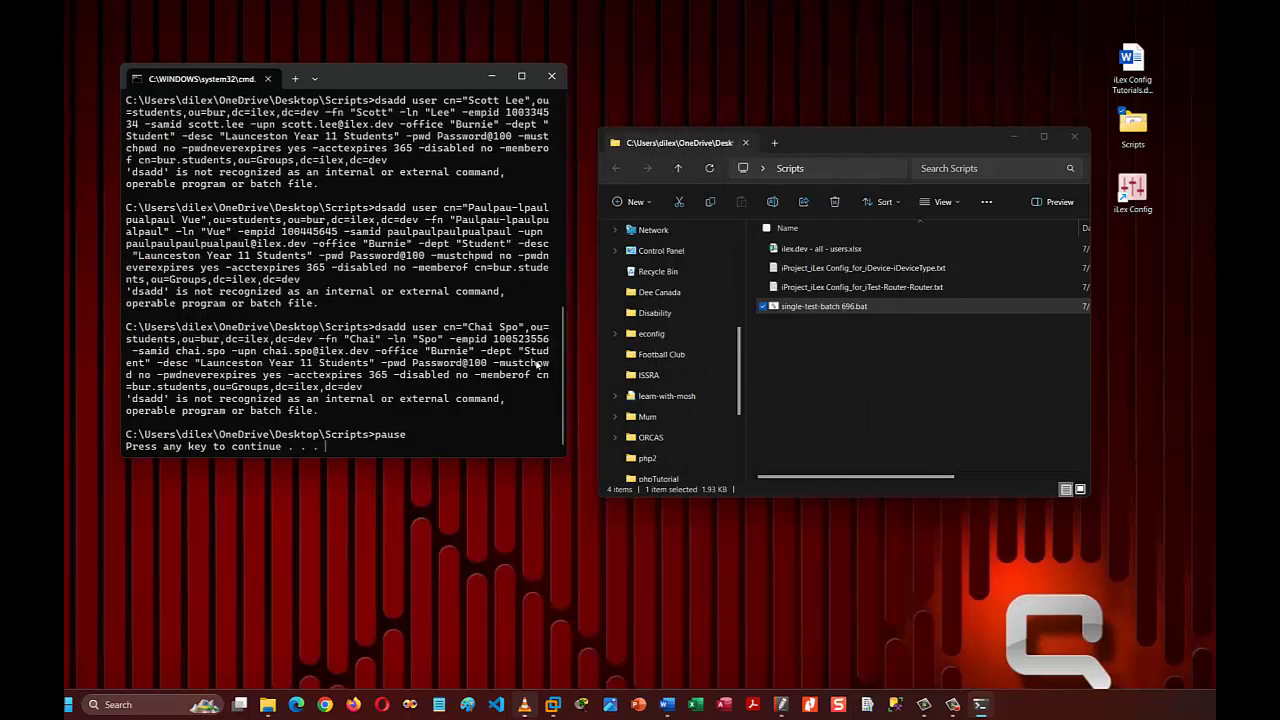
drag(443, 458, 452, 606)
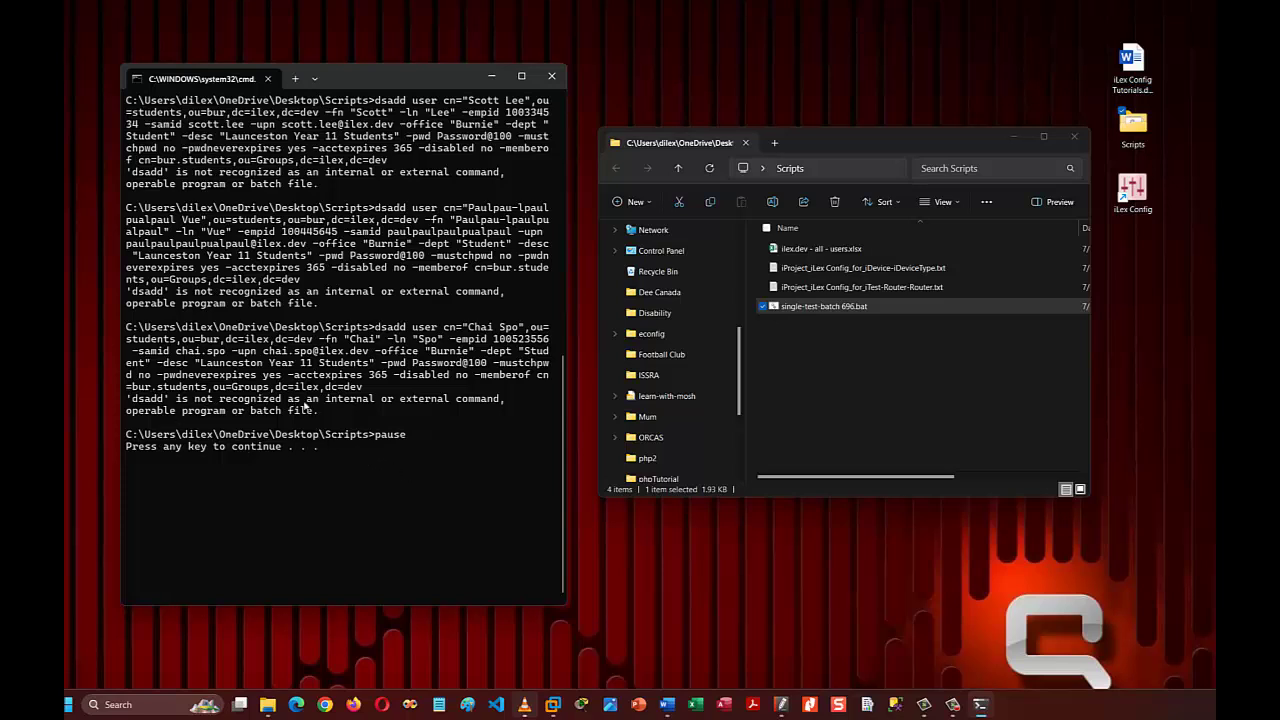
key(Return)
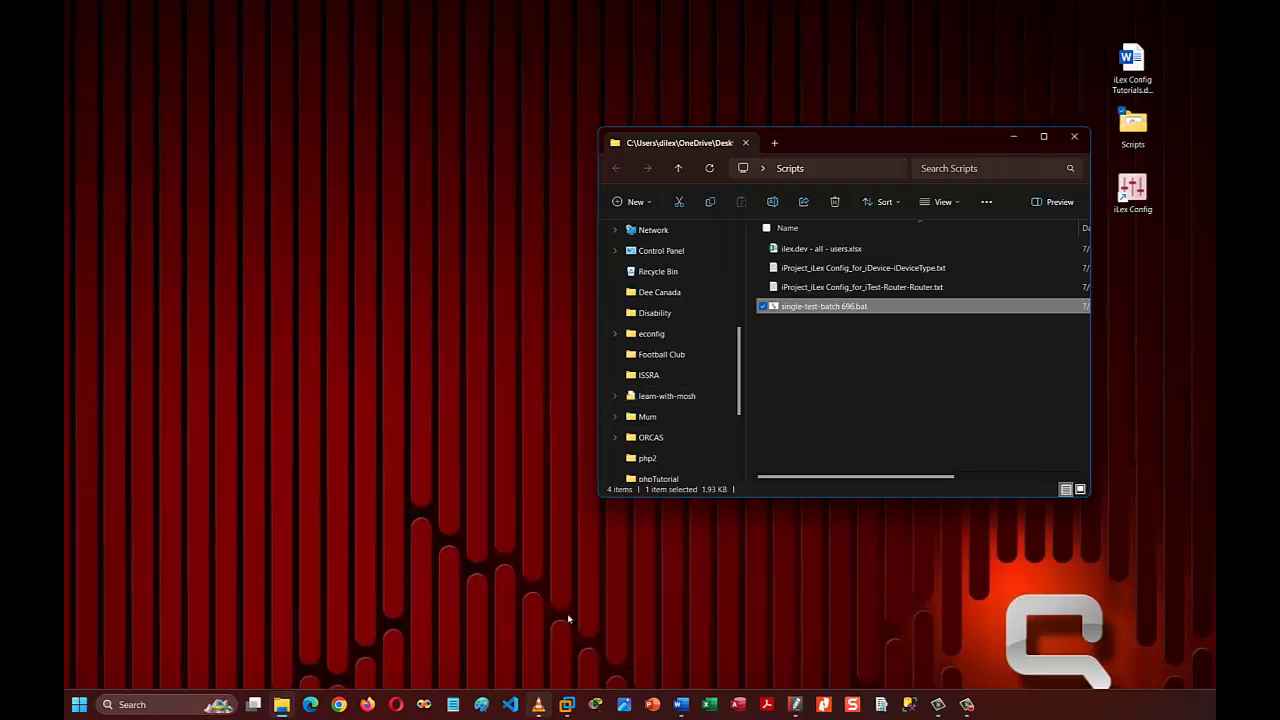
Open Notepad and replace the whole text of the device configuration task with "pstools".
click(455, 704)
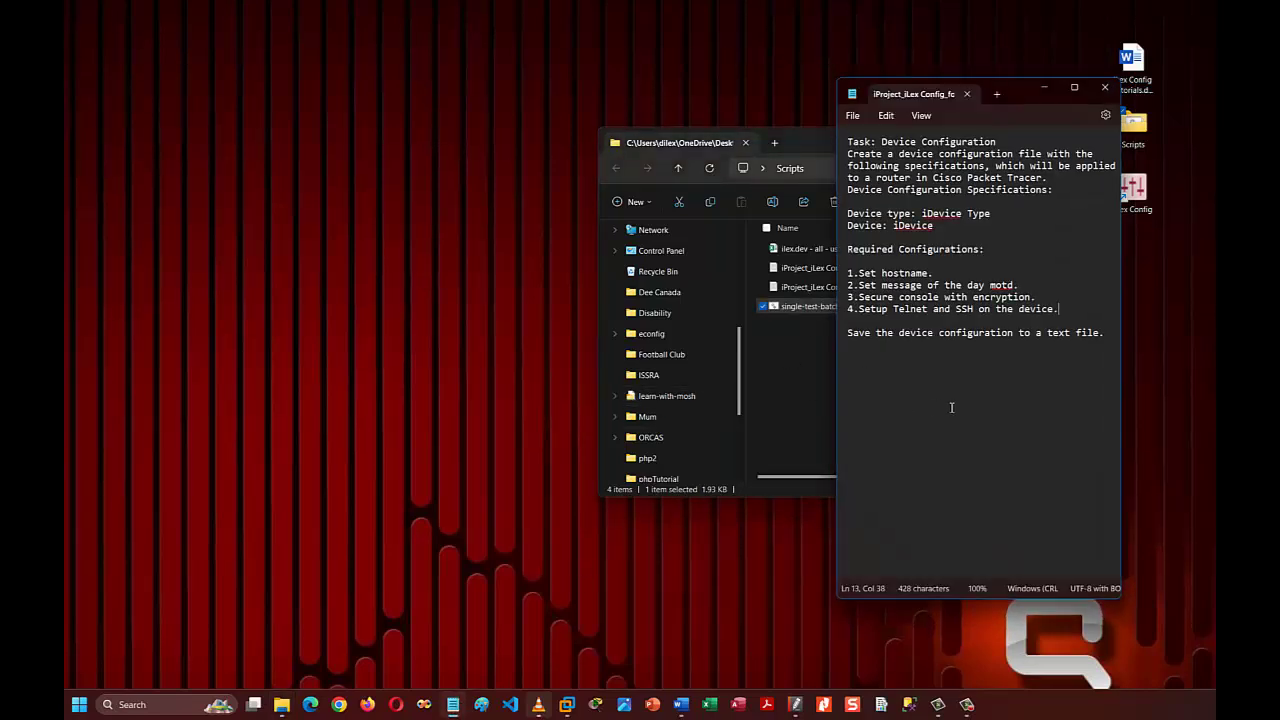
drag(1109, 342, 742, 33)
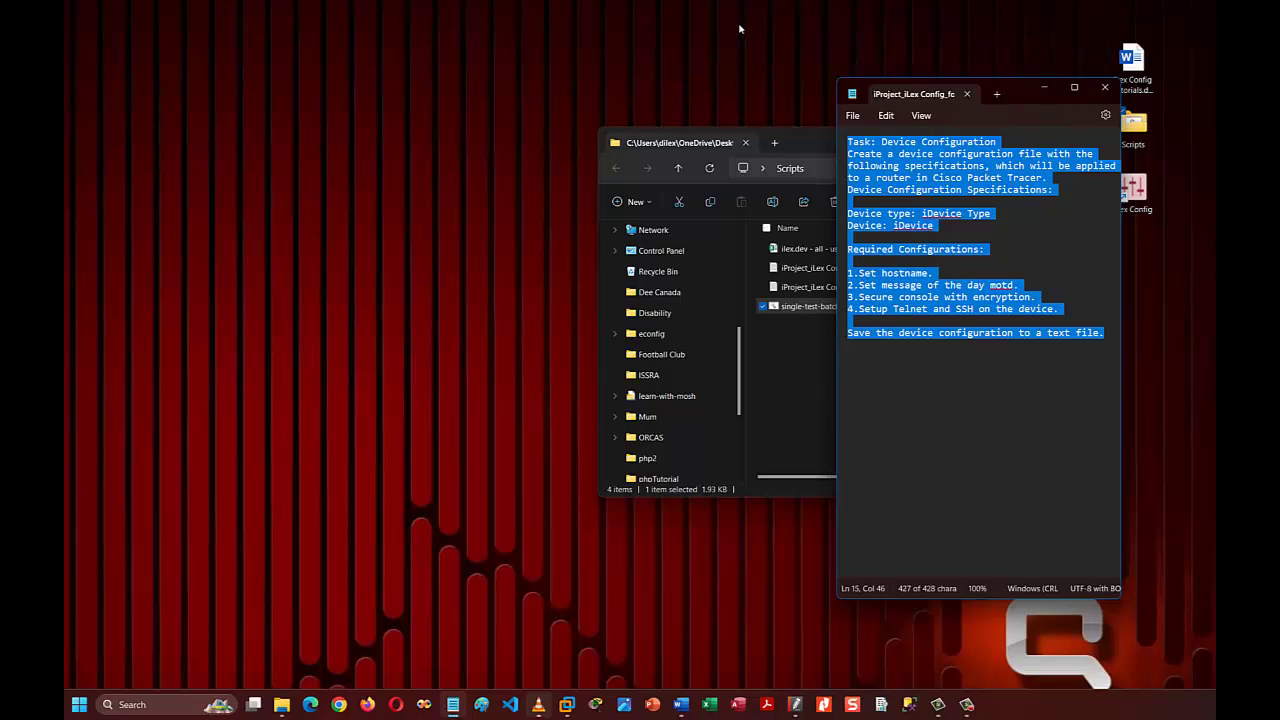
text(dsadd)
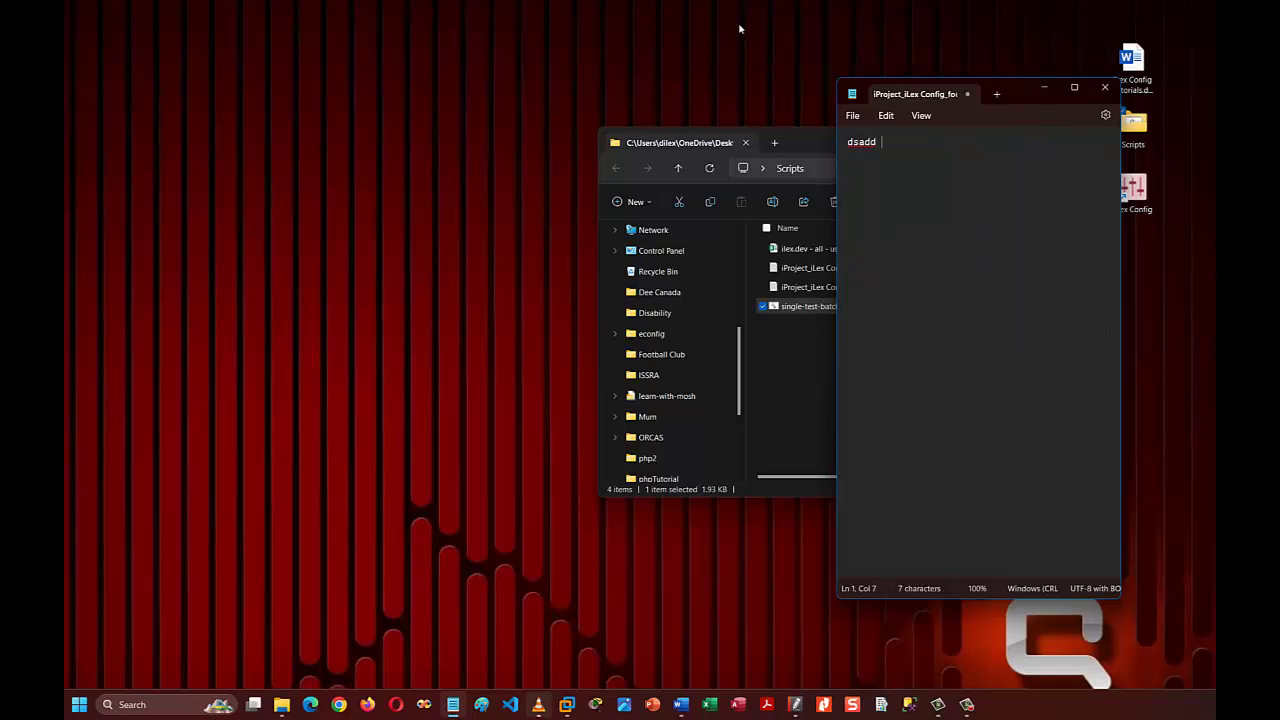
key(BackSpace)
key(BackSpace)
key(BackSpace)
key(BackSpace)
text(pstool)
click(957, 156)
Add the line "system32 folder on your AD Server" below a blank line under "pstools", and close Notepad.
key(Return)
key(Return)
text(system32 fol)
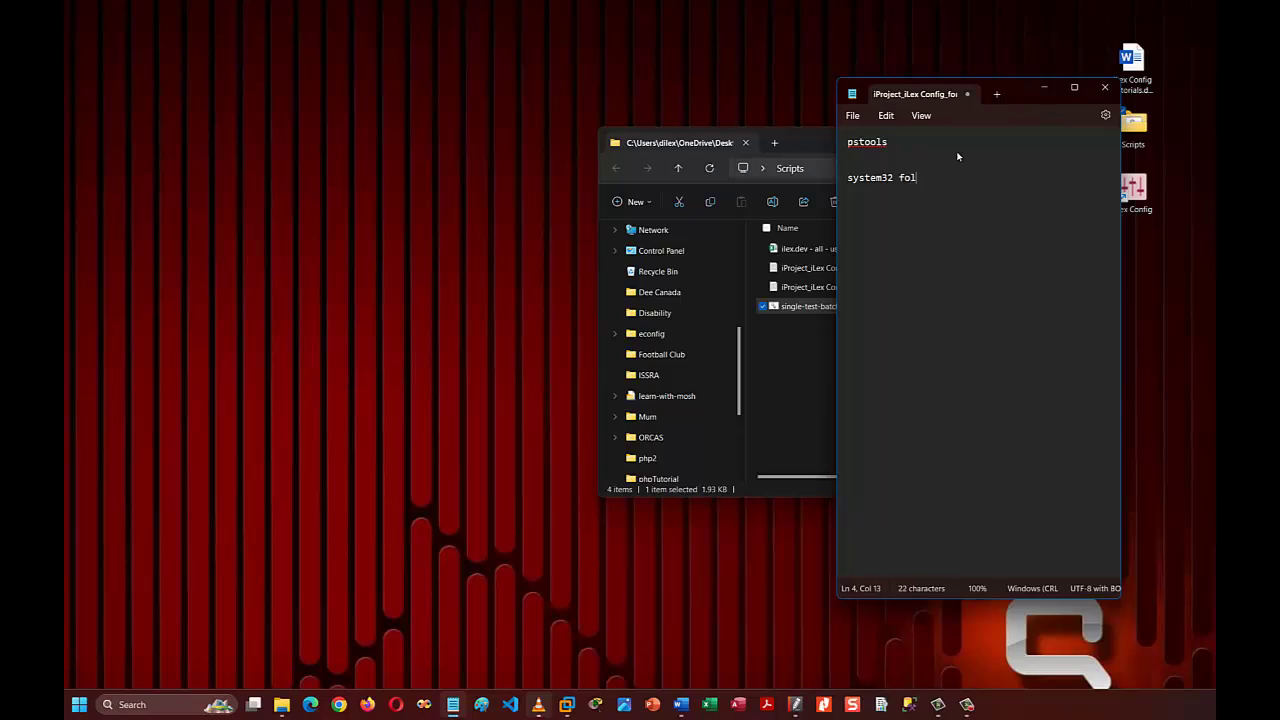
text(der on your AD Server)
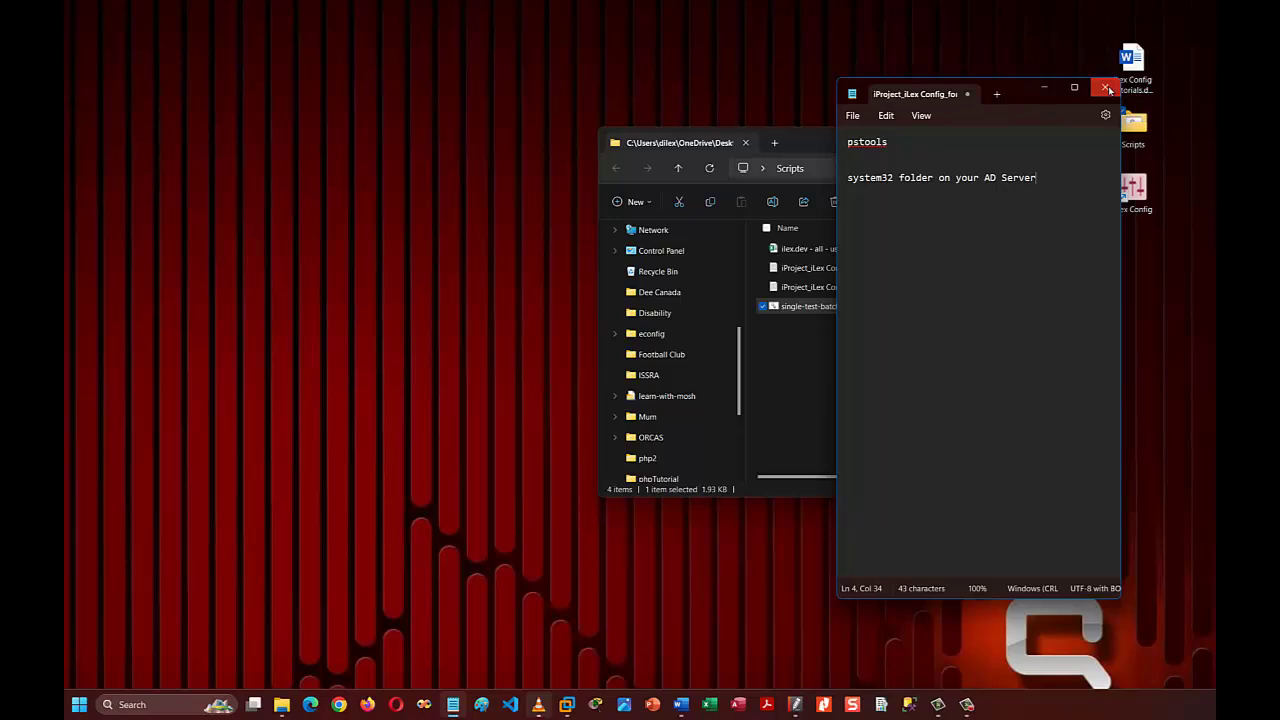
click(1106, 89)
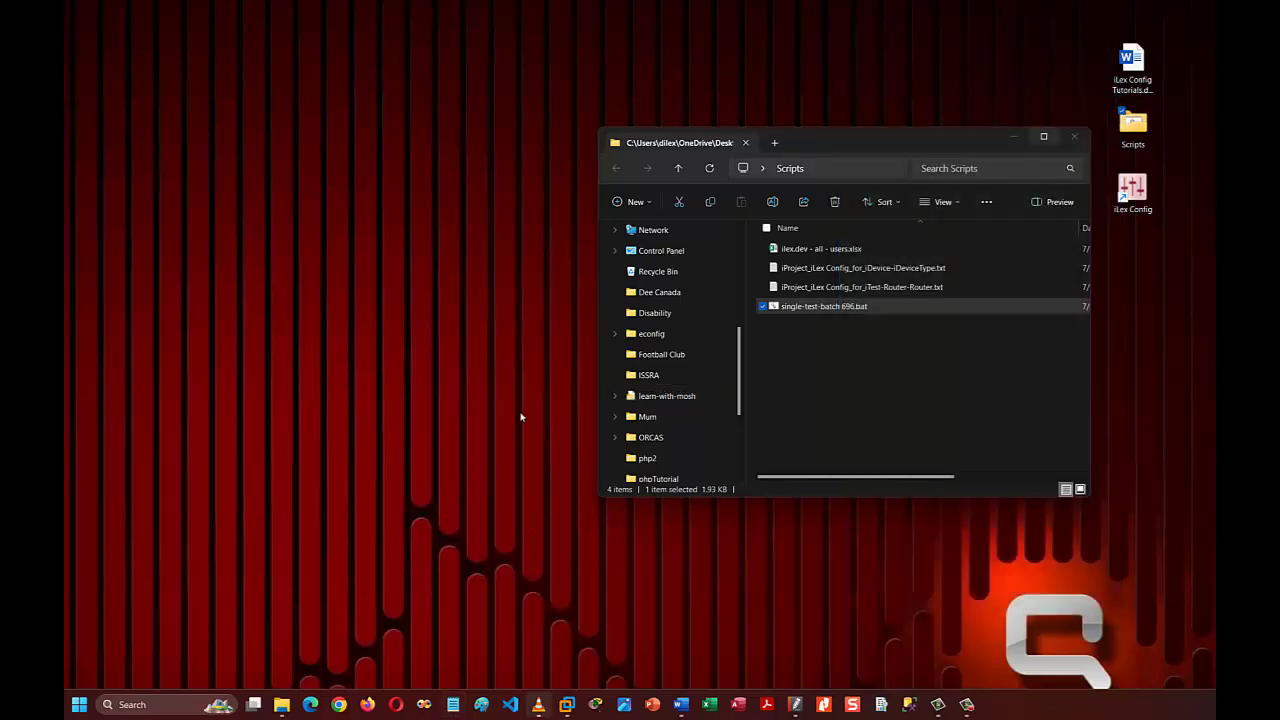
Switch to VMware Workstation and resume the suspended WIN-SVR-01 virtual machine.
click(568, 706)
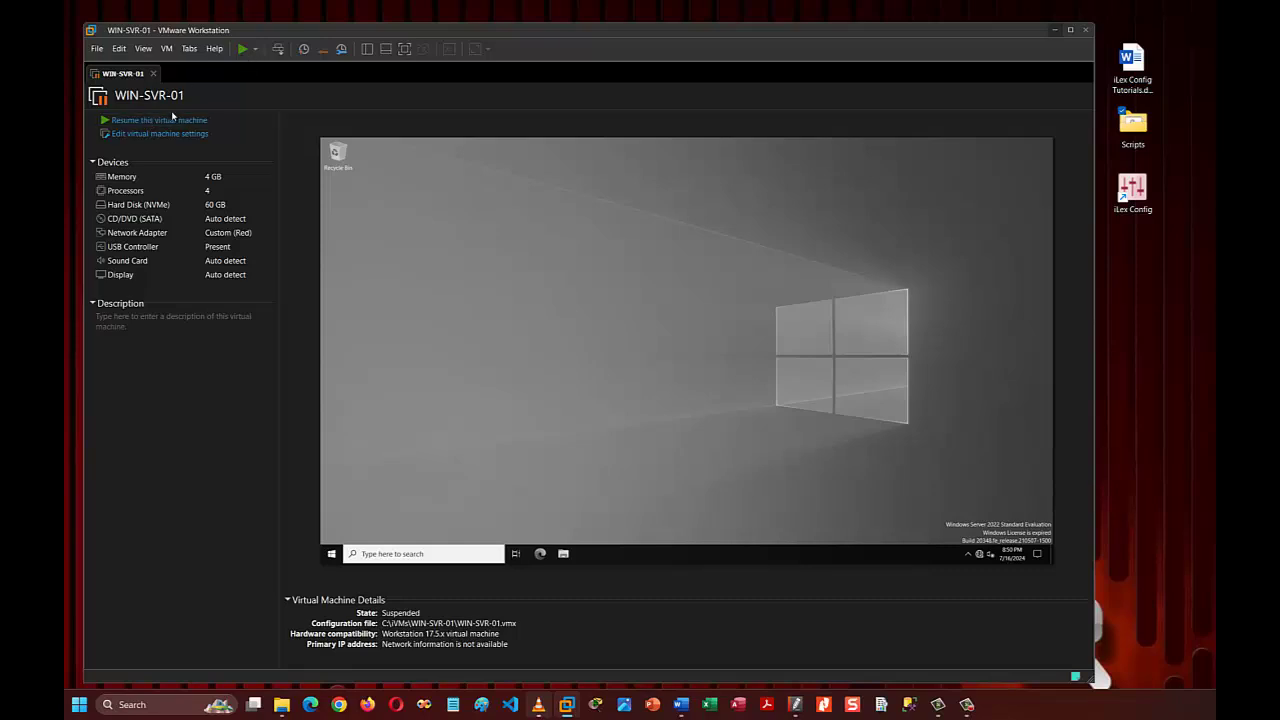
click(256, 49)
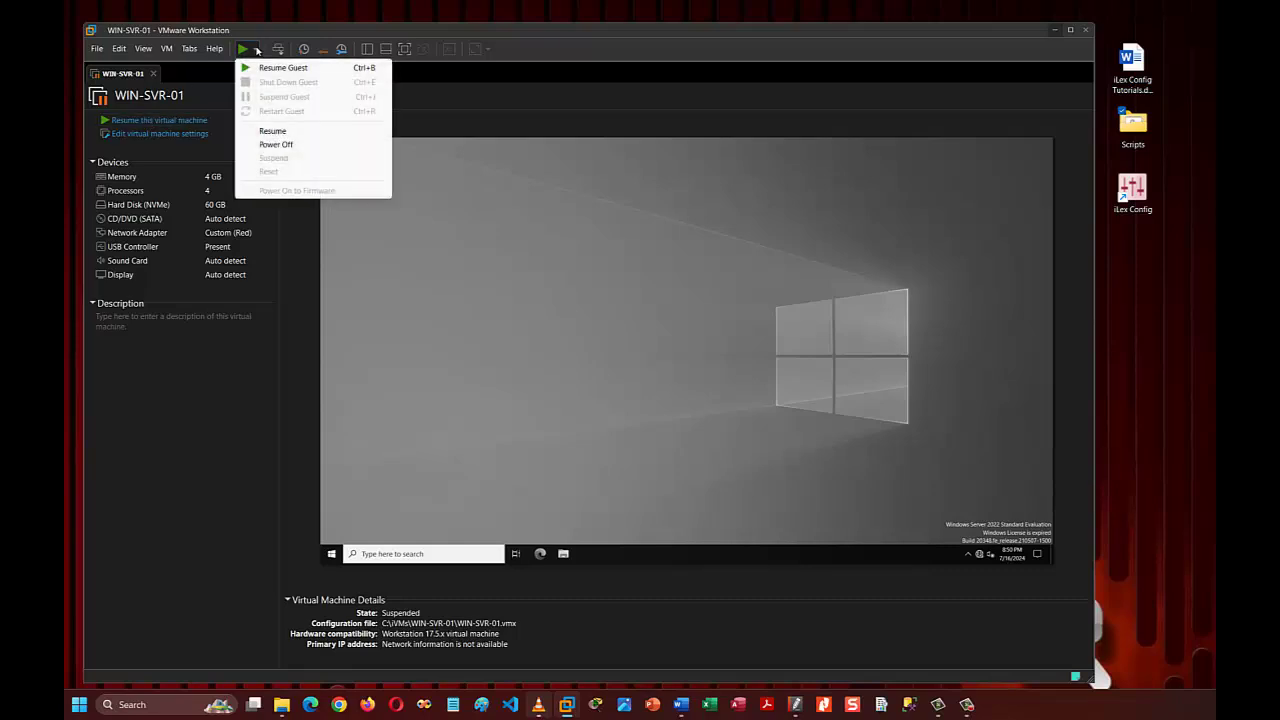
click(300, 68)
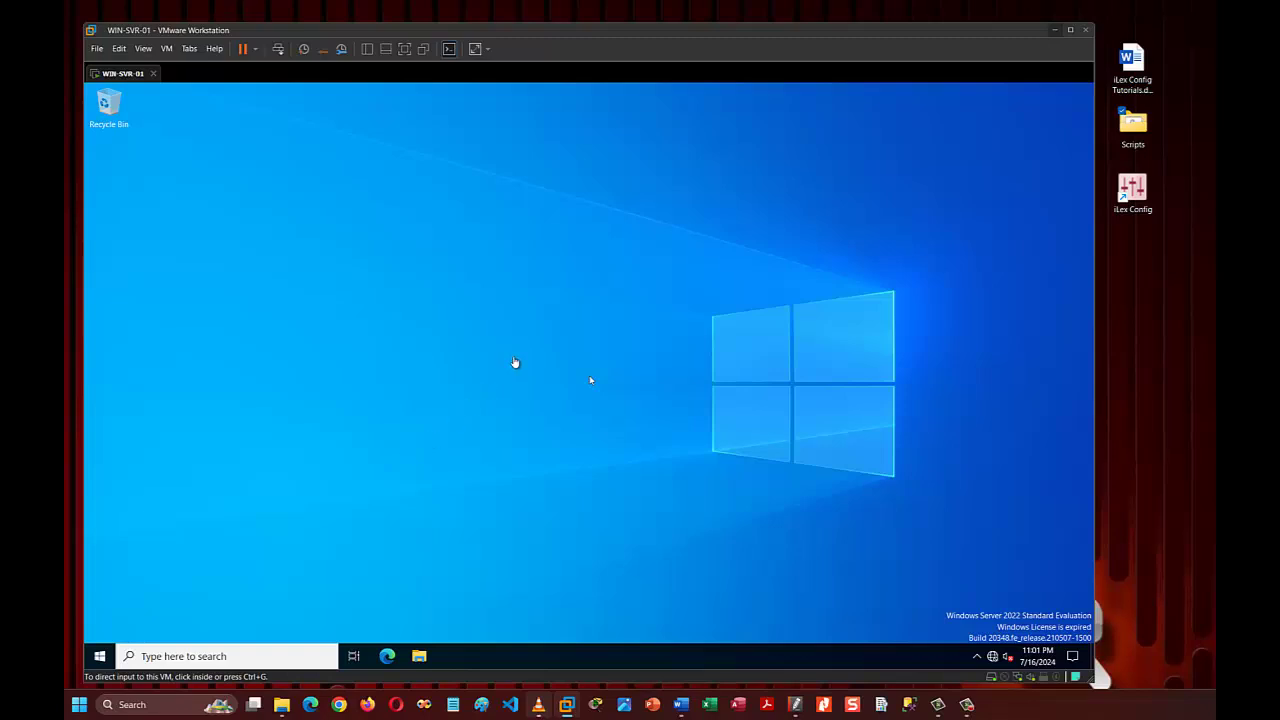
click(501, 371)
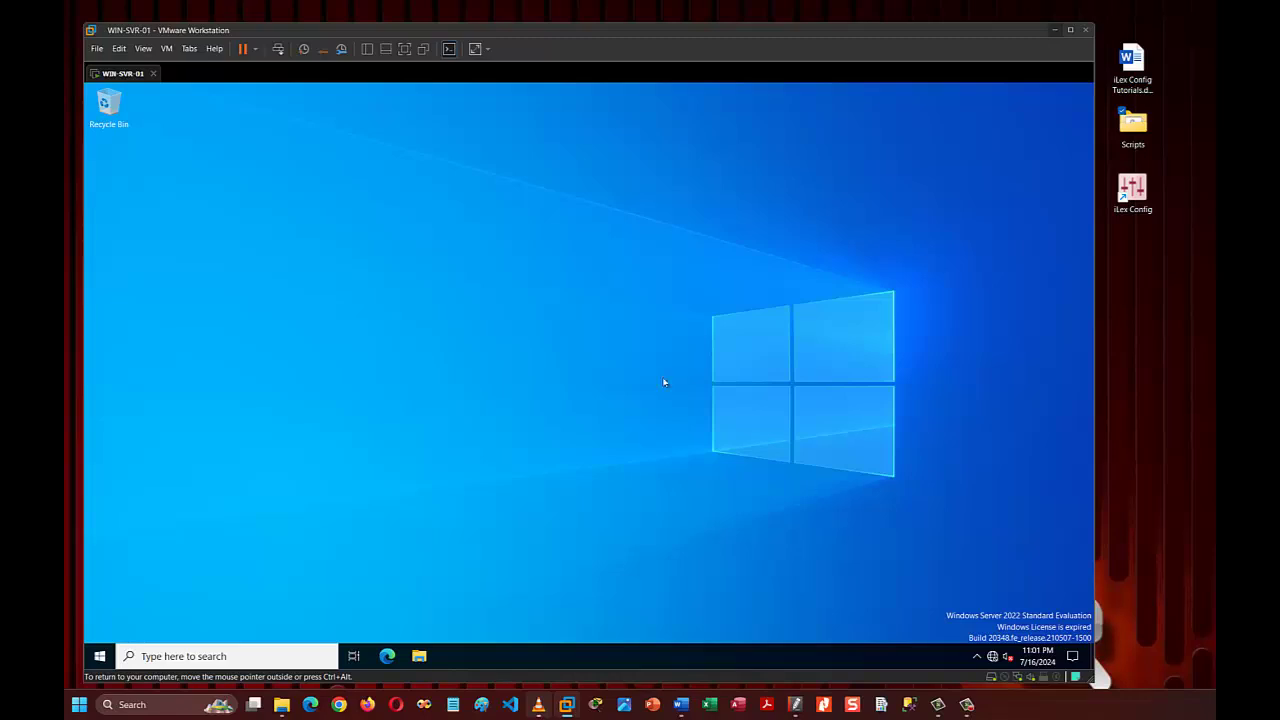
Find and launch Server Manager inside the WIN-SVR-01 virtual machine.
click(229, 655)
text(se)
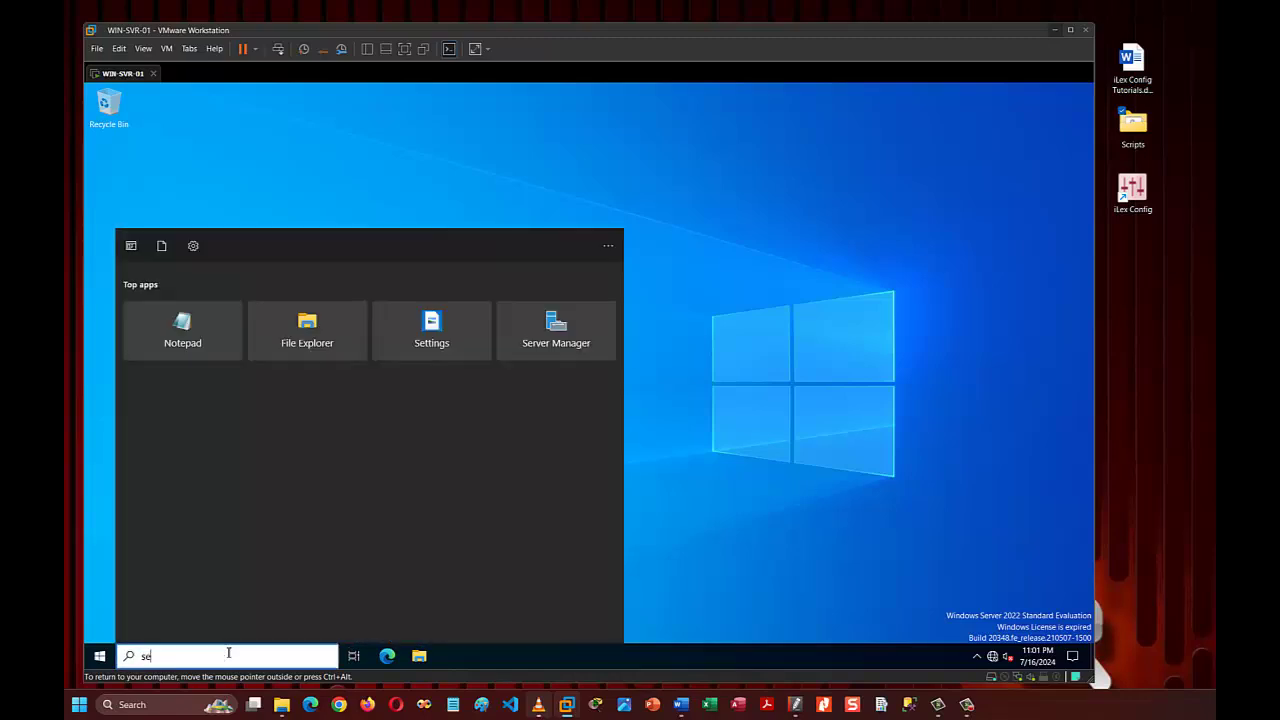
text(rver man)
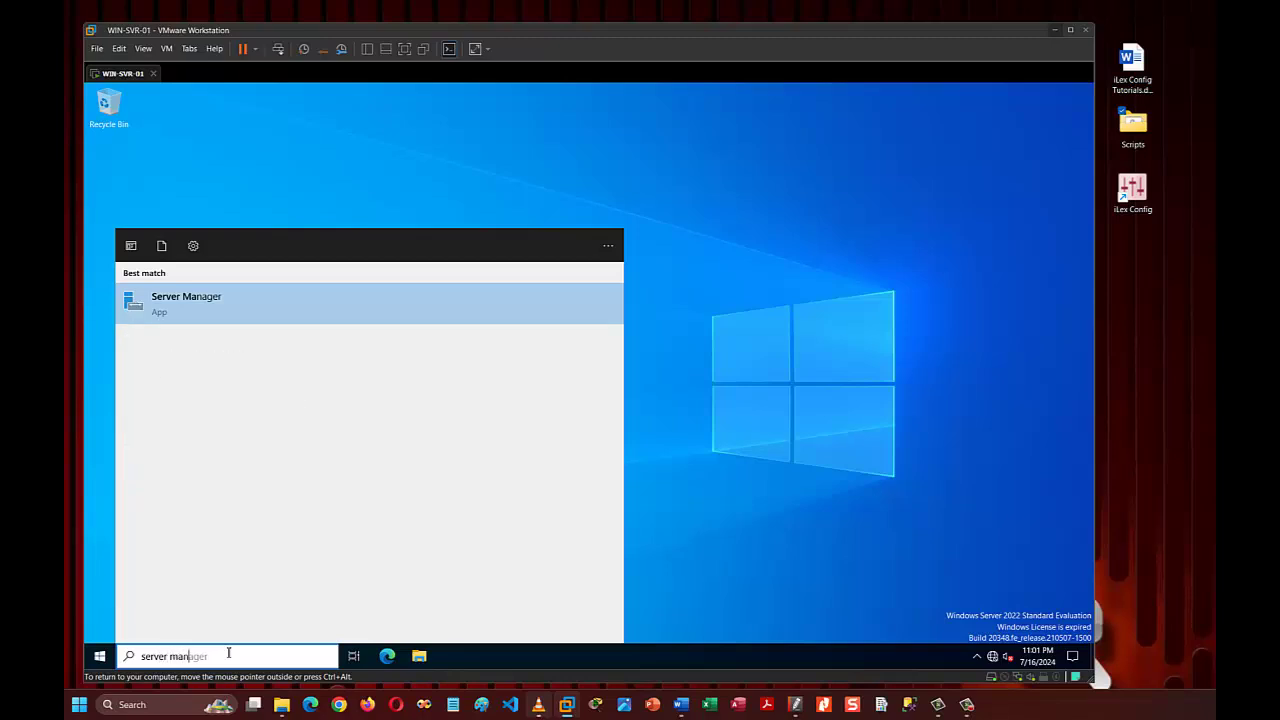
text(ager)
key(Return)
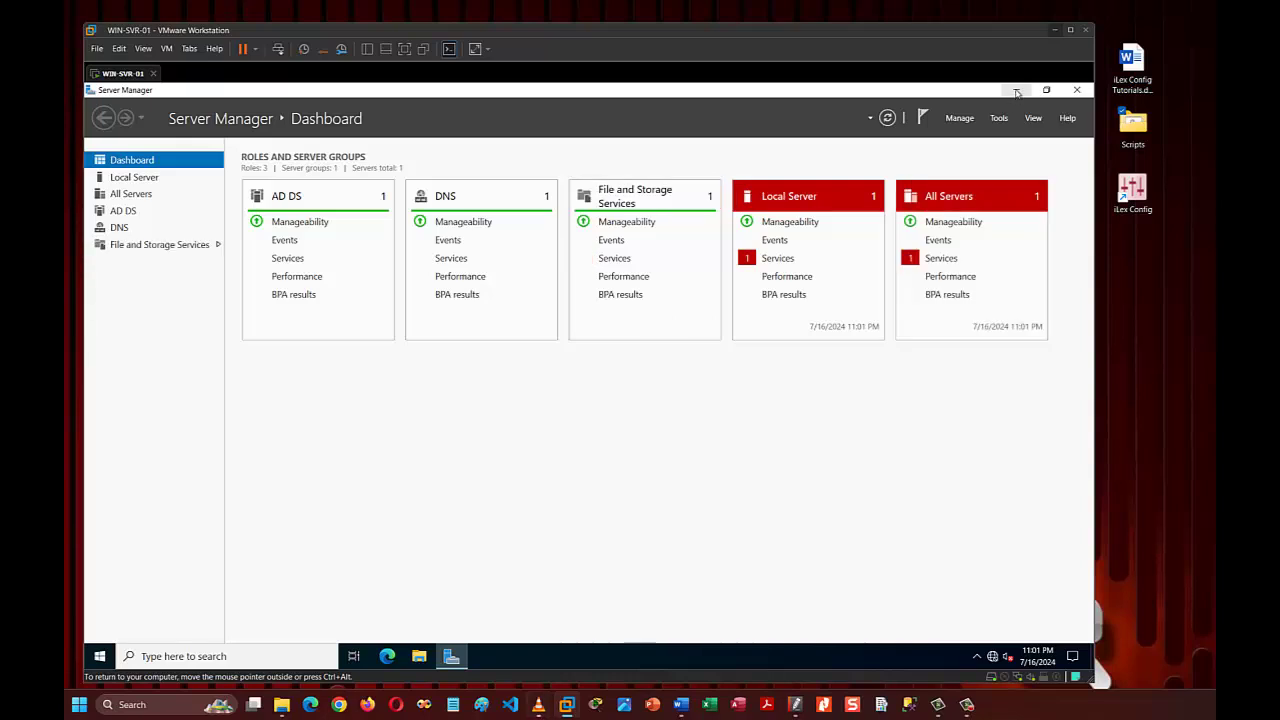
Minimize Server Manager, copy single-test-batch 696.bat from the host's Scripts folder onto the virtual machine's desktop, and close the Scripts folder.
click(1018, 92)
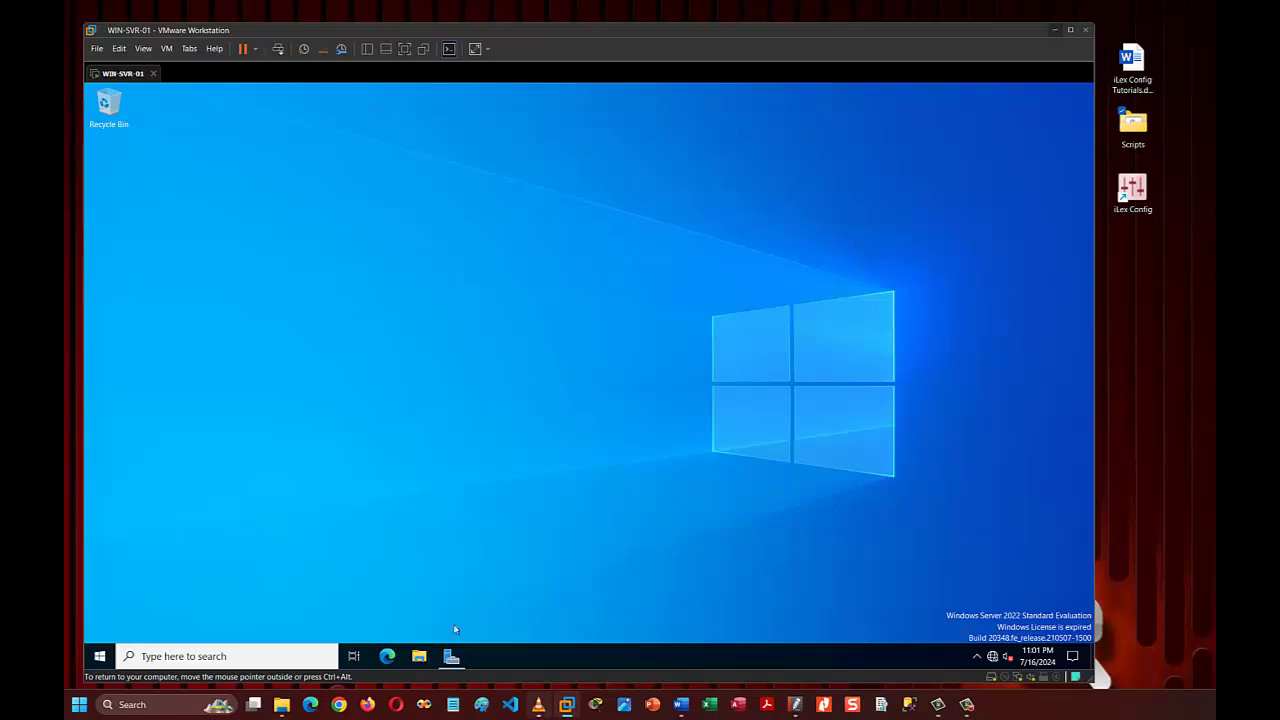
double_click(1131, 118)
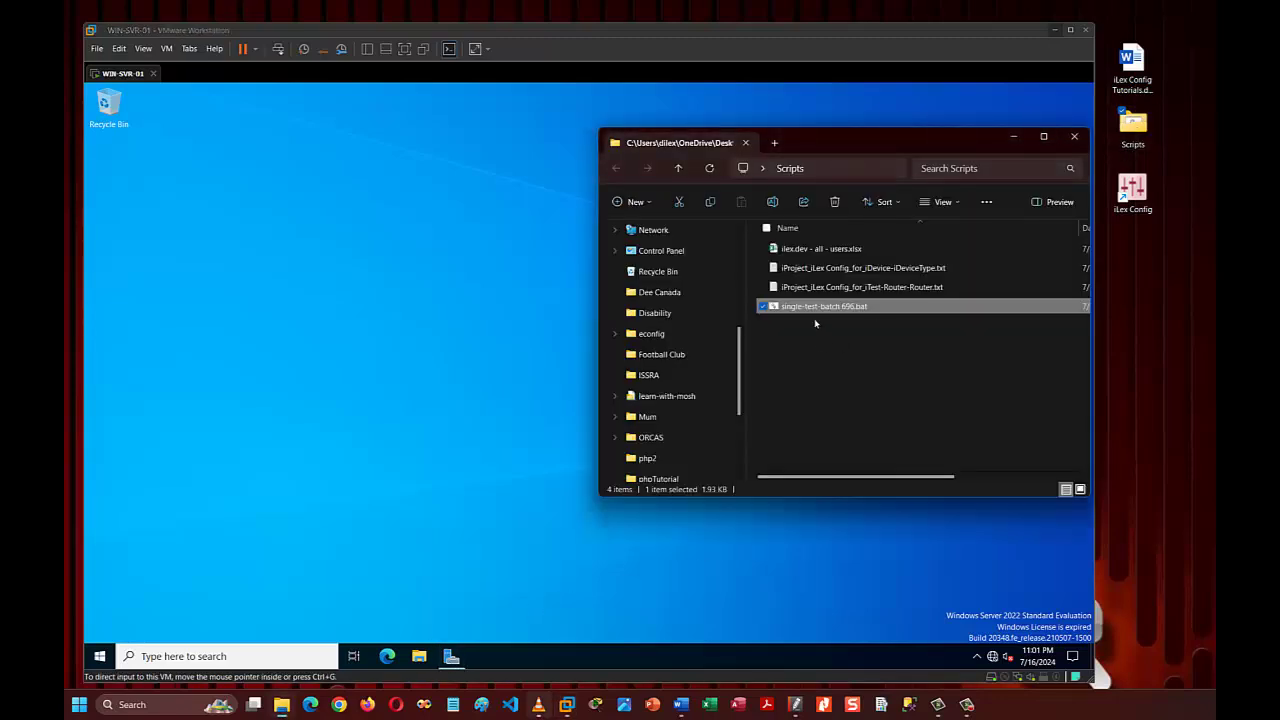
drag(823, 309, 110, 183)
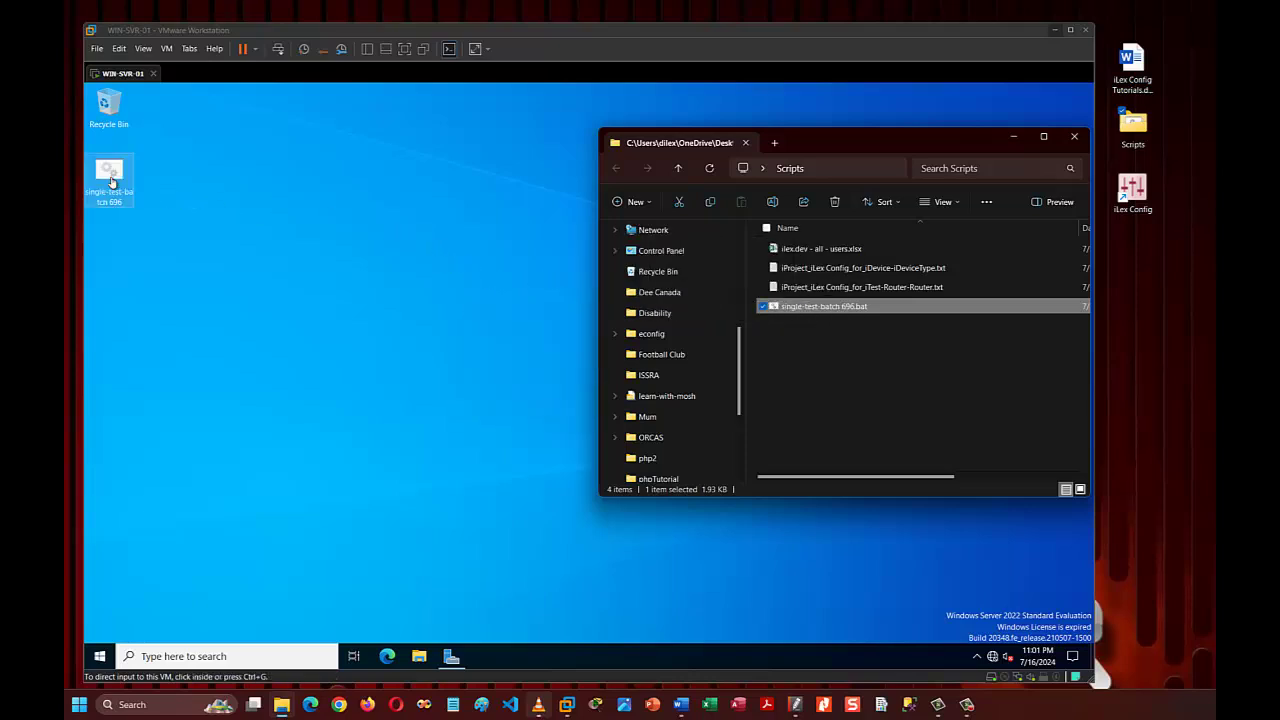
click(1075, 138)
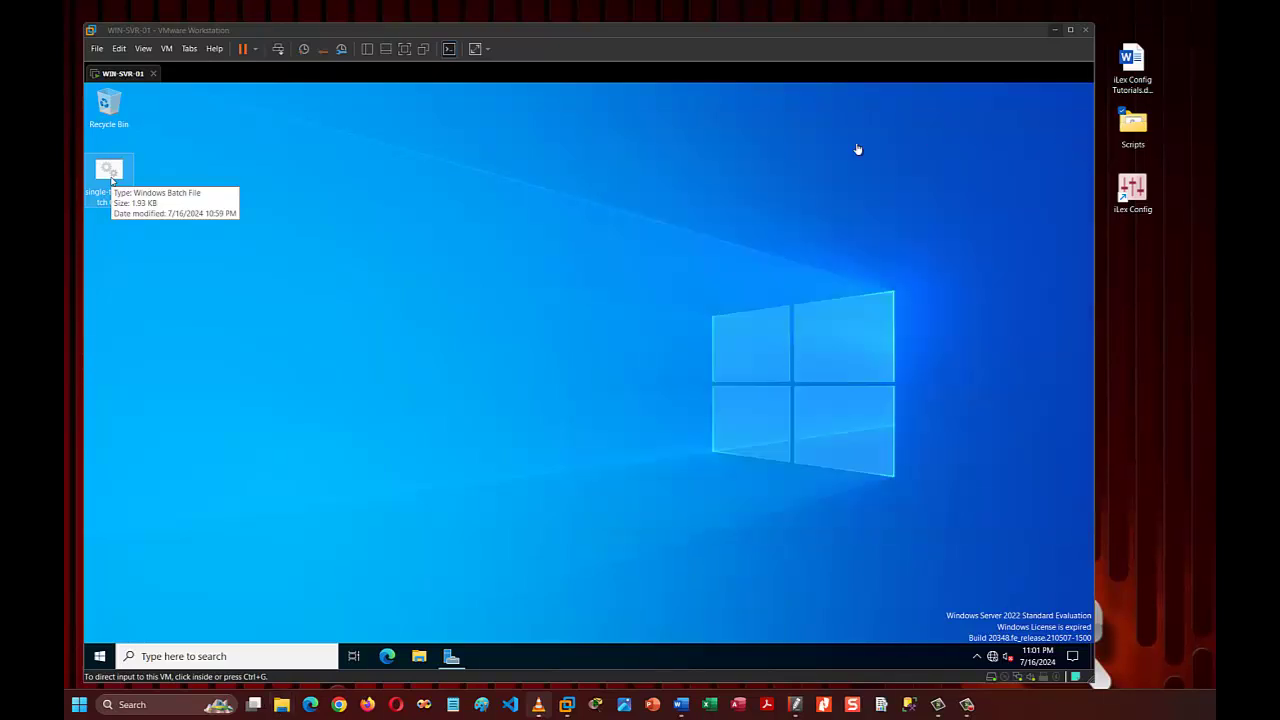
click(404, 380)
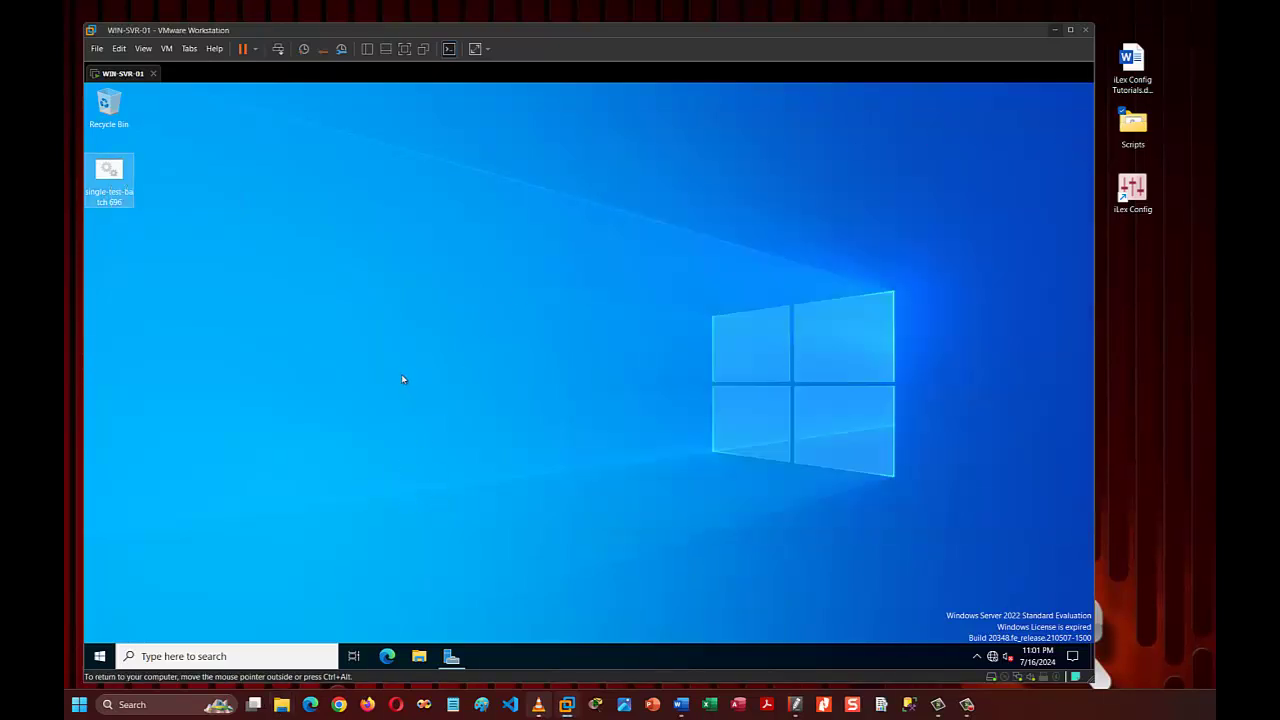
Open Active Directory Users and Computers from Server Manager, maximize it, and expand the ilex.dev domain.
click(451, 656)
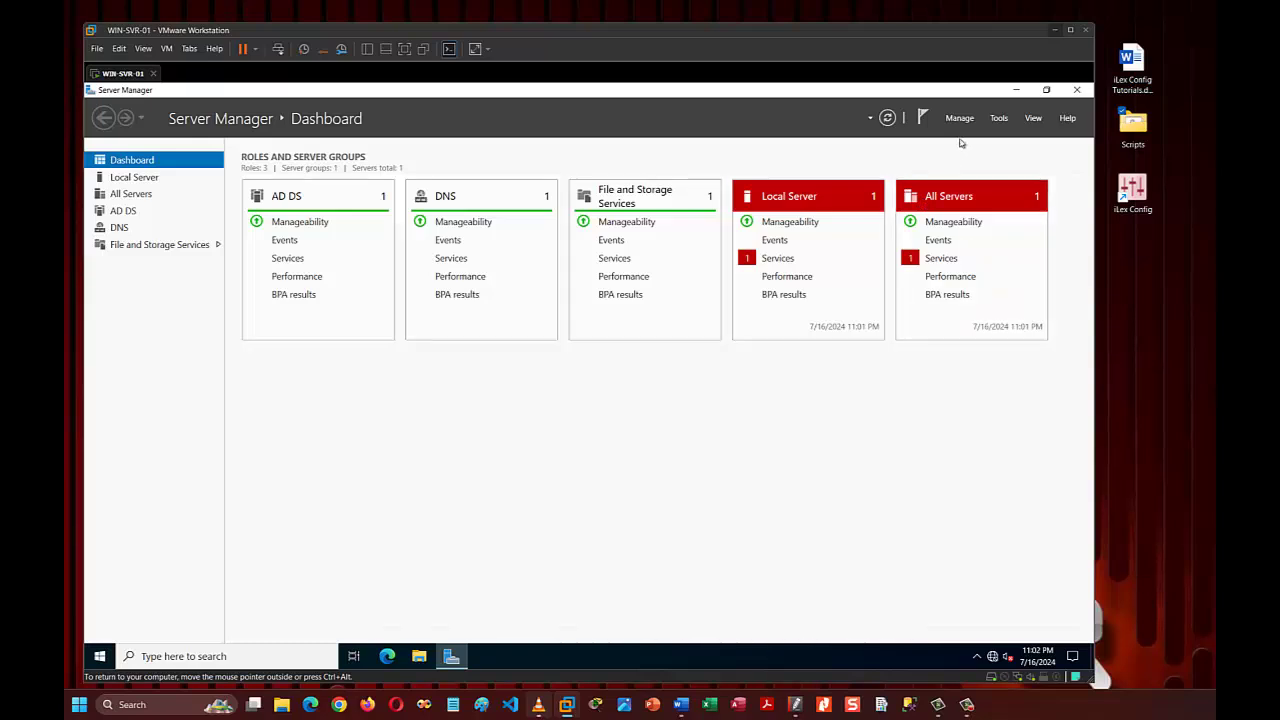
click(999, 118)
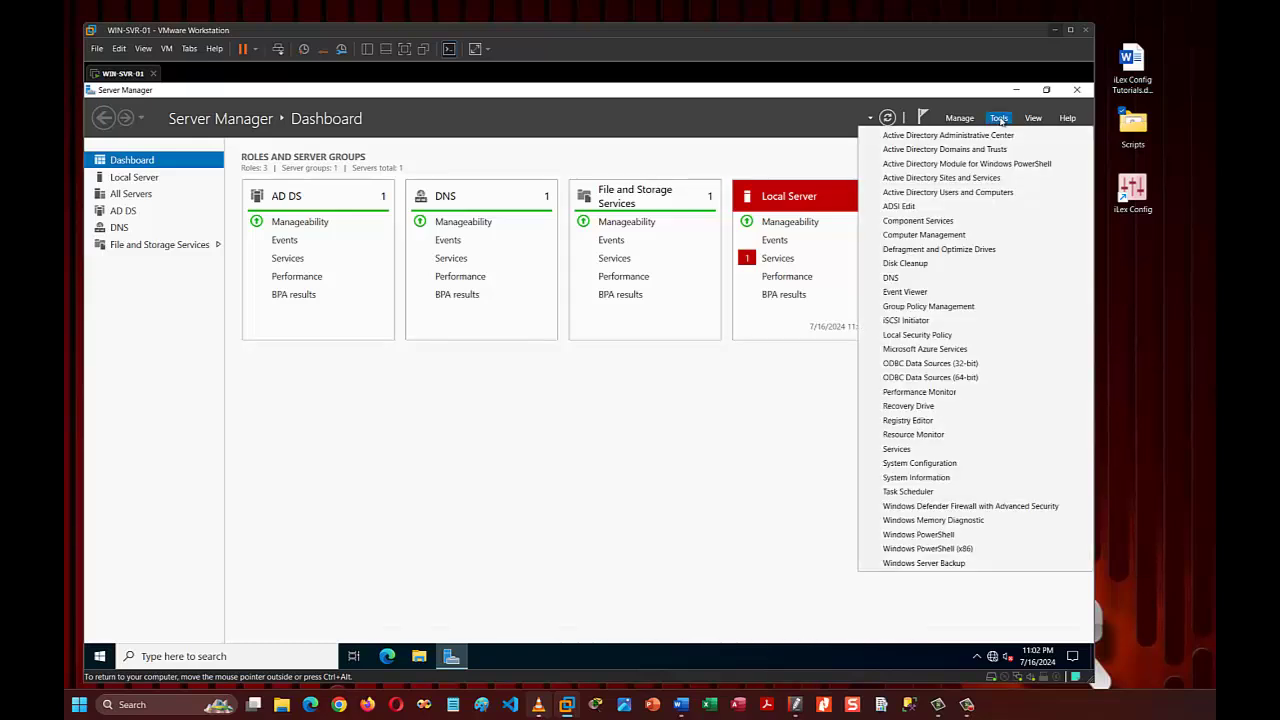
click(946, 193)
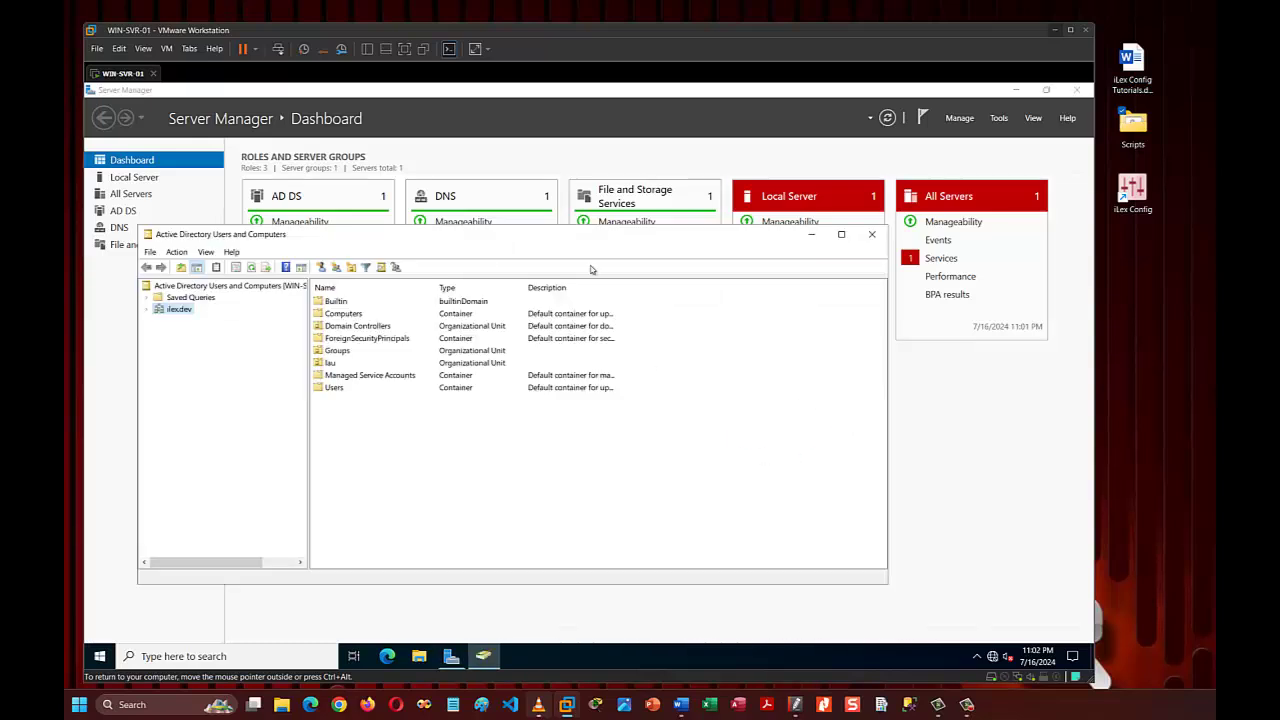
double_click(623, 233)
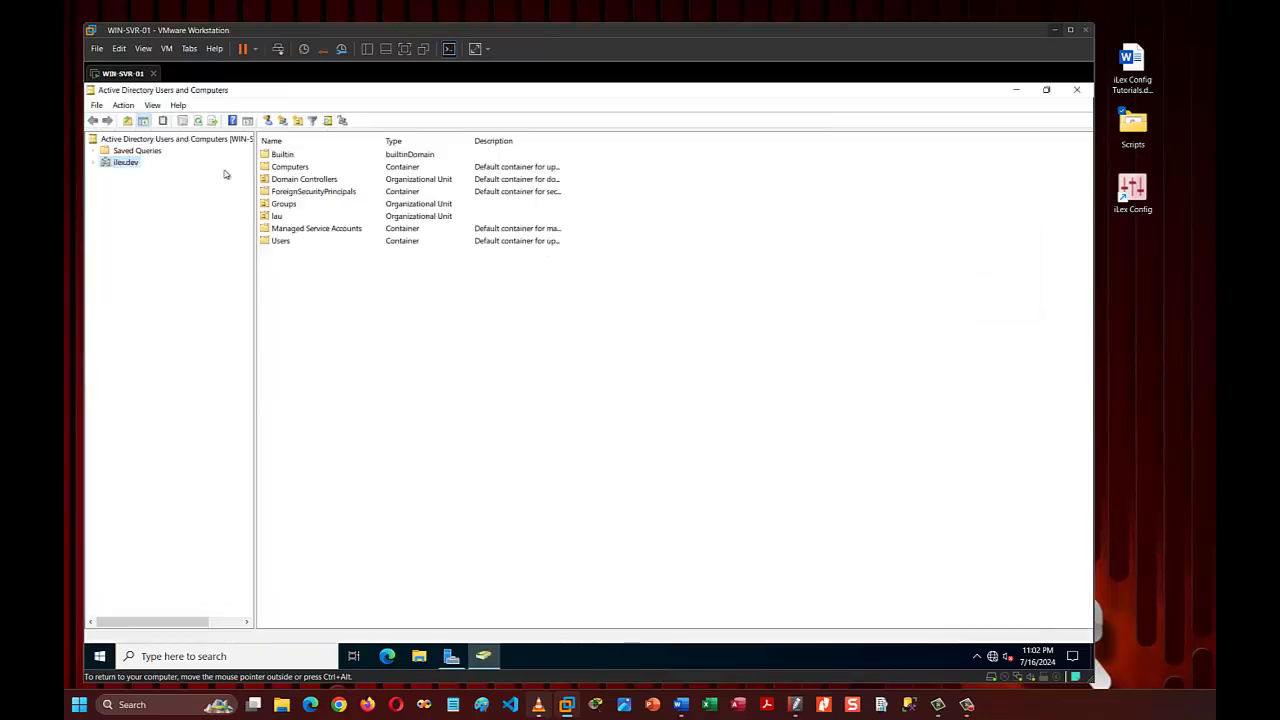
click(93, 163)
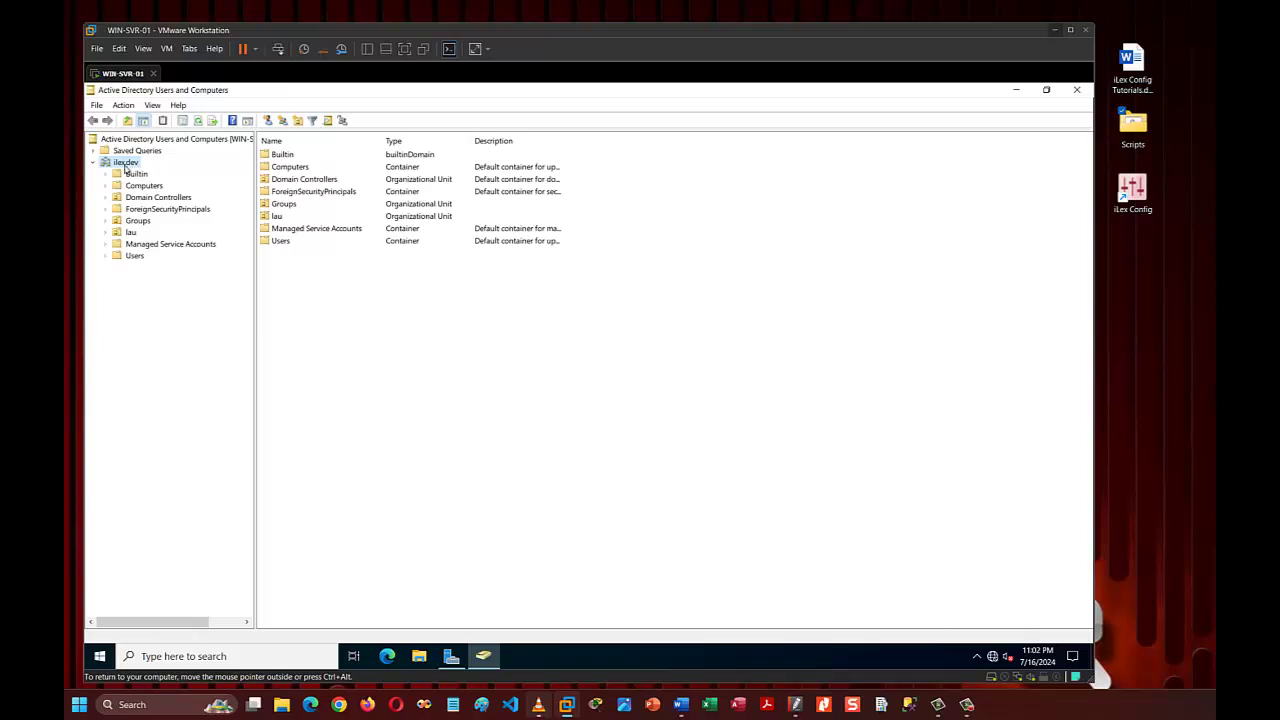
Delete the lau organizational unit from ilex.dev together with all objects it contains.
right_click(130, 233)
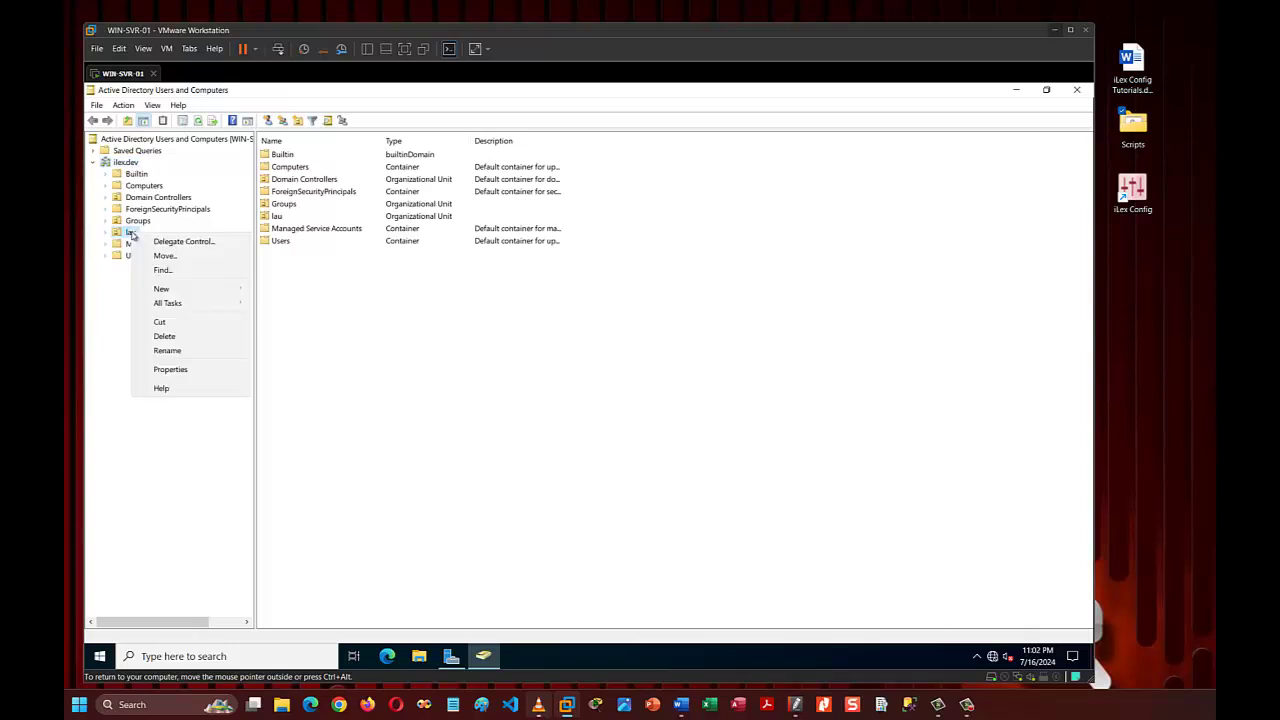
click(190, 336)
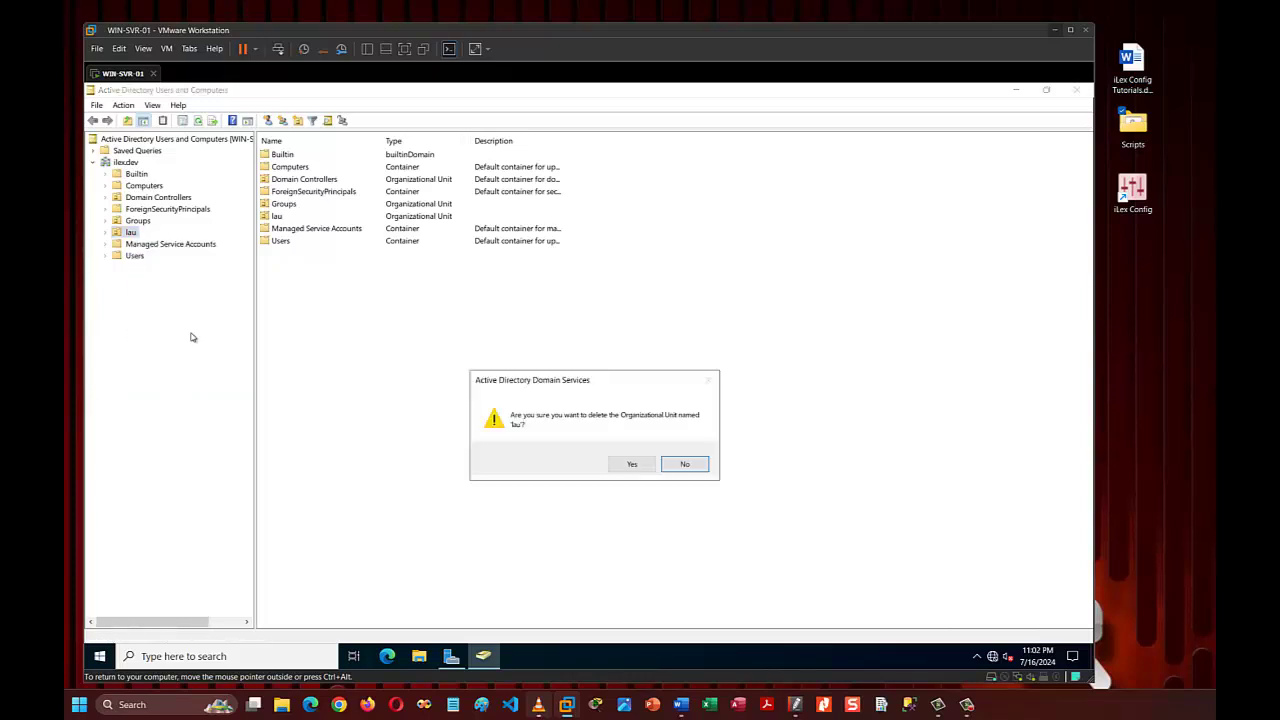
click(638, 465)
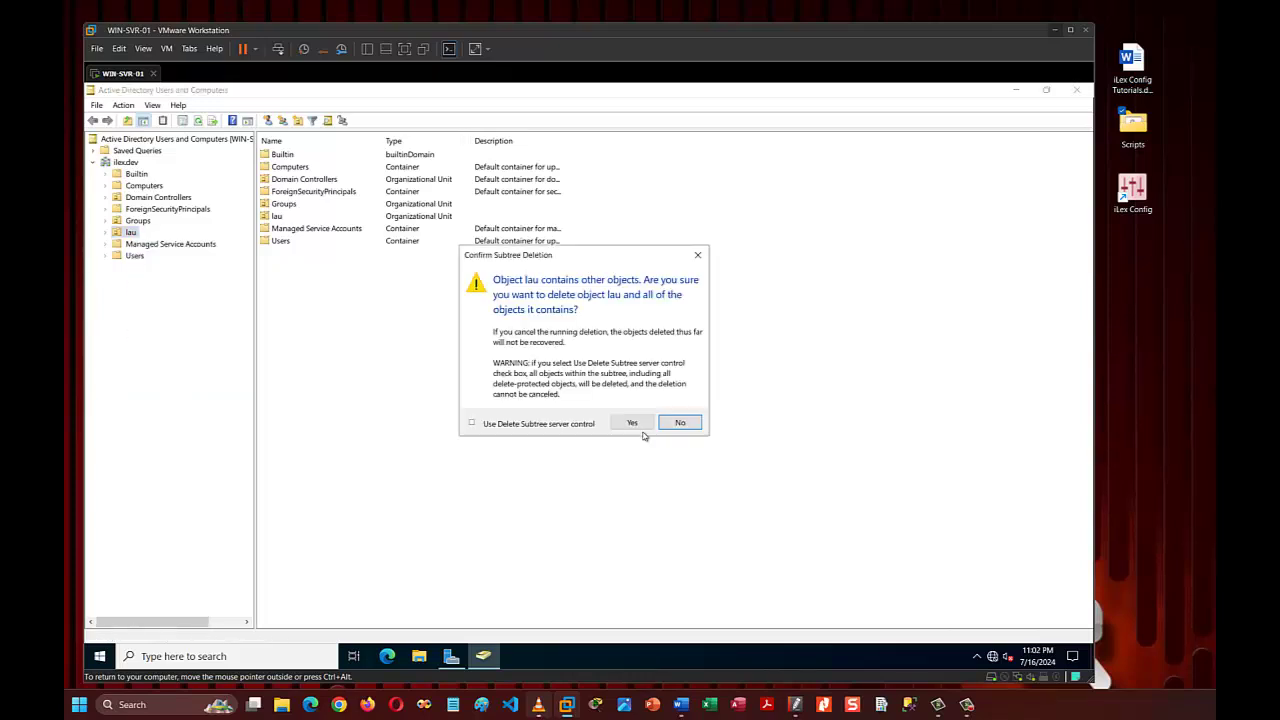
click(633, 423)
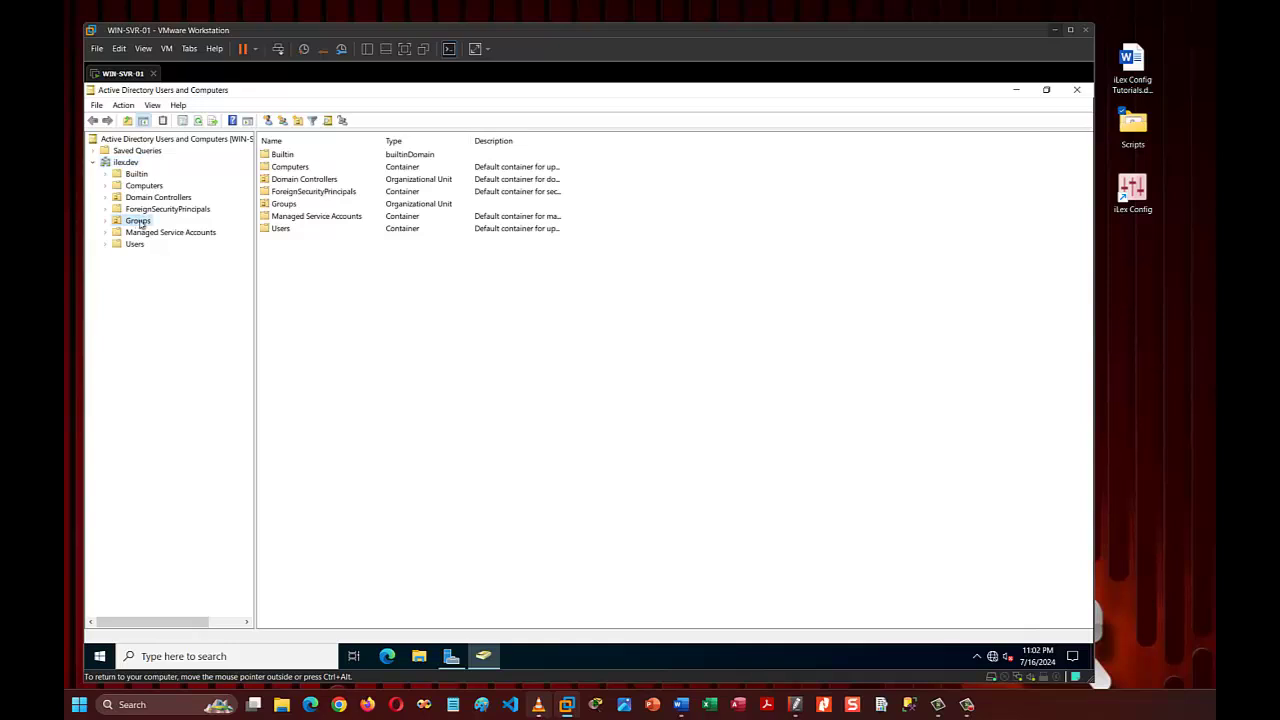
Delete the Groups organizational unit from ilex.dev together with everything inside it.
right_click(137, 221)
click(193, 326)
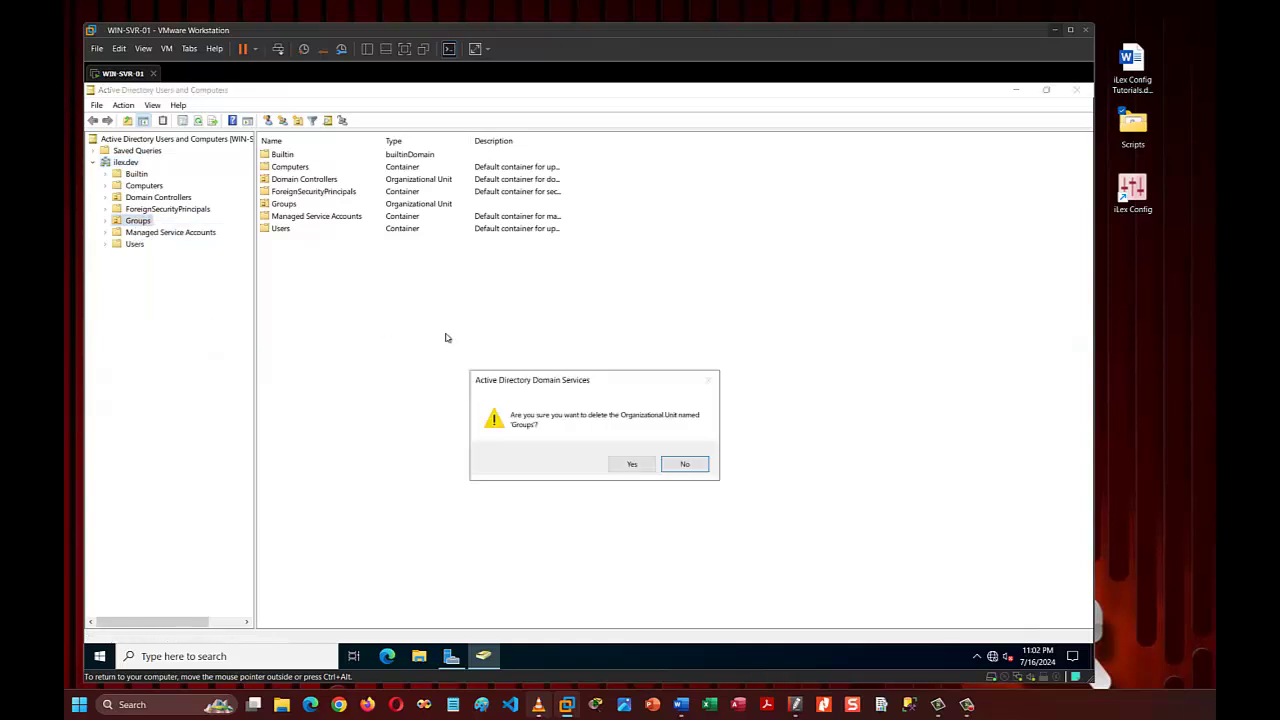
click(632, 466)
click(622, 424)
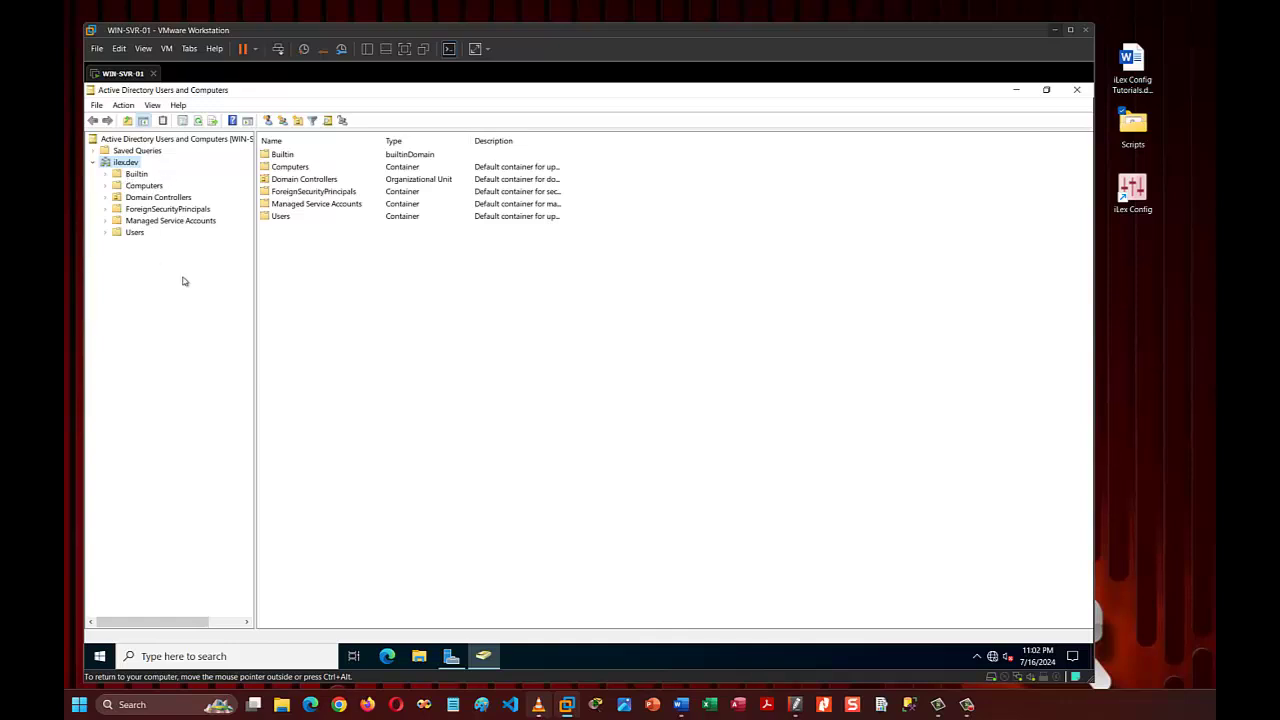
Restore the Active Directory Users and Computers window, minimize Server Manager, and place the restored window clear of the desktop's batch file.
click(1046, 90)
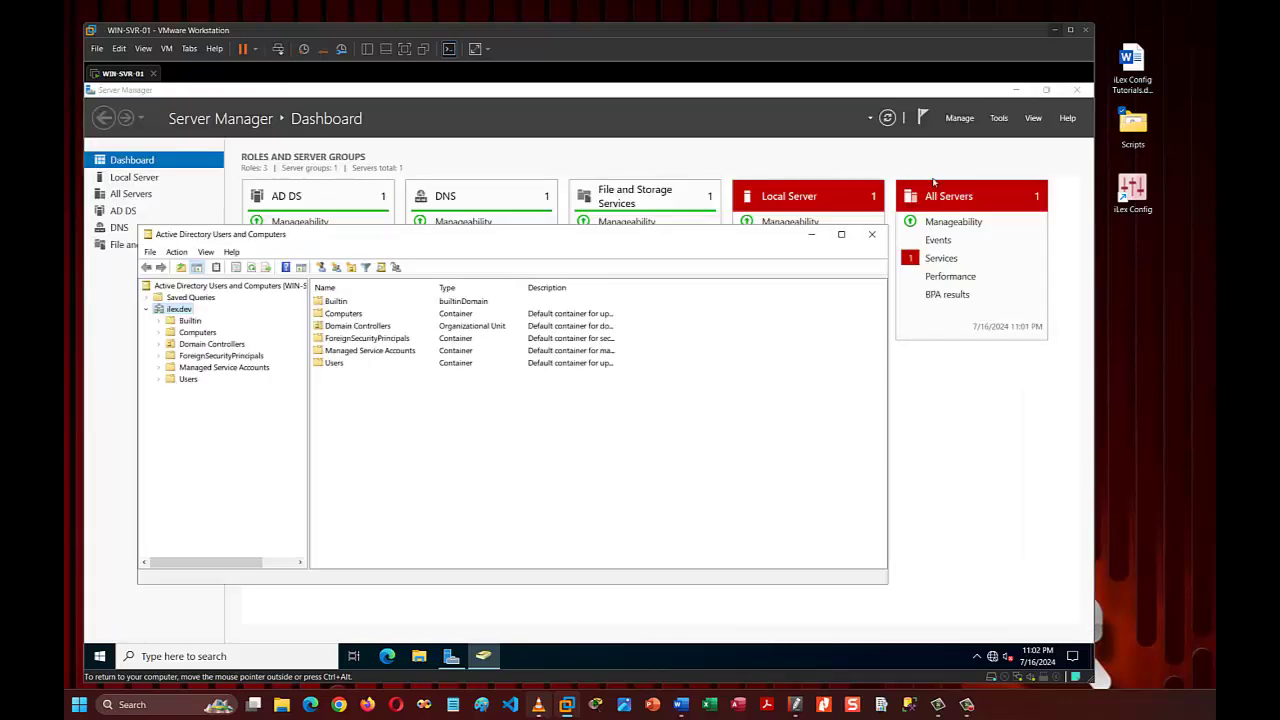
click(1016, 91)
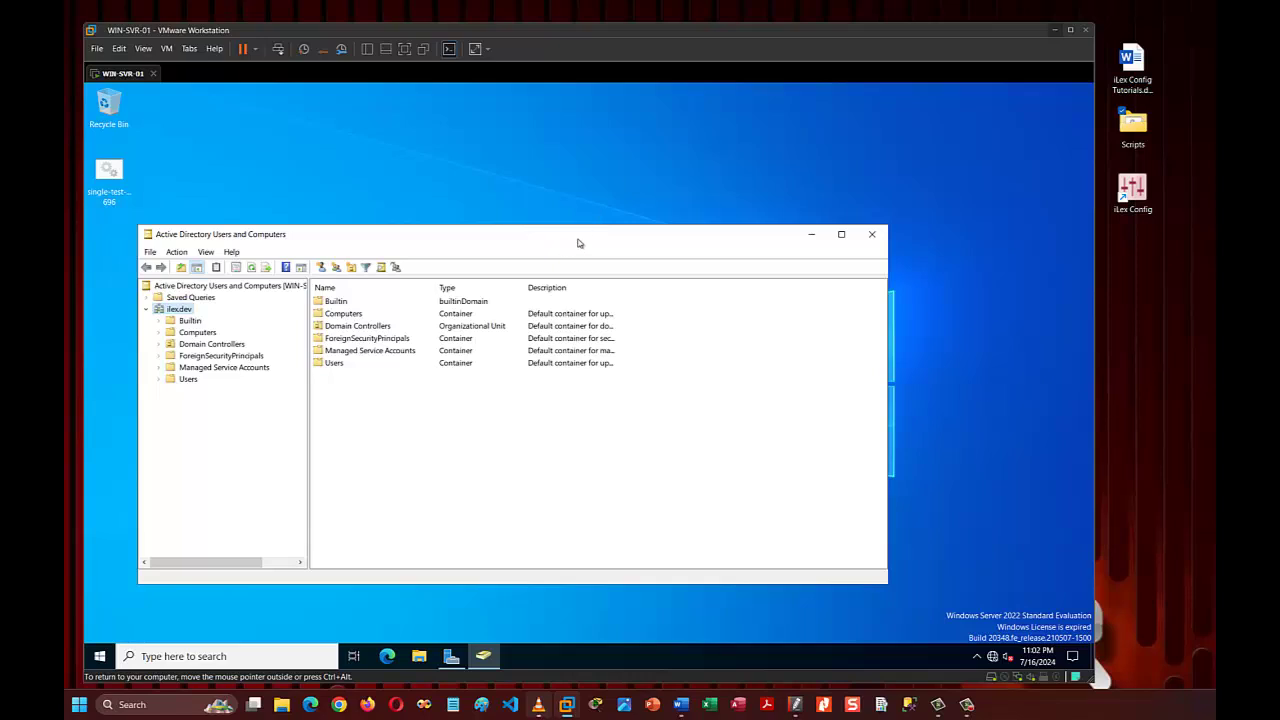
drag(590, 238, 778, 127)
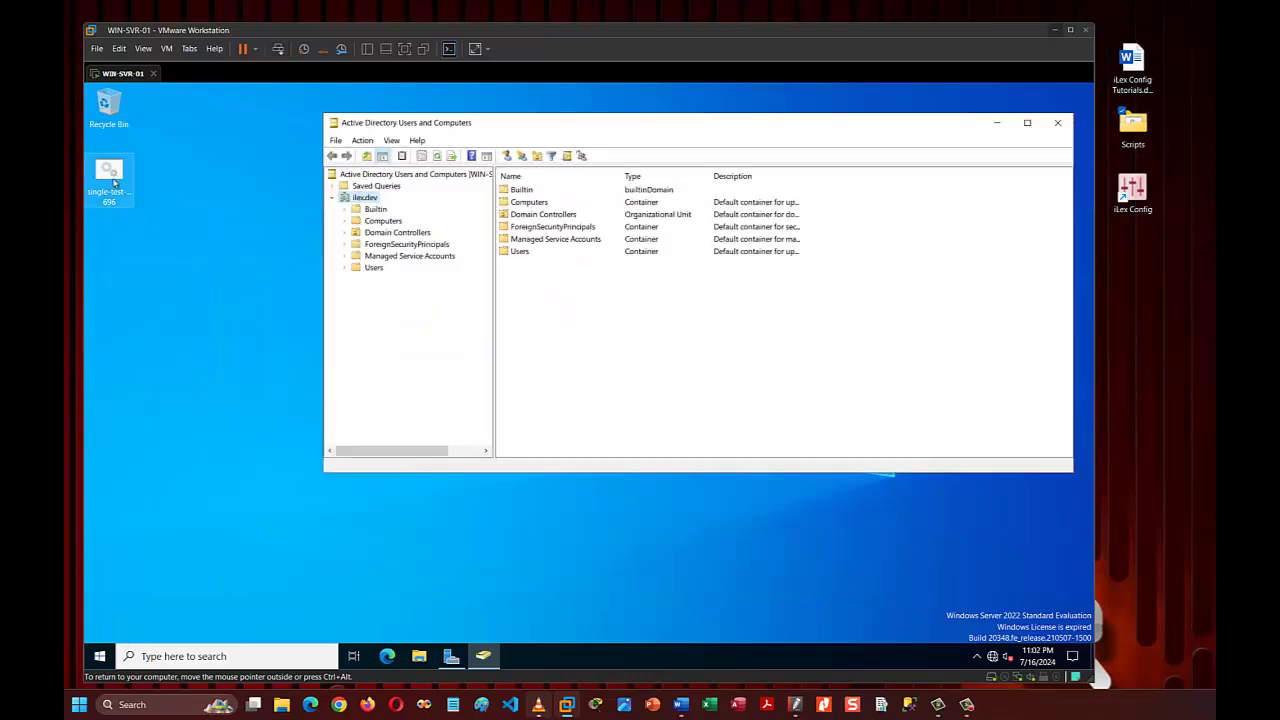
Open single-test-batch 696 from the server's desktop for editing in Notepad and move the Notepad window higher.
right_click(113, 178)
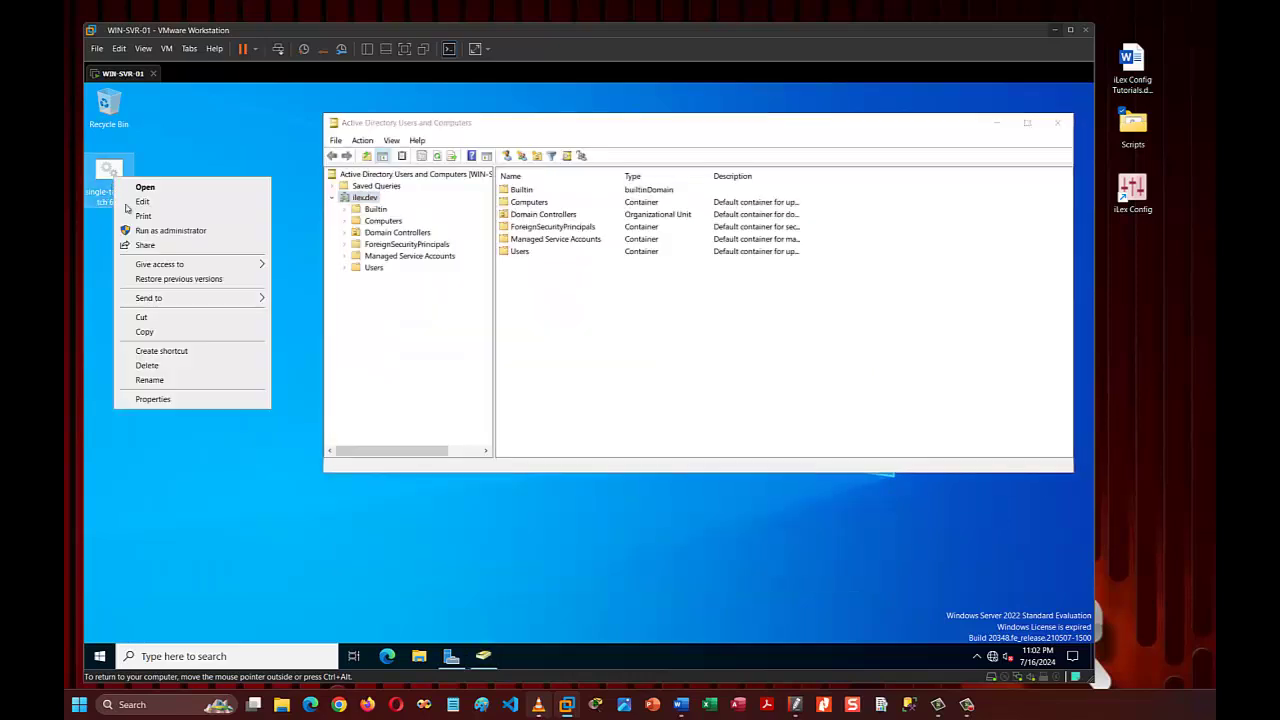
click(180, 204)
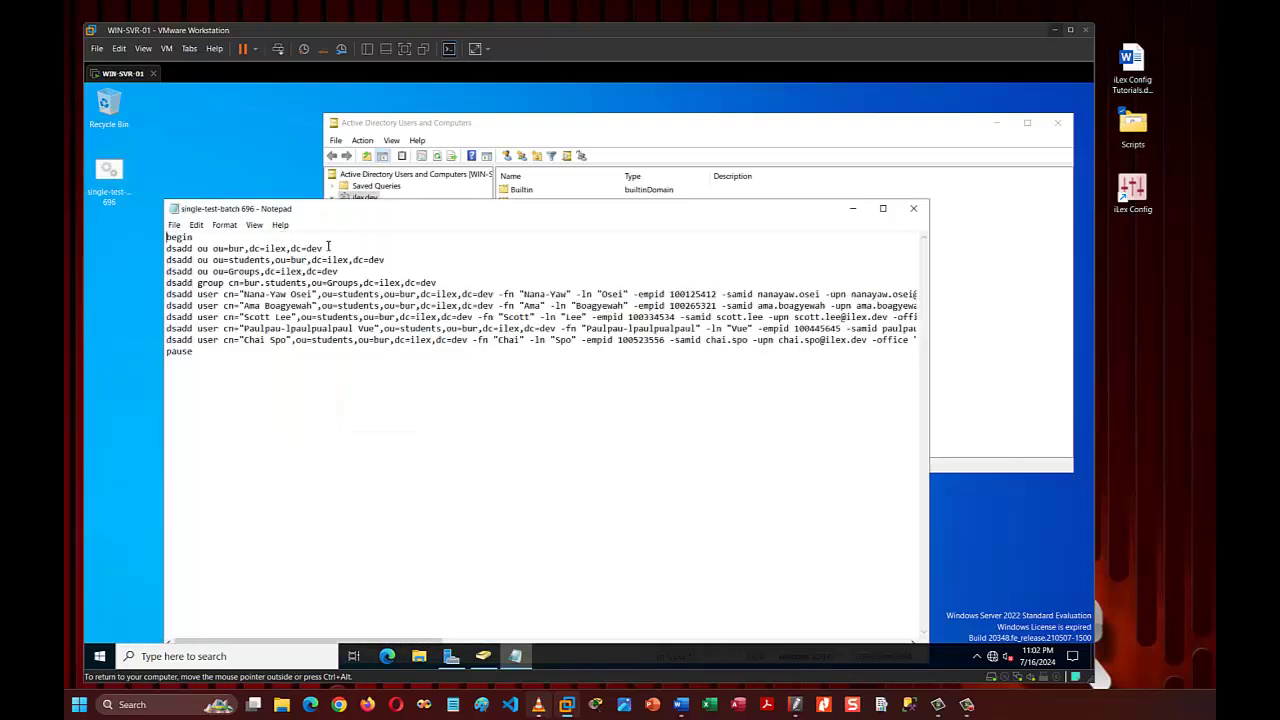
drag(362, 208, 348, 110)
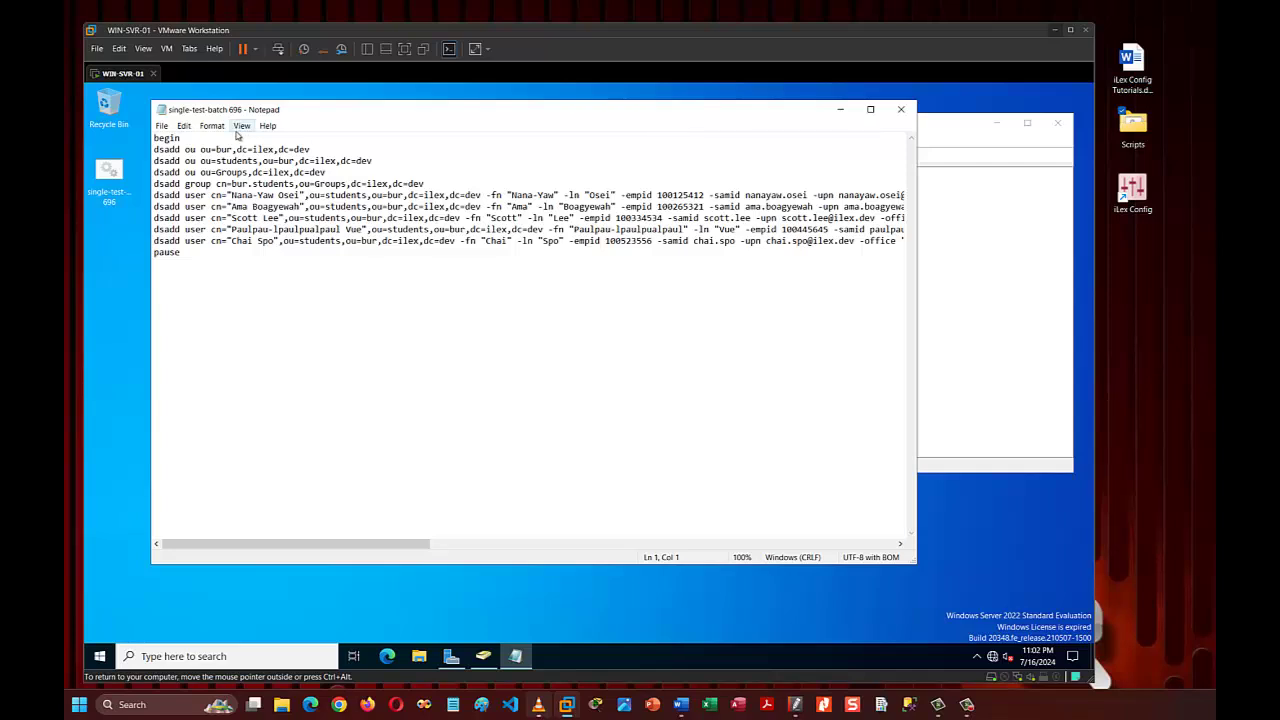
Set the Notepad font size to 16 for the opened batch script.
click(241, 126)
mouse_move(213, 127)
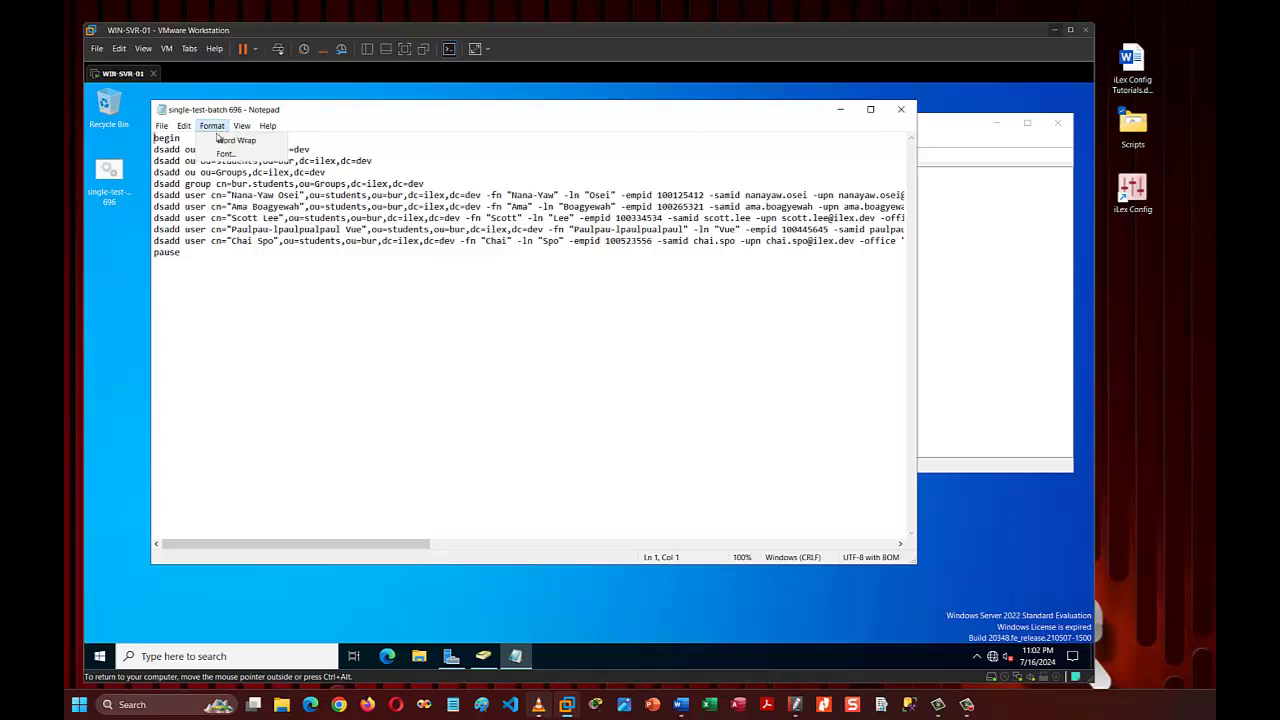
click(234, 155)
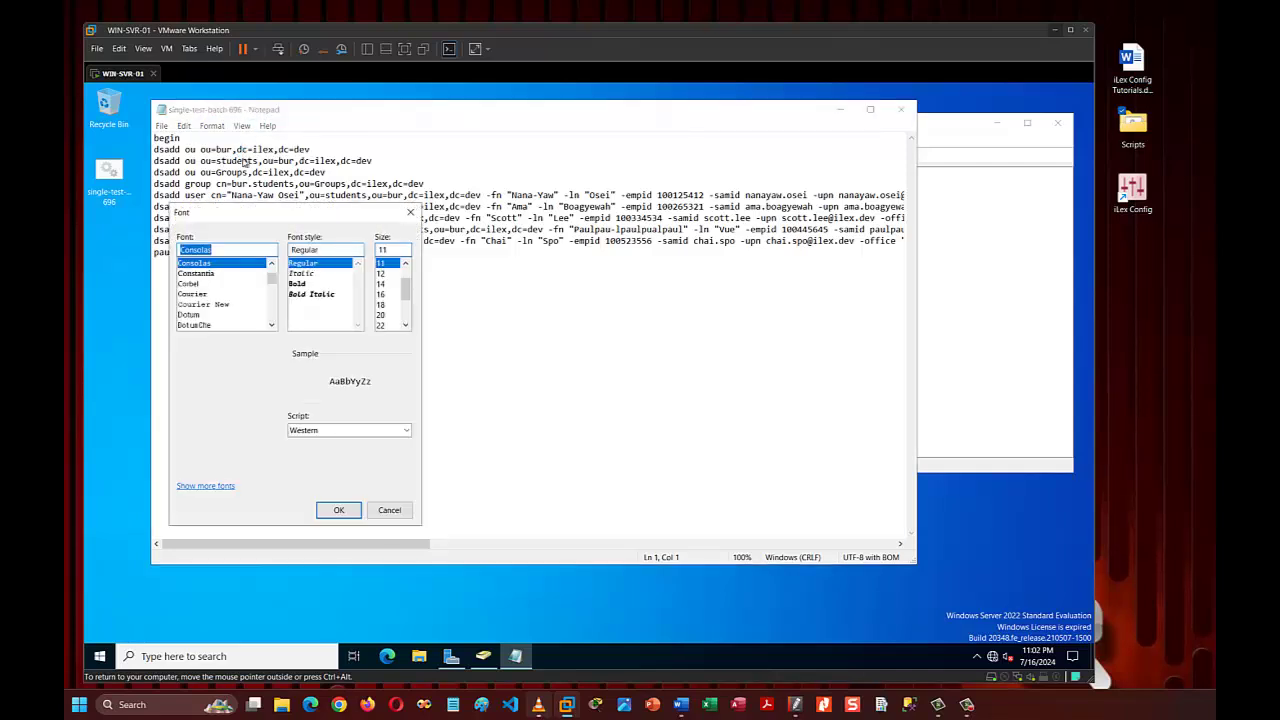
click(386, 305)
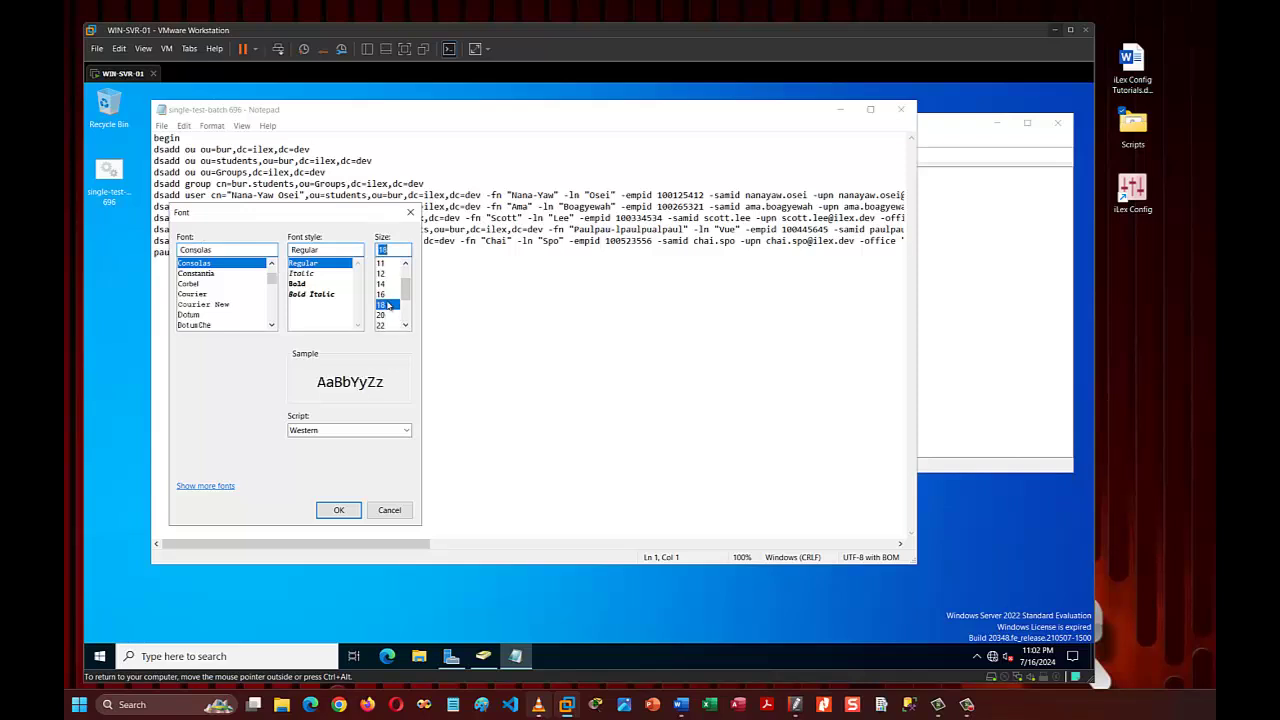
click(386, 294)
click(338, 509)
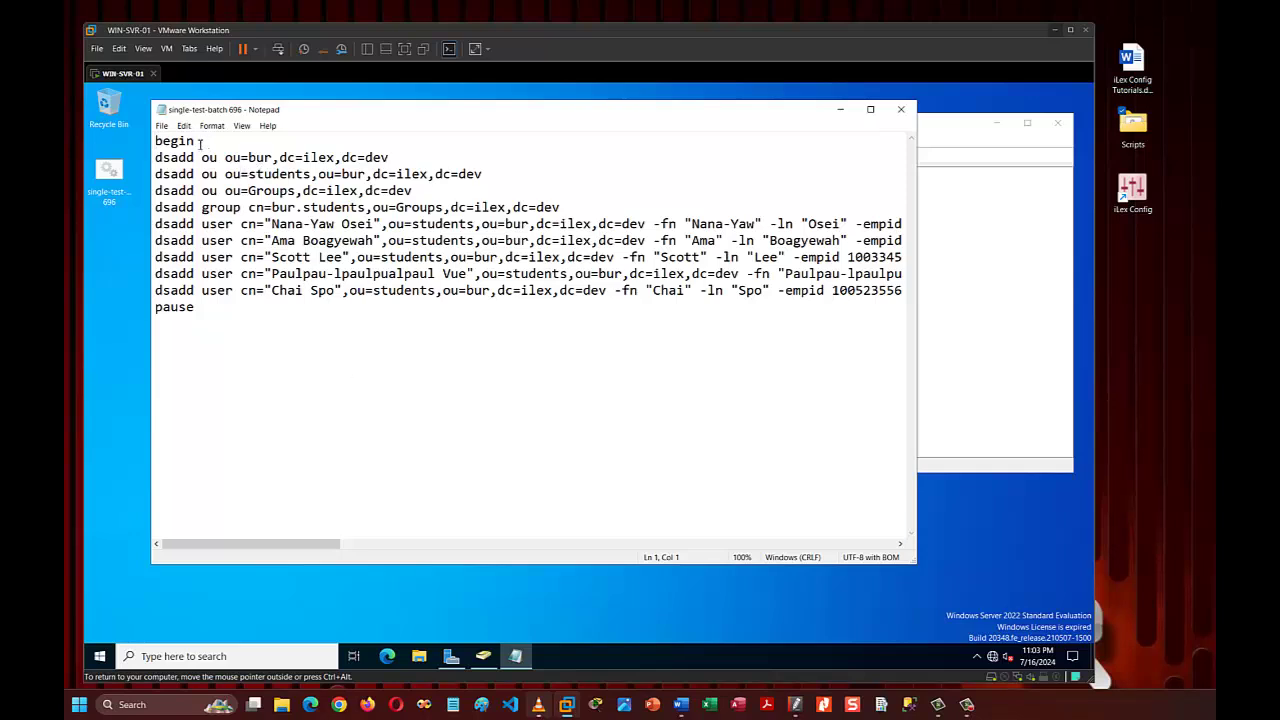
Examine the batch script's dsadd commands for the bur, students and Groups organizational units and the bur.students group.
drag(200, 157, 345, 160)
drag(218, 175, 342, 175)
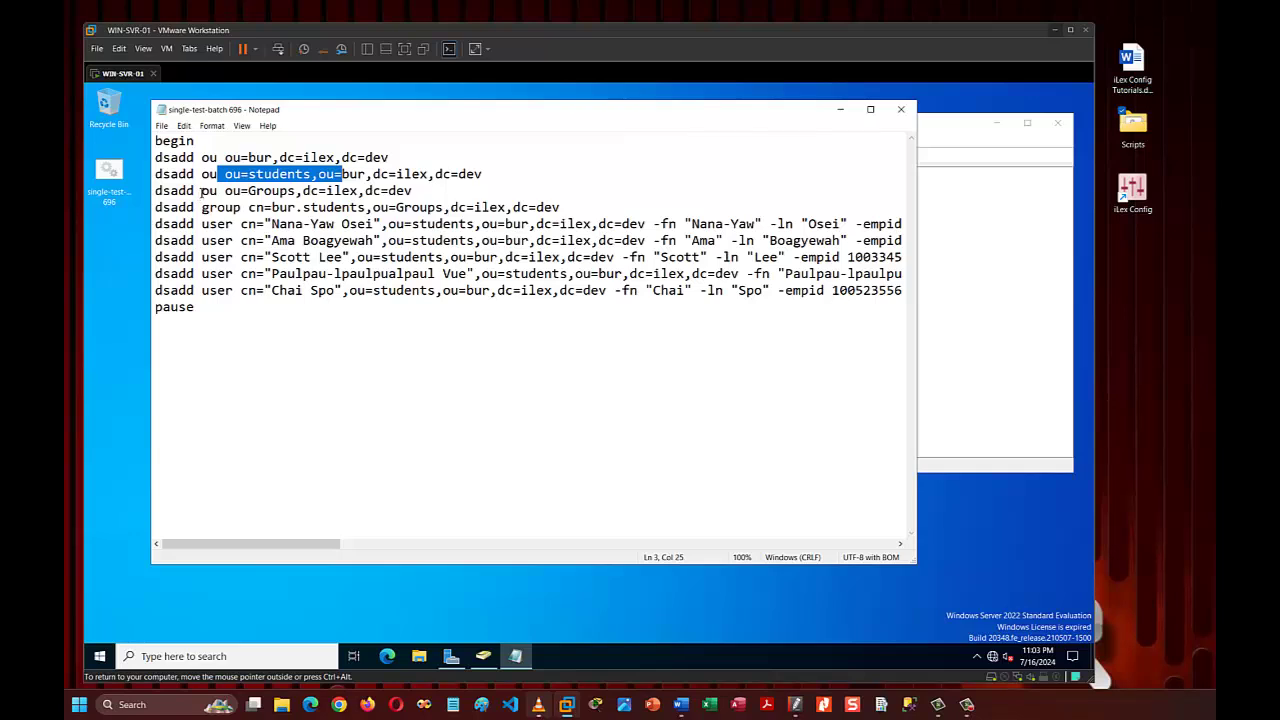
drag(202, 191, 370, 194)
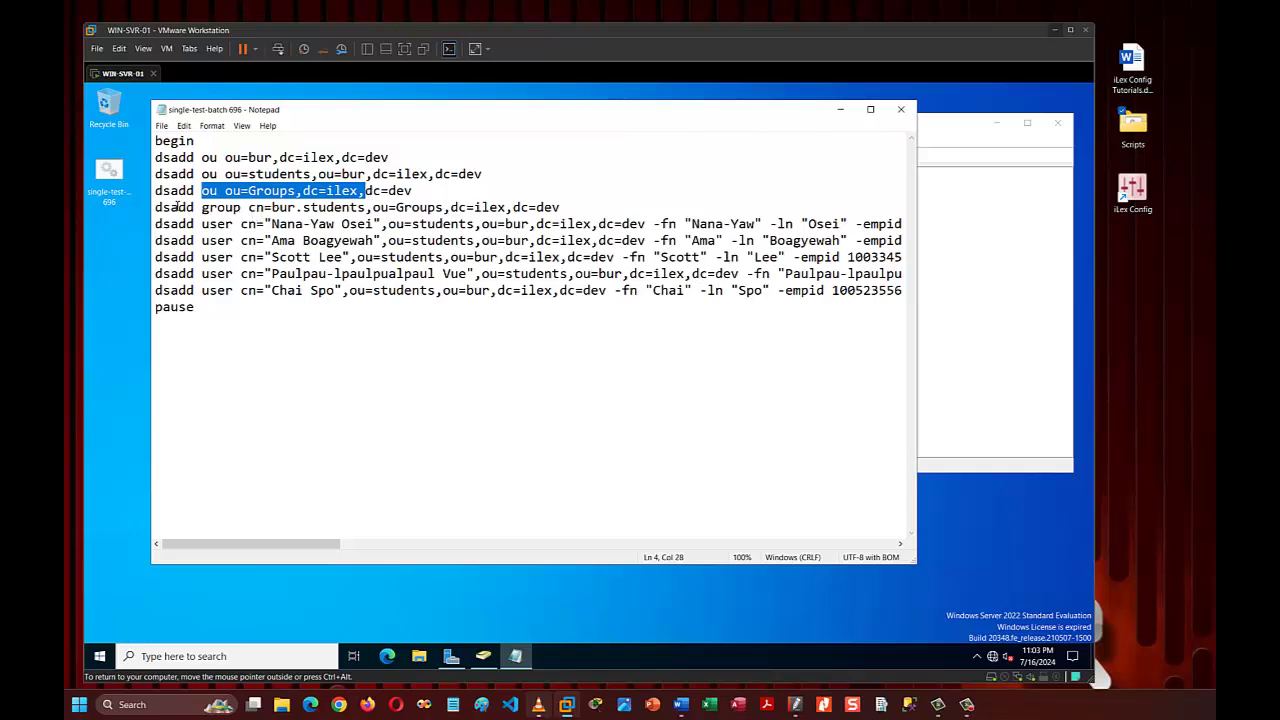
drag(179, 208, 369, 209)
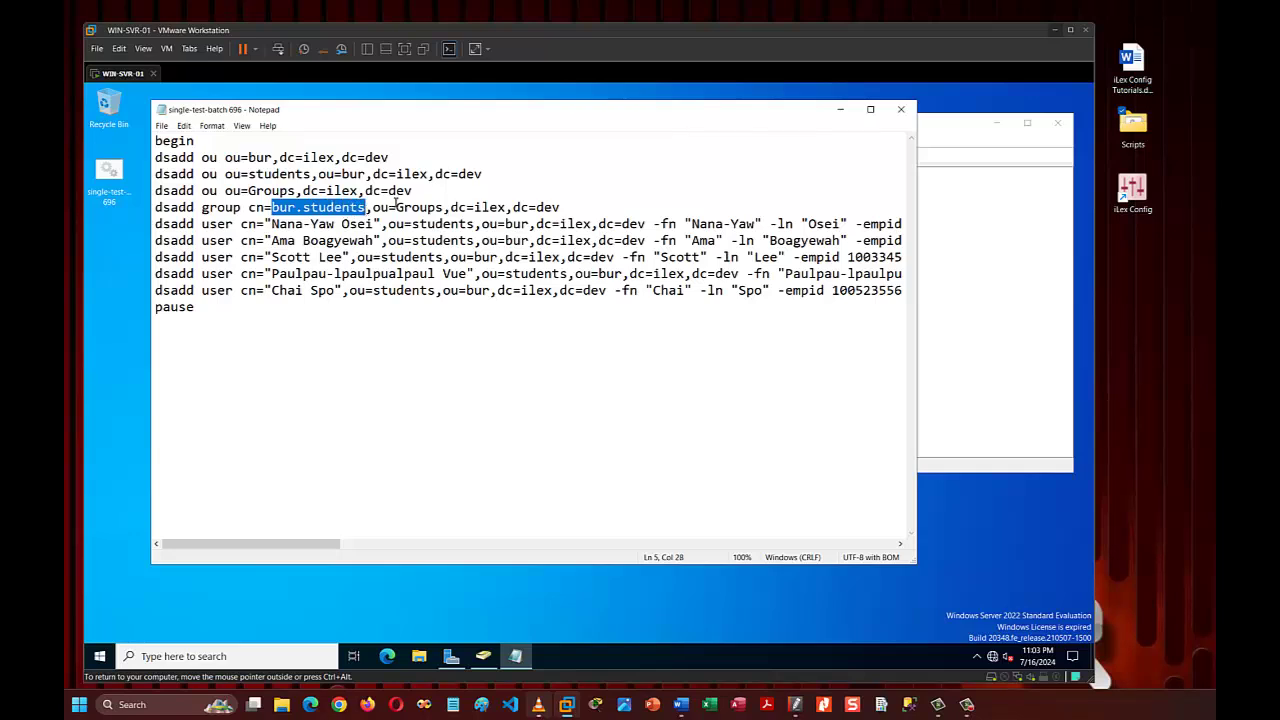
drag(398, 208, 444, 208)
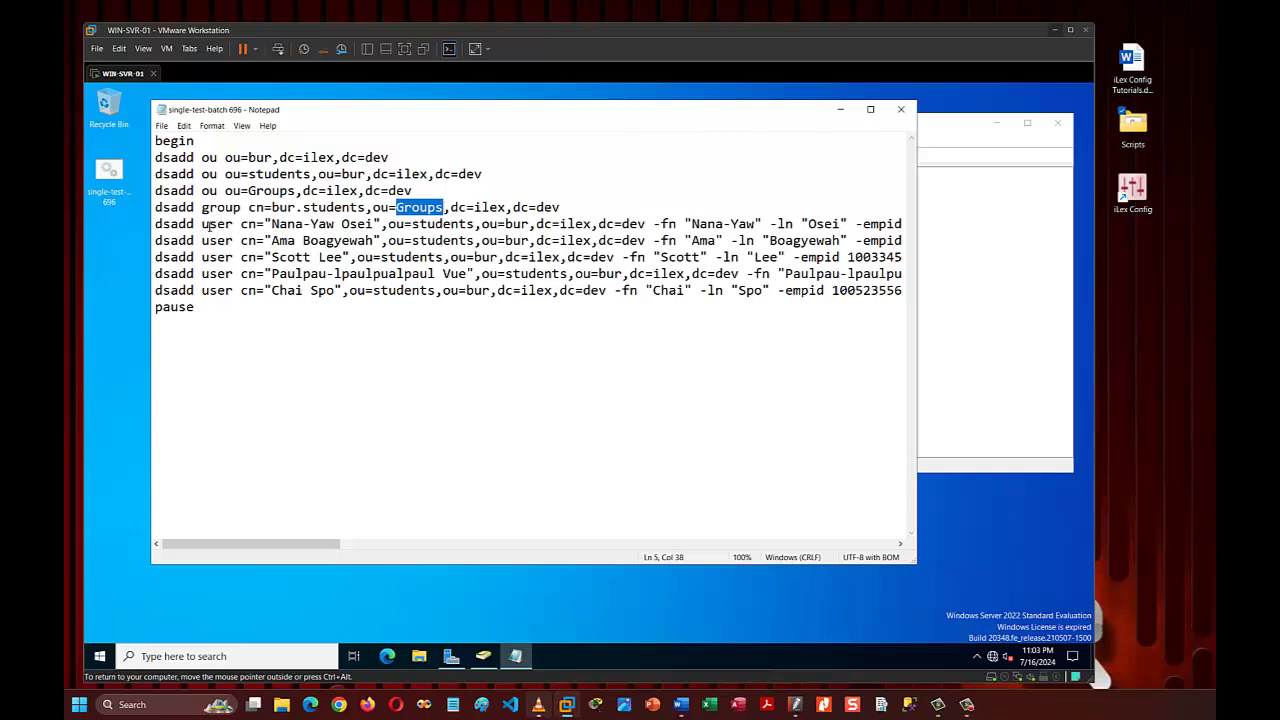
Examine the dsadd user commands through to their memberof parameter at the line ends, and close Notepad.
drag(204, 224, 697, 224)
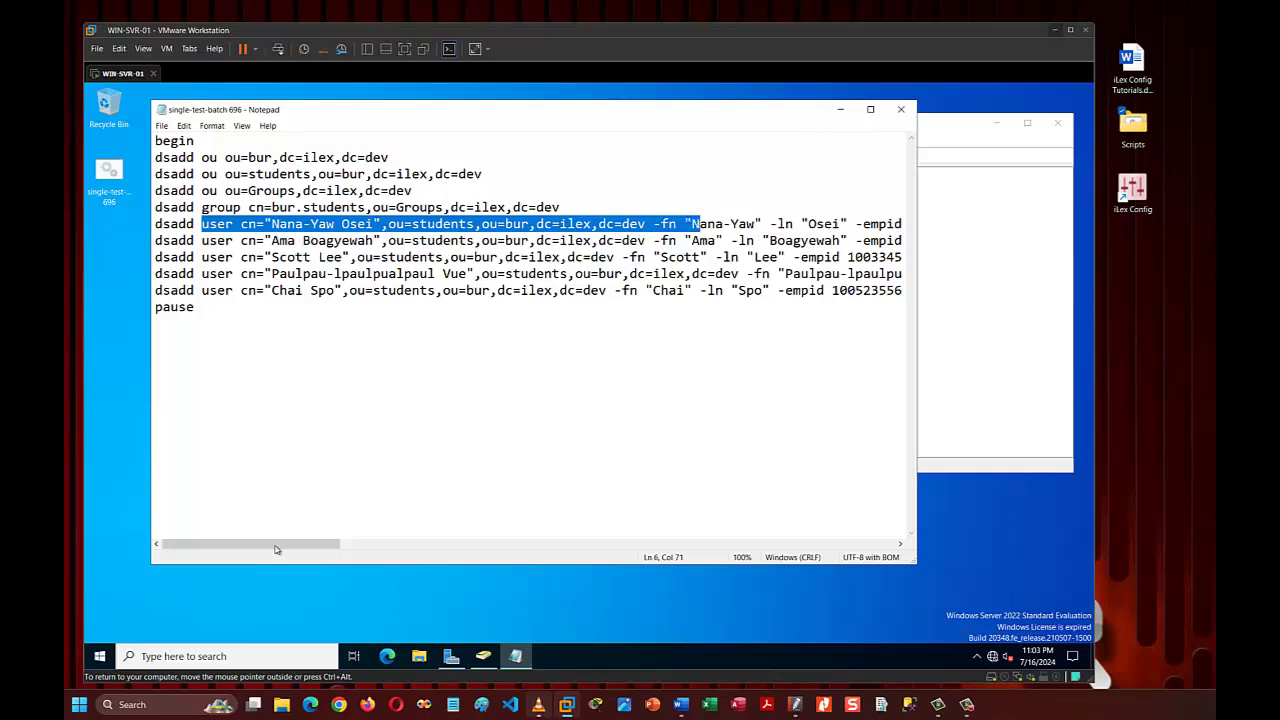
drag(318, 545, 893, 480)
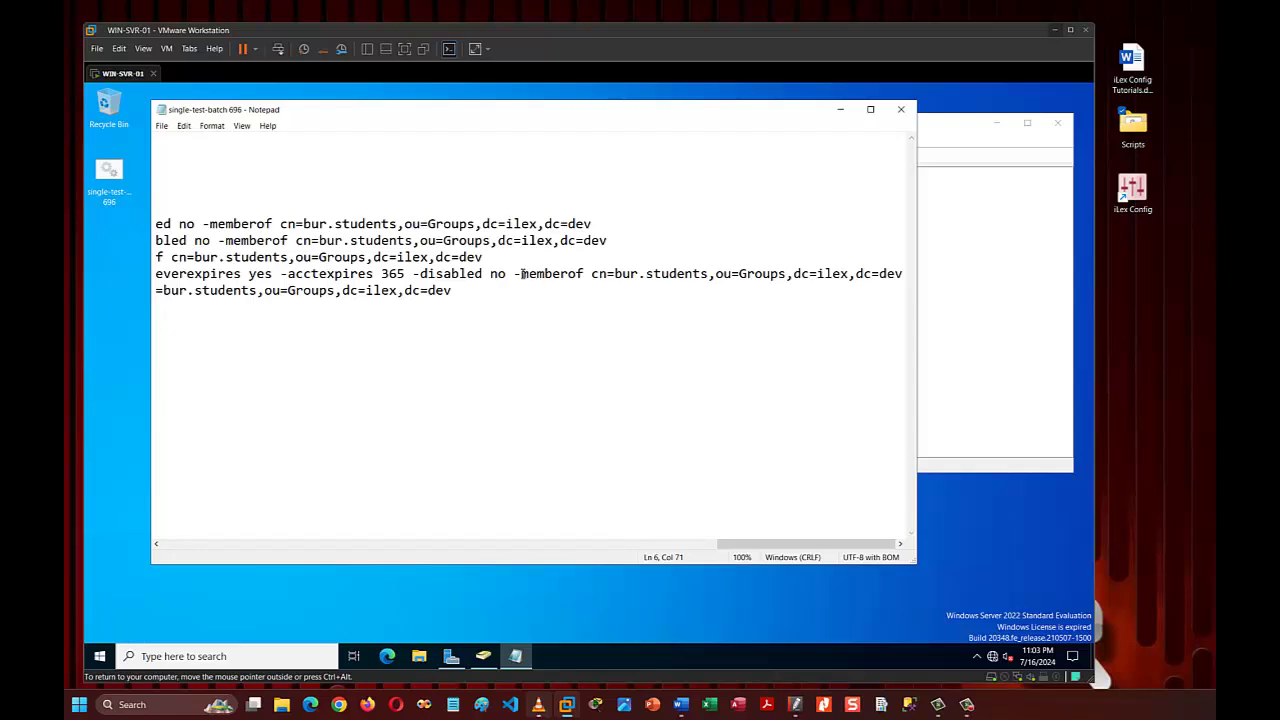
drag(521, 277, 585, 277)
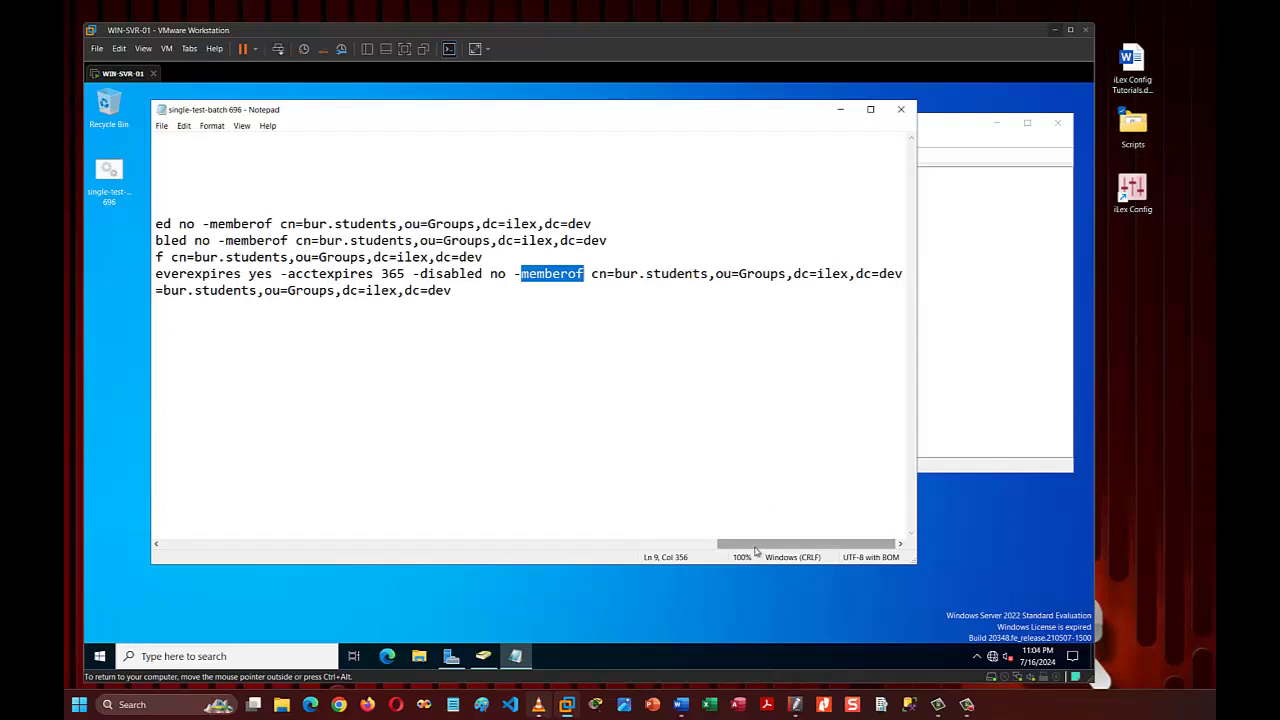
drag(760, 549, 150, 548)
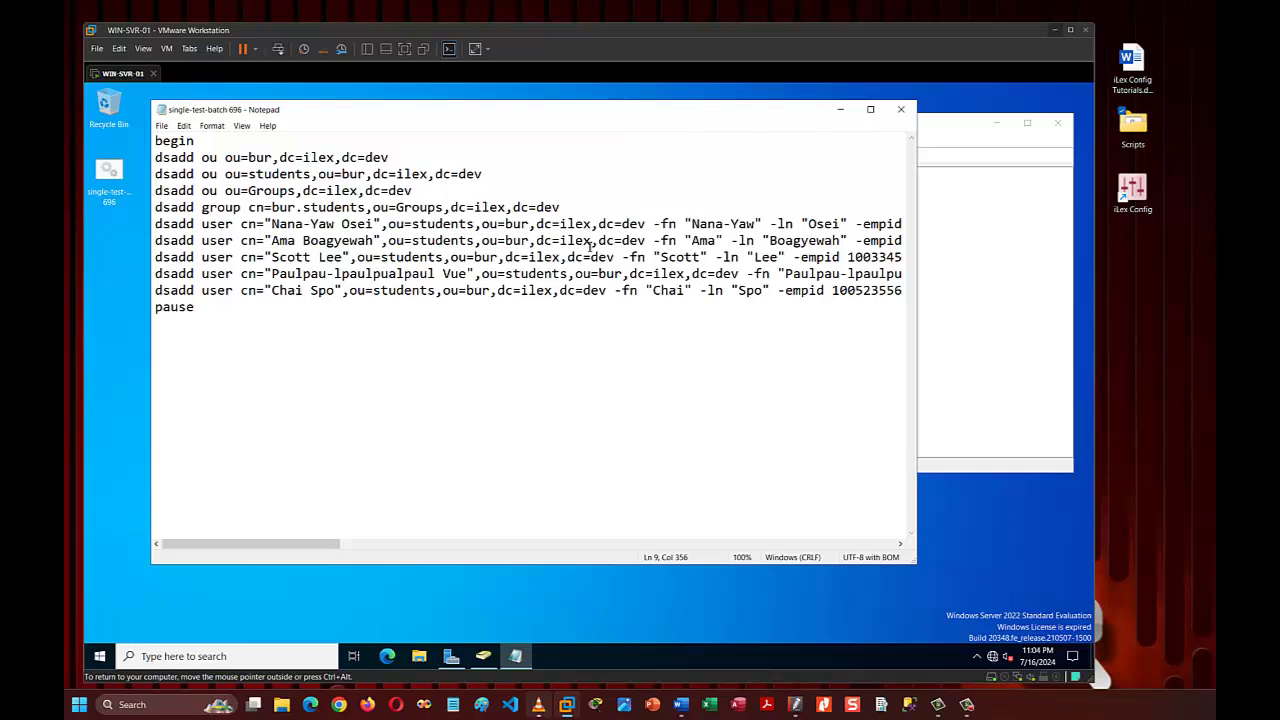
click(901, 110)
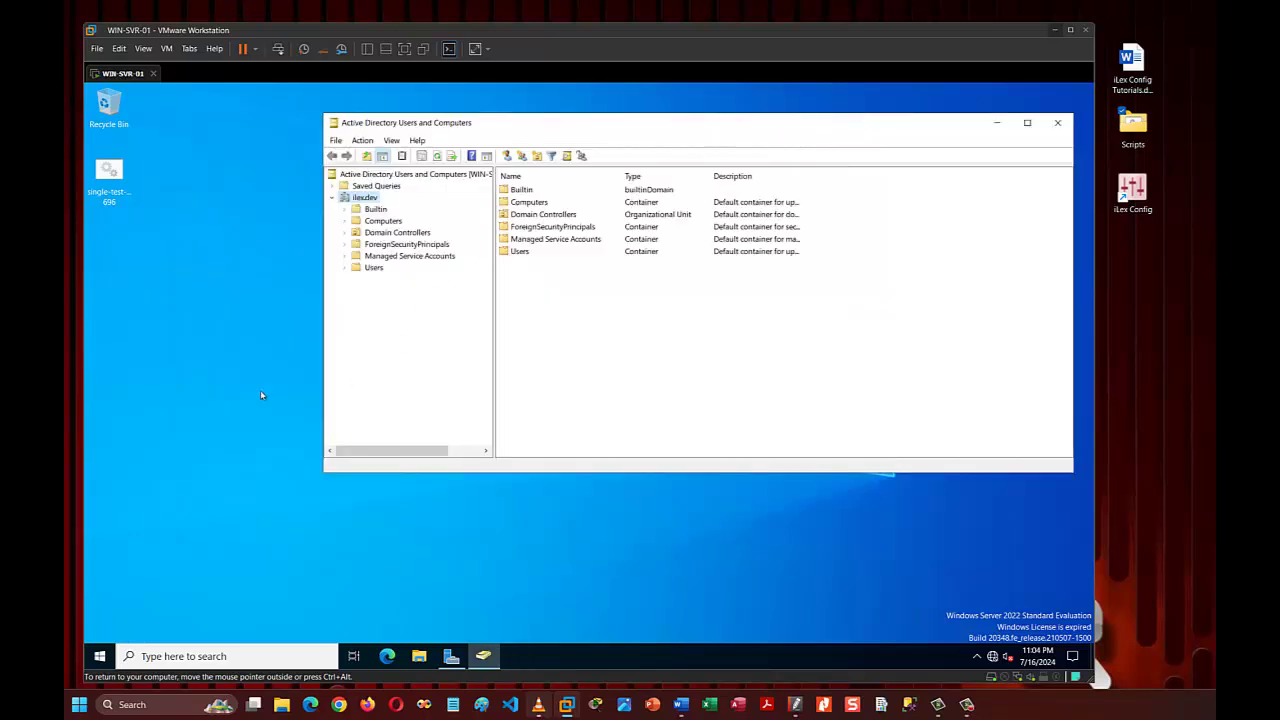
Run single-test-batch 696 from the server's desktop, review its command output back to the beginning, and close the command window.
double_click(112, 175)
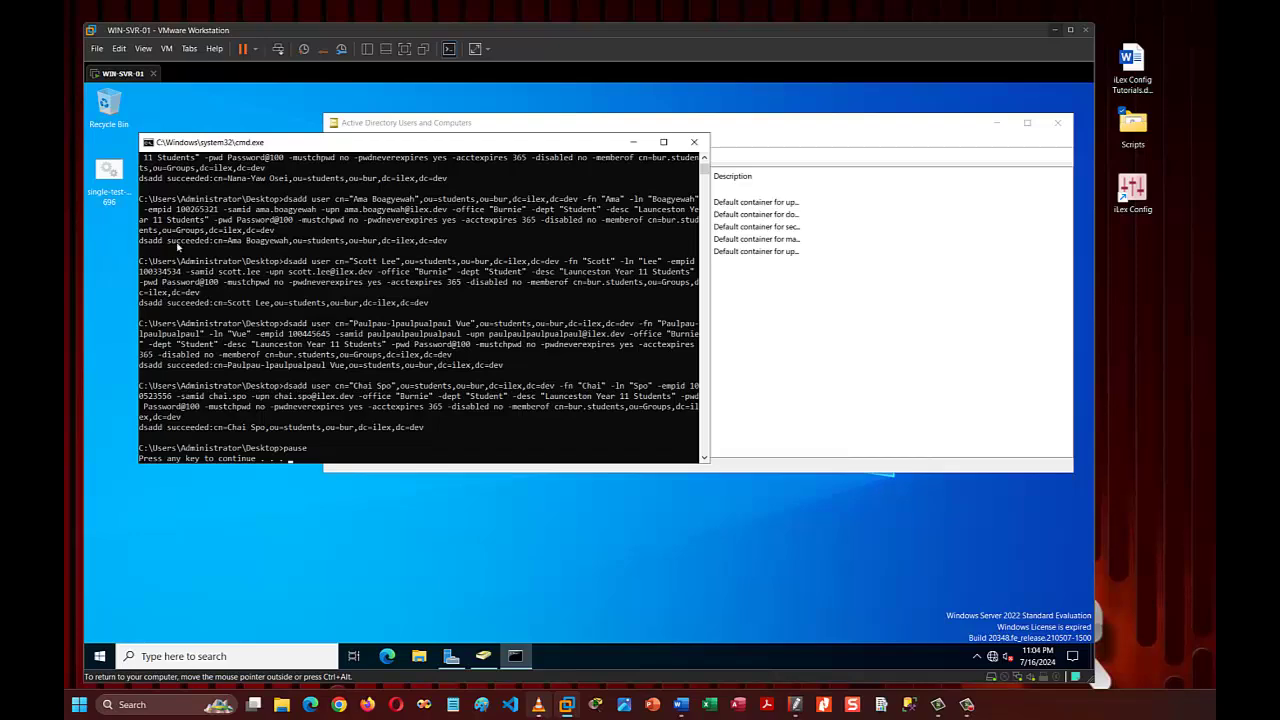
scroll(203, 214, up, 7)
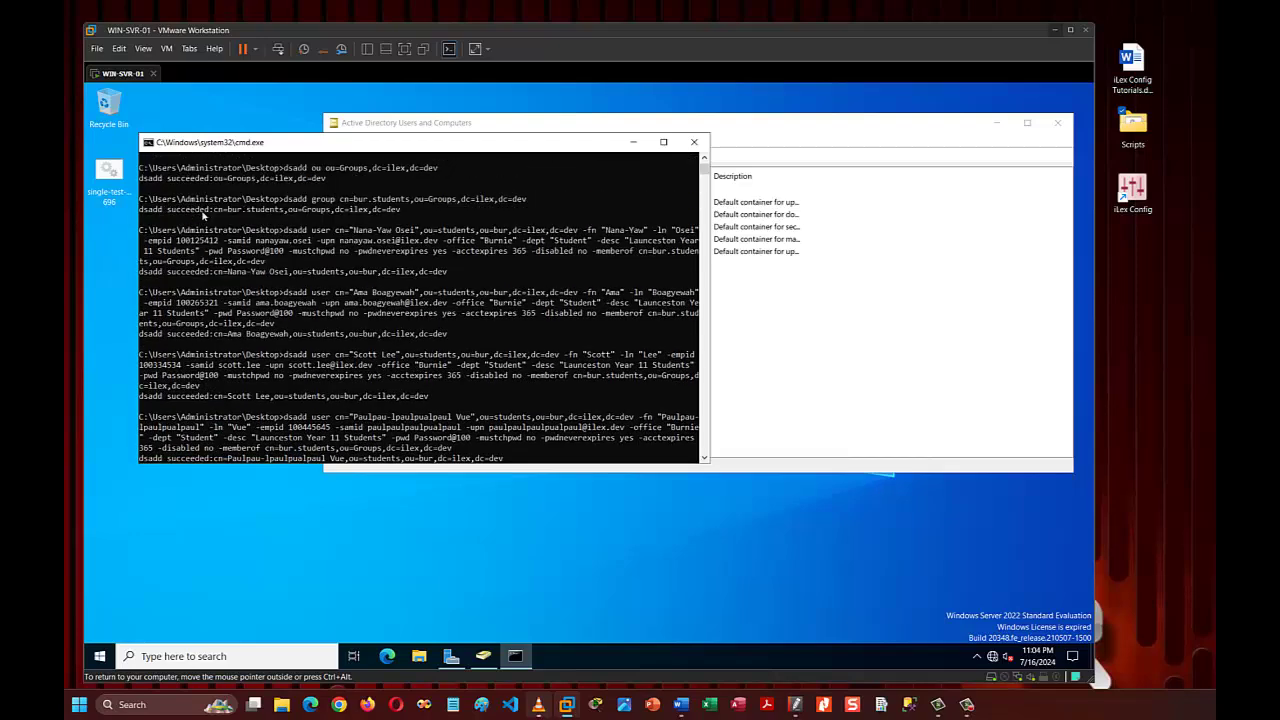
scroll(203, 214, up, 1)
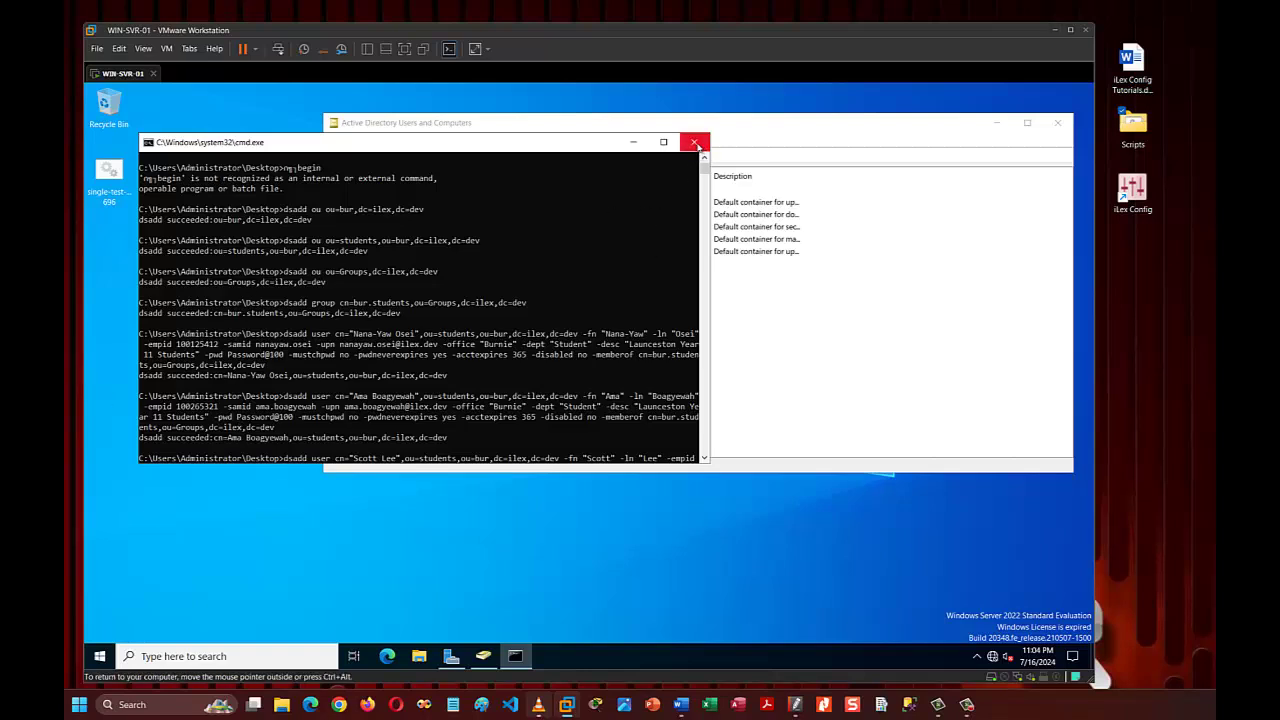
click(528, 366)
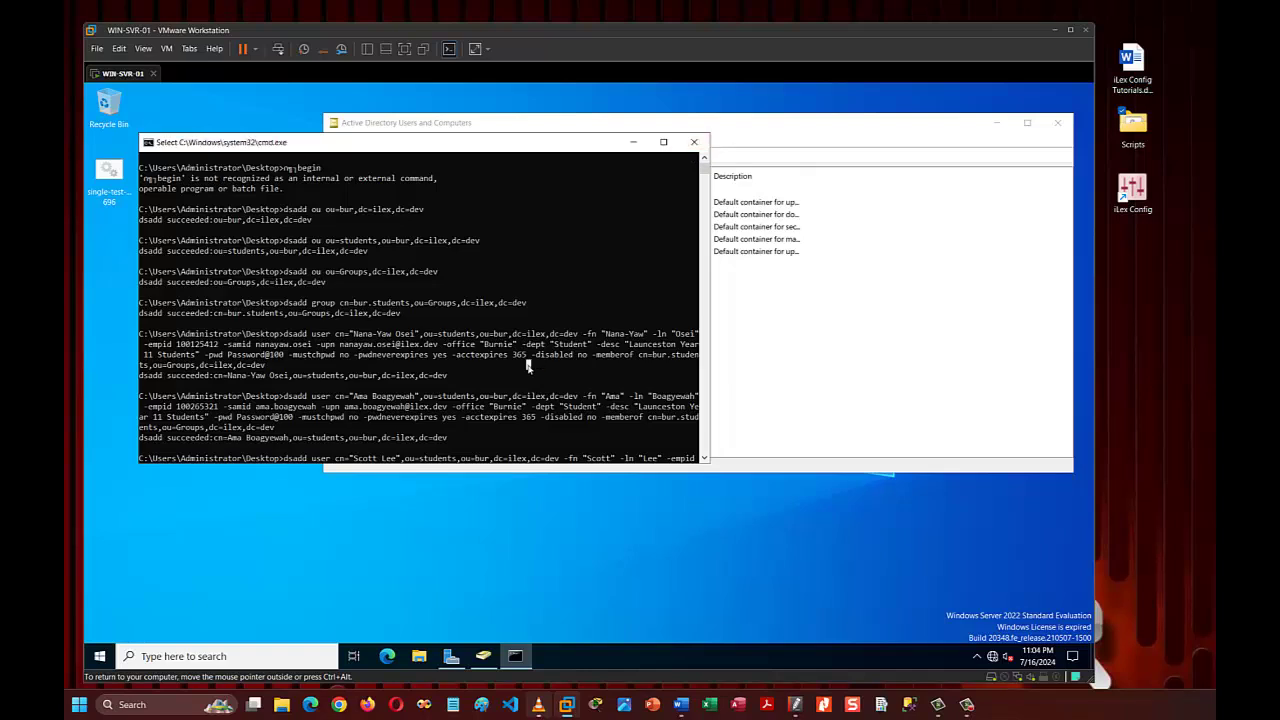
key(alt+F4)
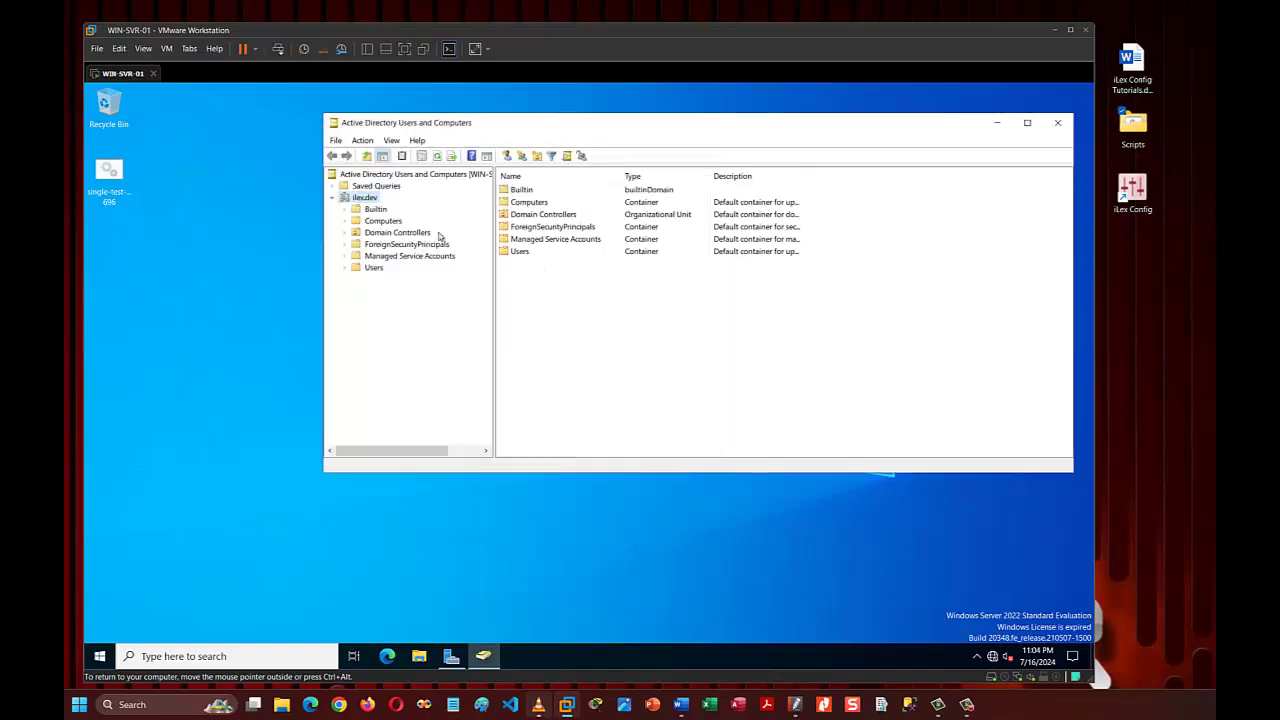
Refresh ilex.dev in Active Directory Users and Computers and view the users in the students organizational unit under bur.
click(437, 156)
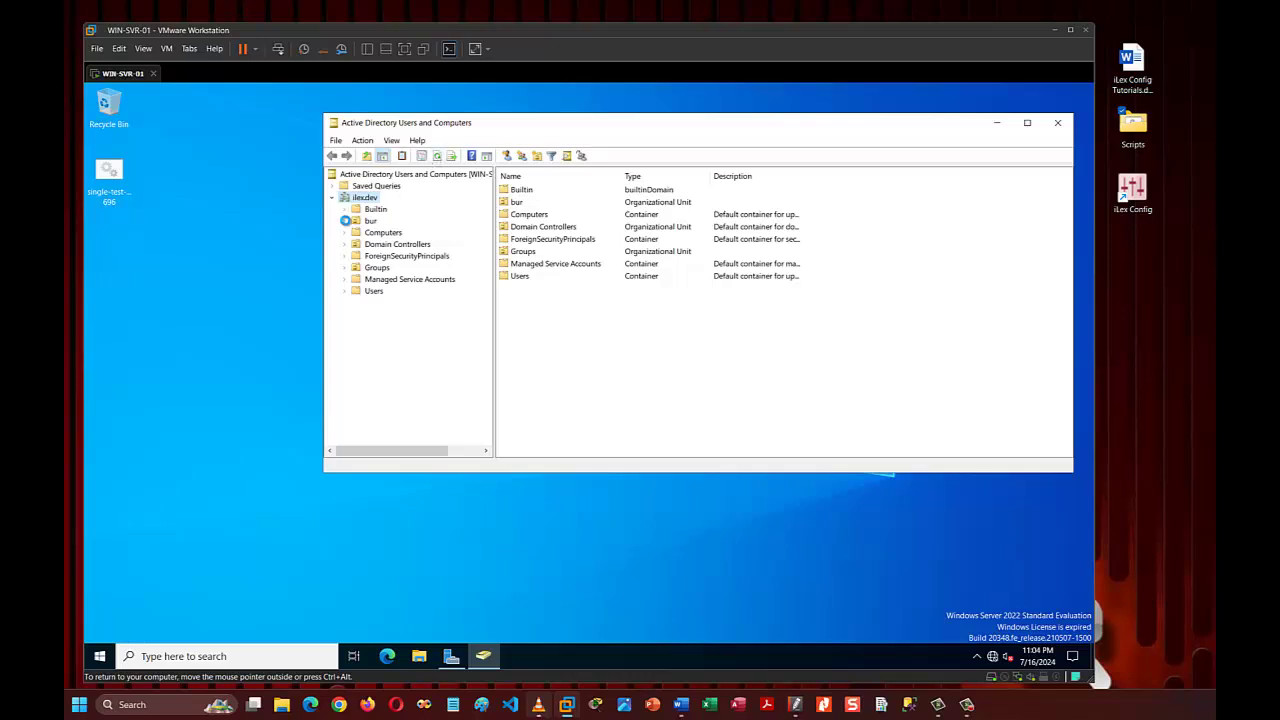
click(345, 221)
click(372, 222)
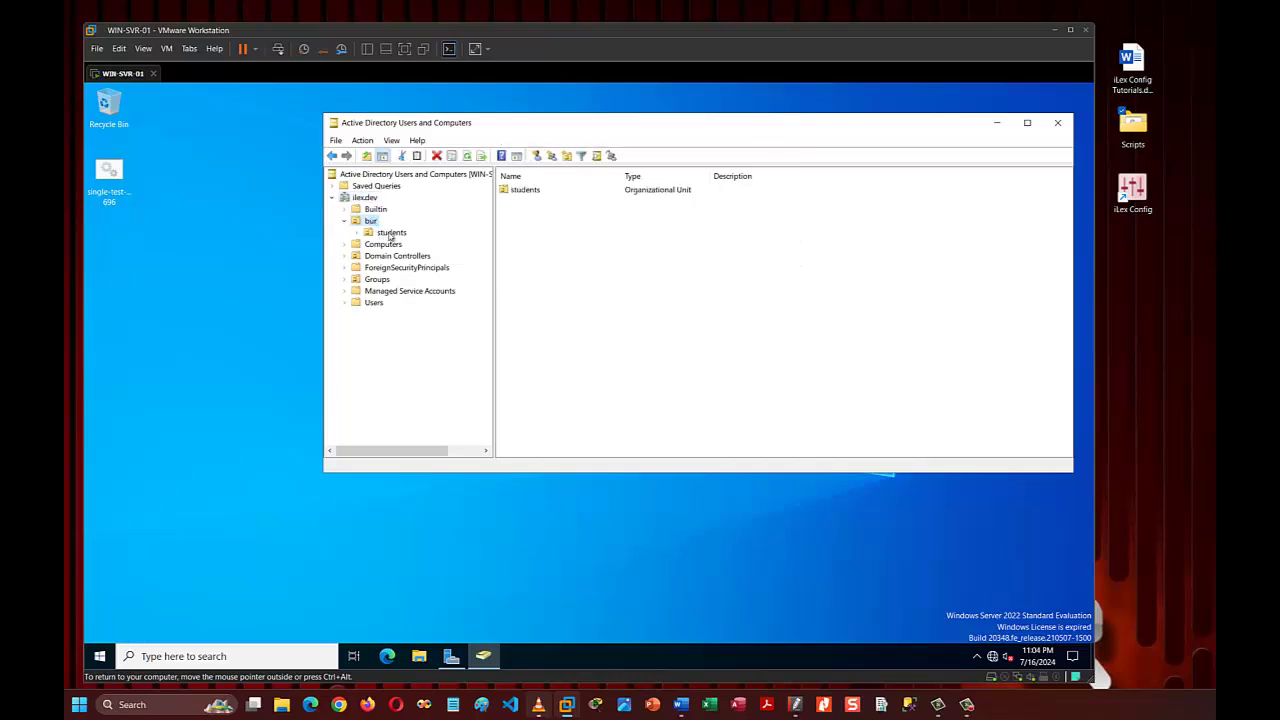
click(393, 233)
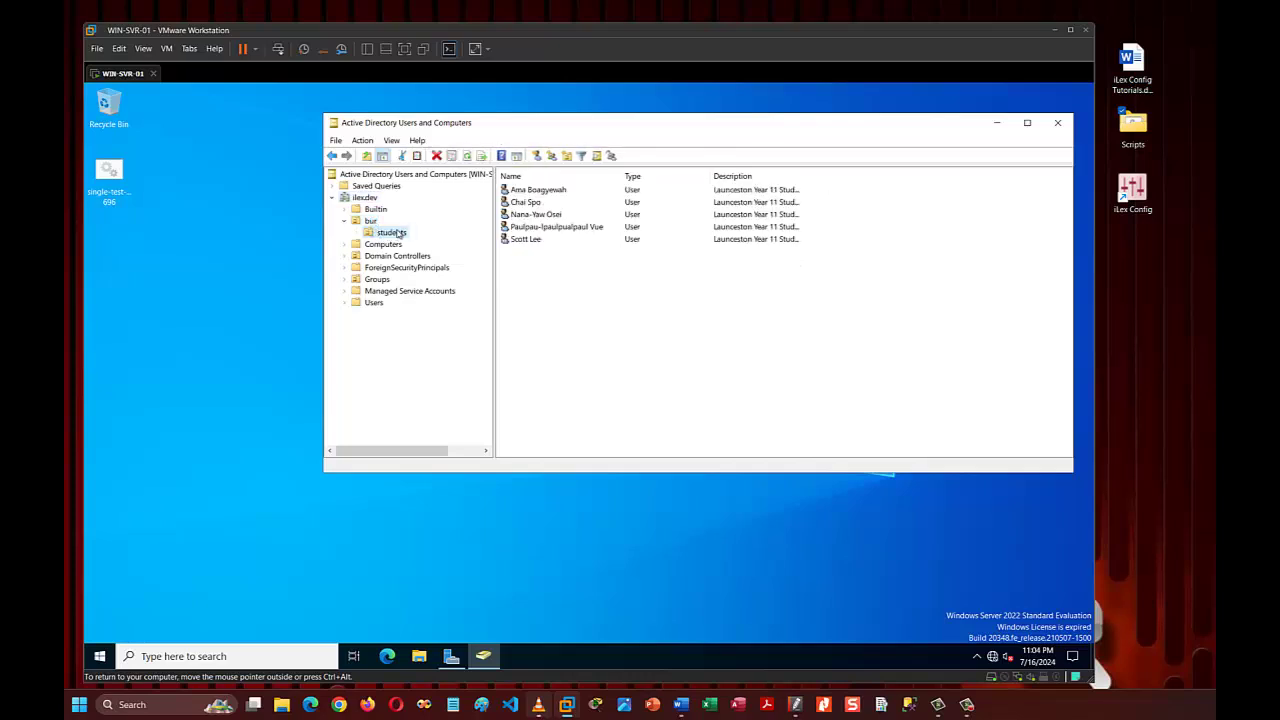
drag(571, 260, 537, 255)
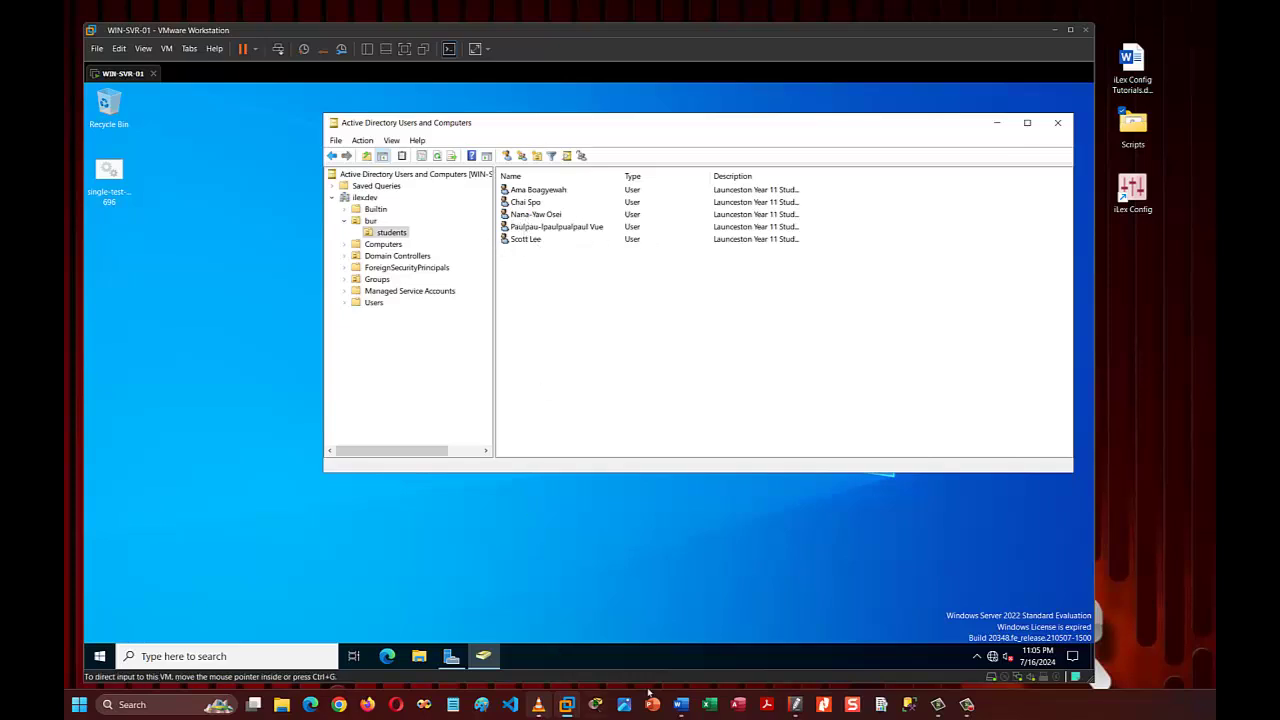
Compare the user table under Appendix B of the iLex Config Tutorials document in Word with the users in the students organizational unit.
mouse_move(681, 705)
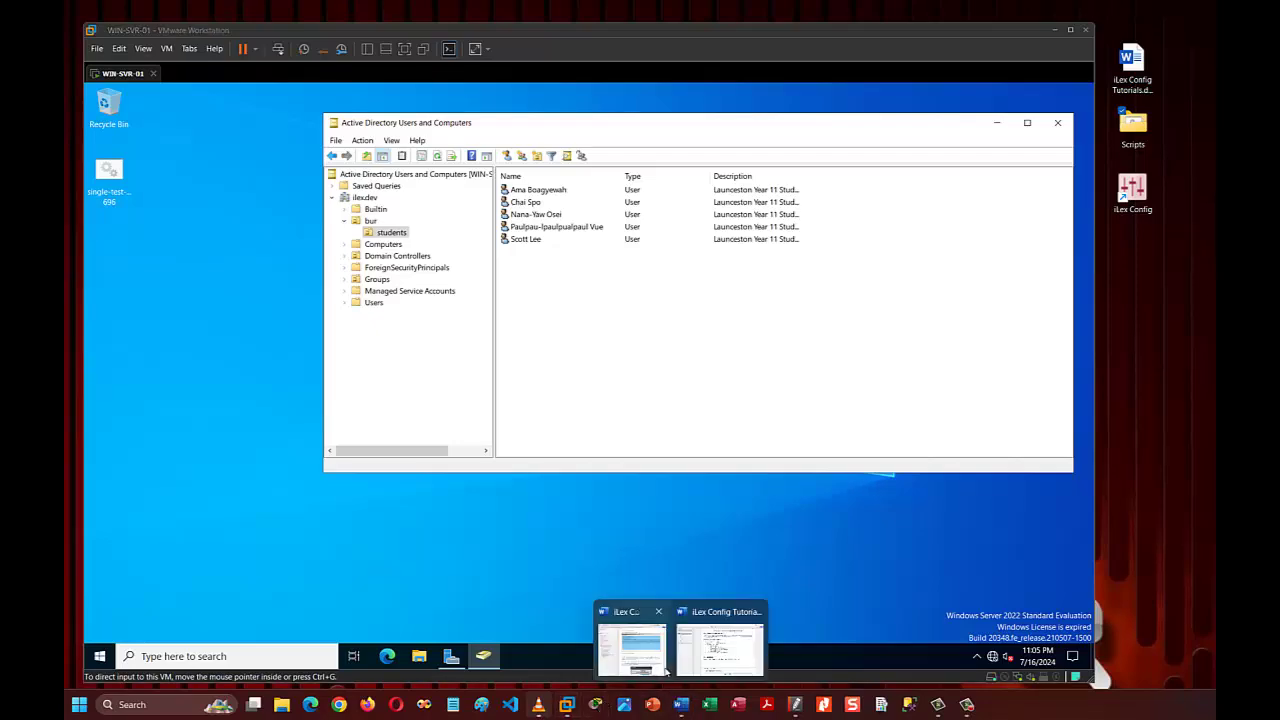
click(658, 660)
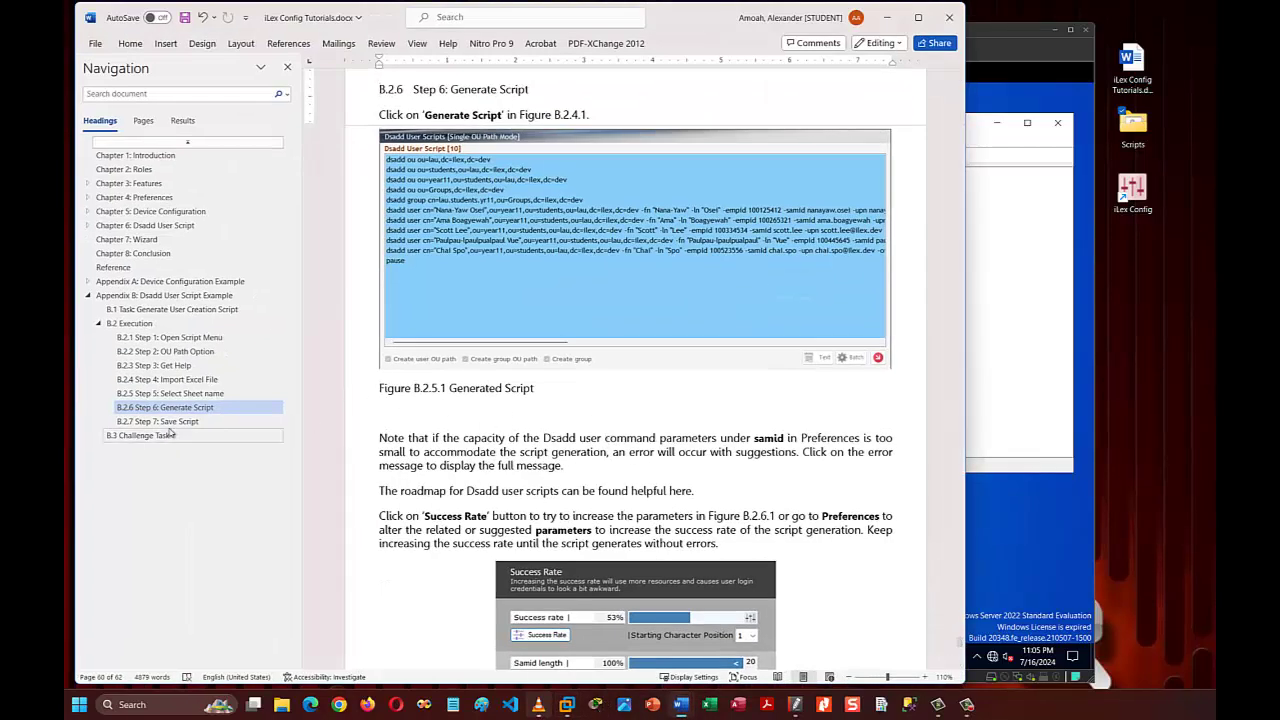
click(150, 297)
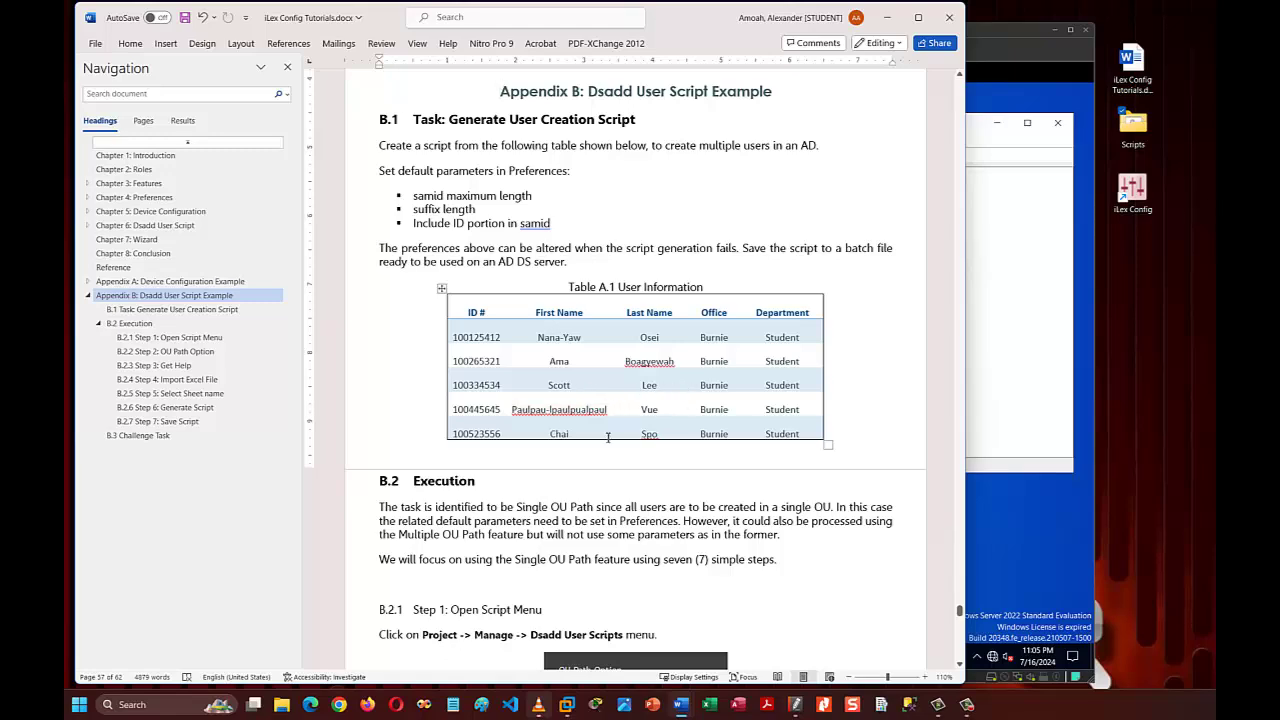
click(887, 17)
drag(546, 266, 512, 176)
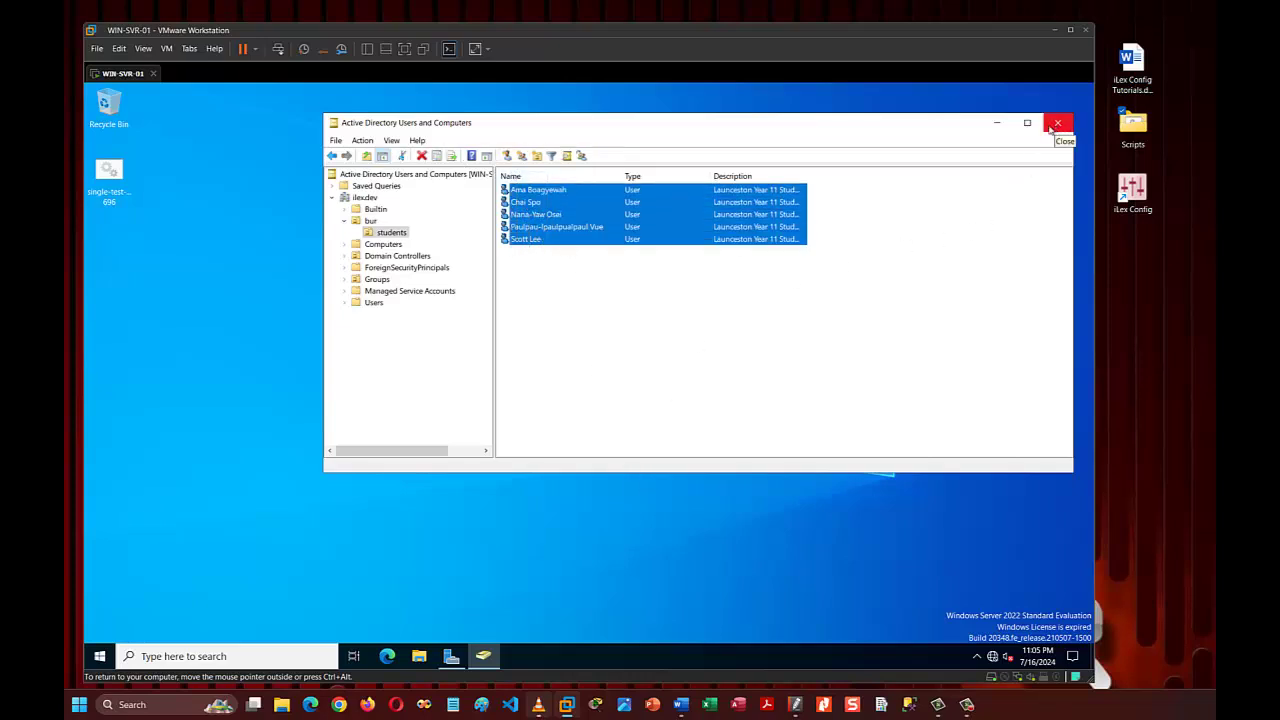
Check the members of the bur.students group in the Groups organizational unit, widening the Name column, and close its properties without changes.
click(366, 282)
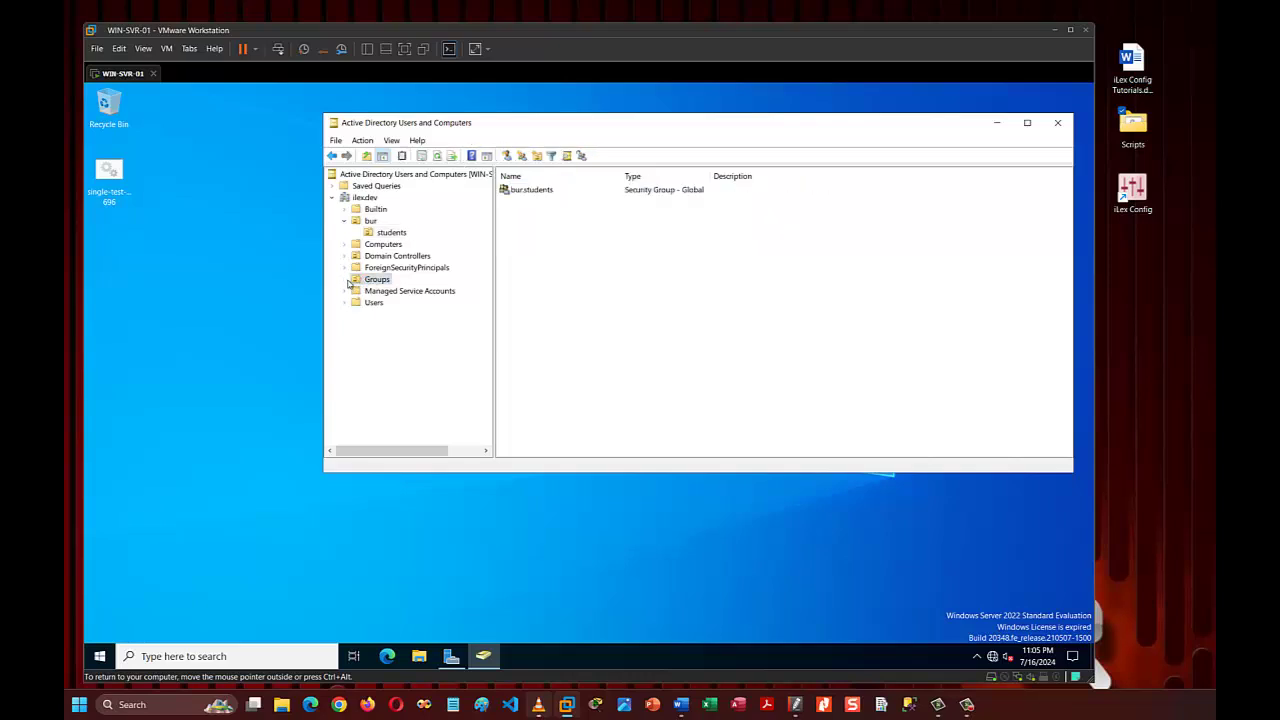
double_click(527, 195)
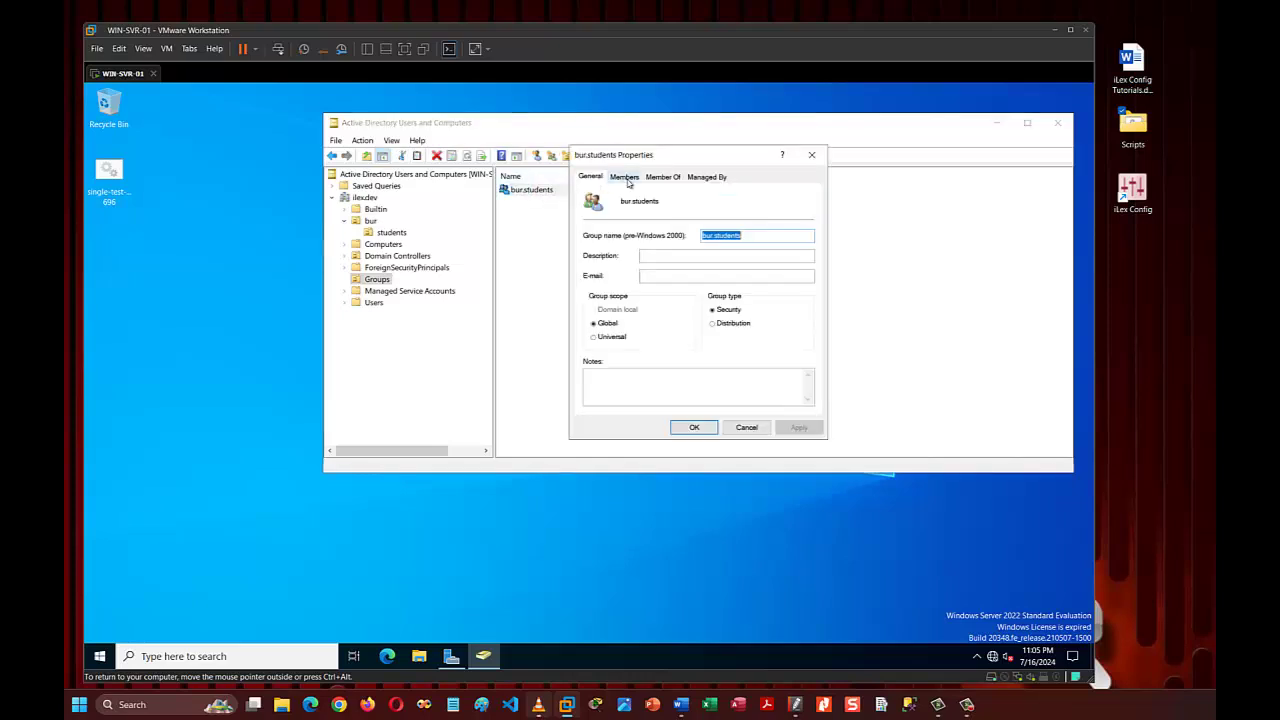
click(624, 176)
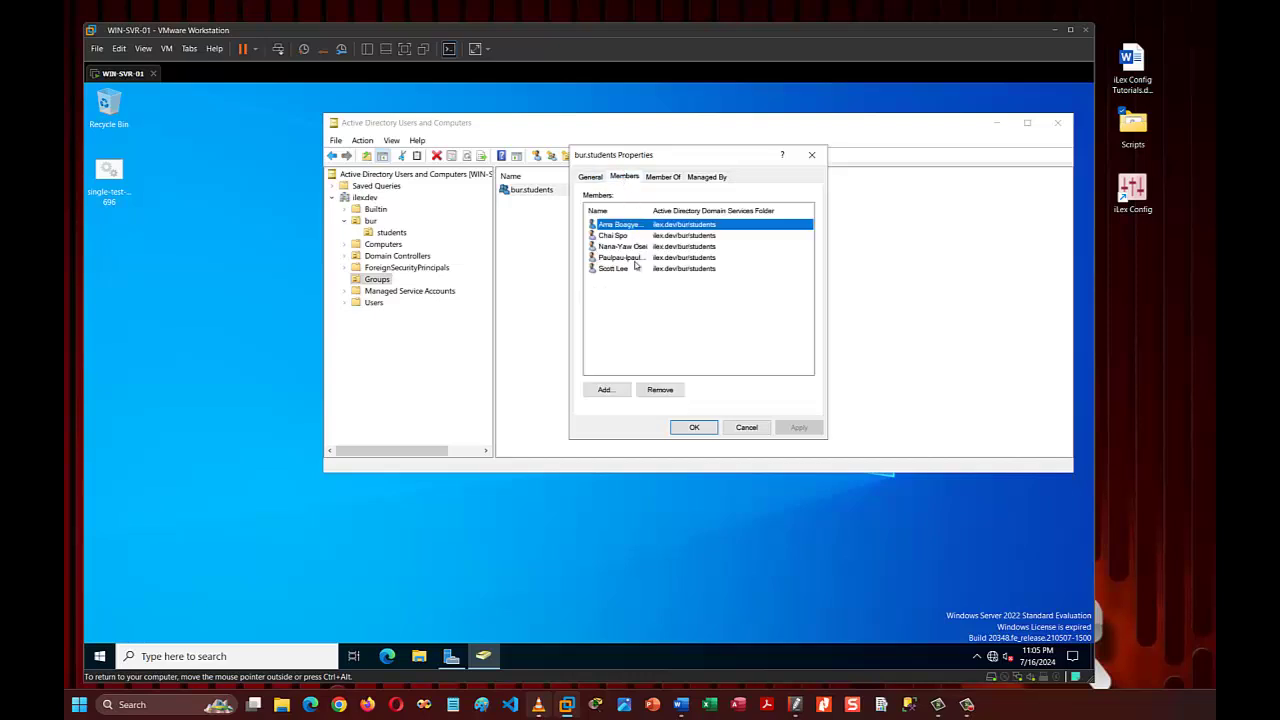
drag(633, 286, 699, 214)
click(673, 318)
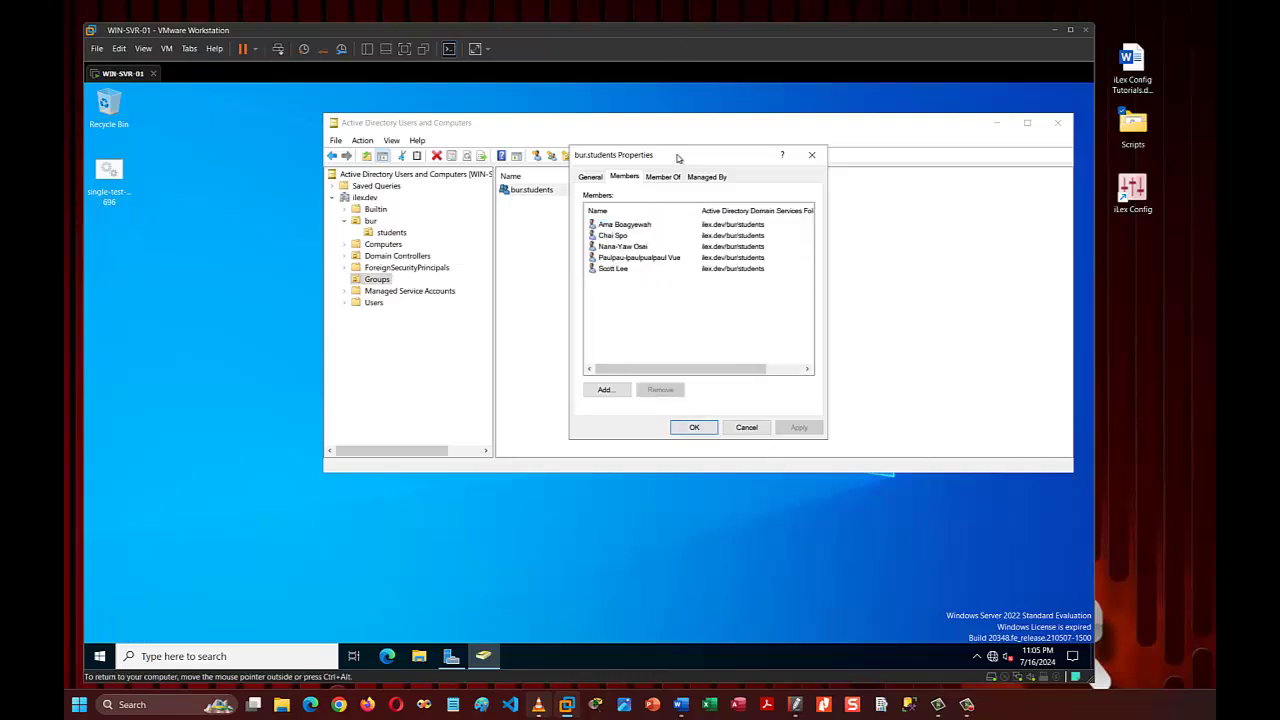
click(734, 429)
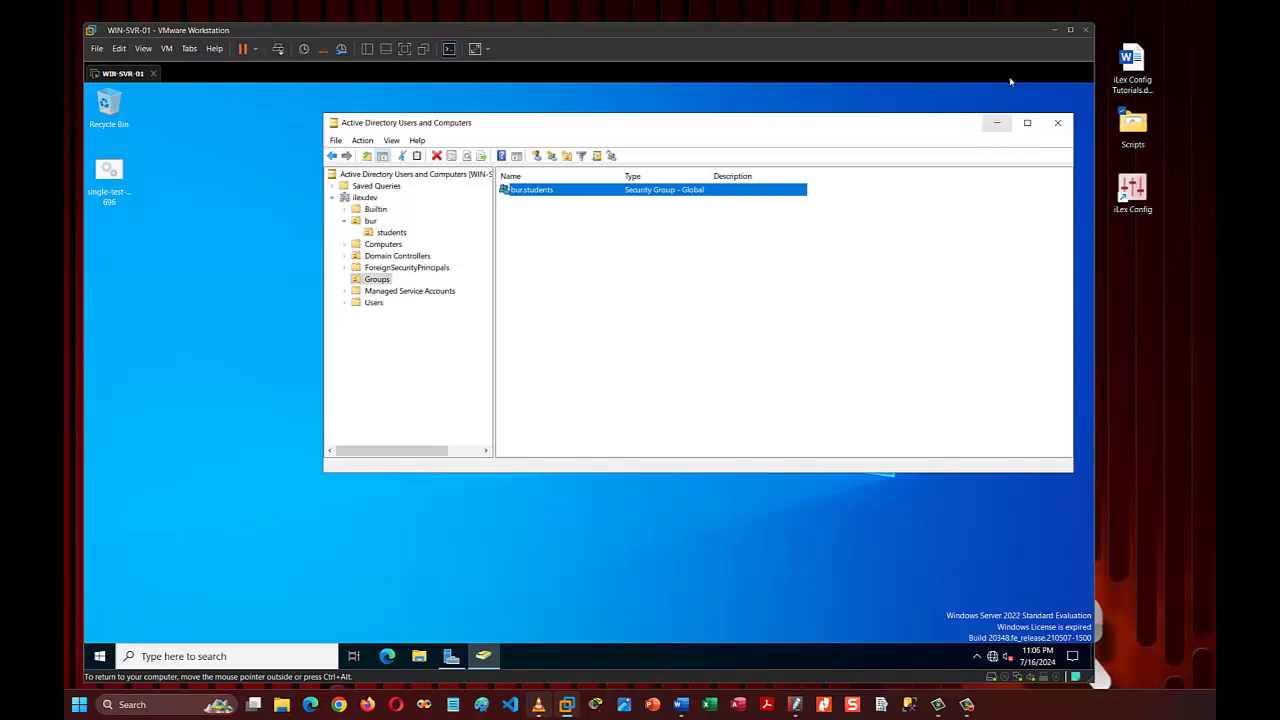
Switch to the iLex Config Tutorials document in Word and read steps 1 to 3 of section B.2 Execution.
click(1056, 33)
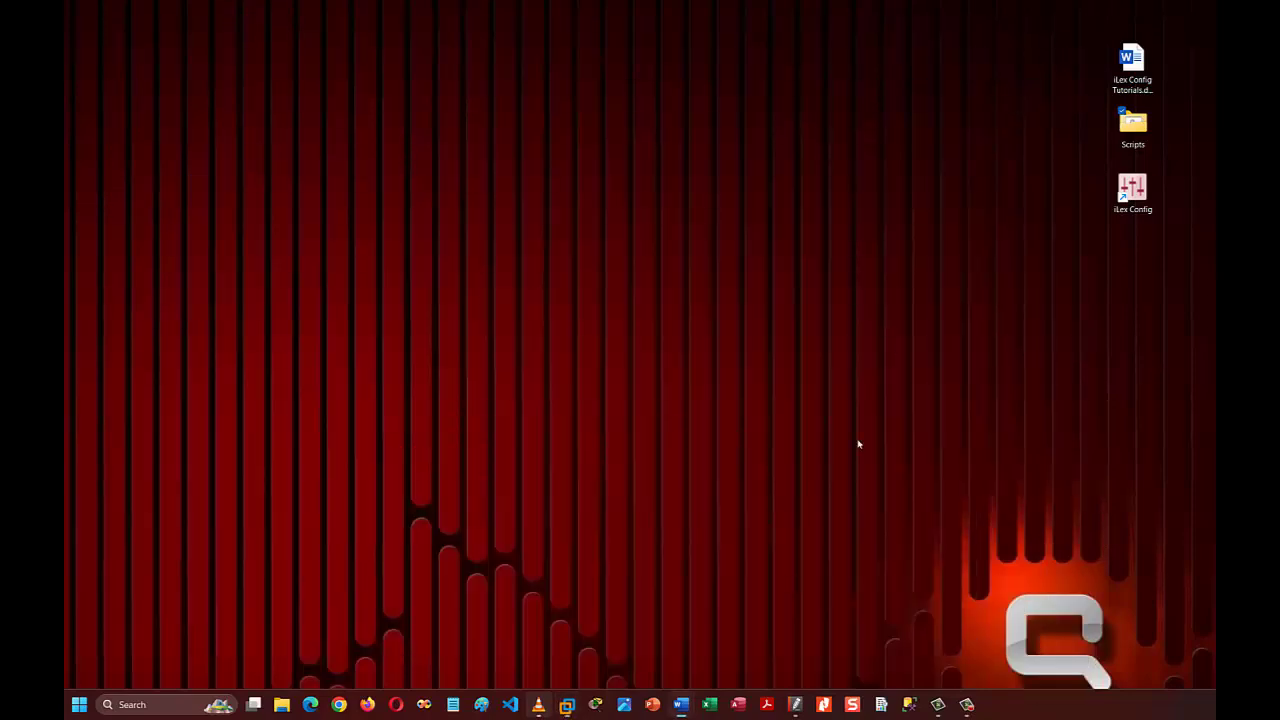
mouse_move(681, 705)
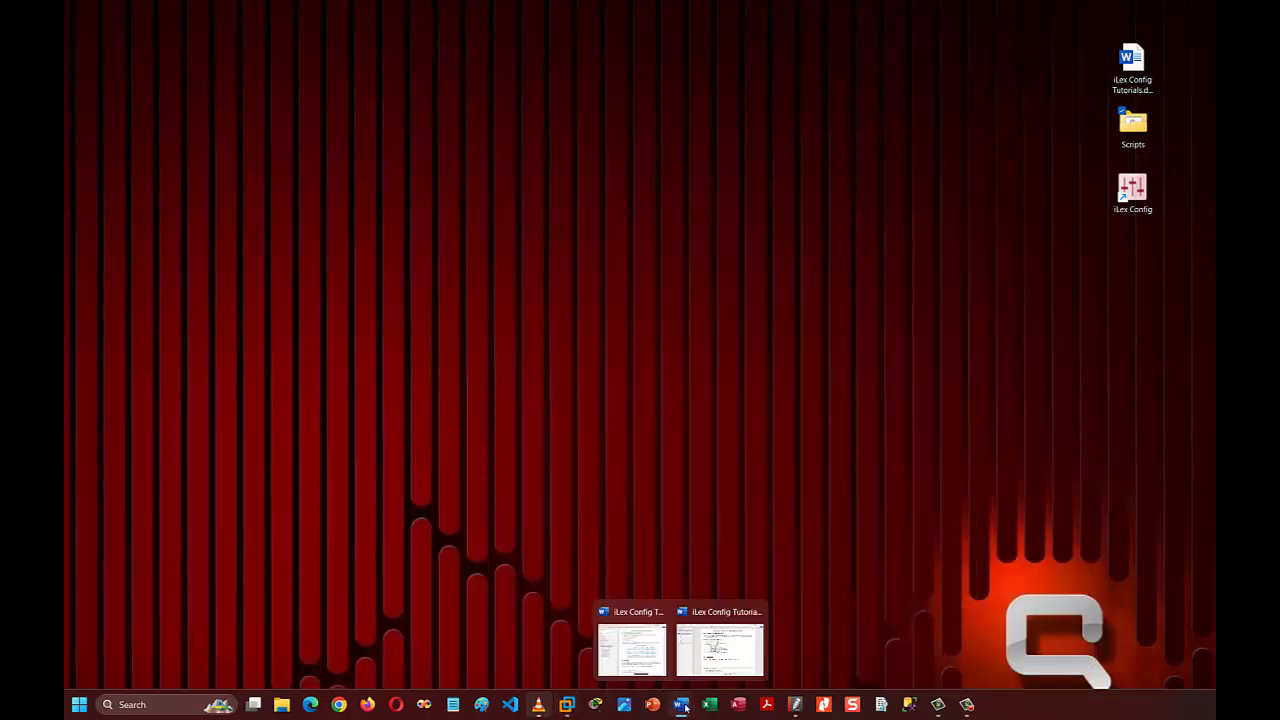
click(648, 652)
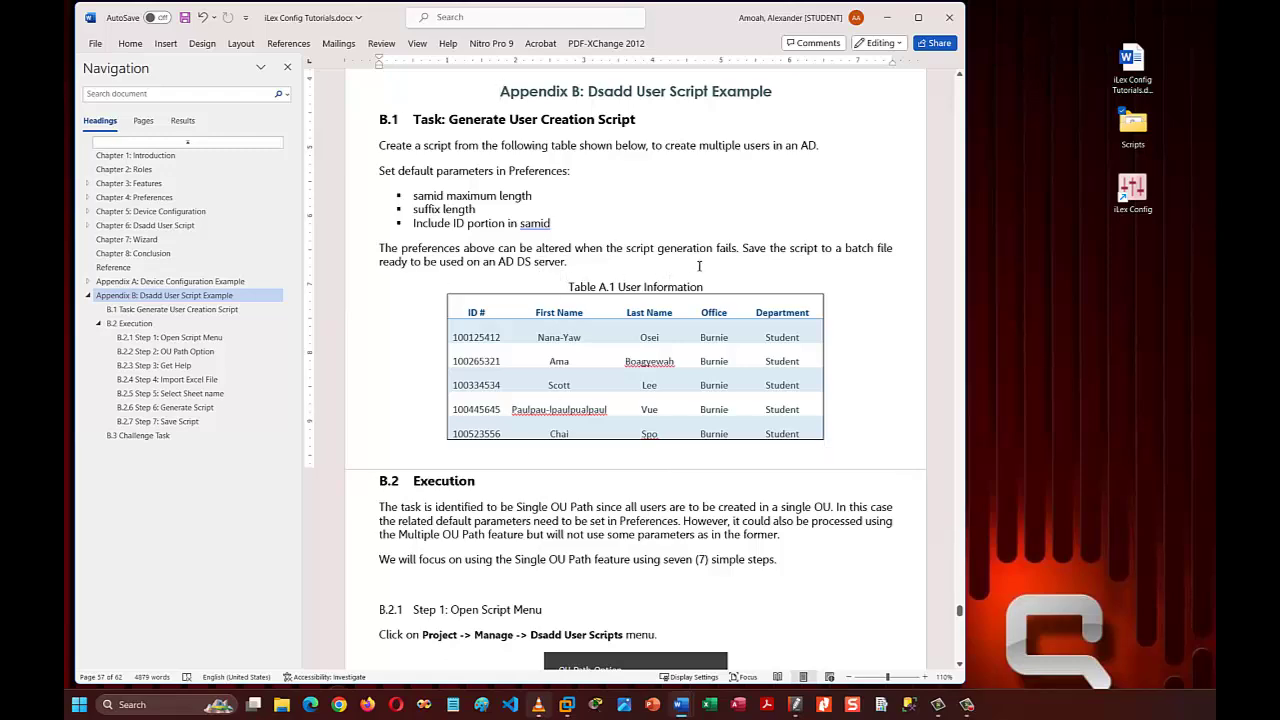
scroll(728, 460, down, 6)
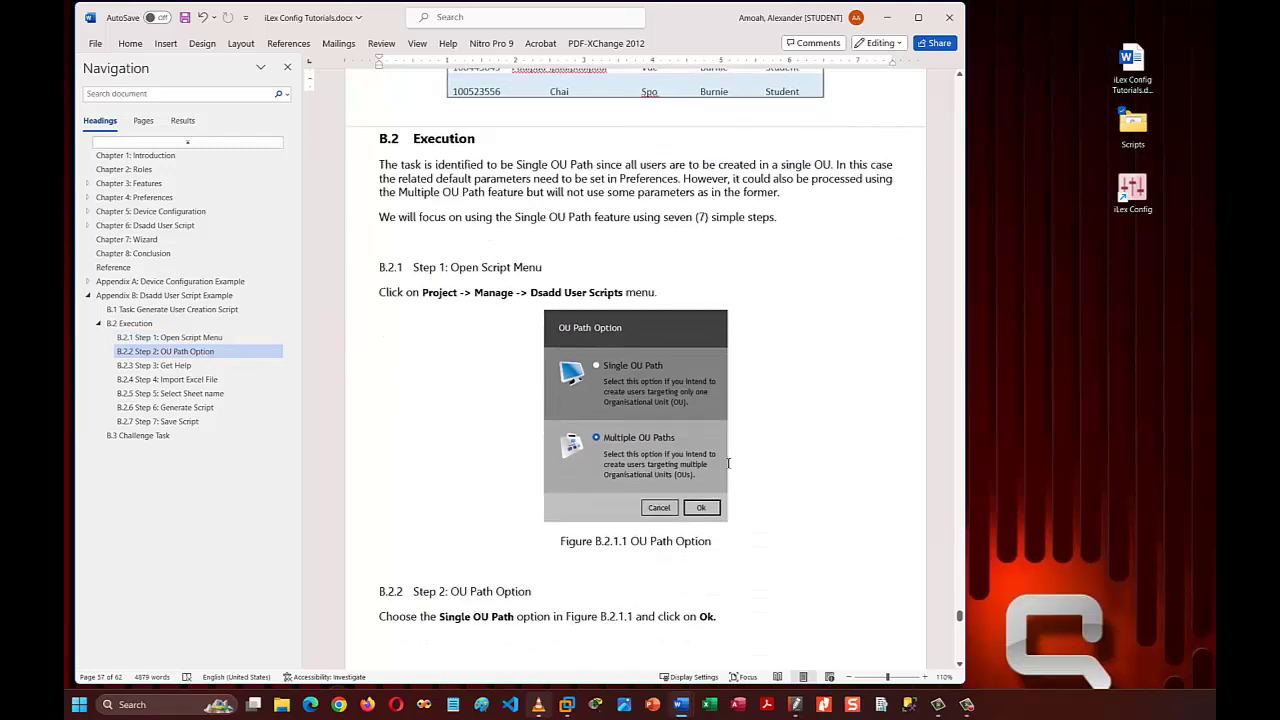
scroll(728, 463, down, 5)
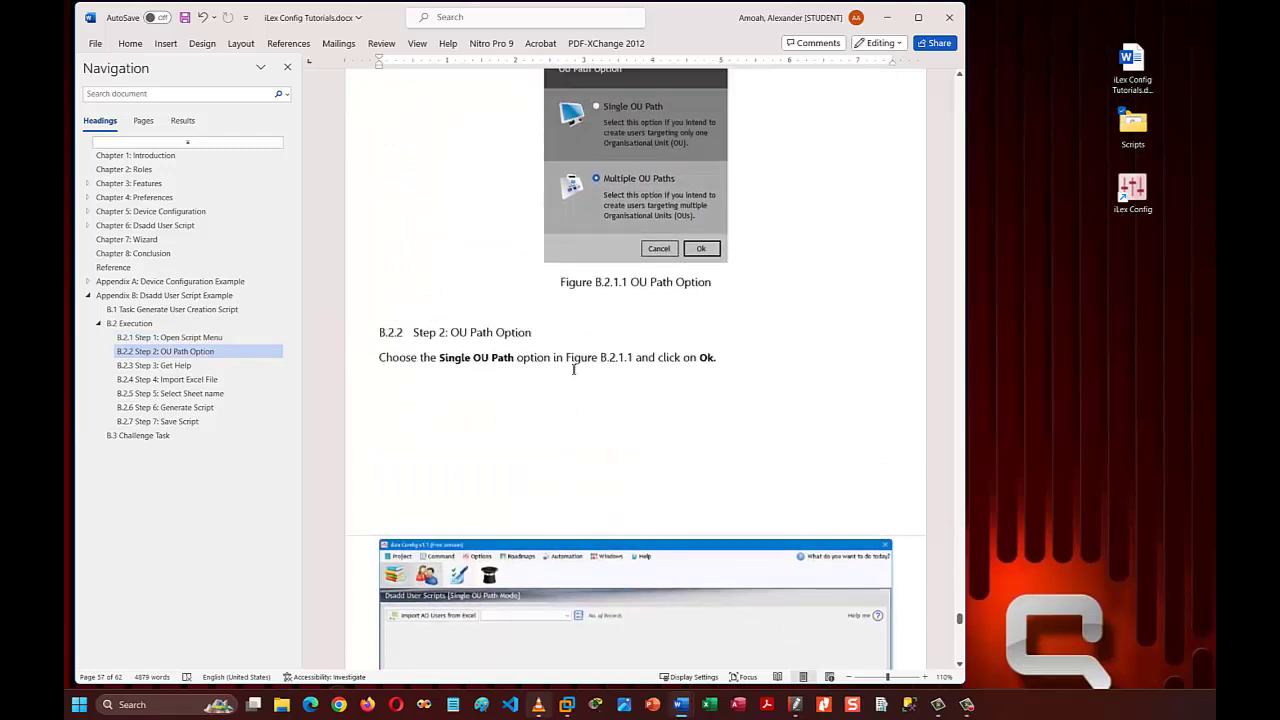
scroll(560, 390, up, 6)
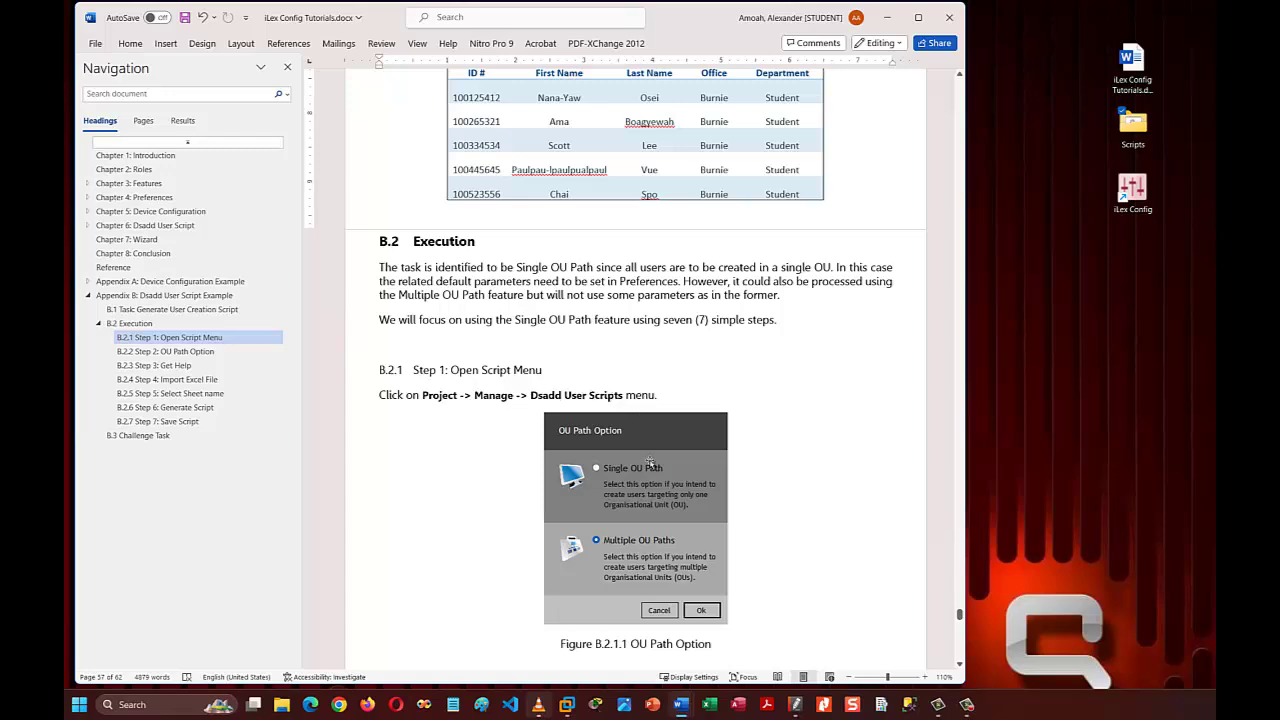
scroll(650, 466, down, 5)
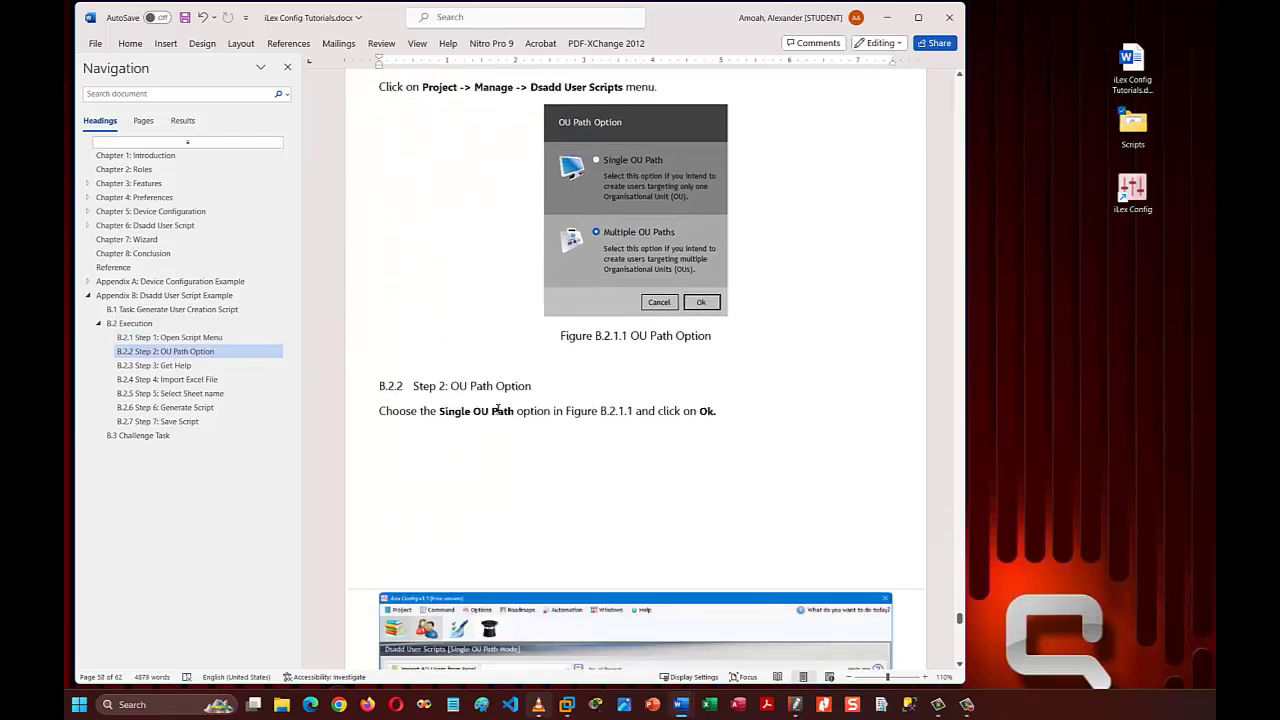
scroll(498, 409, down, 7)
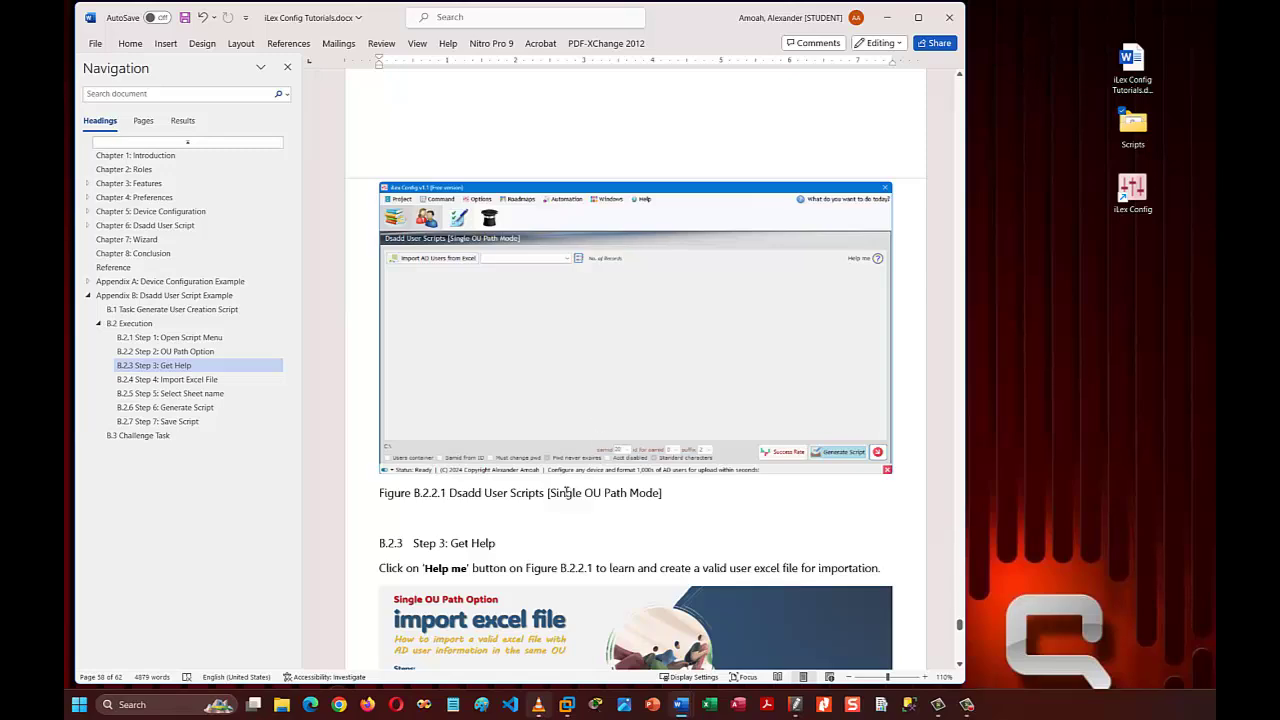
scroll(680, 424, down, 4)
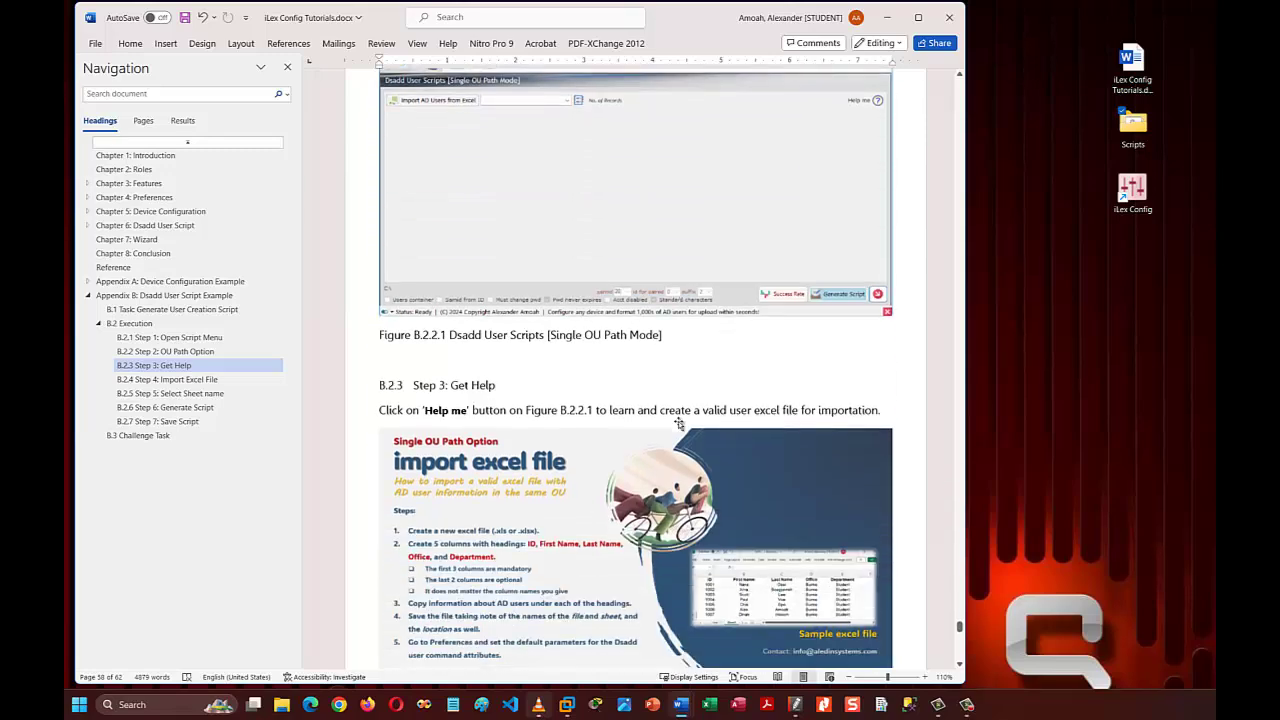
scroll(678, 420, down, 2)
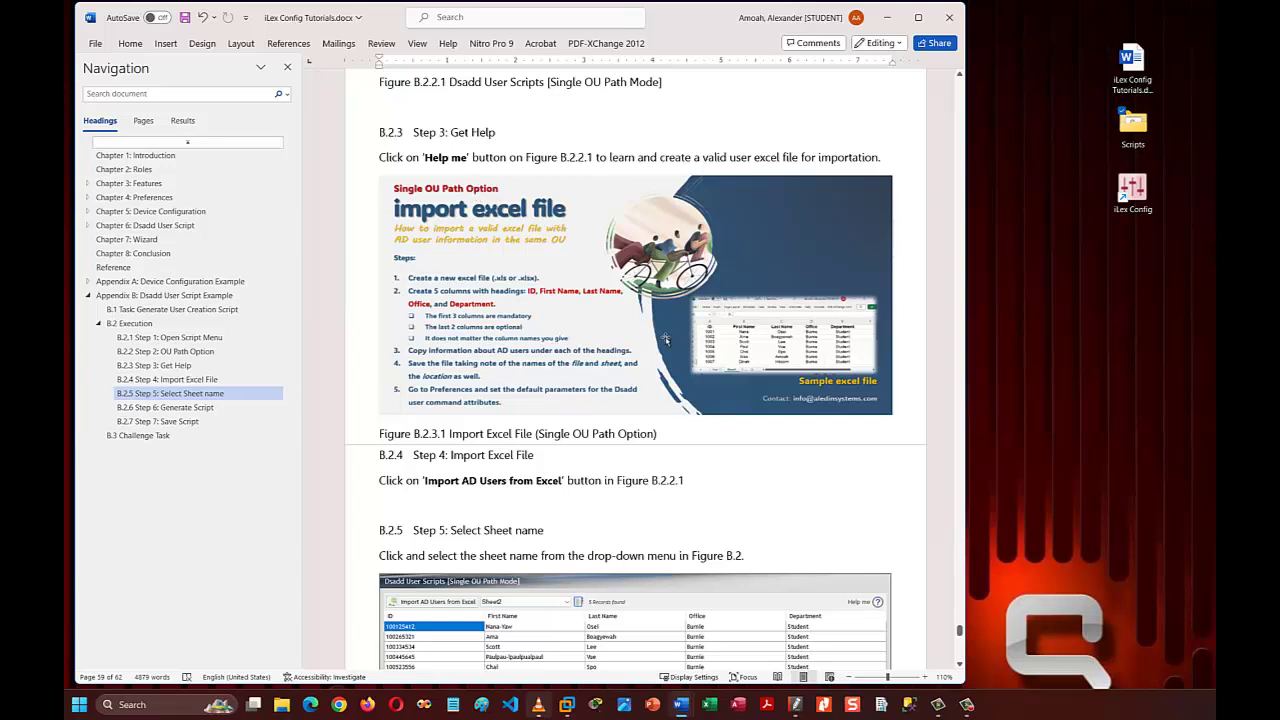
scroll(621, 362, down, 1)
scroll(621, 362, down, 2)
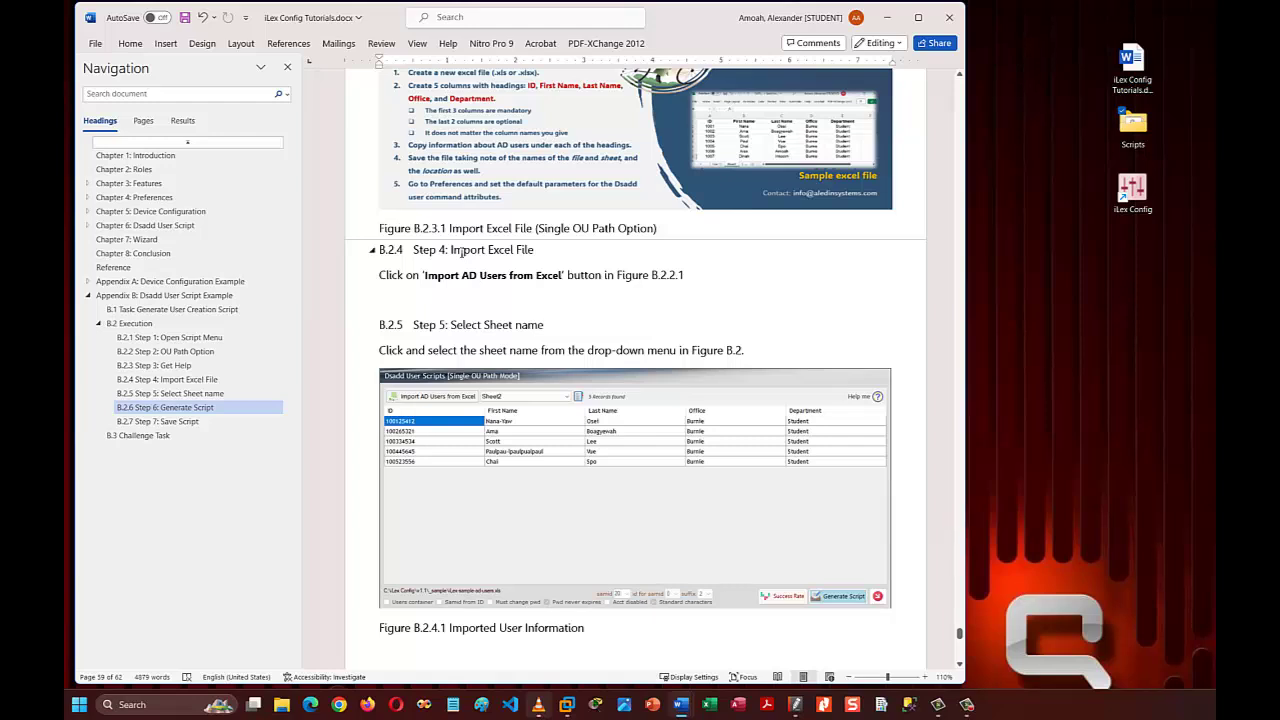
Review steps 4 to 6 of section B.2, on importing the Excel file, selecting the sheet name and generating the script.
drag(462, 252, 514, 252)
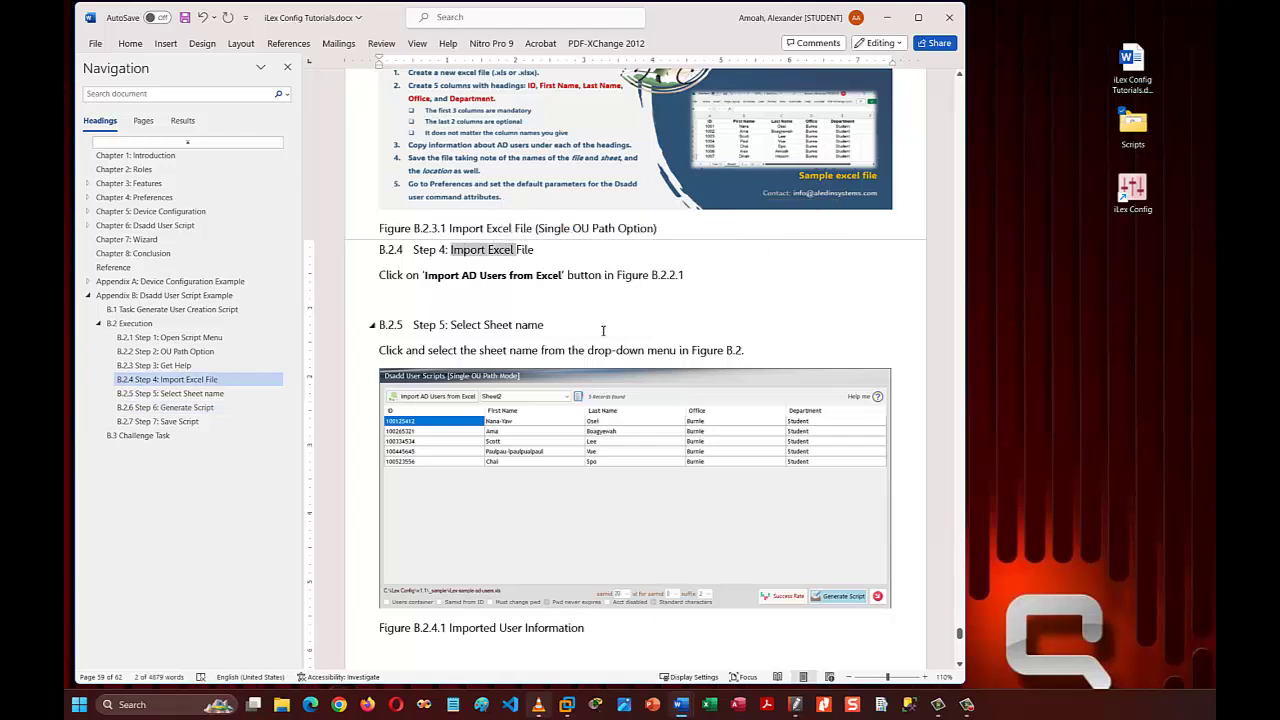
drag(481, 327, 516, 327)
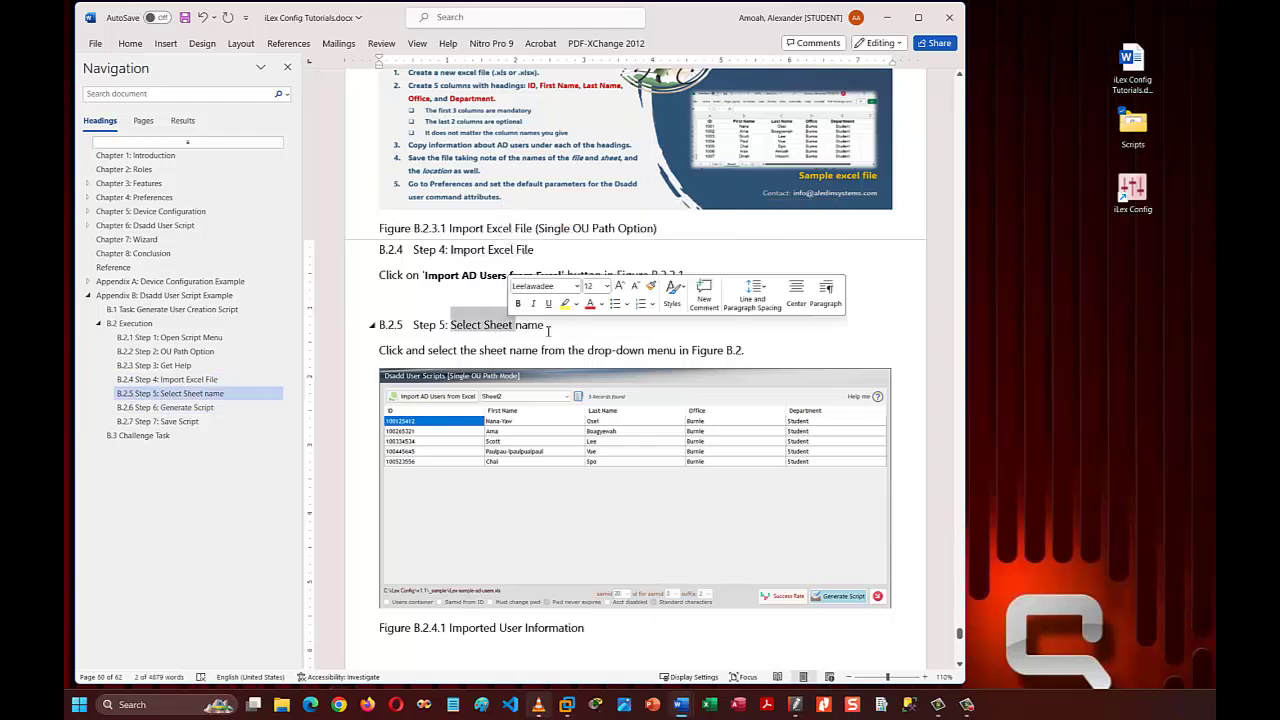
scroll(628, 339, down, 5)
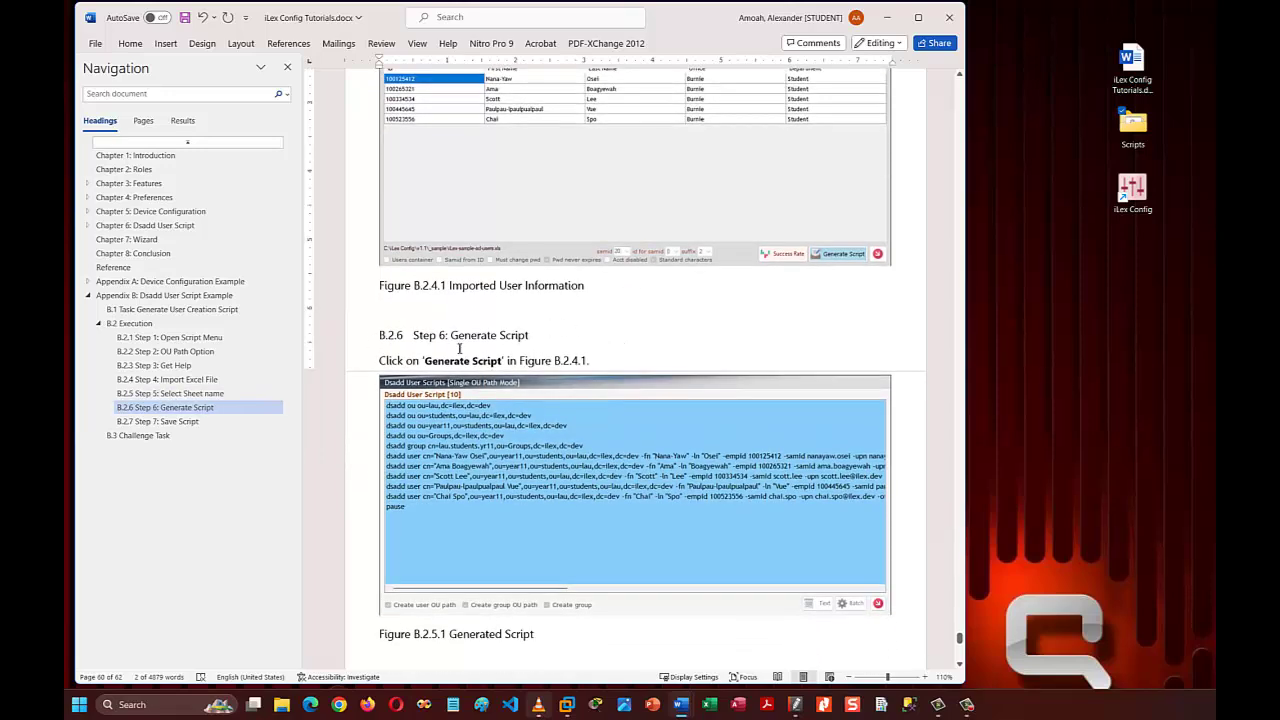
drag(481, 340, 510, 338)
scroll(489, 360, down, 2)
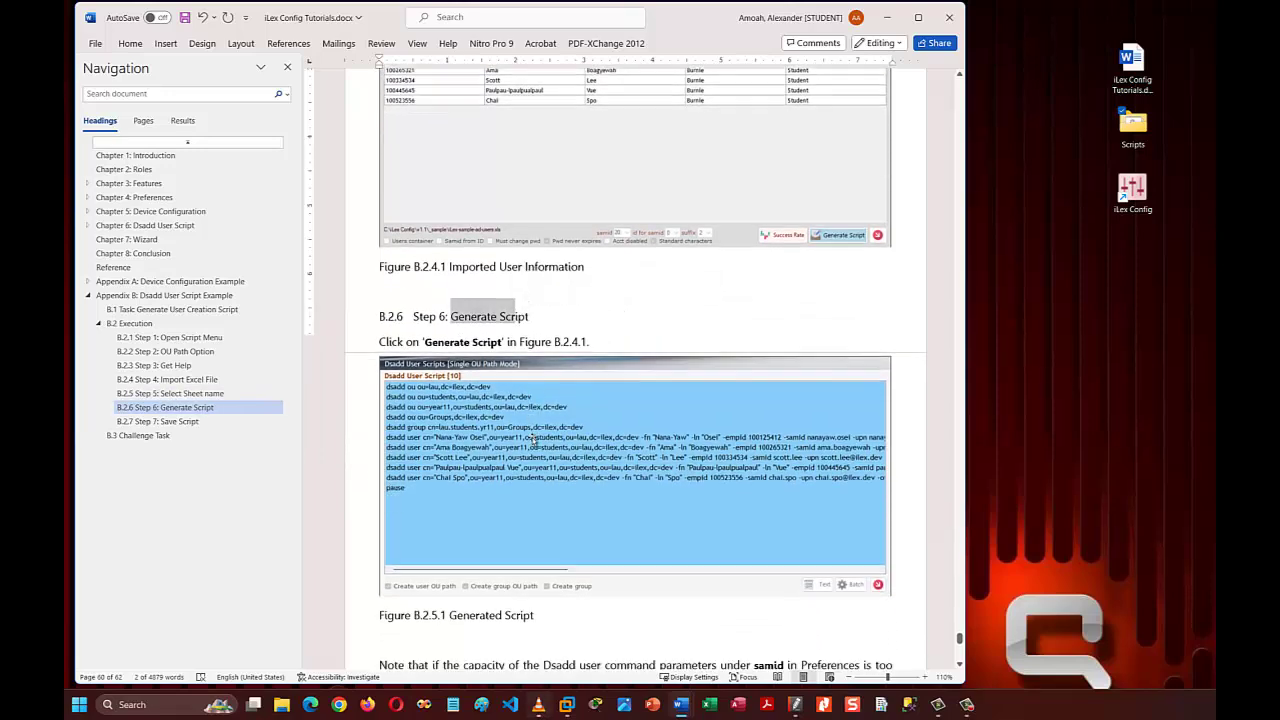
click(489, 365)
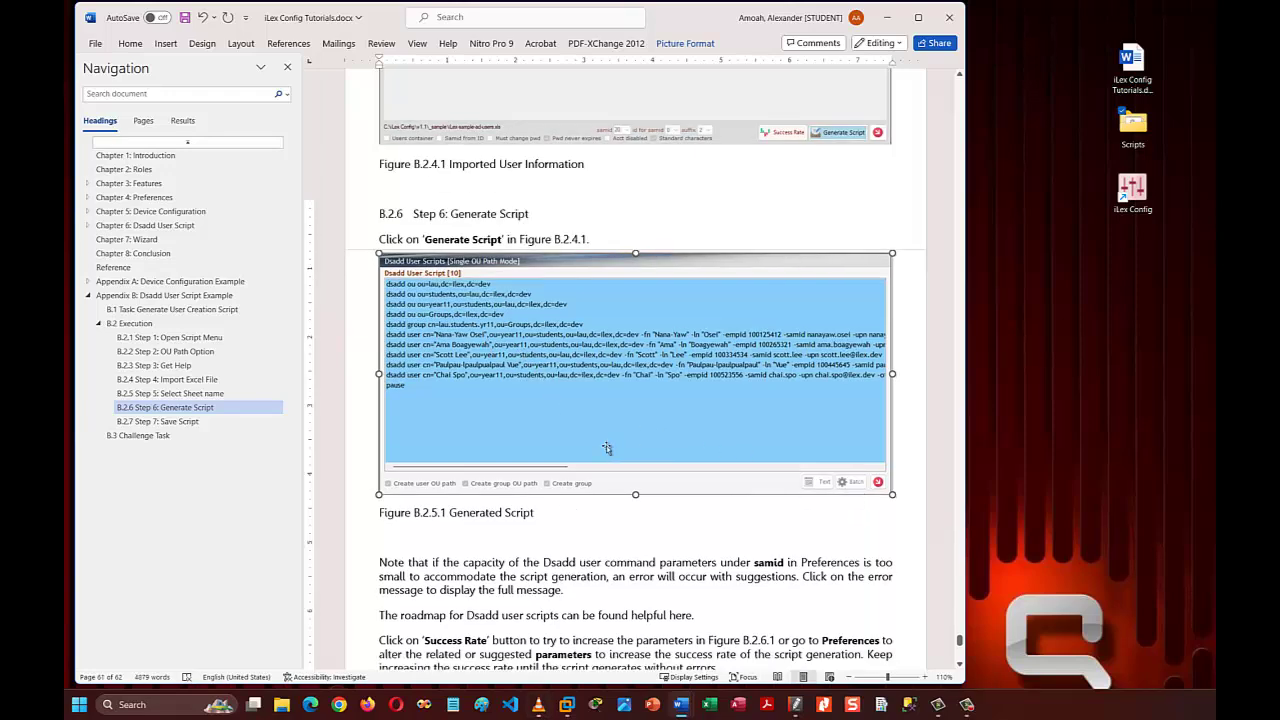
Read the Success Rate guidance, step 7 on saving the script, and the B.3 Challenge Task at the document's end.
scroll(594, 482, down, 6)
scroll(607, 443, down, 4)
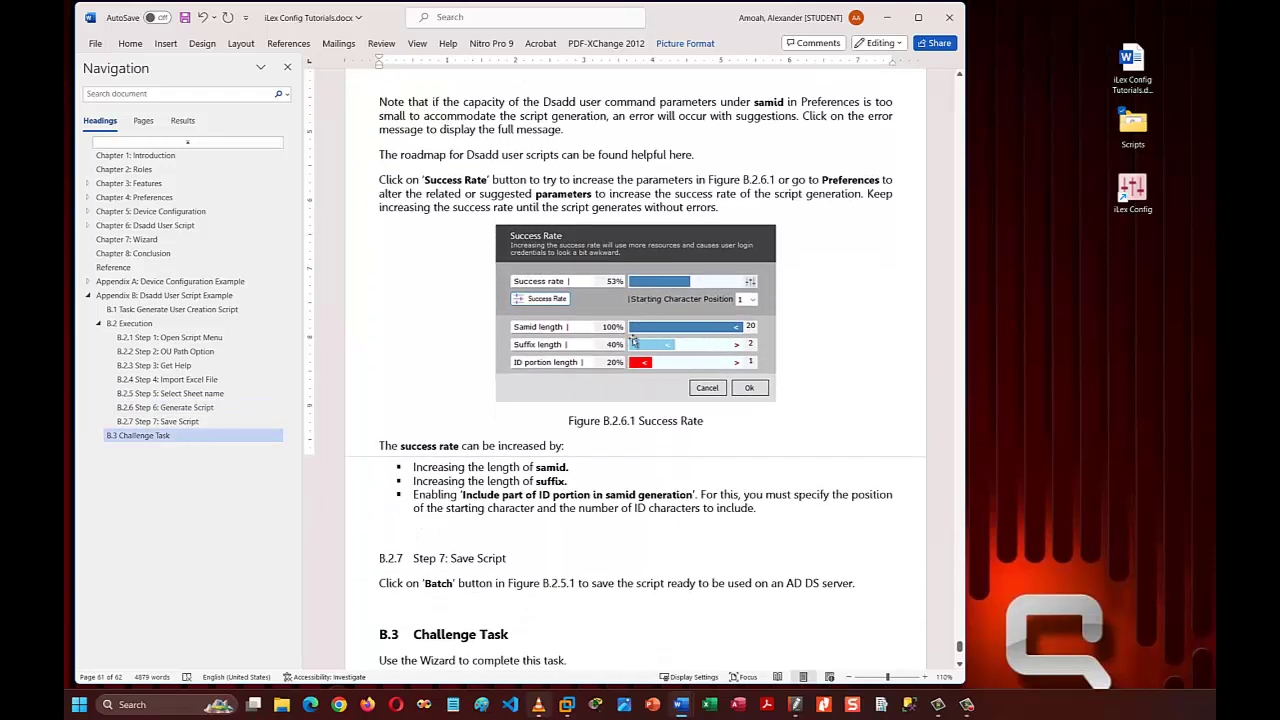
scroll(657, 428, down, 1)
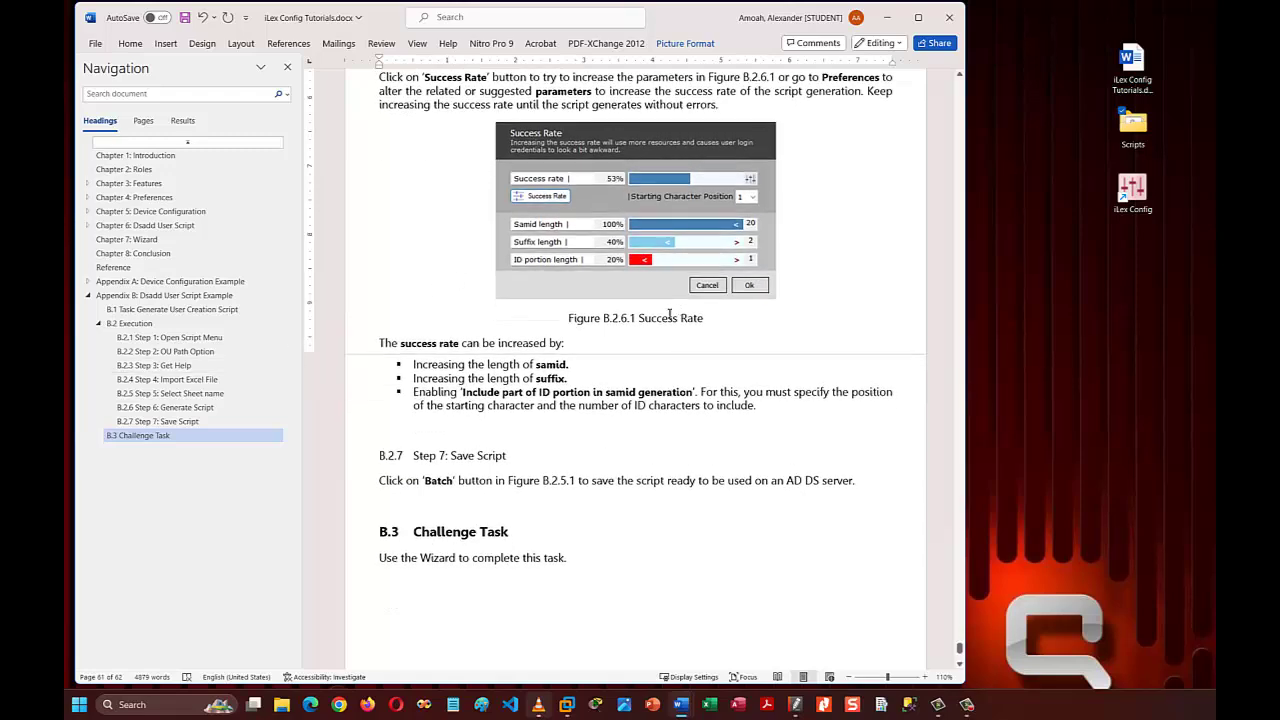
click(564, 343)
text(:)
drag(463, 463, 507, 459)
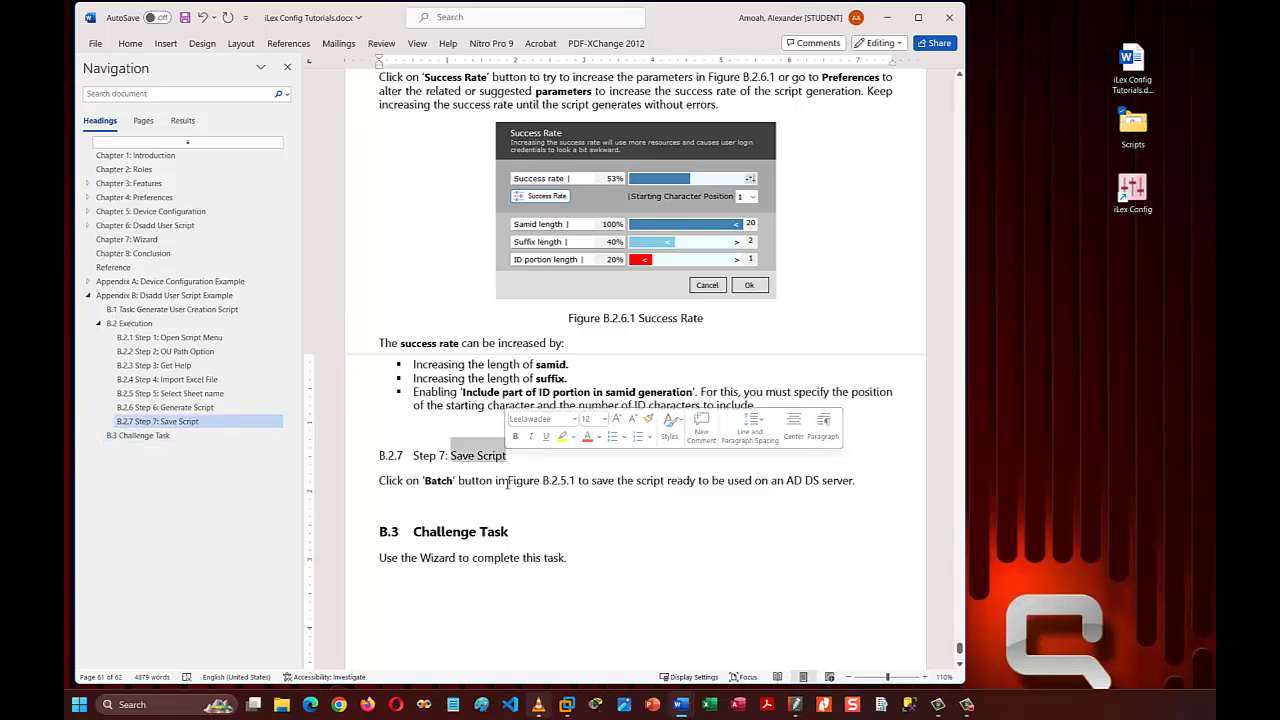
drag(787, 481, 853, 481)
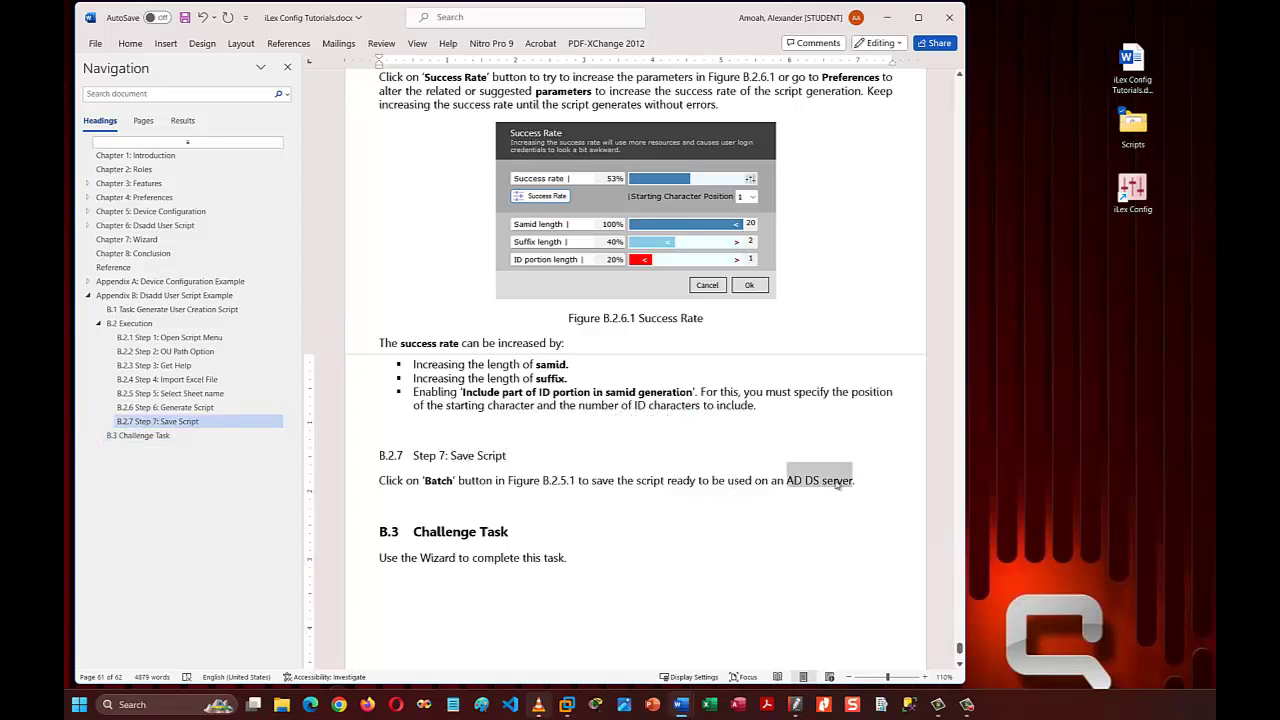
scroll(499, 433, down, 3)
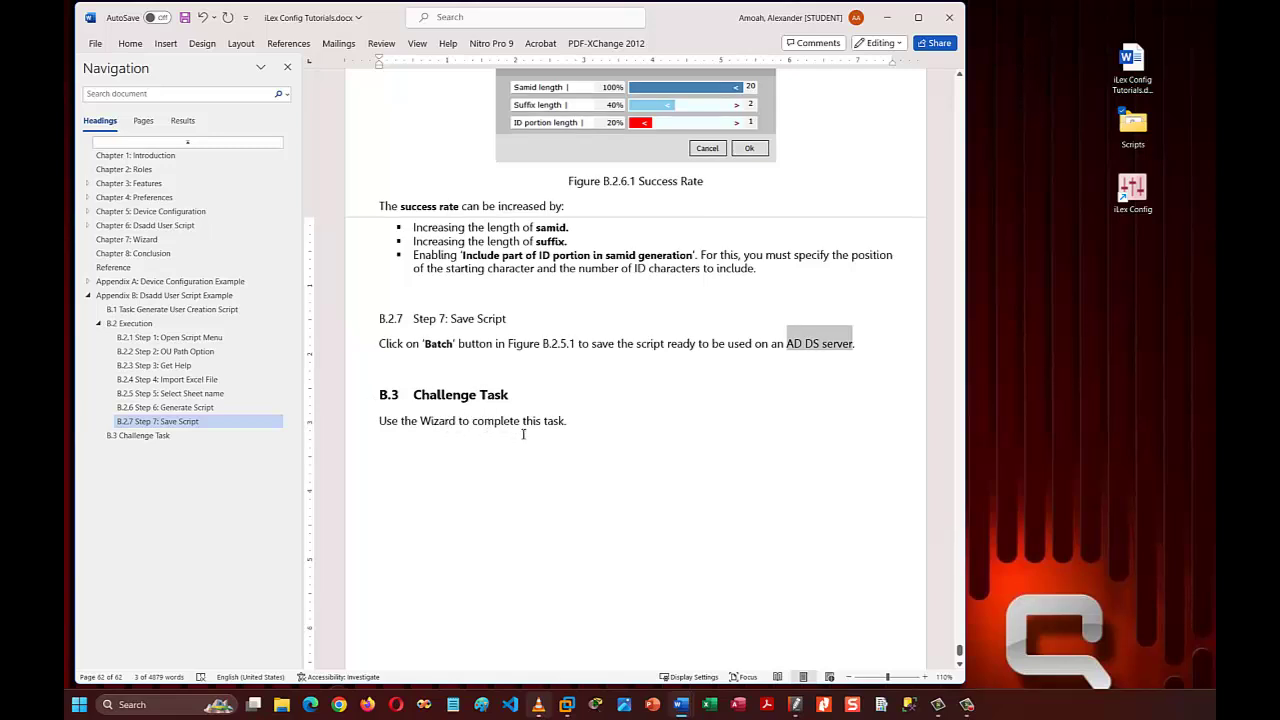
click(588, 424)
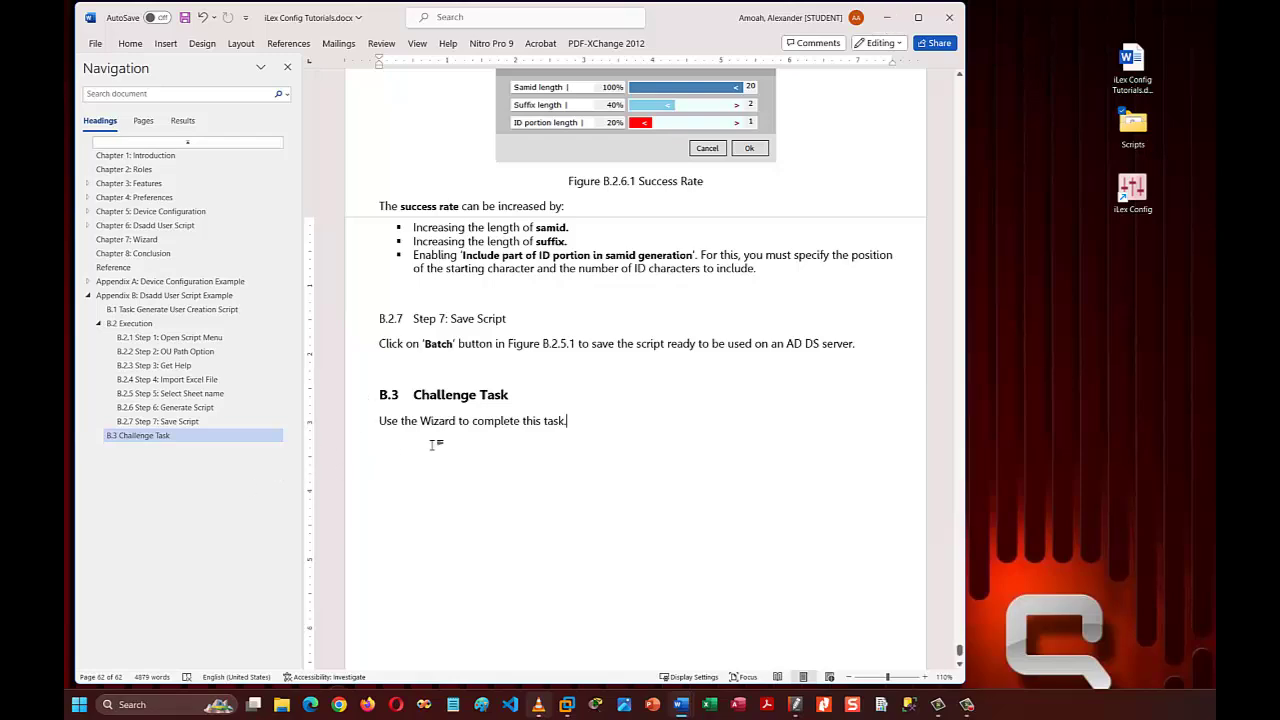
scroll(425, 436, up, 3)
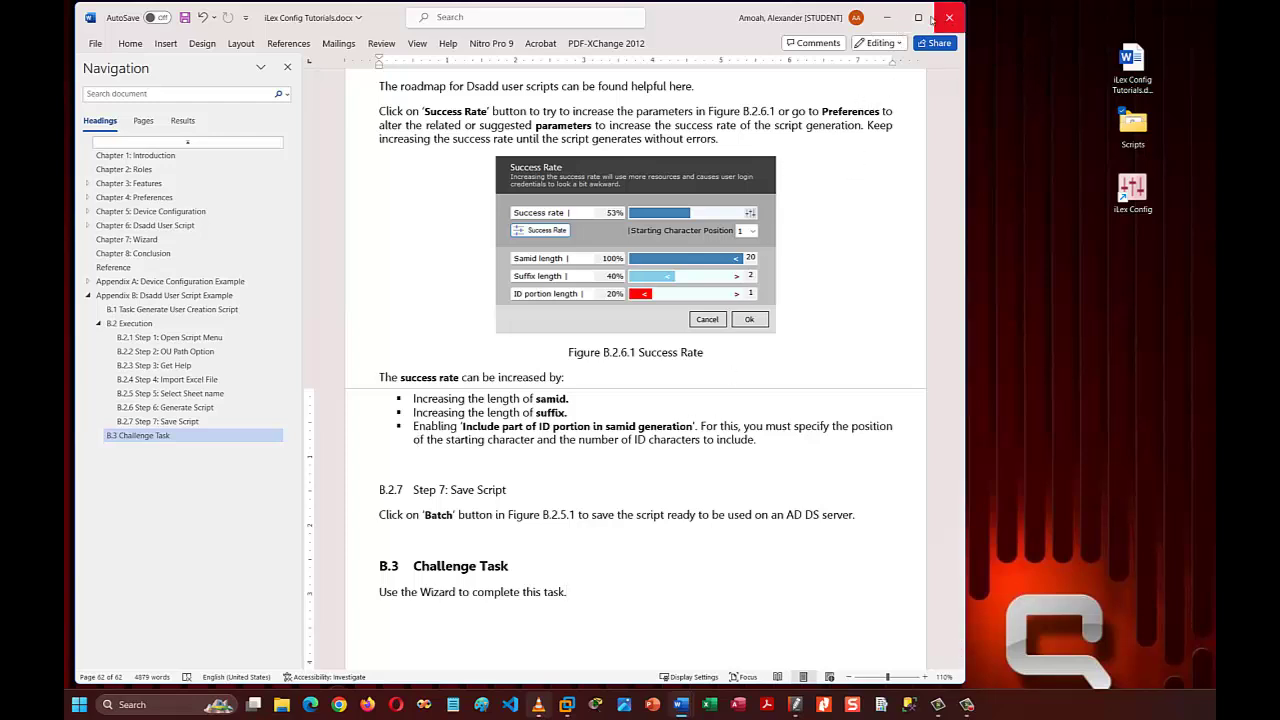
Minimize the tutorial document and launch iLex Config from the desktop.
click(886, 18)
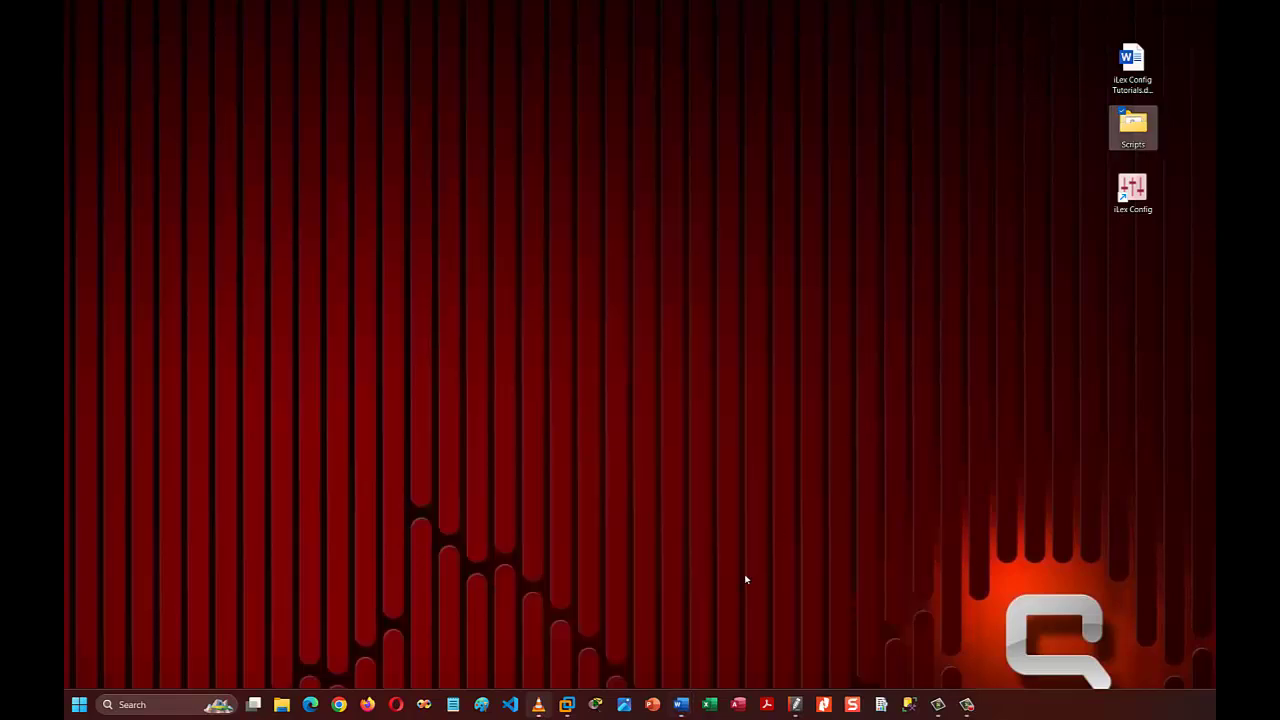
double_click(1134, 196)
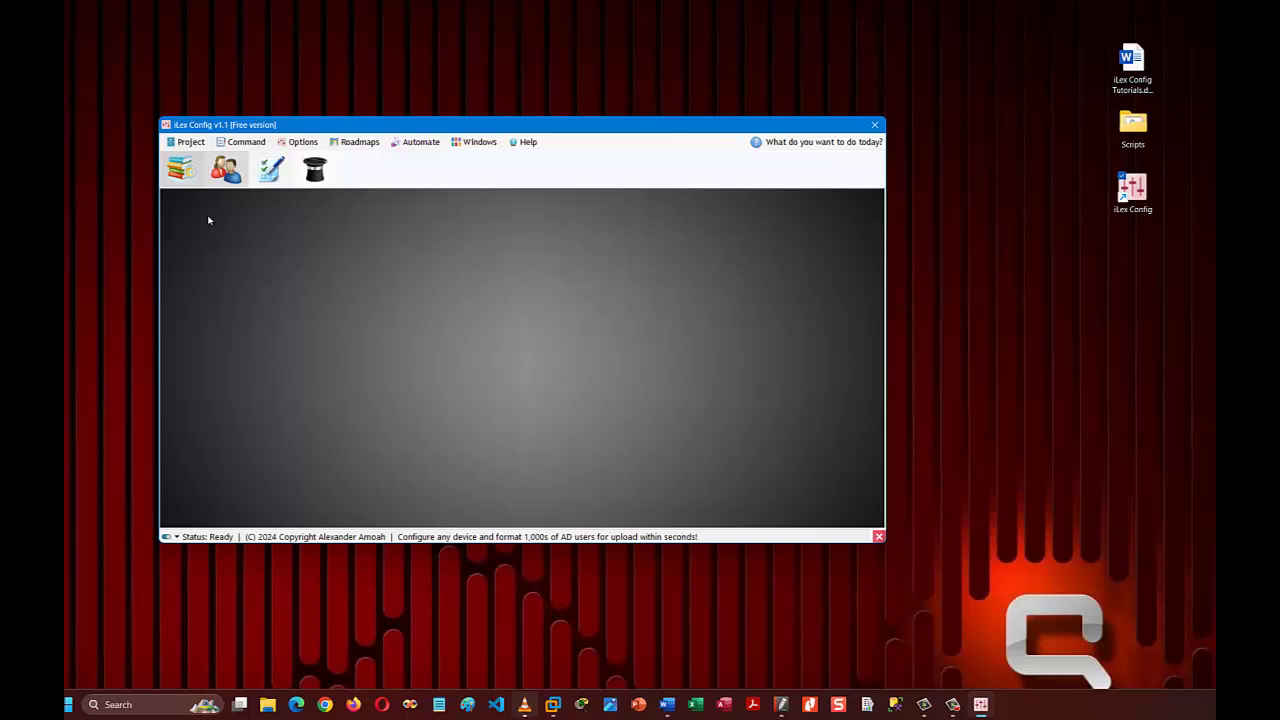
click(226, 170)
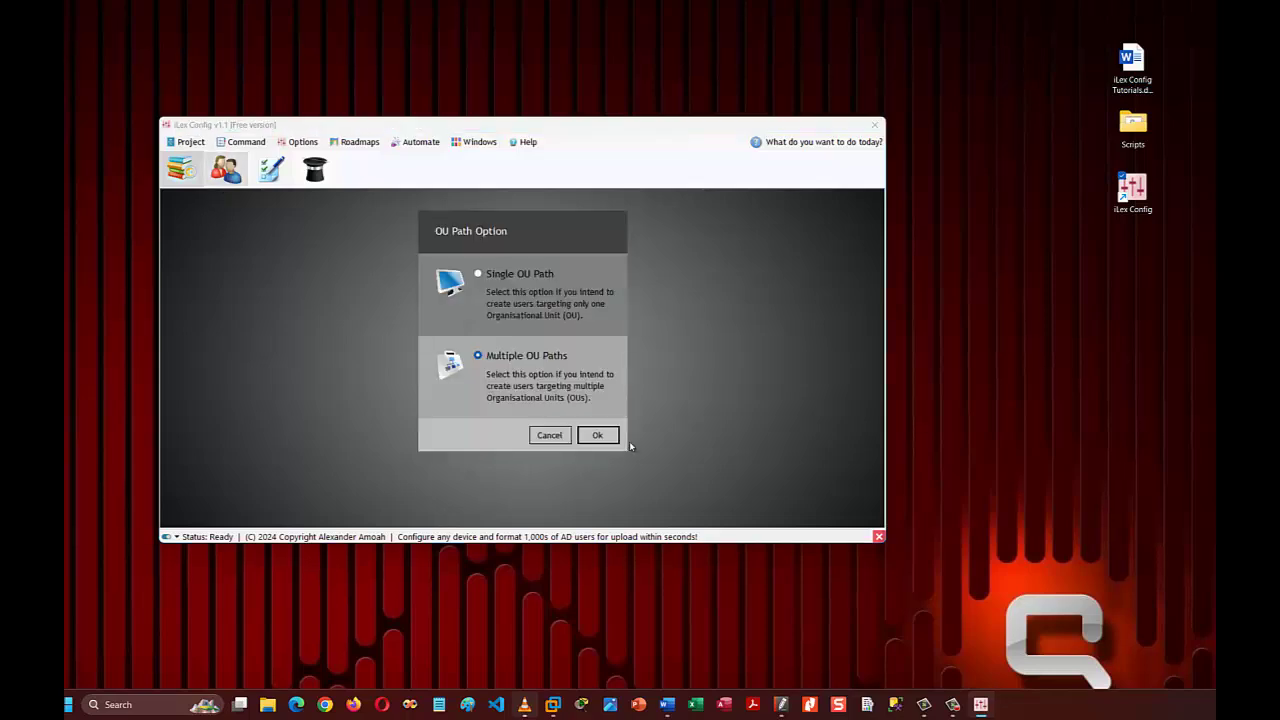
click(597, 435)
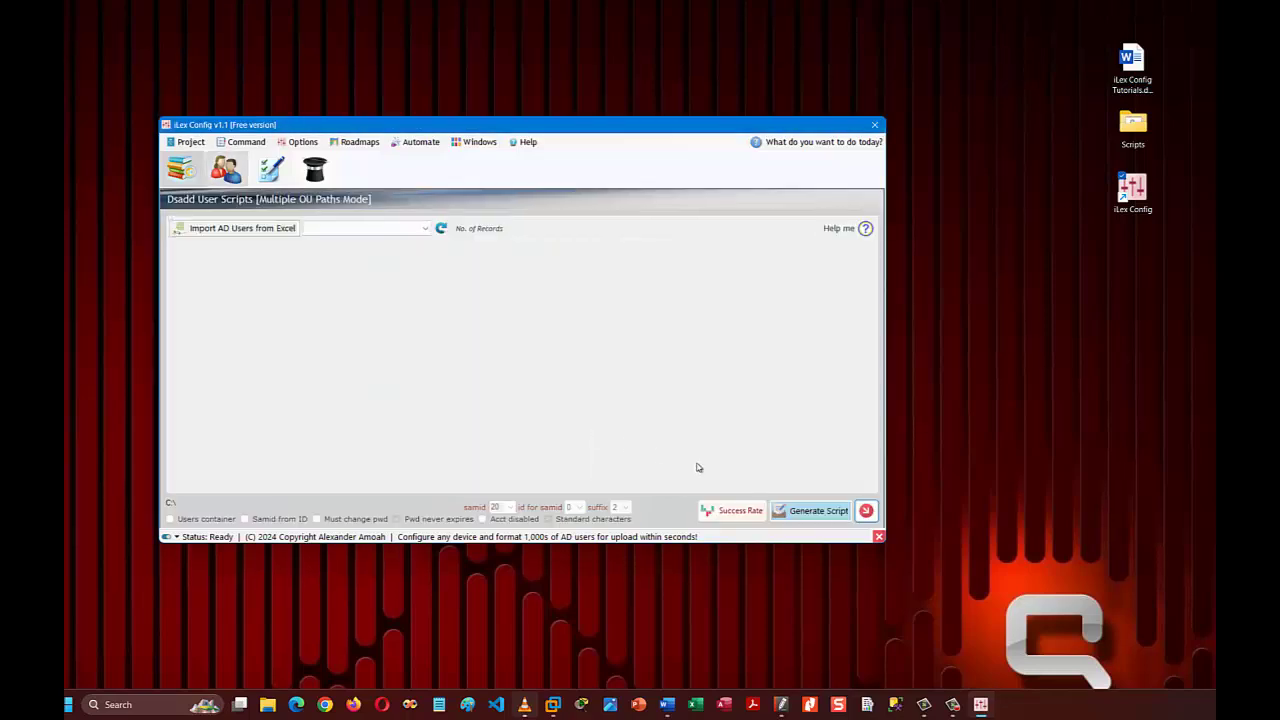
click(867, 511)
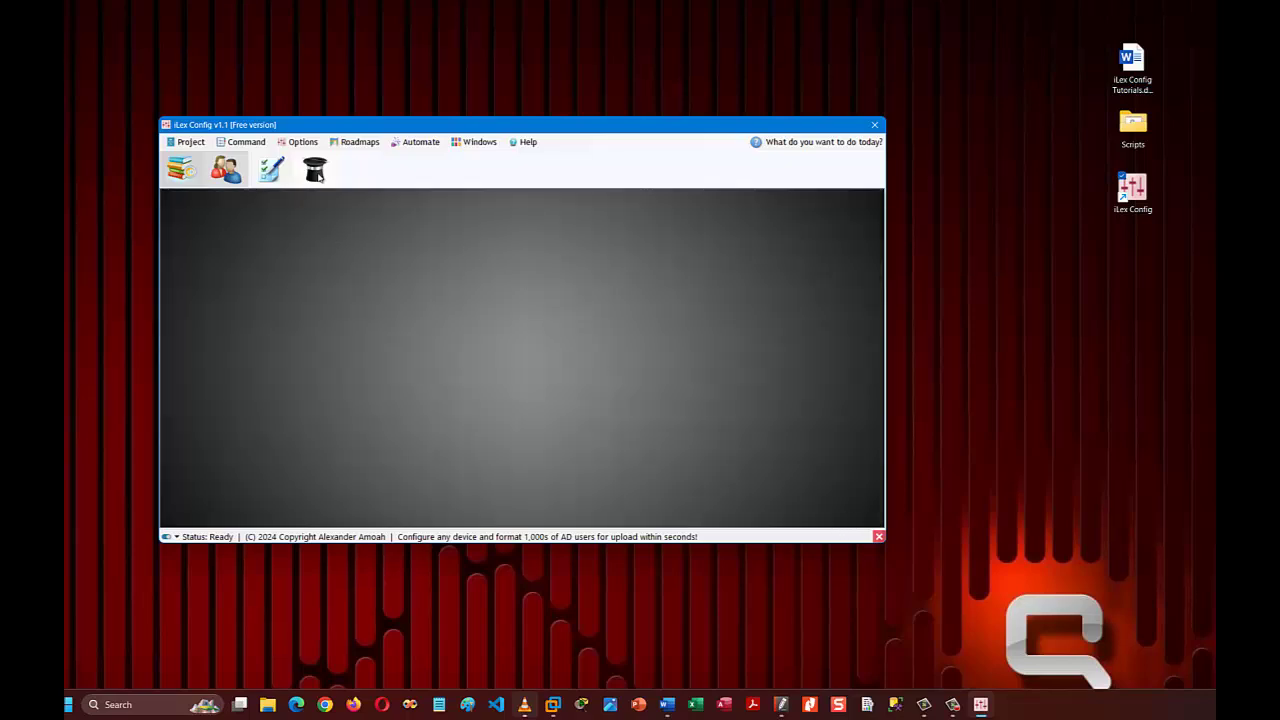
Start the iLex Config Wizard, choosing Dsadd User Script as the task and Multiple OU Paths as the target.
click(316, 172)
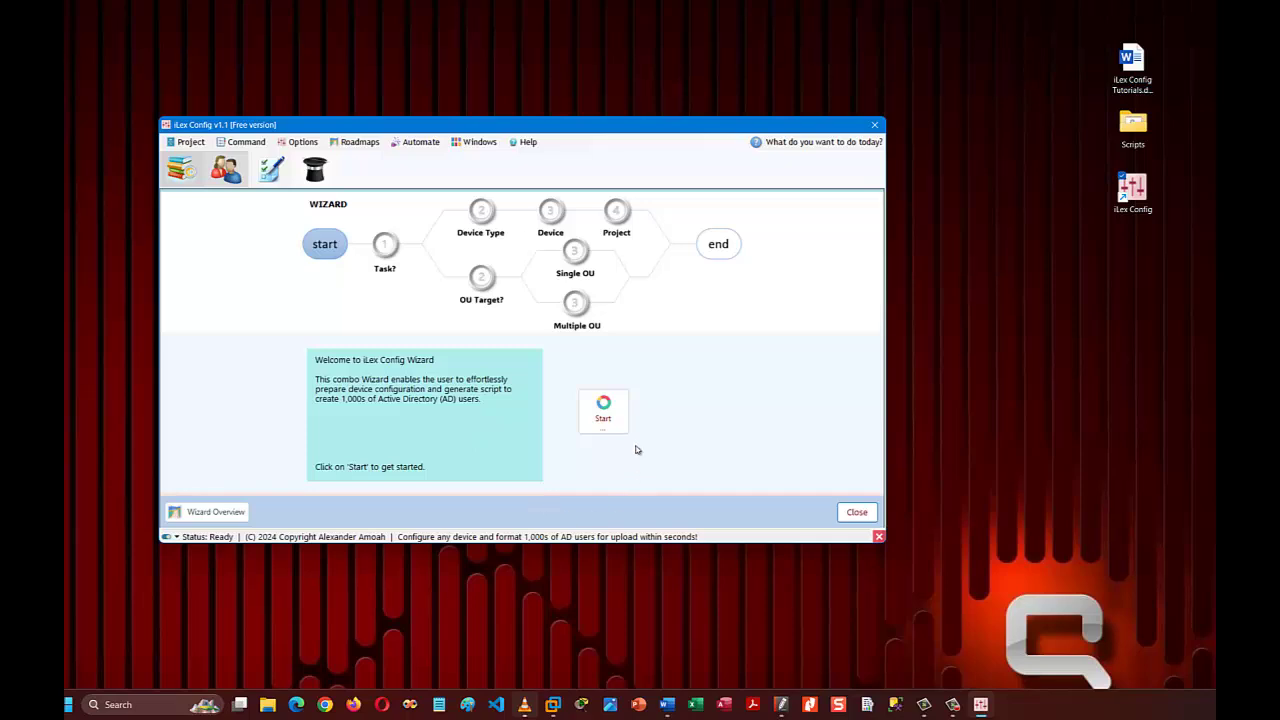
click(606, 418)
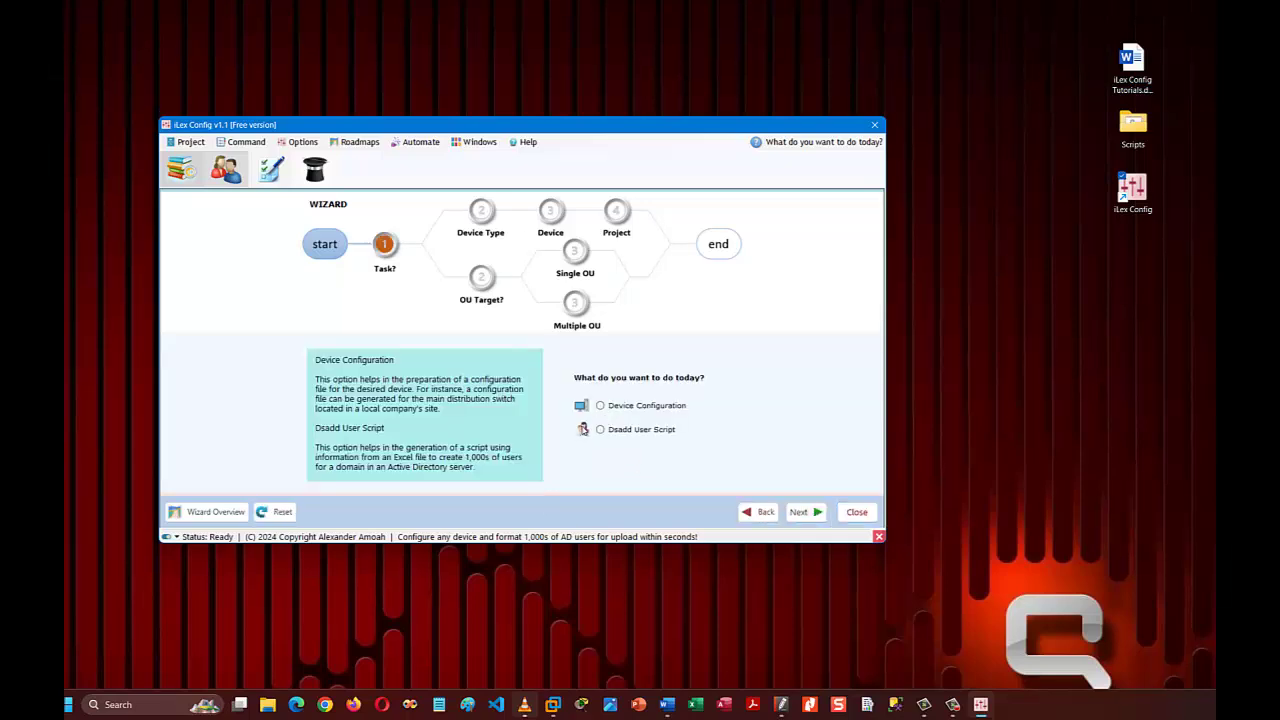
click(601, 430)
click(806, 512)
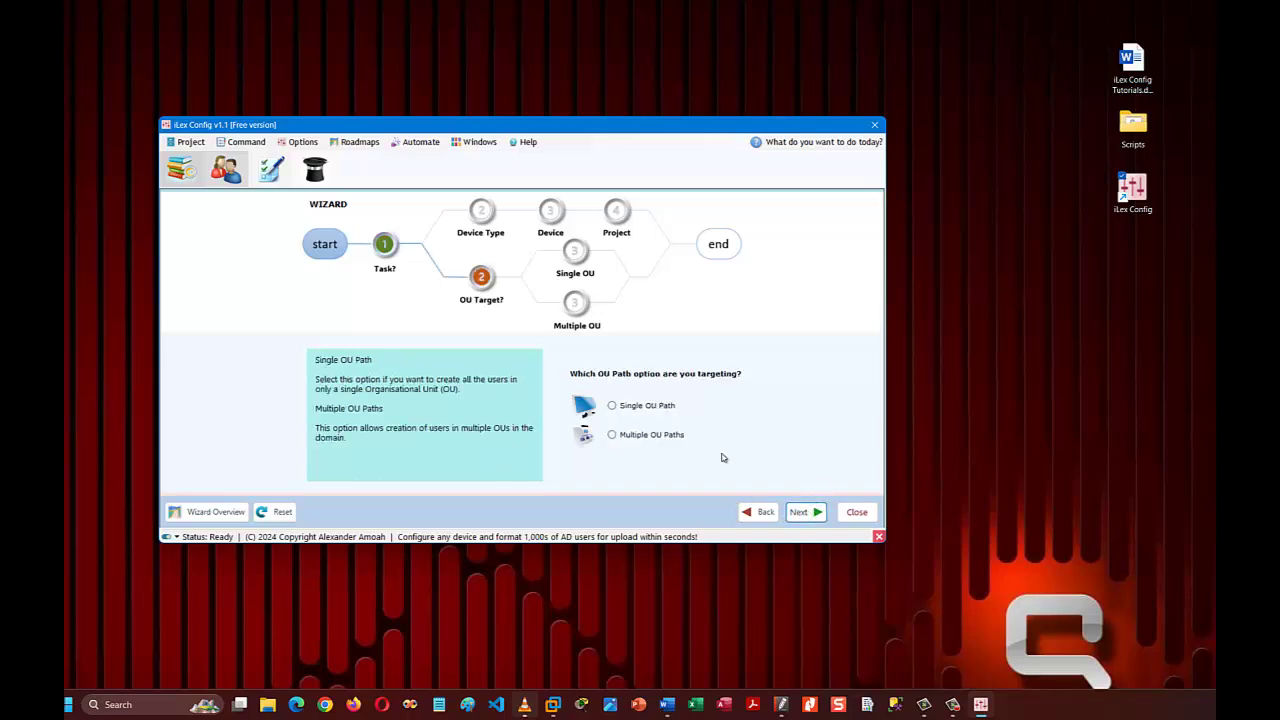
click(628, 438)
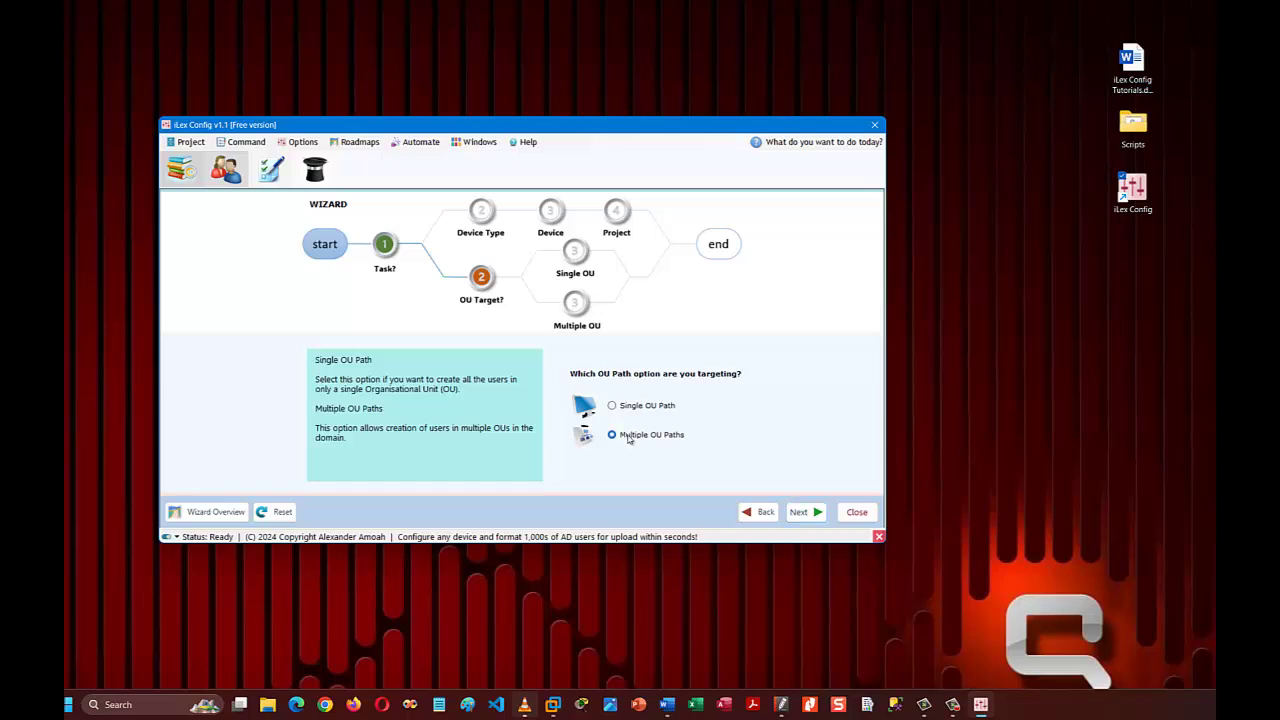
click(805, 512)
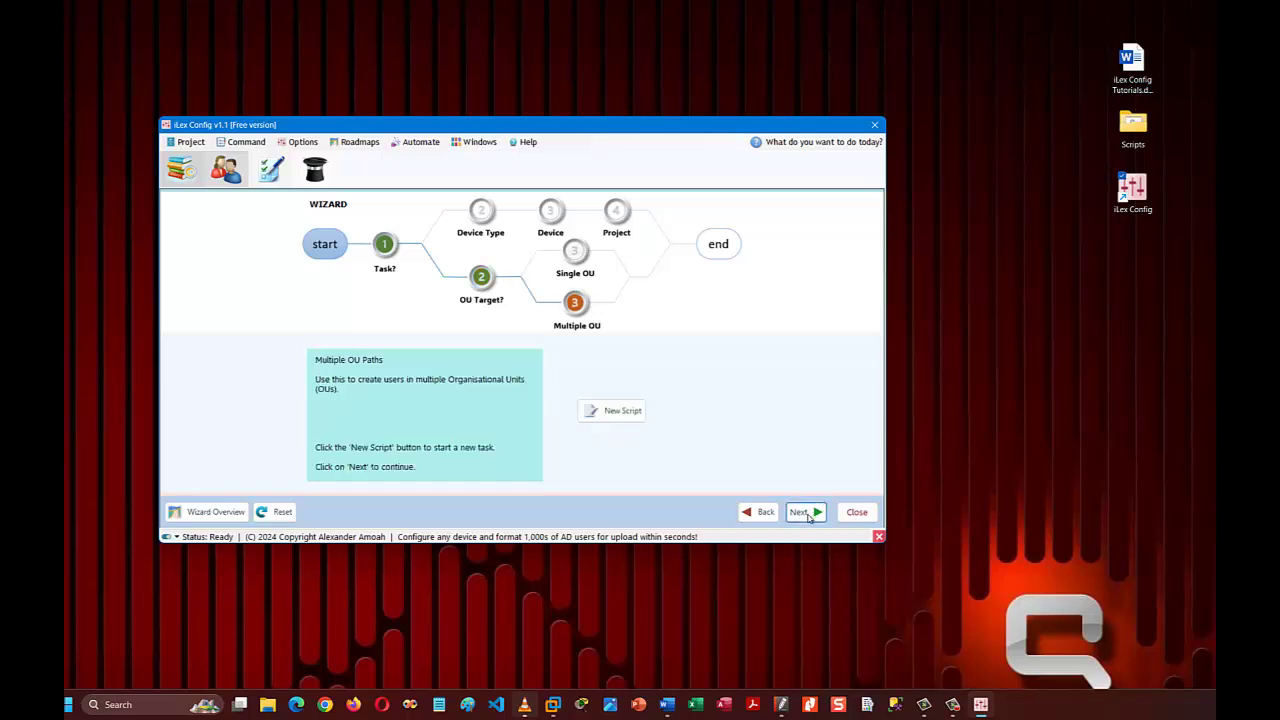
Start a new multiple-OU script and import the Multiple Test Data sheet from ilex.dev - all - users.xlsx.
click(608, 414)
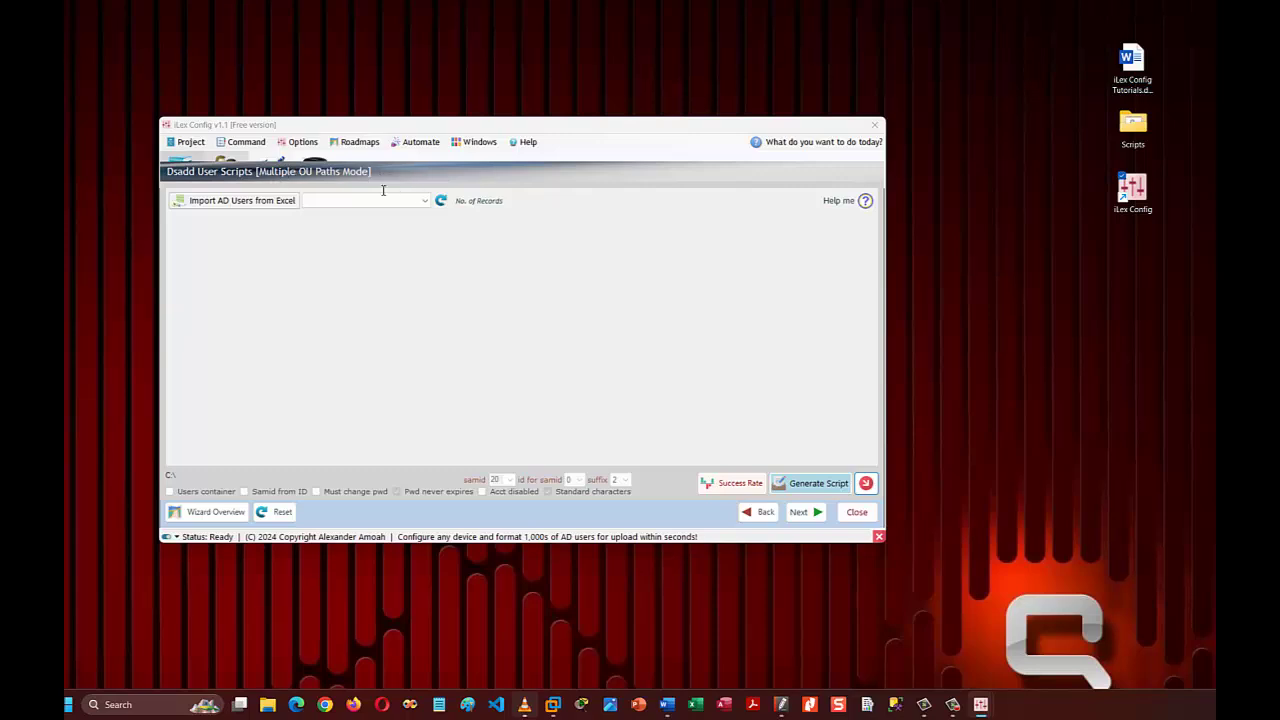
click(272, 201)
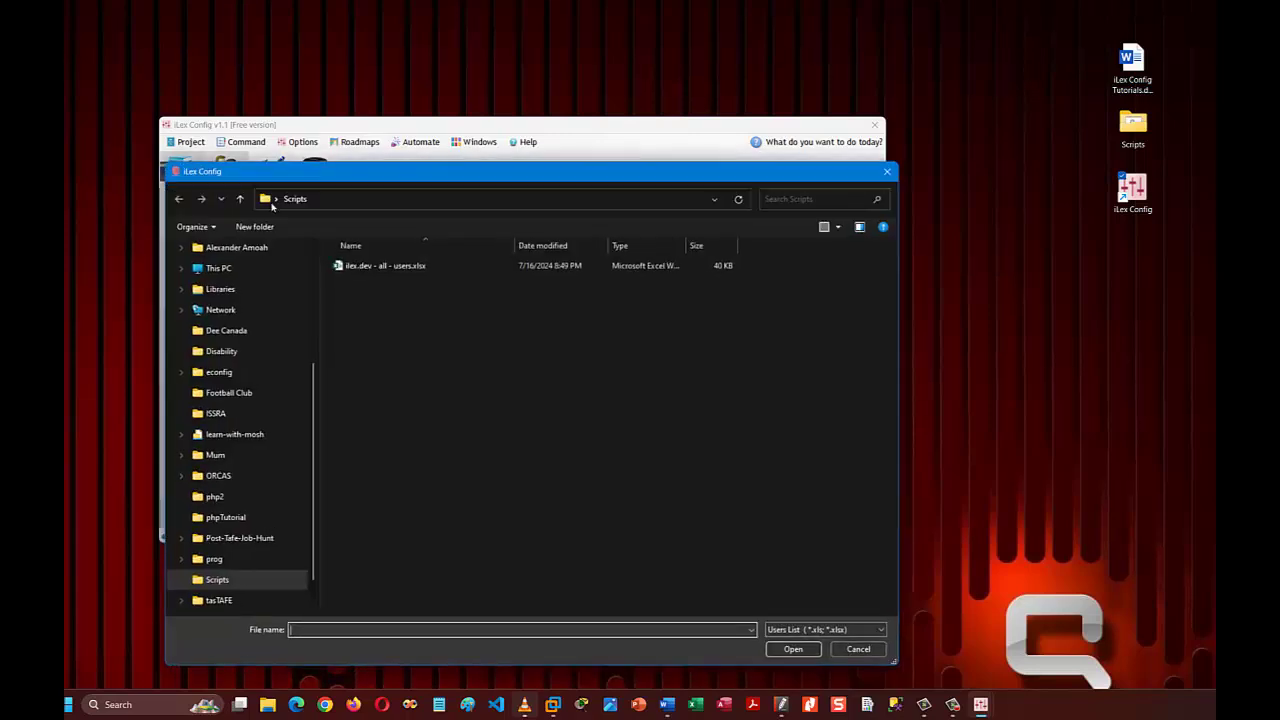
double_click(377, 270)
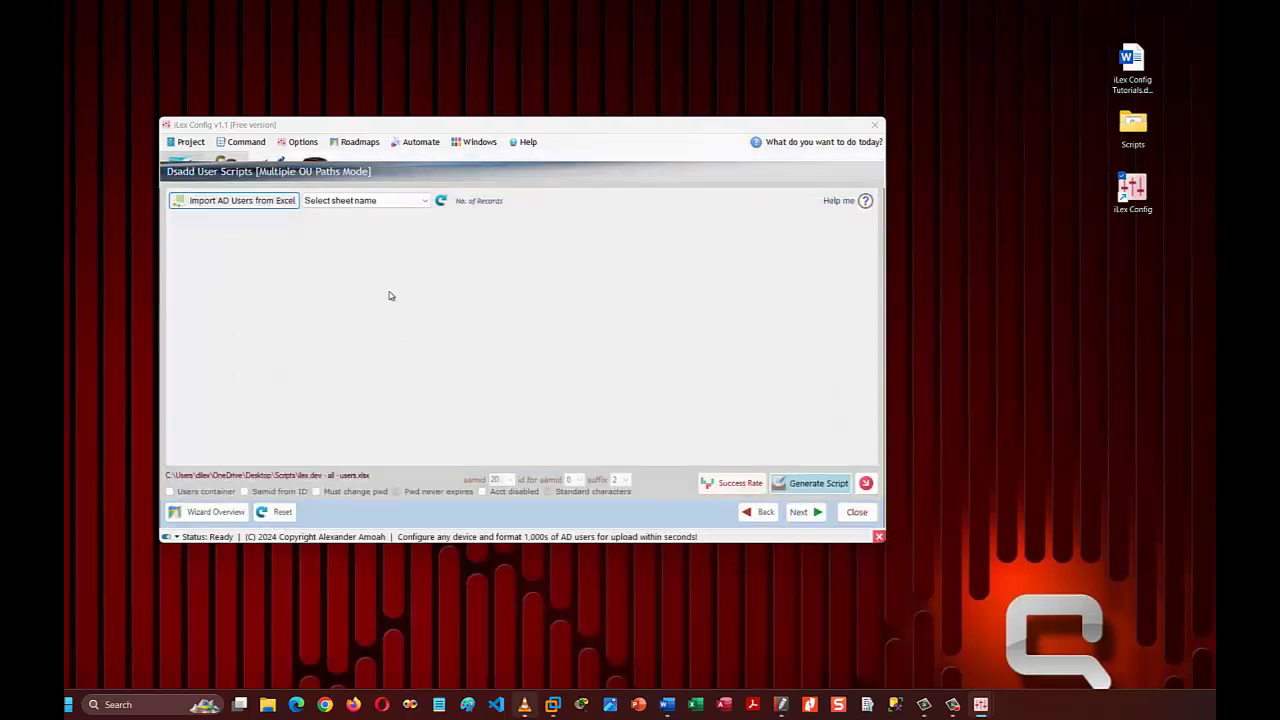
click(404, 206)
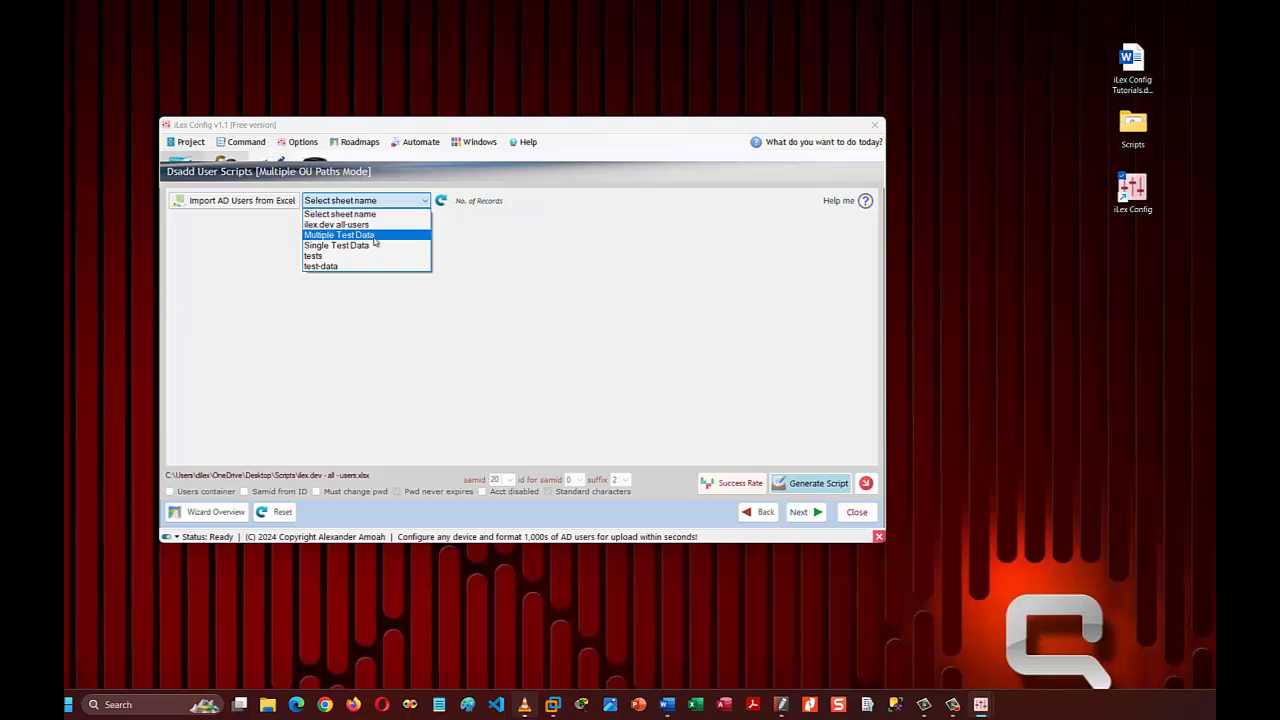
click(386, 236)
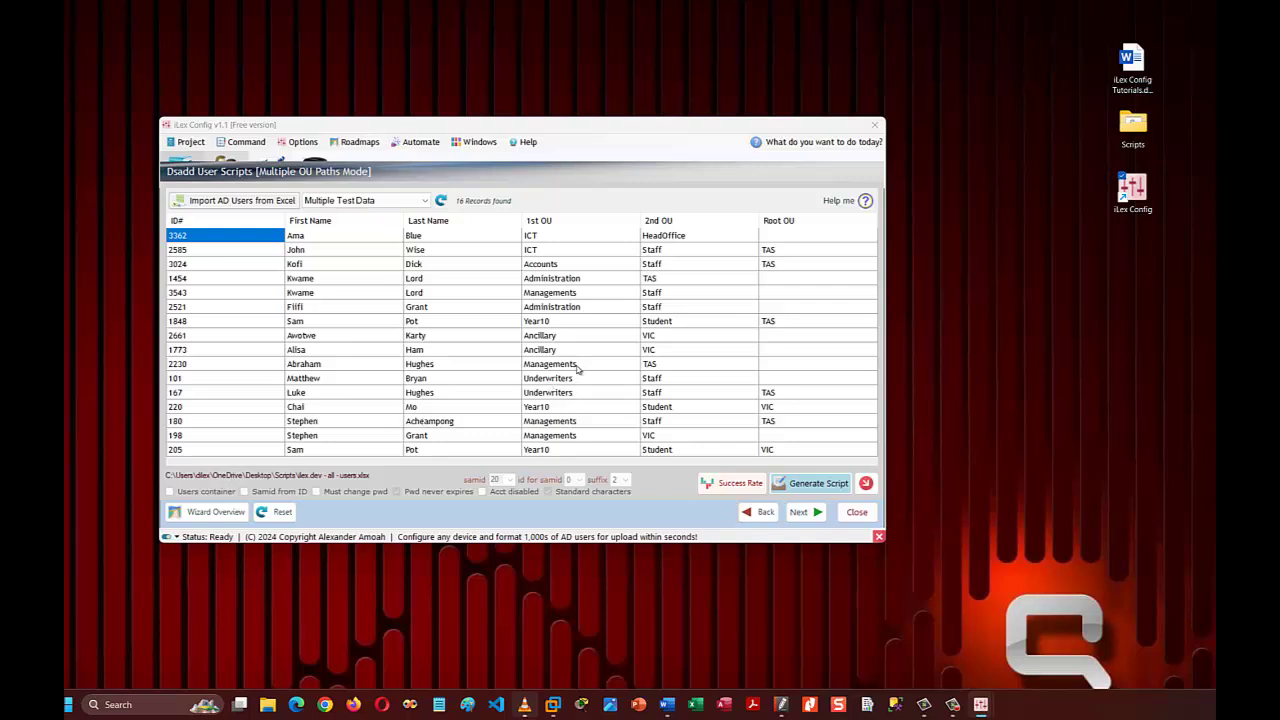
Look over the imported user records and read the help on importing an Excel file with multiple OU paths.
click(436, 369)
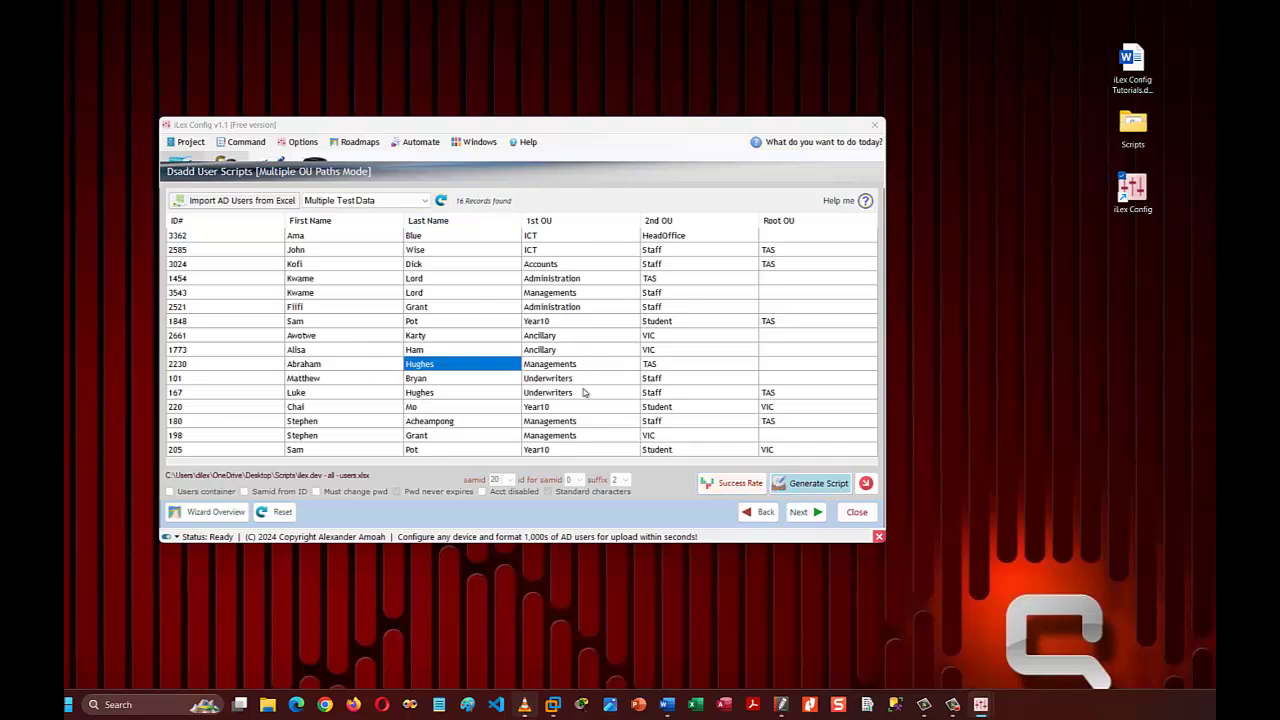
click(858, 201)
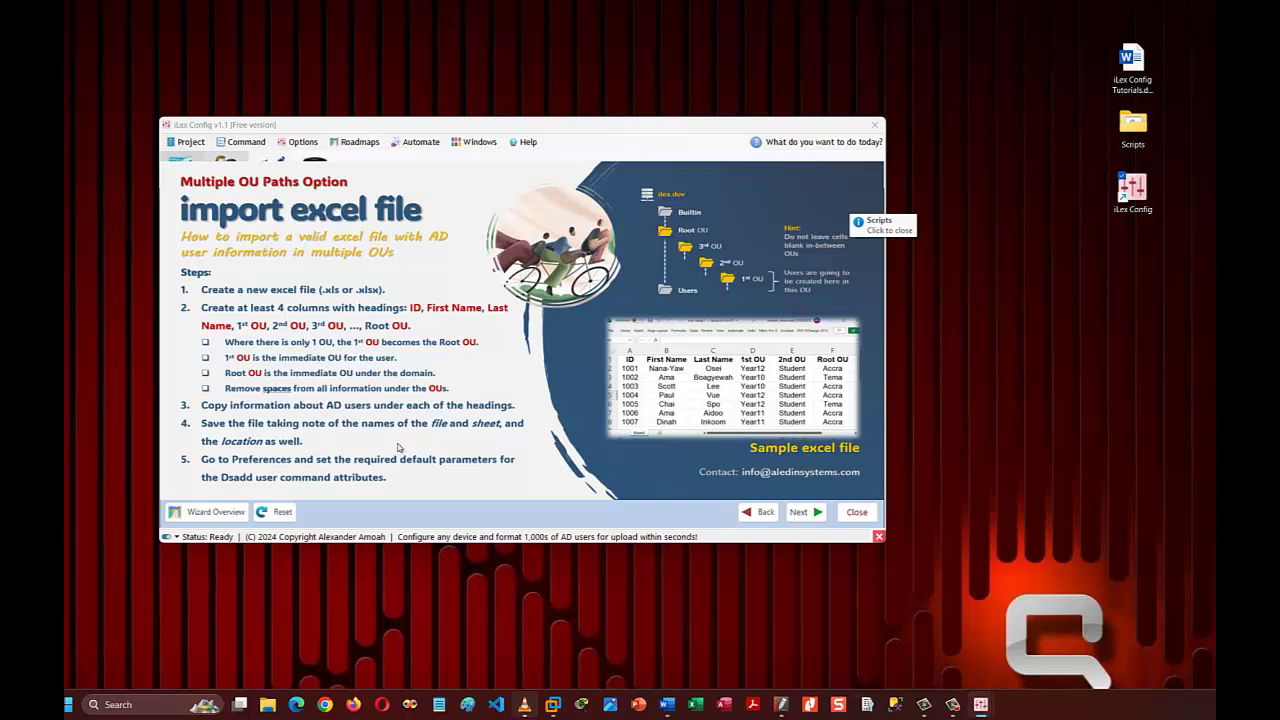
click(857, 512)
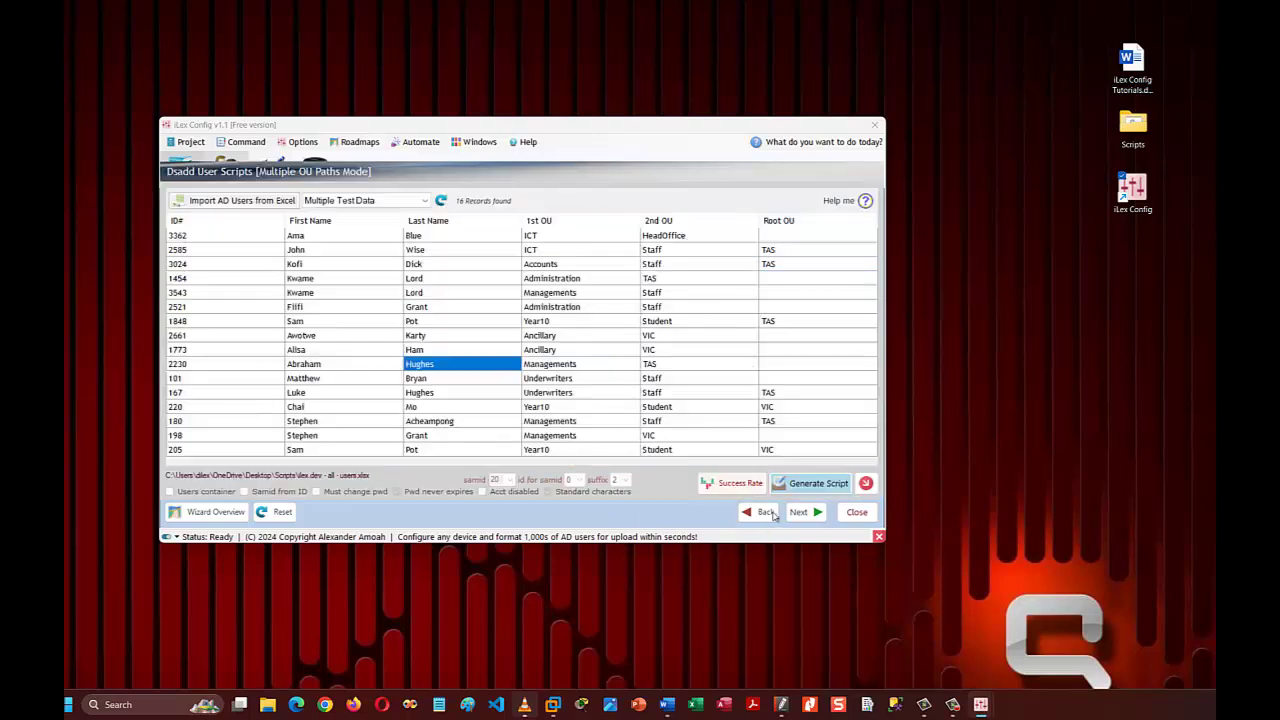
Generate the Dsadd user script from the imported records and review its OU, group and user commands through to the end.
click(818, 484)
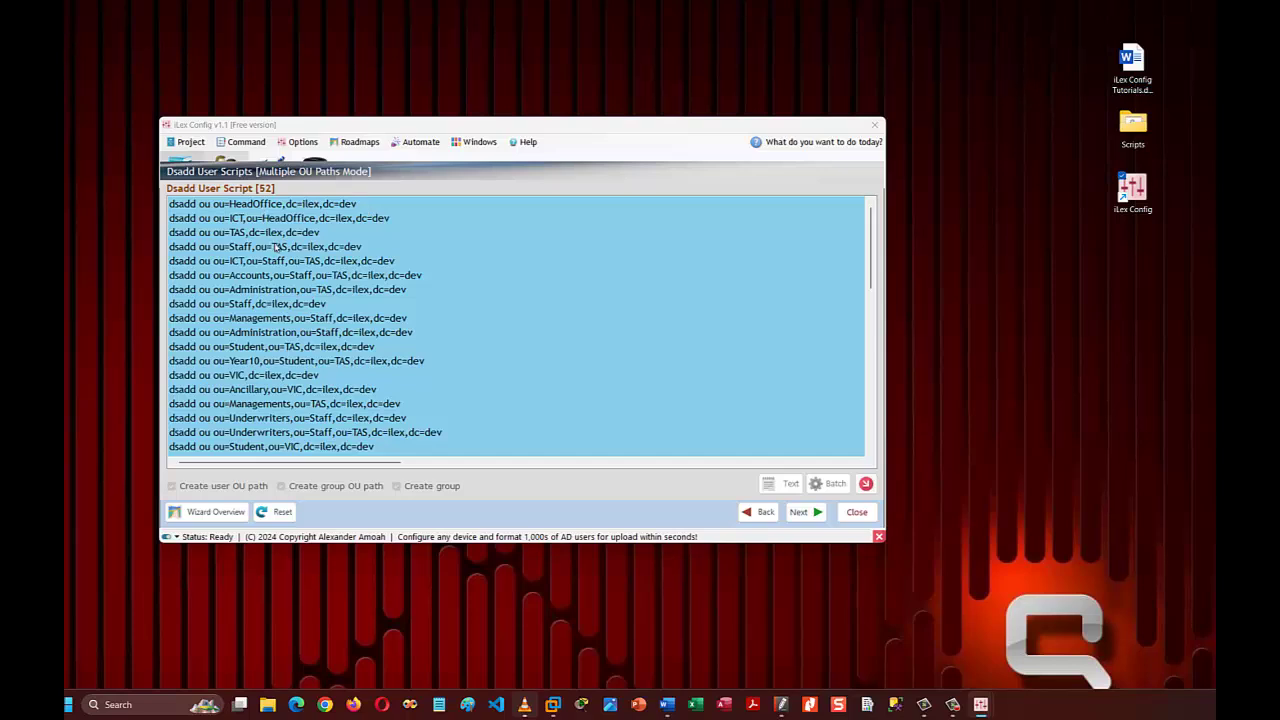
scroll(305, 340, down, 5)
scroll(310, 345, down, 2)
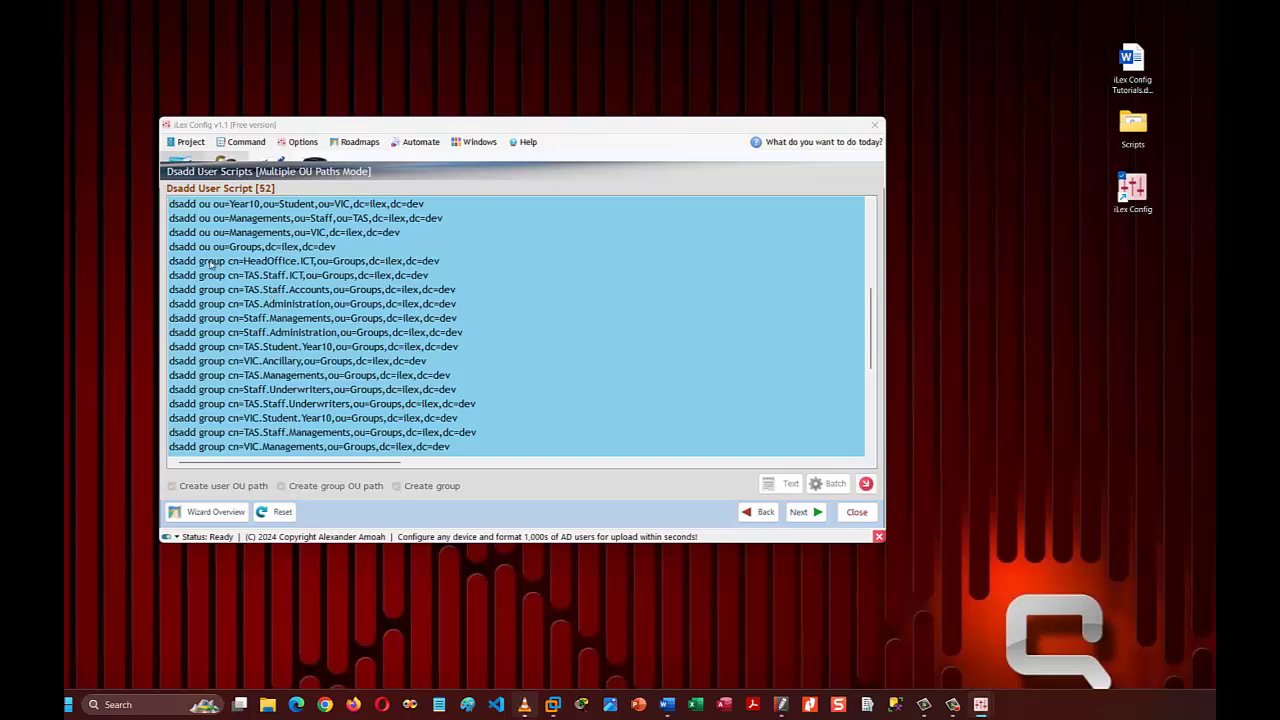
scroll(368, 362, down, 2)
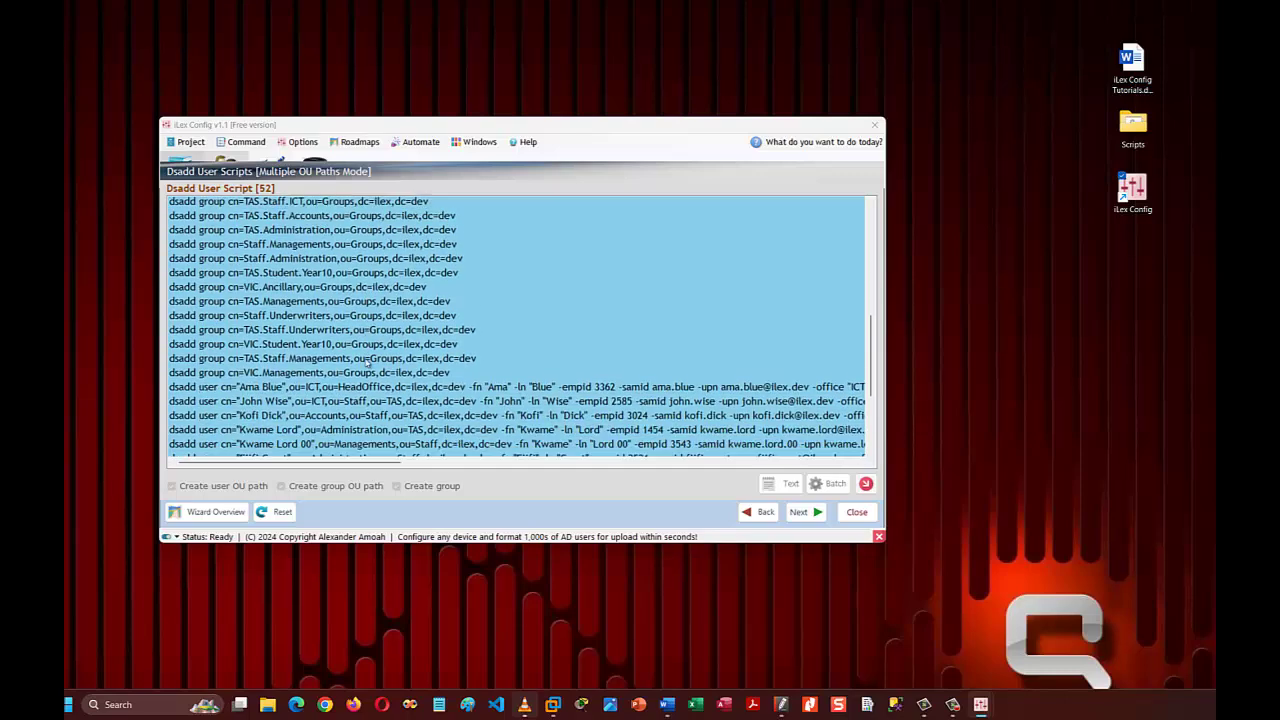
scroll(368, 362, down, 1)
scroll(384, 318, down, 2)
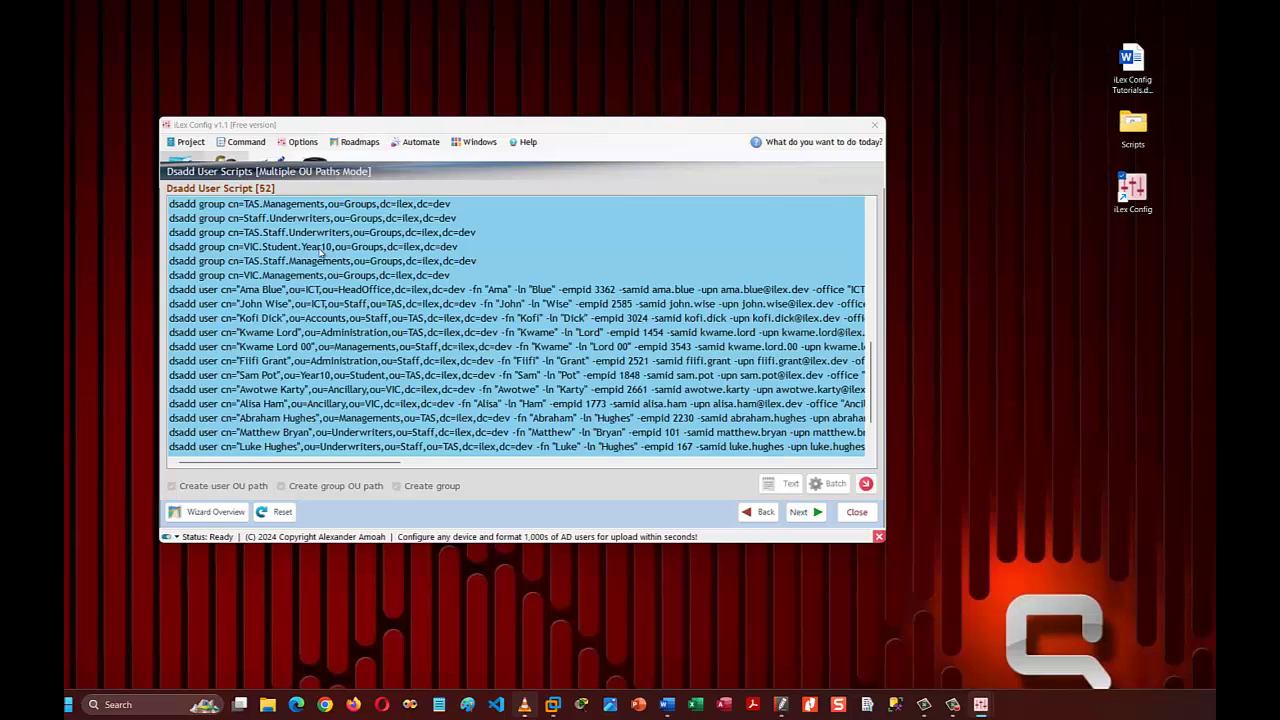
scroll(332, 258, down, 2)
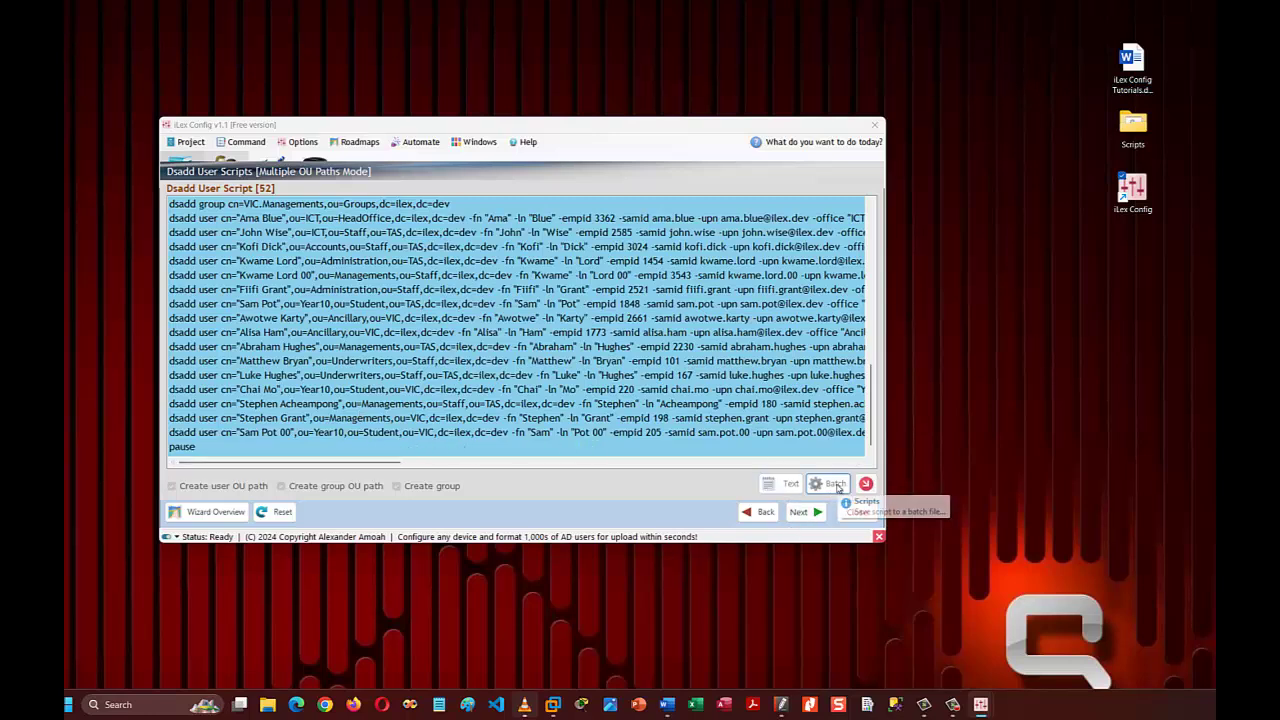
Save the generated script as a batch file named multiple-ou in the Scripts folder.
click(836, 485)
click(519, 343)
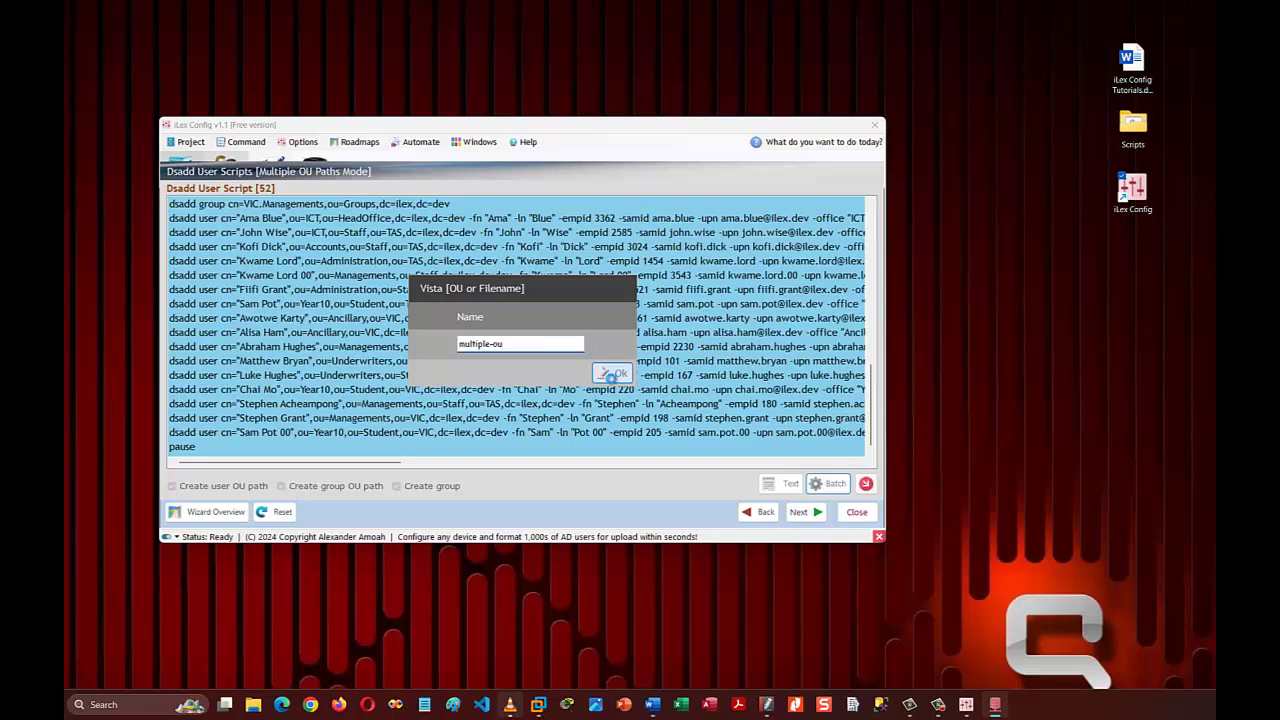
click(612, 373)
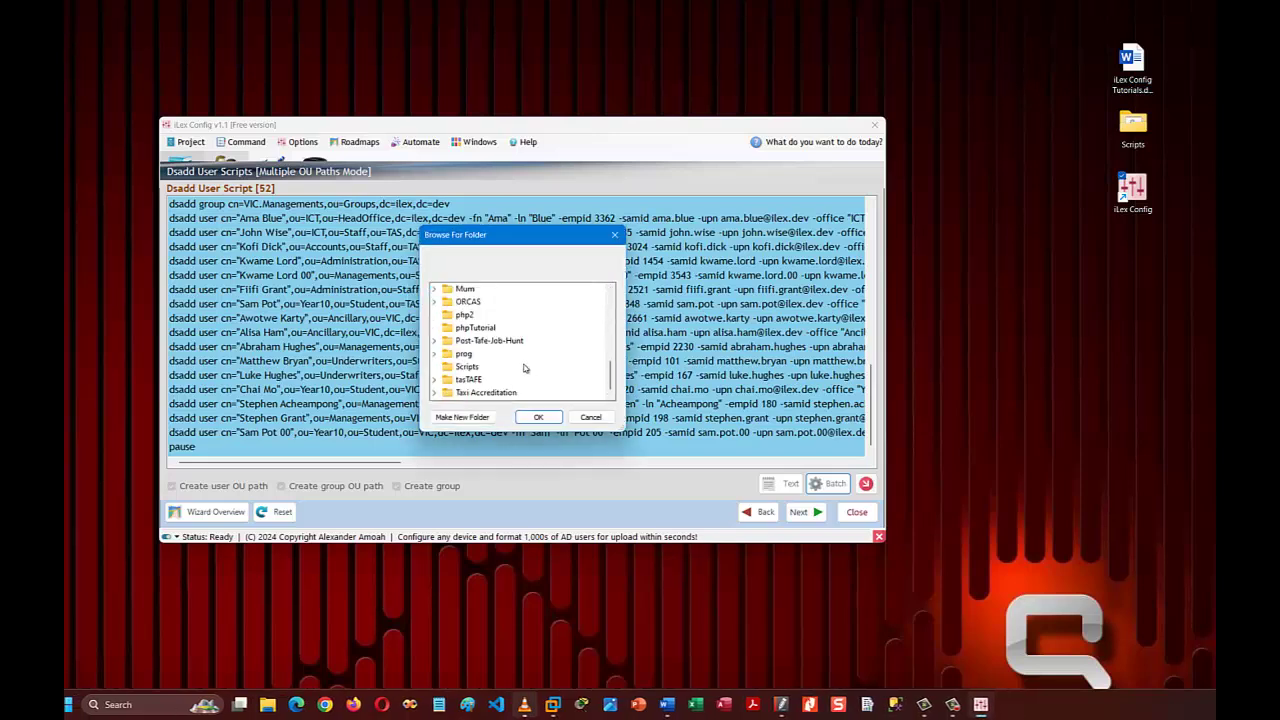
click(468, 367)
click(539, 418)
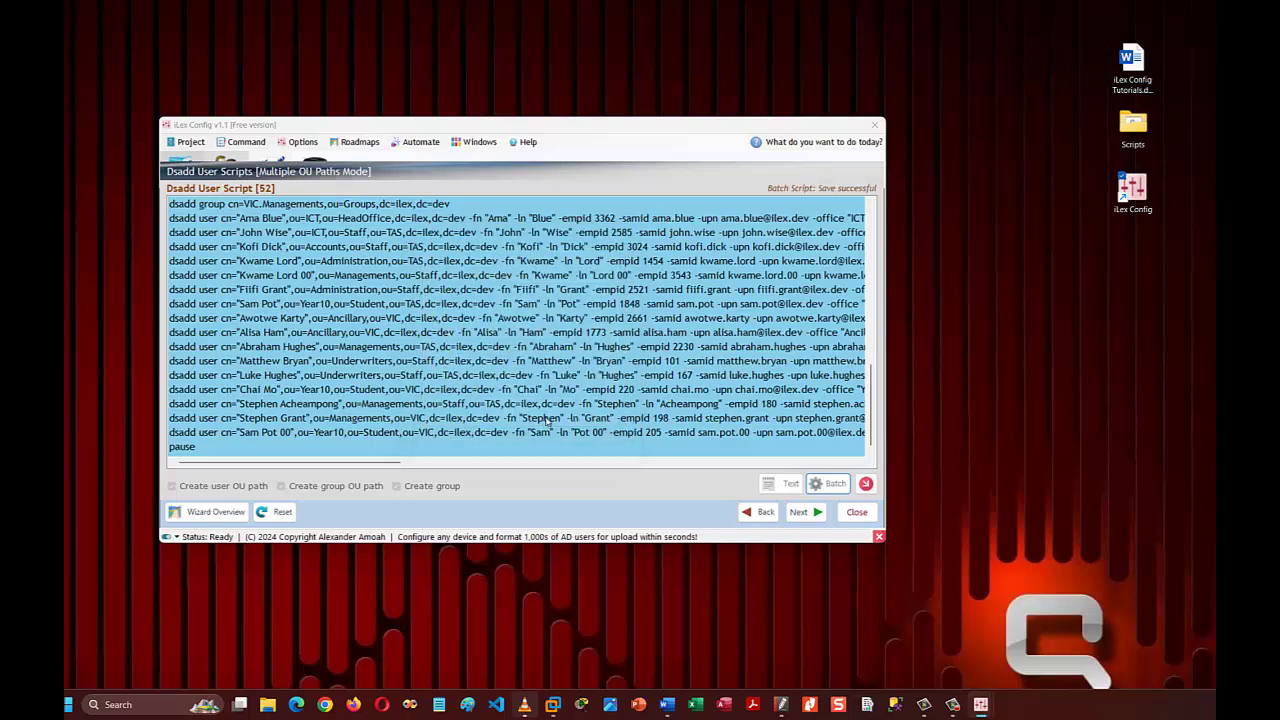
Close the script and imported records, finish the wizard and exit iLex Config.
click(865, 514)
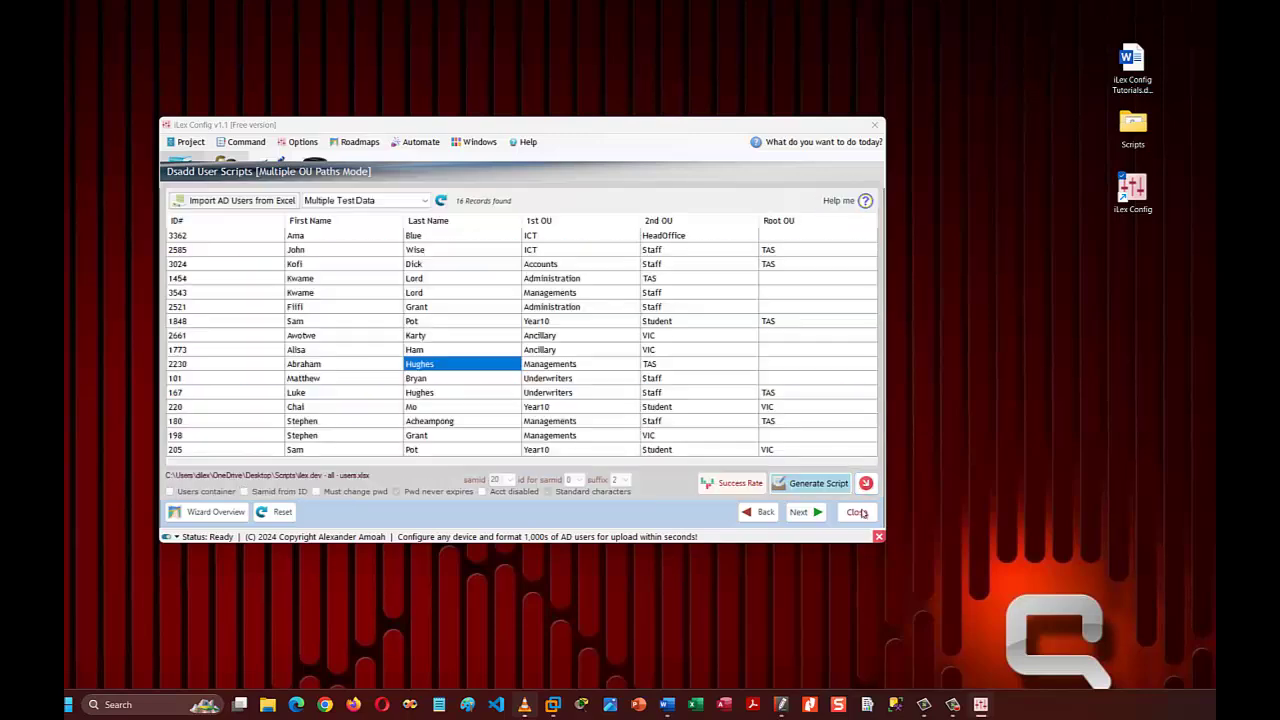
click(862, 516)
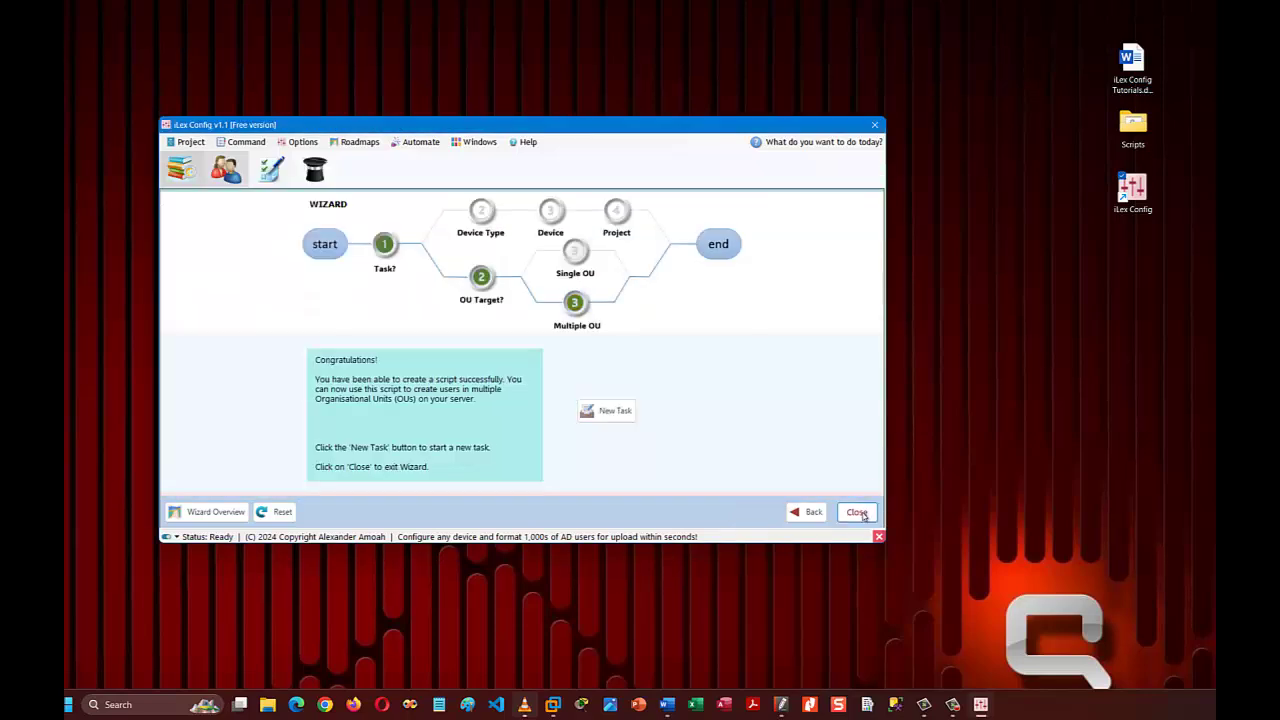
click(862, 514)
click(875, 125)
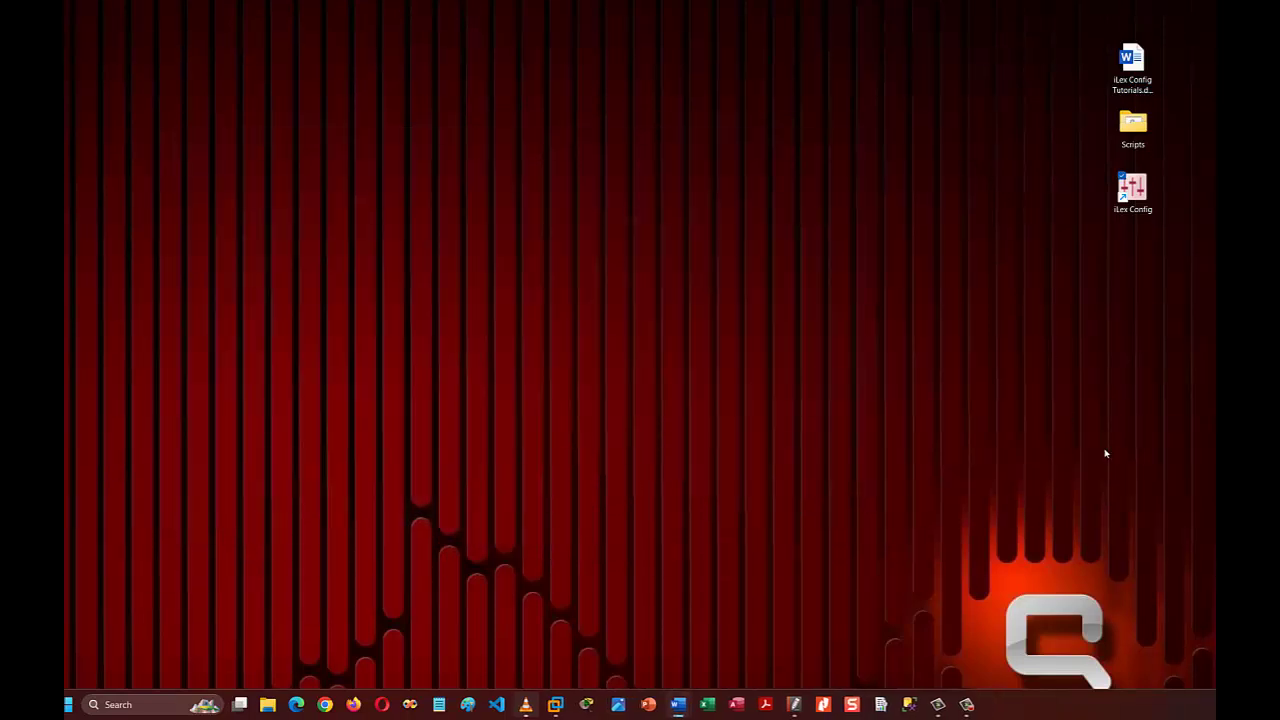
Switch to the WIN-SVR-01 virtual machine in VMware Workstation and check the bur, students and Groups OUs in Active Directory Users and Computers.
click(568, 705)
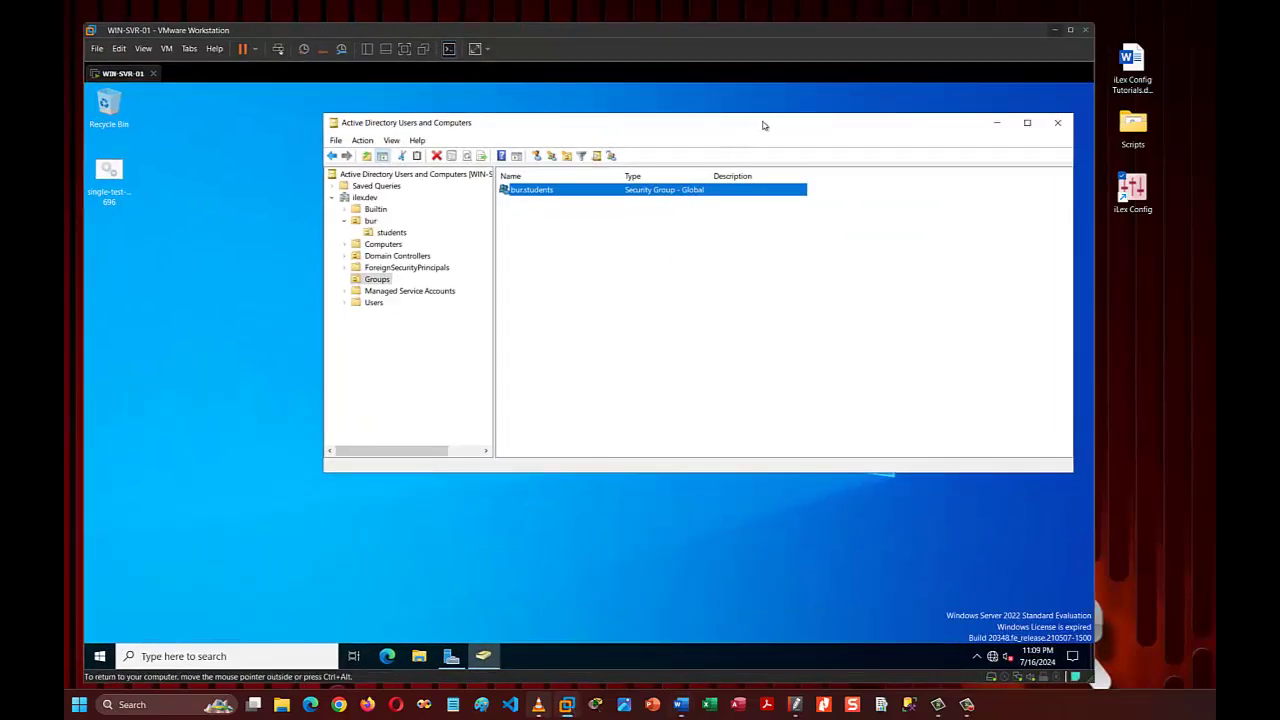
drag(763, 125, 671, 159)
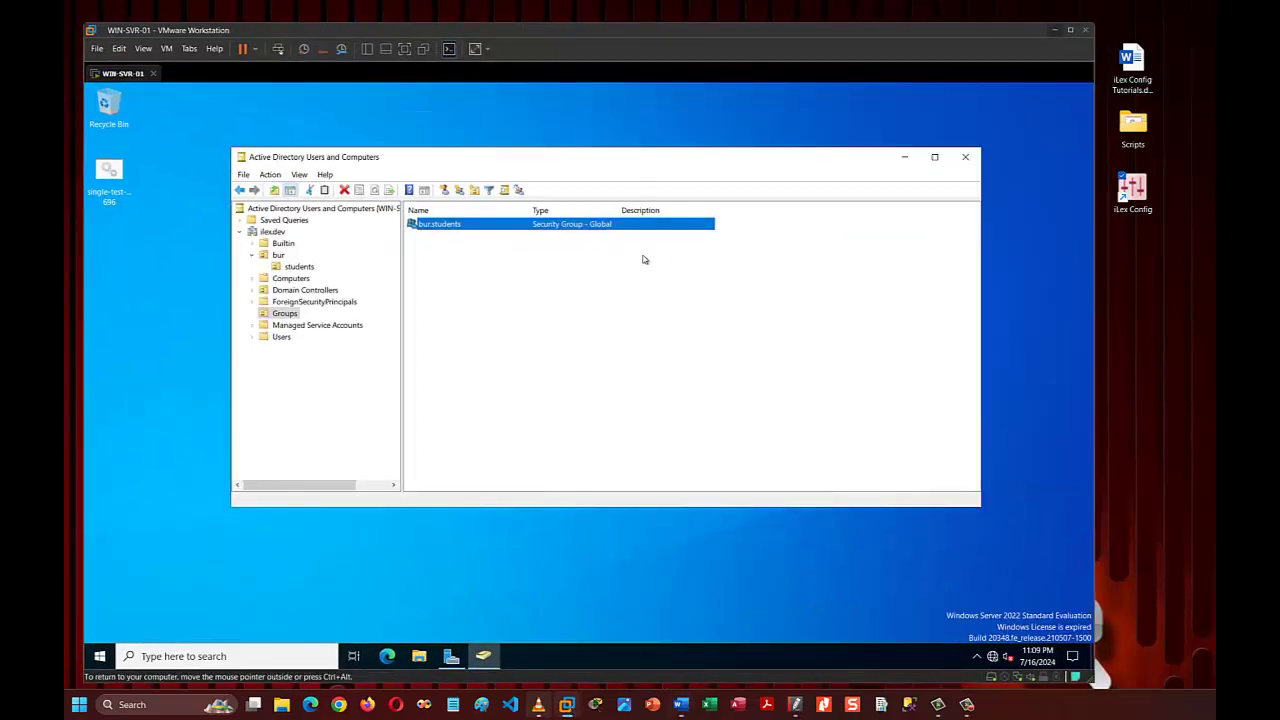
click(266, 257)
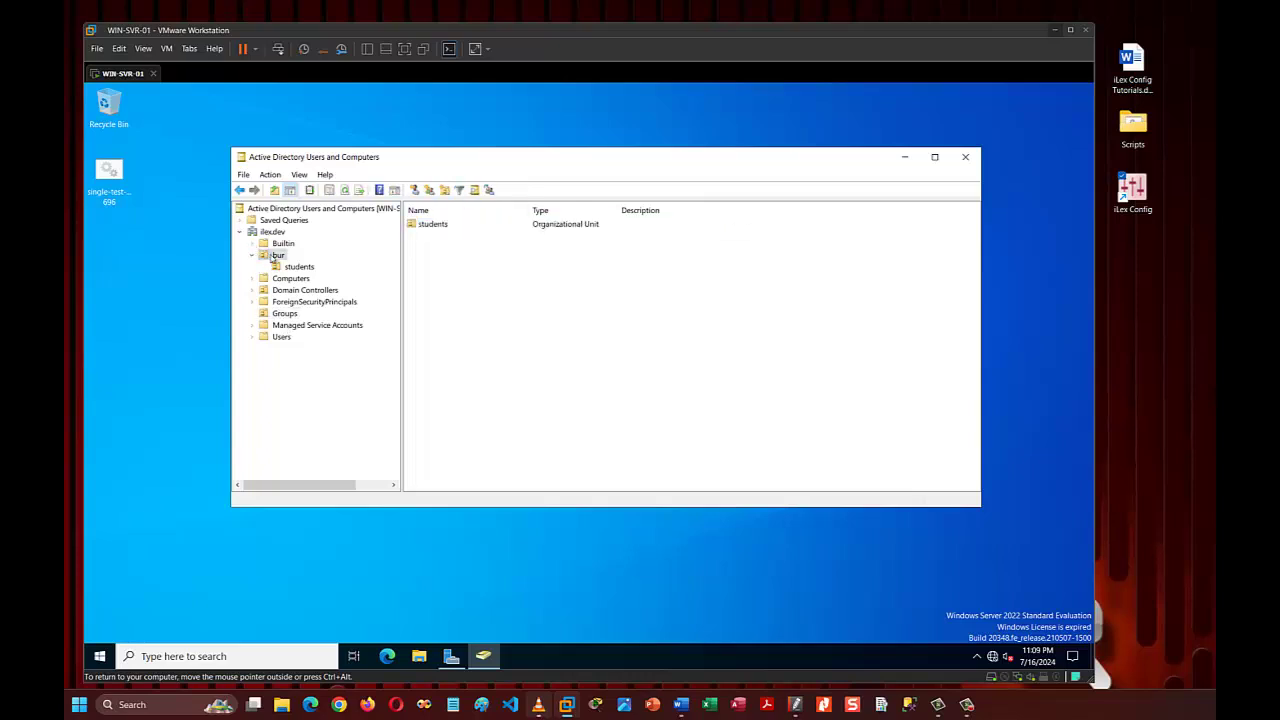
click(295, 268)
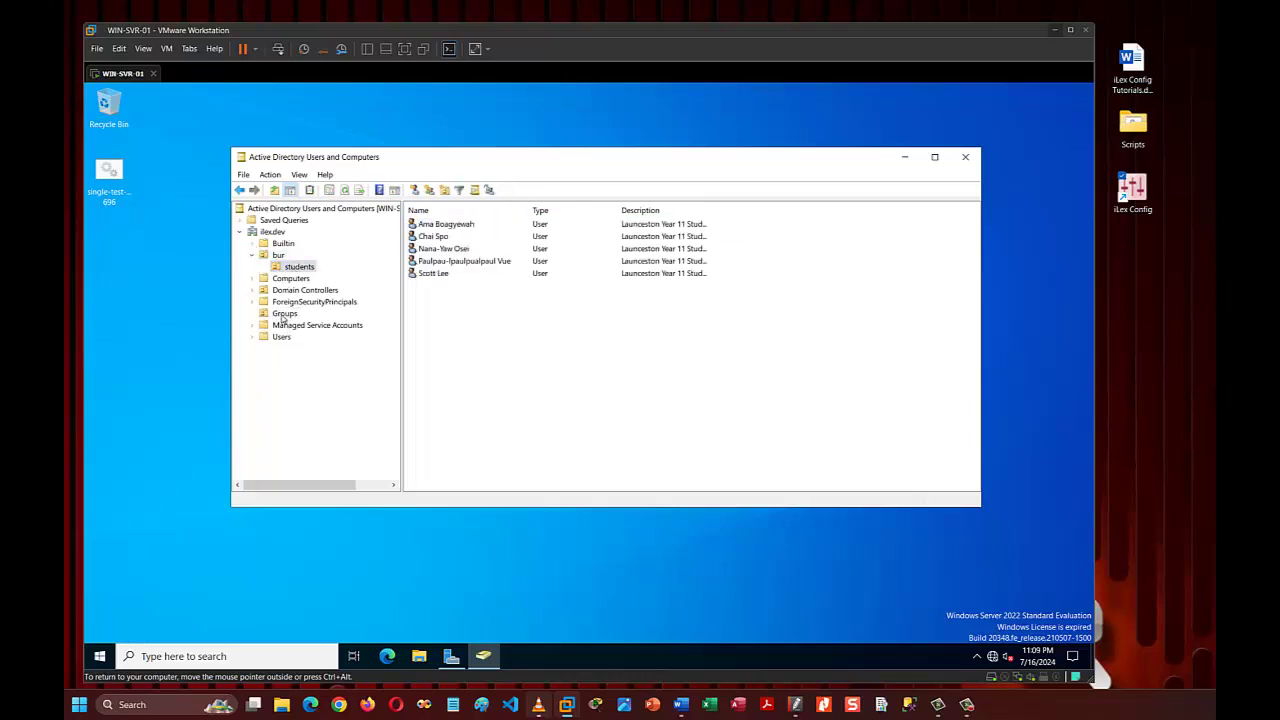
click(283, 315)
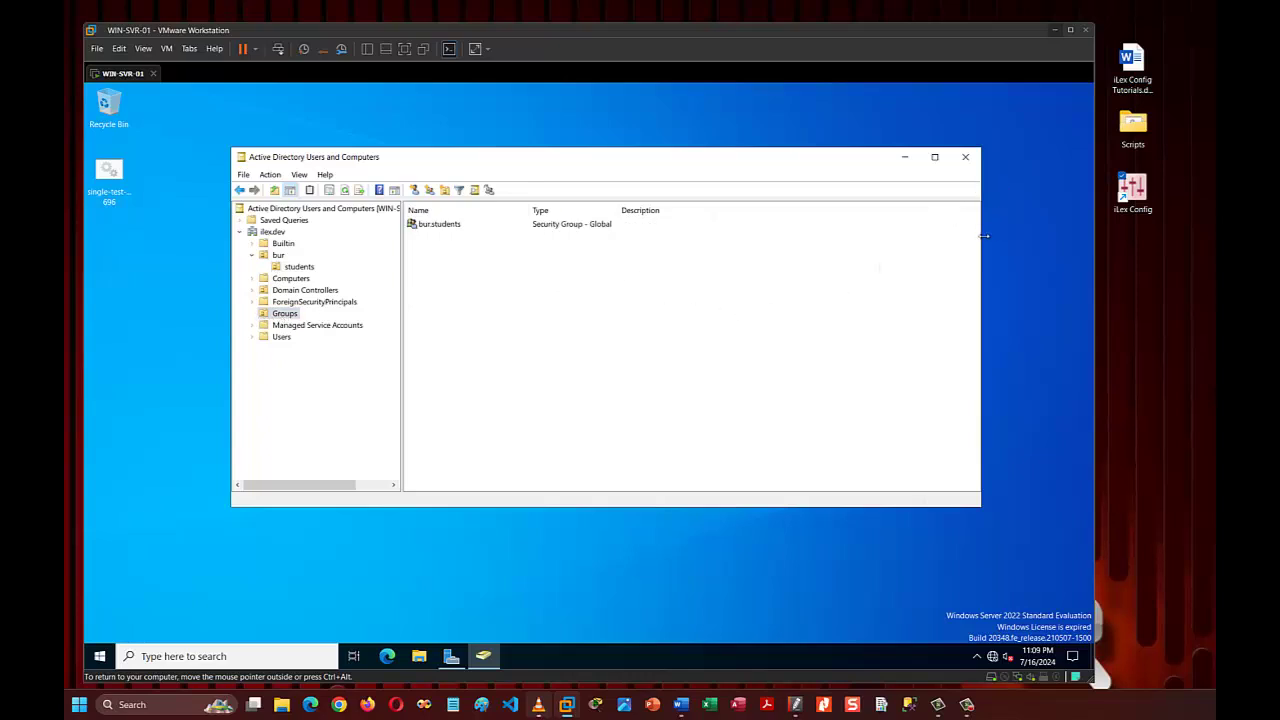
drag(983, 238, 752, 238)
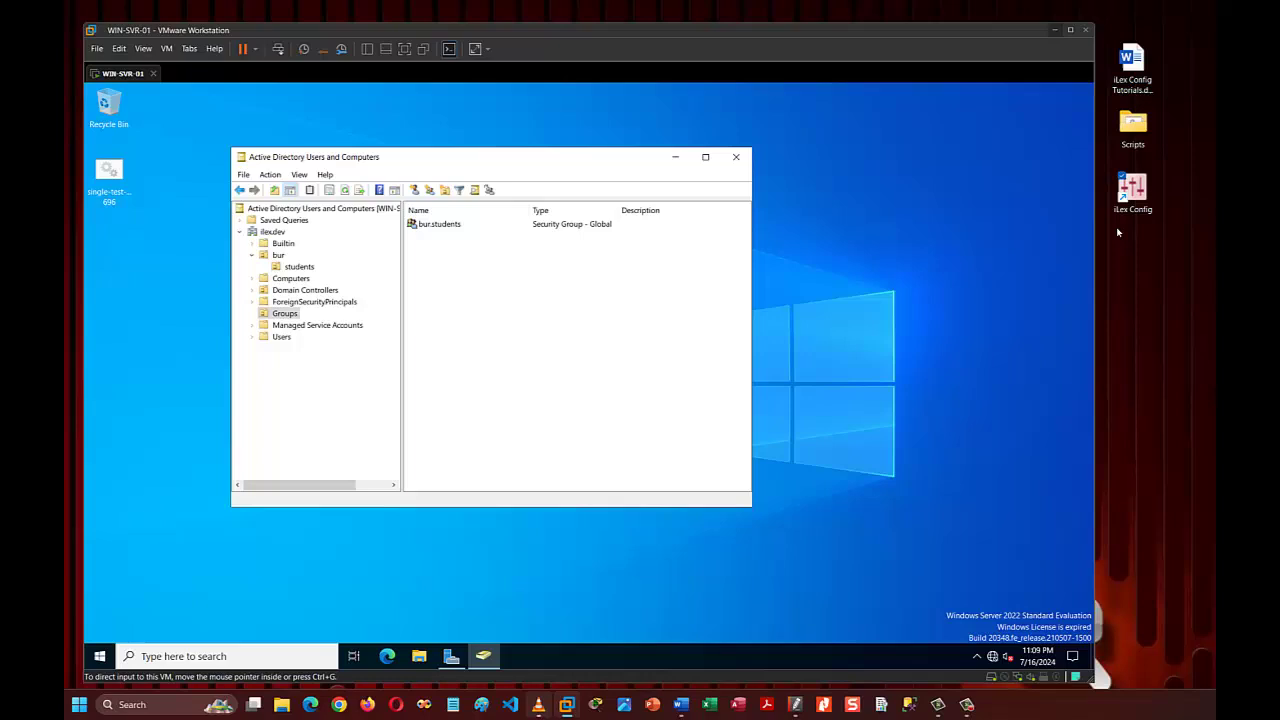
Copy multiple-ou 161.bat from the host's Scripts folder to the server's desktop and close the folder.
double_click(1133, 124)
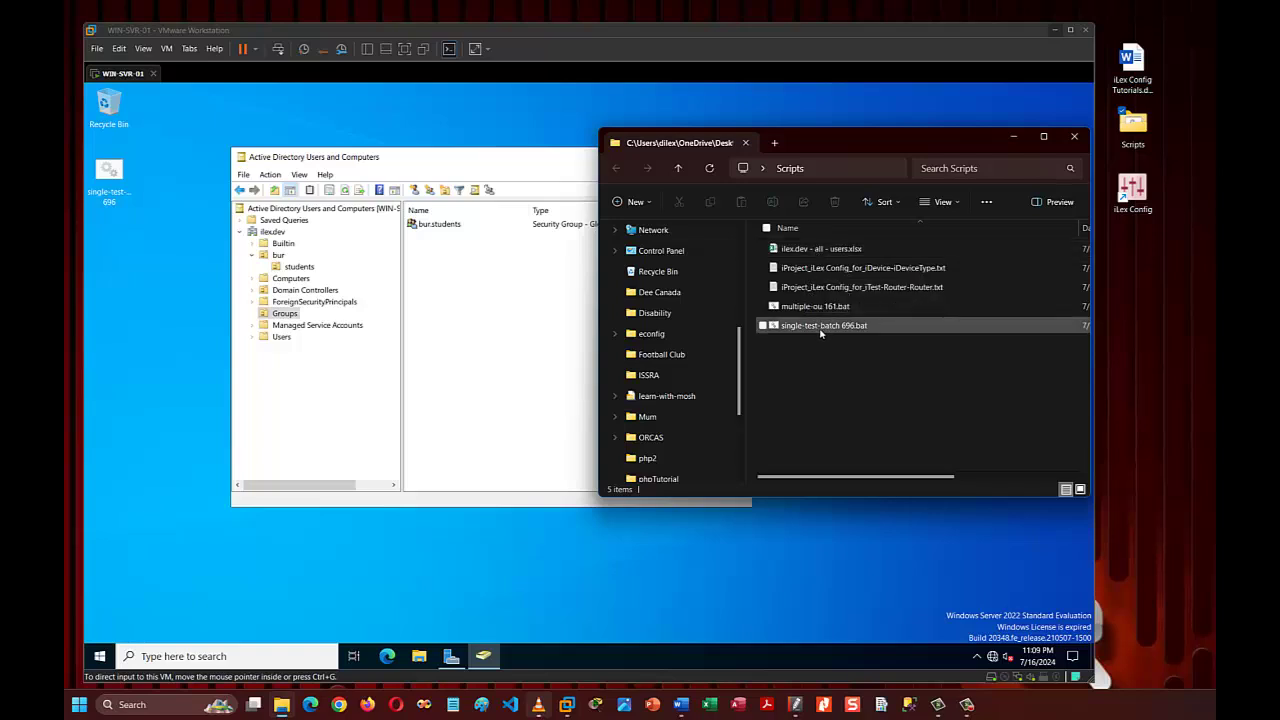
click(826, 309)
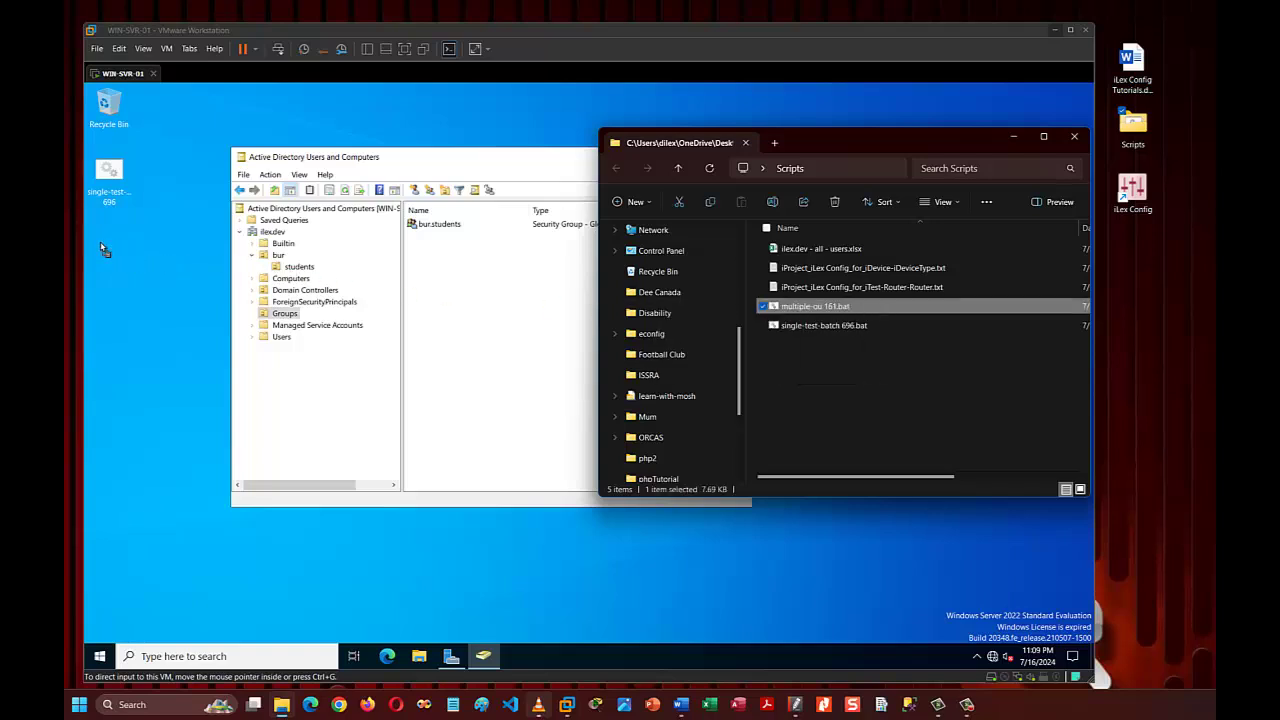
drag(103, 249, 104, 246)
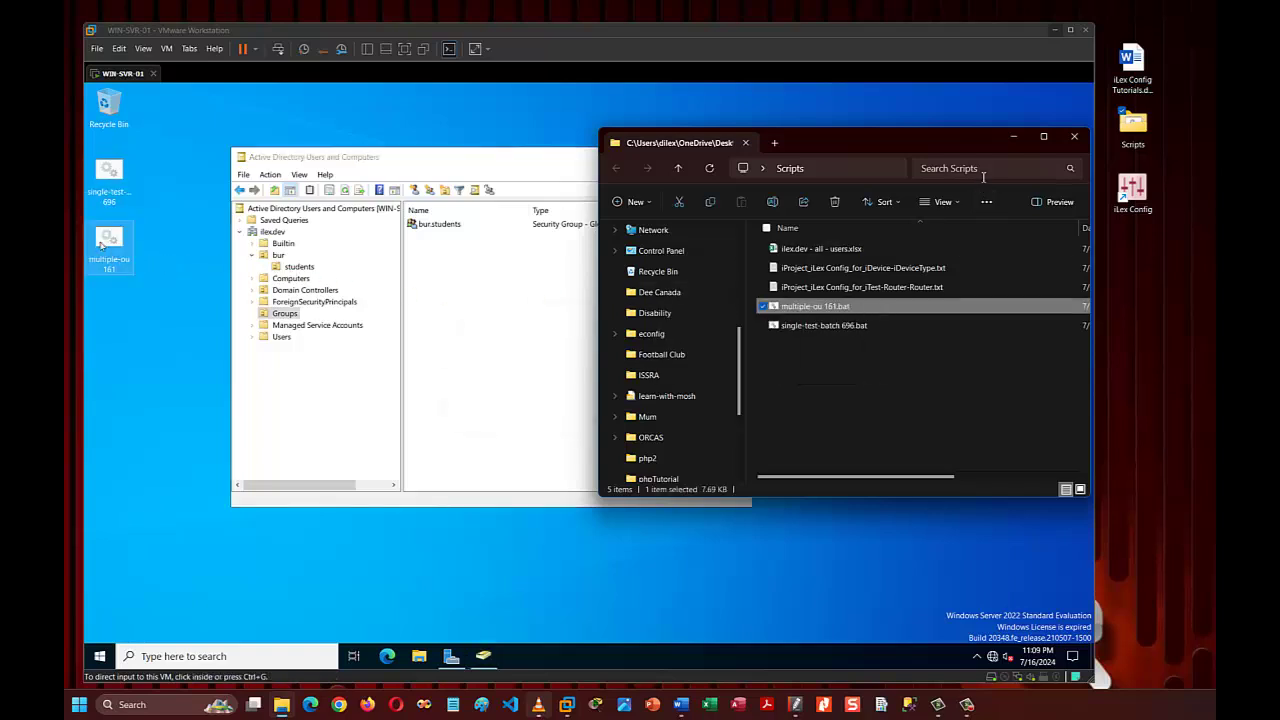
click(1074, 137)
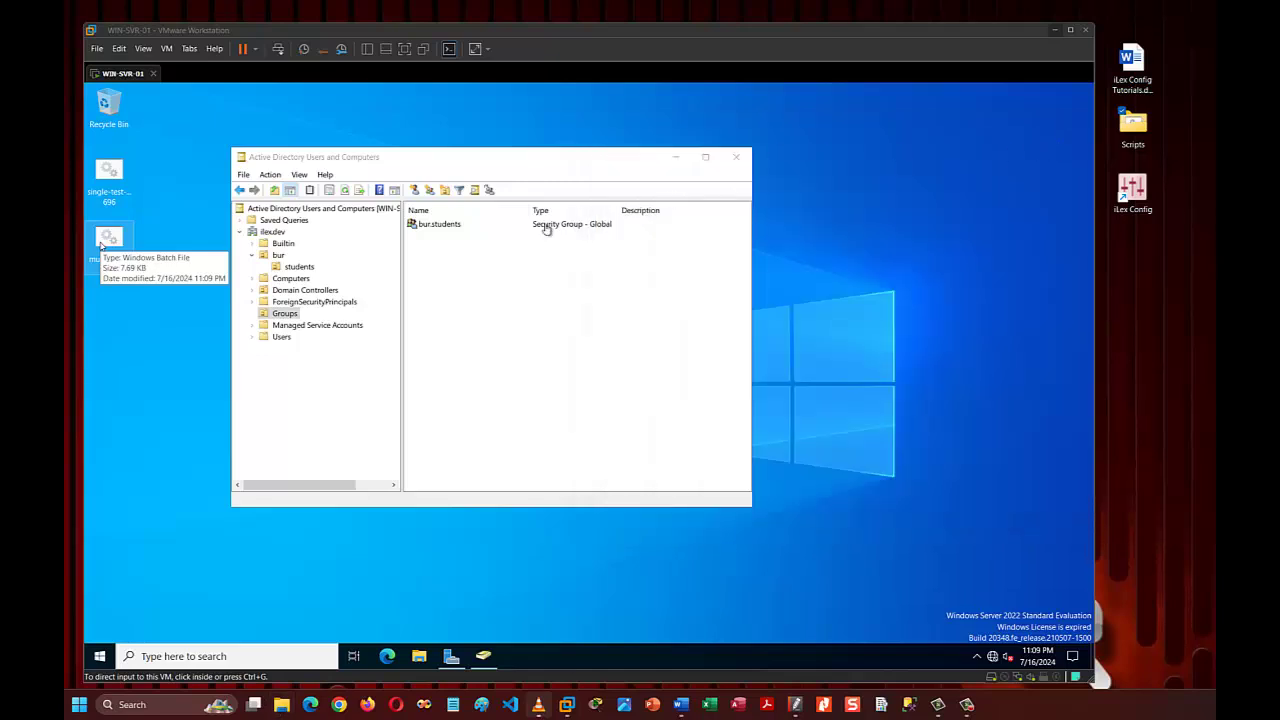
Move Active Directory Users and Computers aside and run the multiple-ou 161 batch file on the server, dismissing its console when finished.
drag(544, 164, 870, 201)
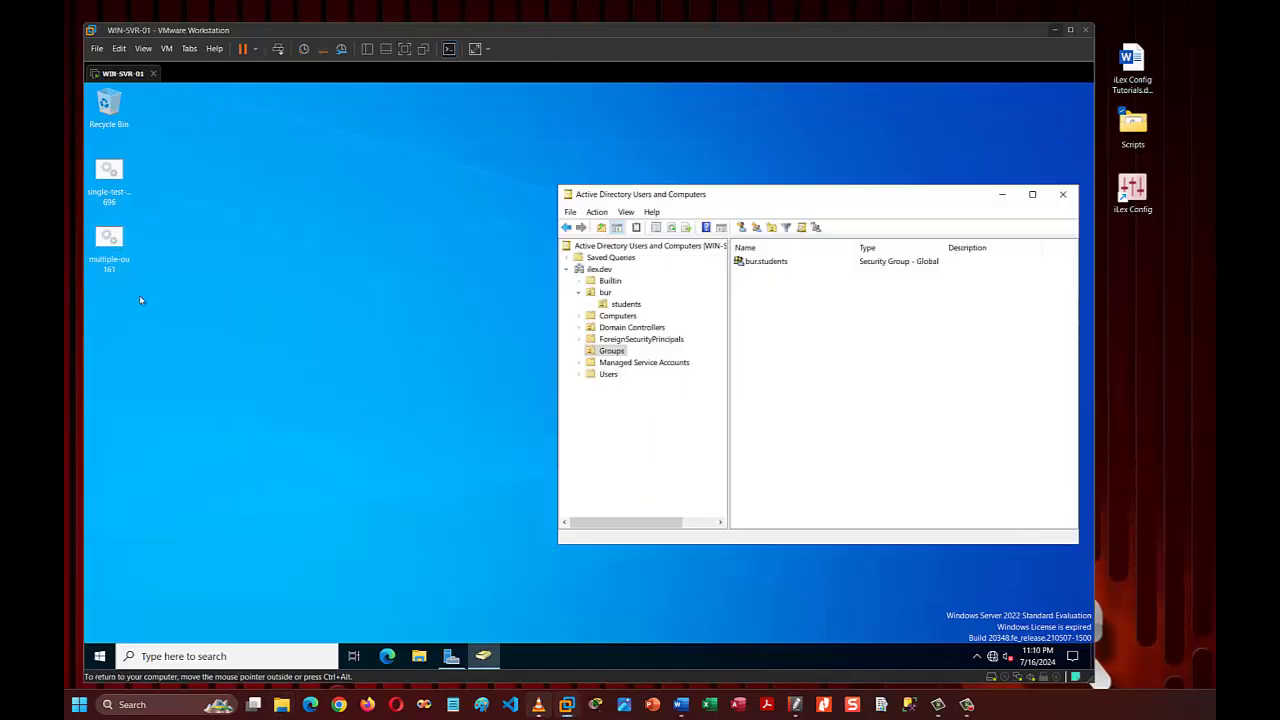
double_click(111, 247)
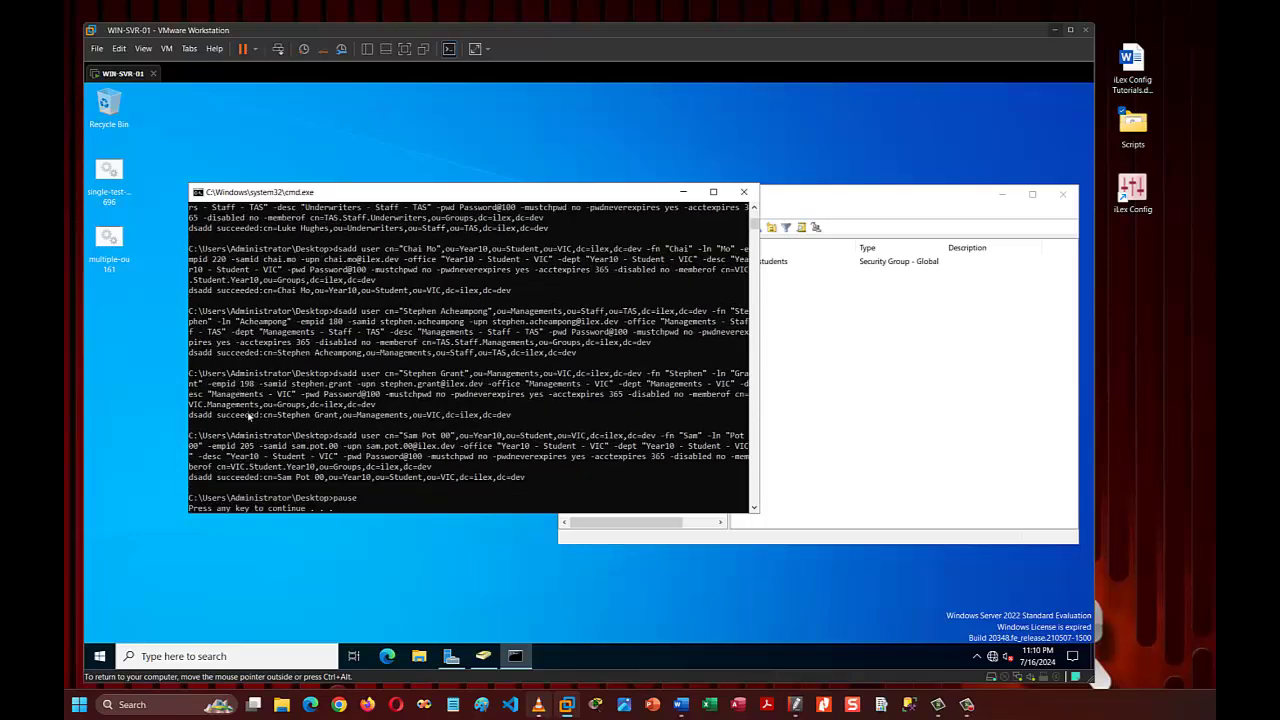
click(426, 467)
key(Return)
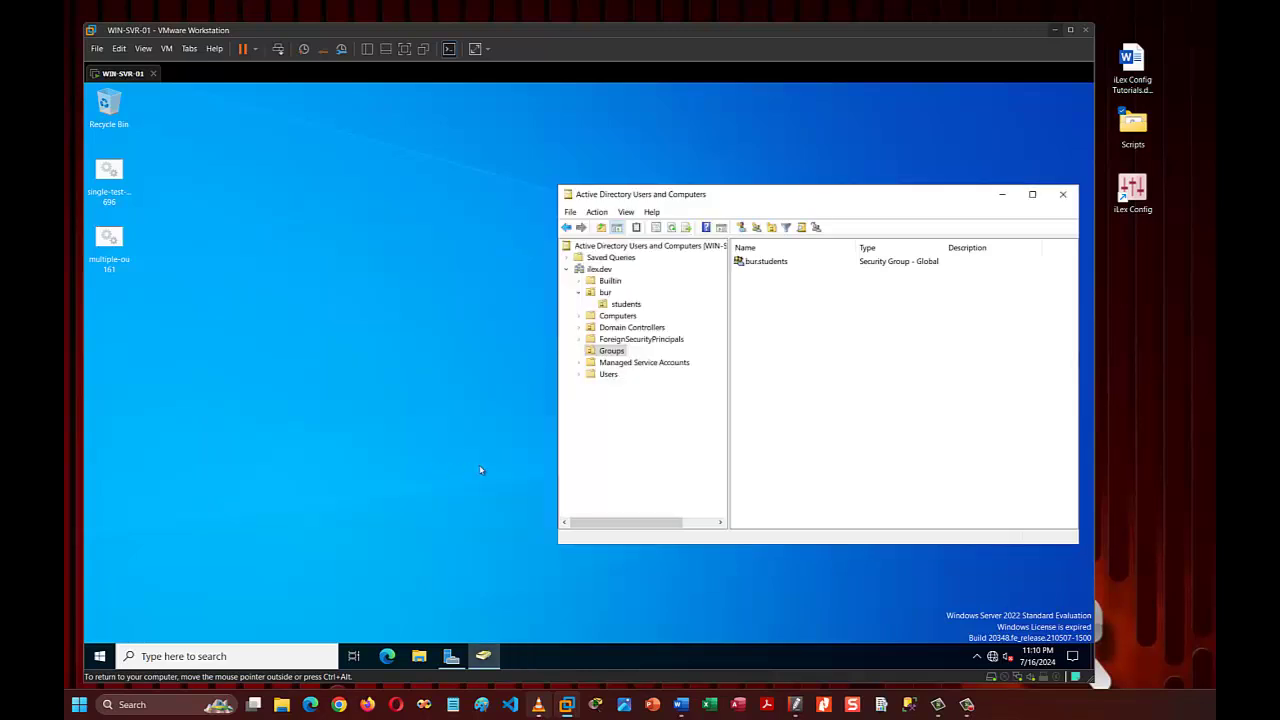
Refresh the Groups OU, select the groups from HeadOffice.ICT to VIC.Student.Year10, and collapse the bur OU.
click(672, 229)
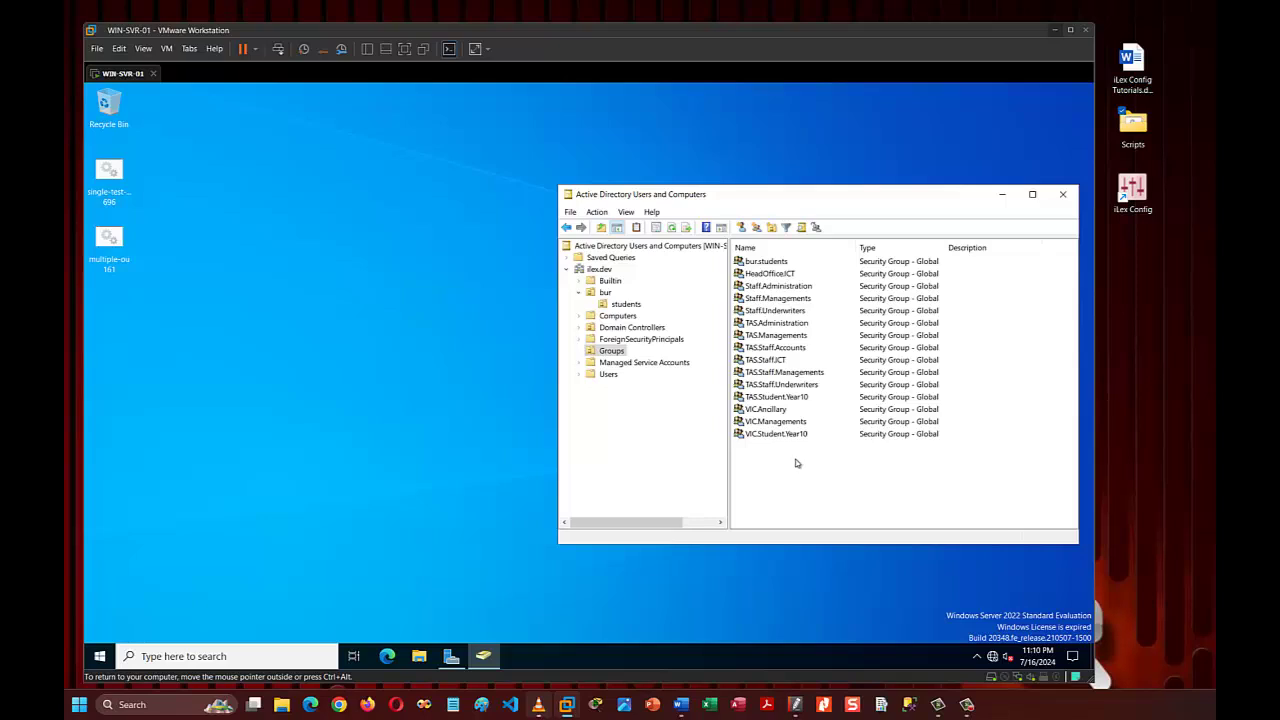
drag(795, 458, 781, 281)
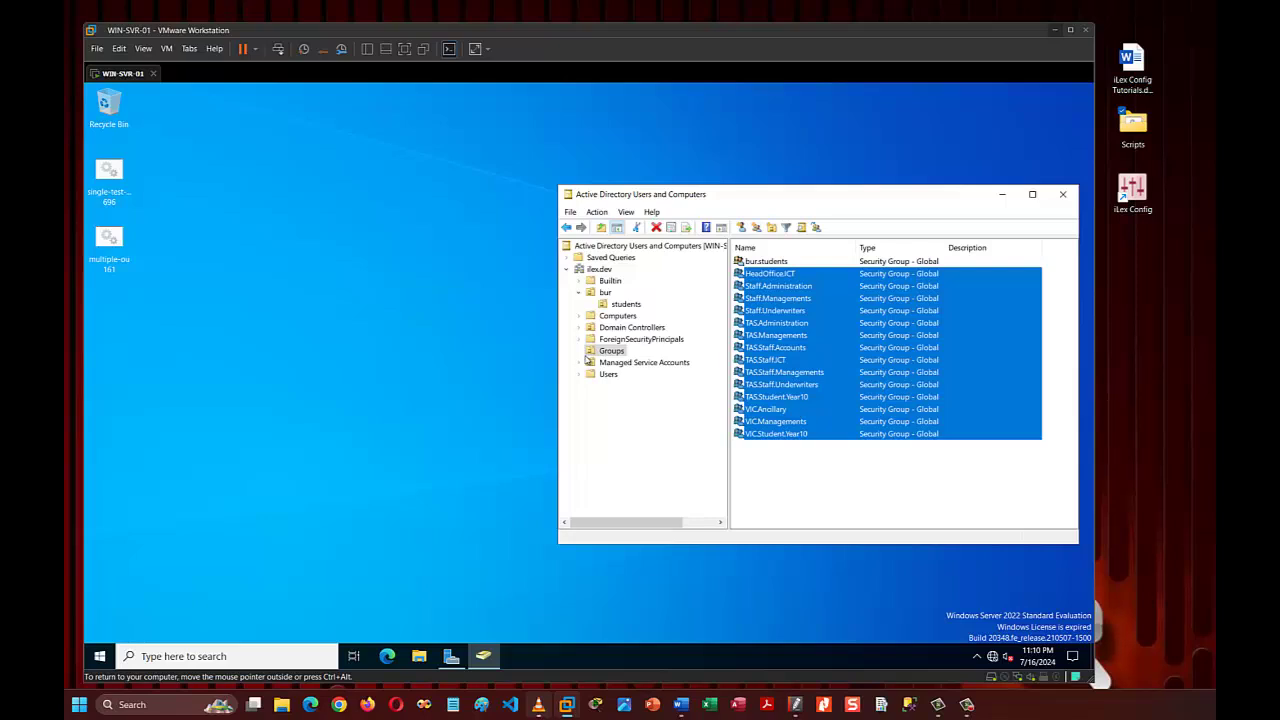
click(578, 293)
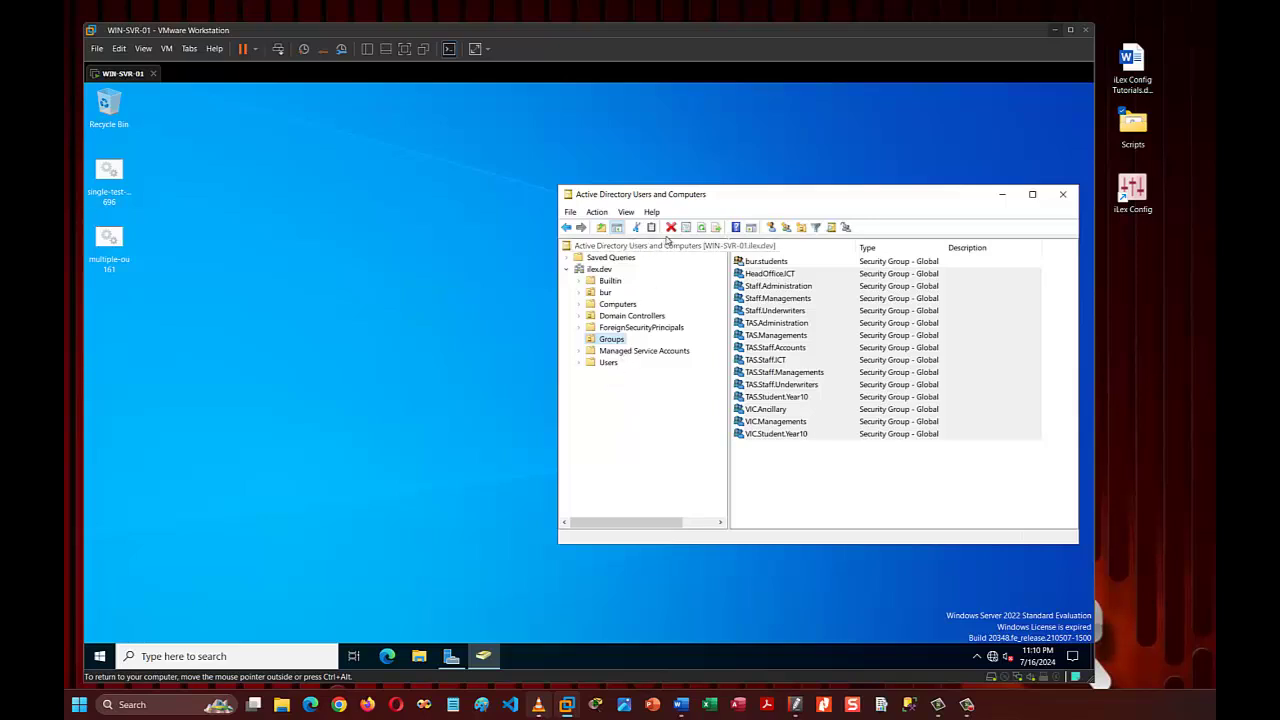
Refresh the Groups OU, reposition the Active Directory Users and Computers window, and check the Computers container and the bur OU.
click(701, 228)
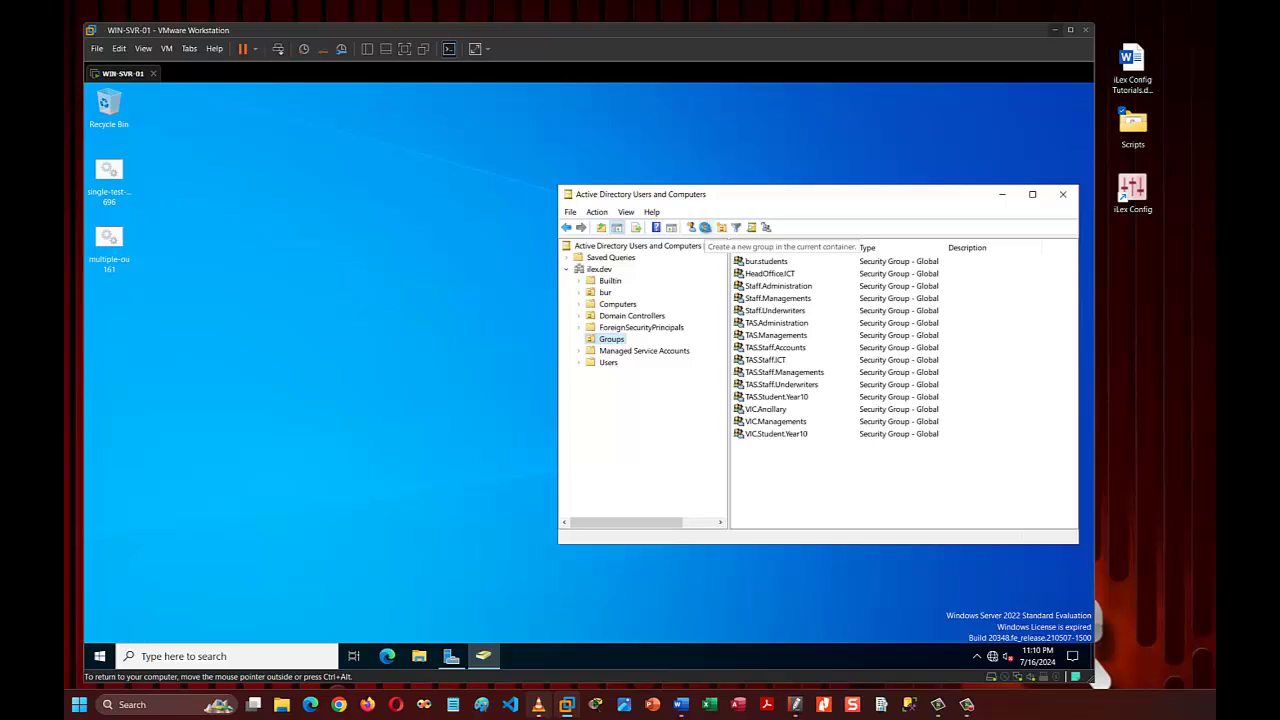
click(705, 229)
click(839, 205)
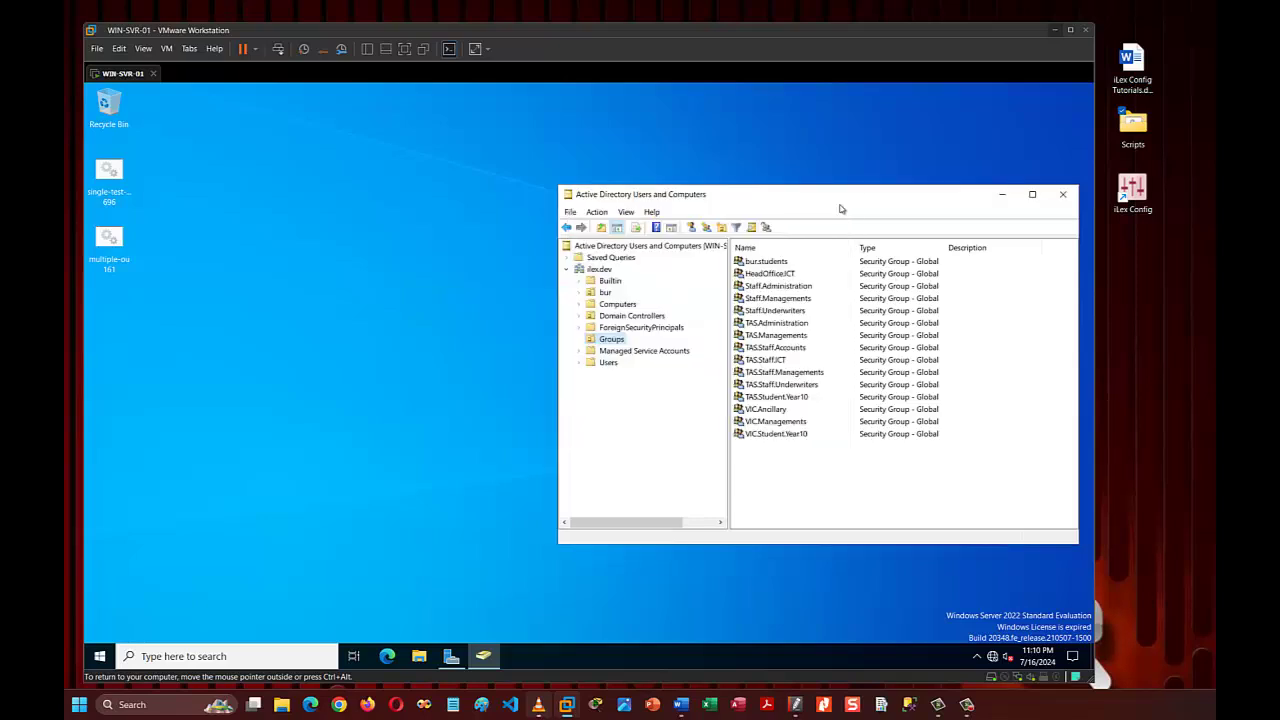
drag(829, 193, 718, 156)
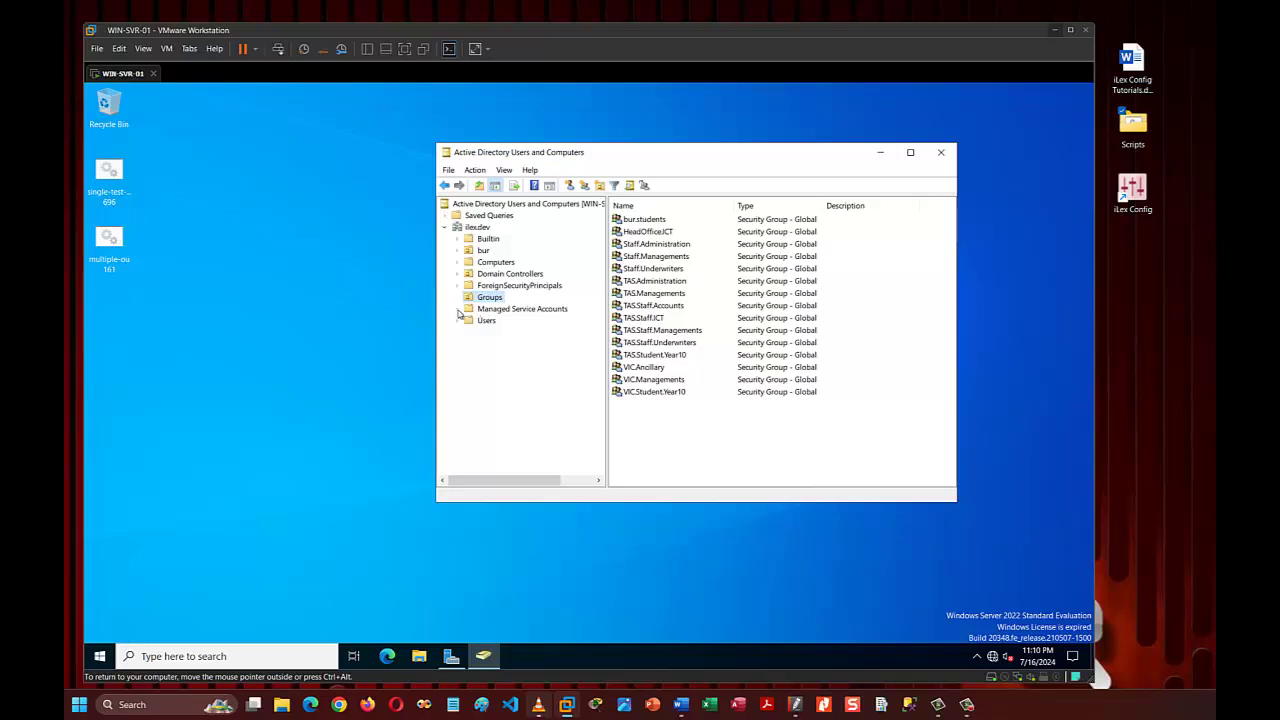
click(477, 262)
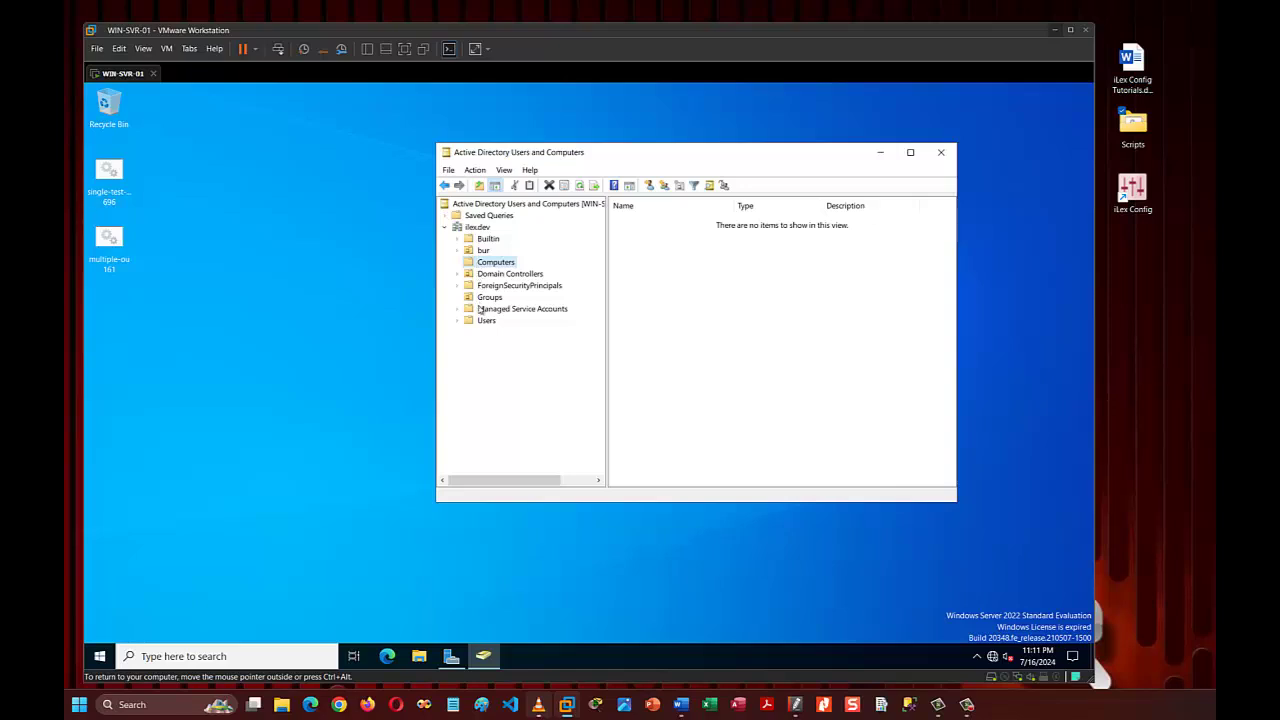
click(457, 251)
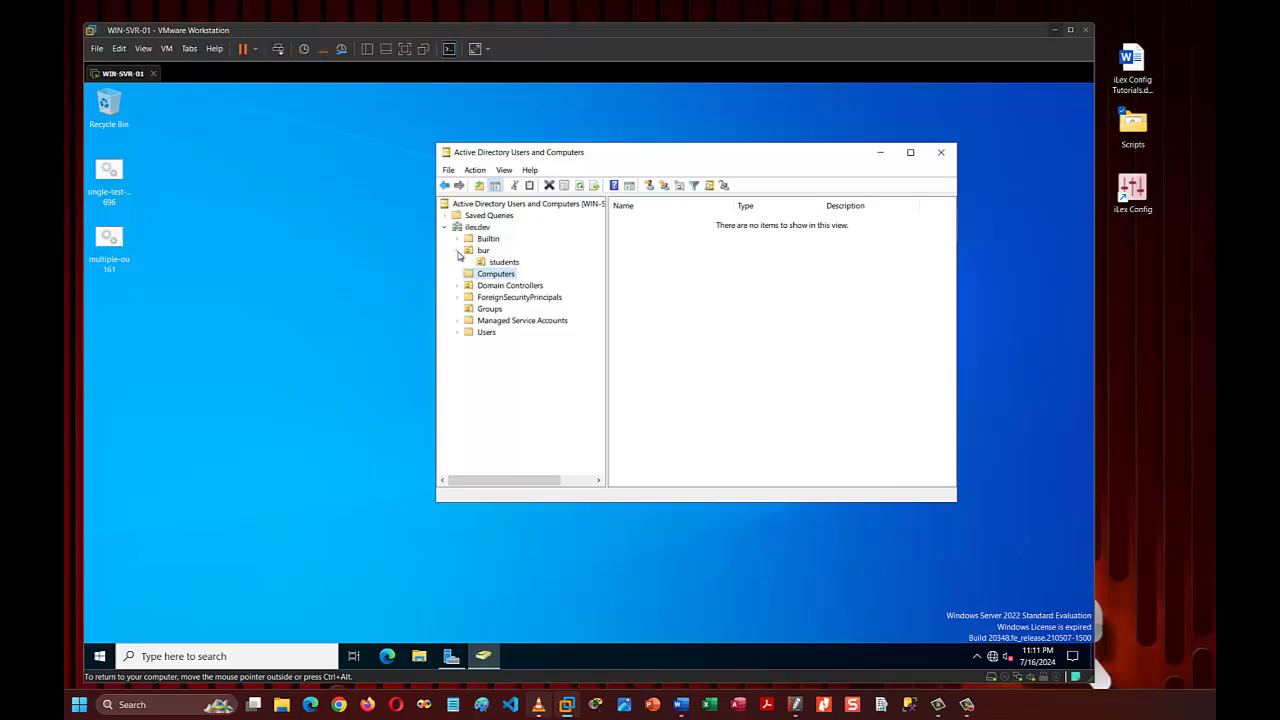
click(457, 251)
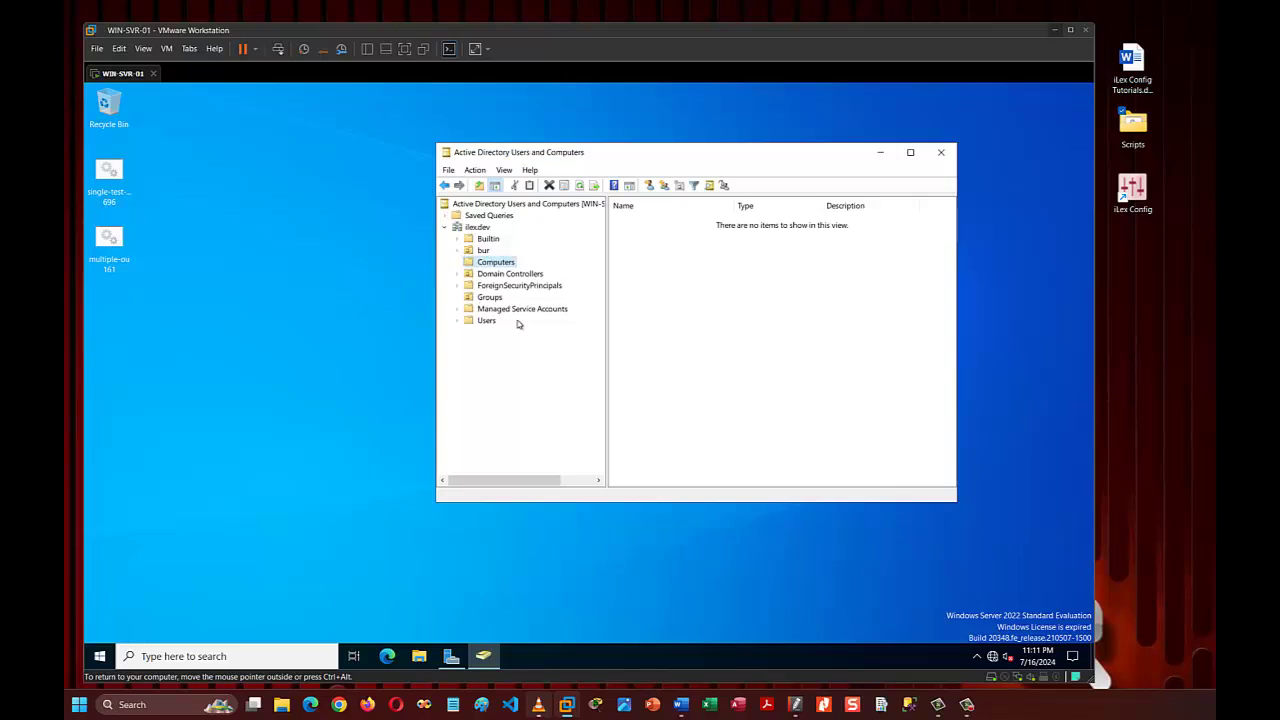
Check the member list of the TAS.Staff.ICT group in the Groups OU and dismiss its properties without changes.
click(490, 299)
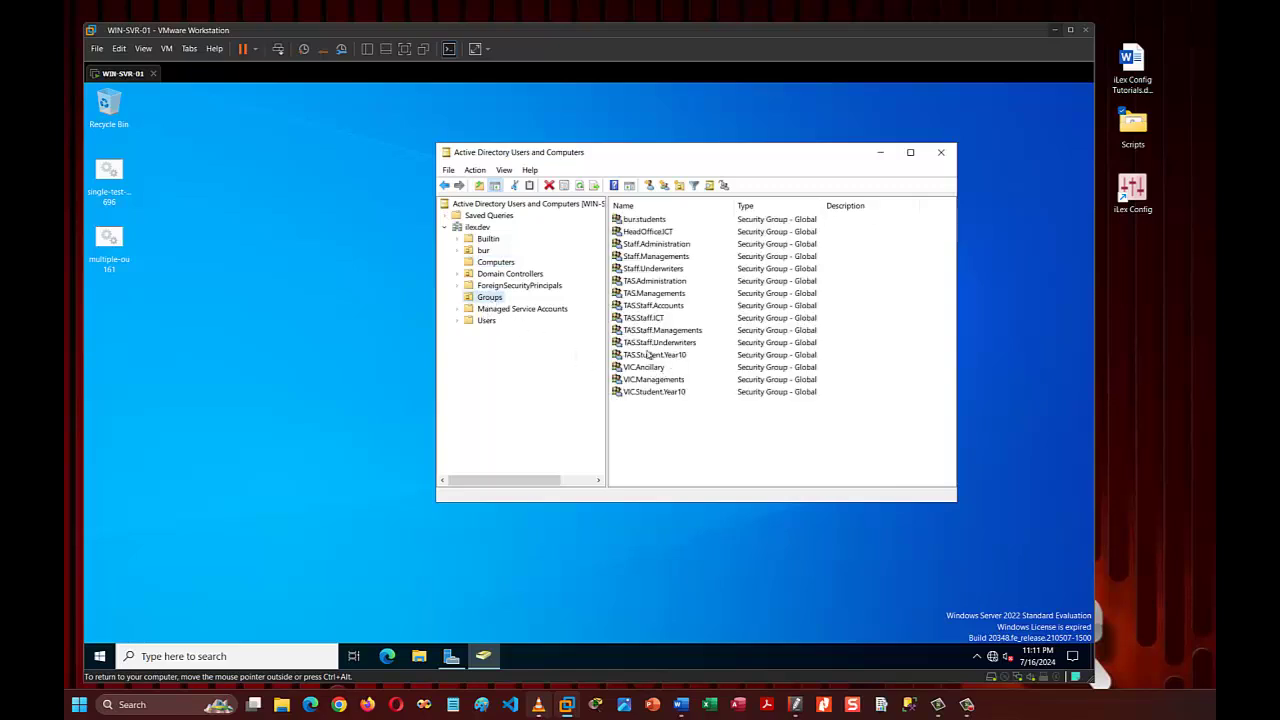
double_click(643, 318)
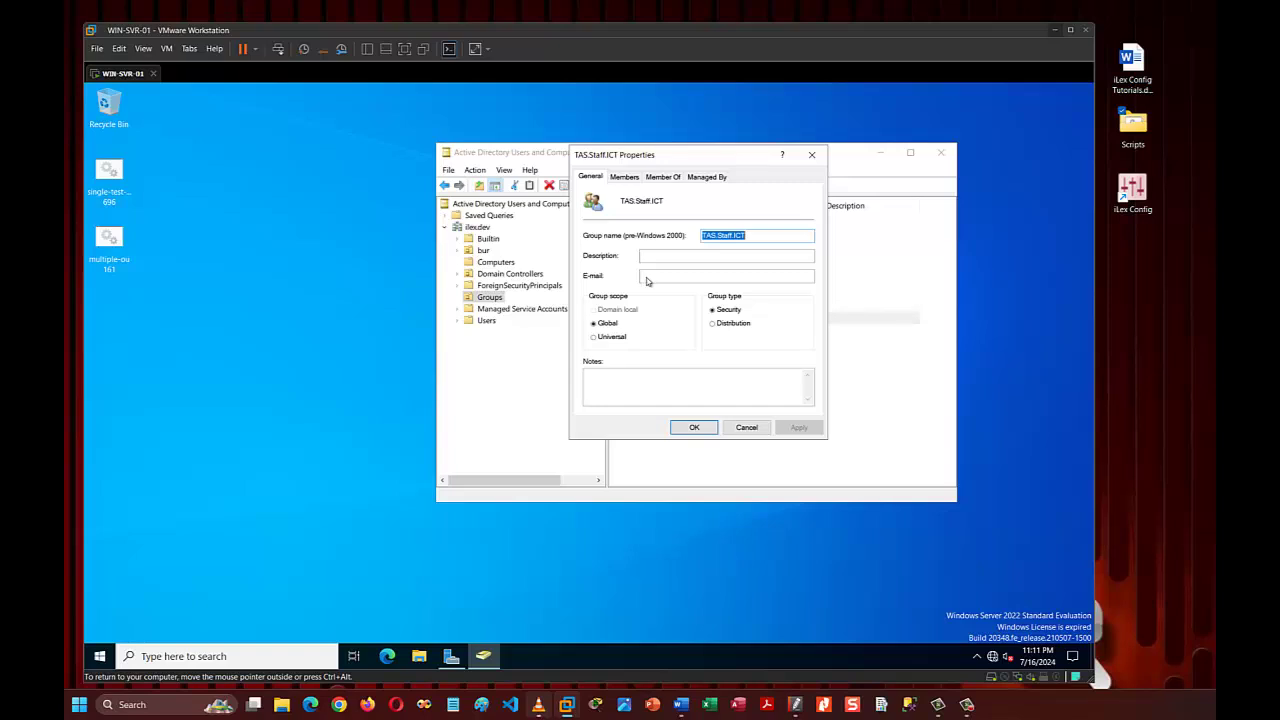
click(625, 177)
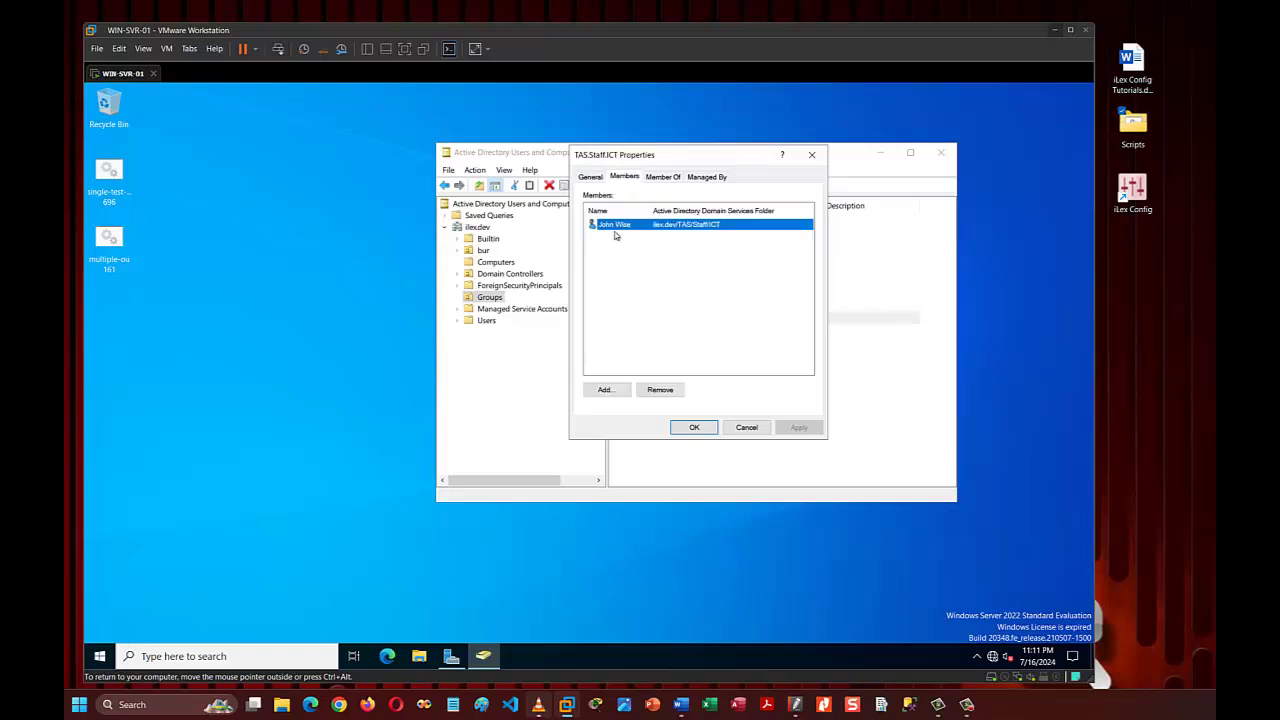
click(620, 229)
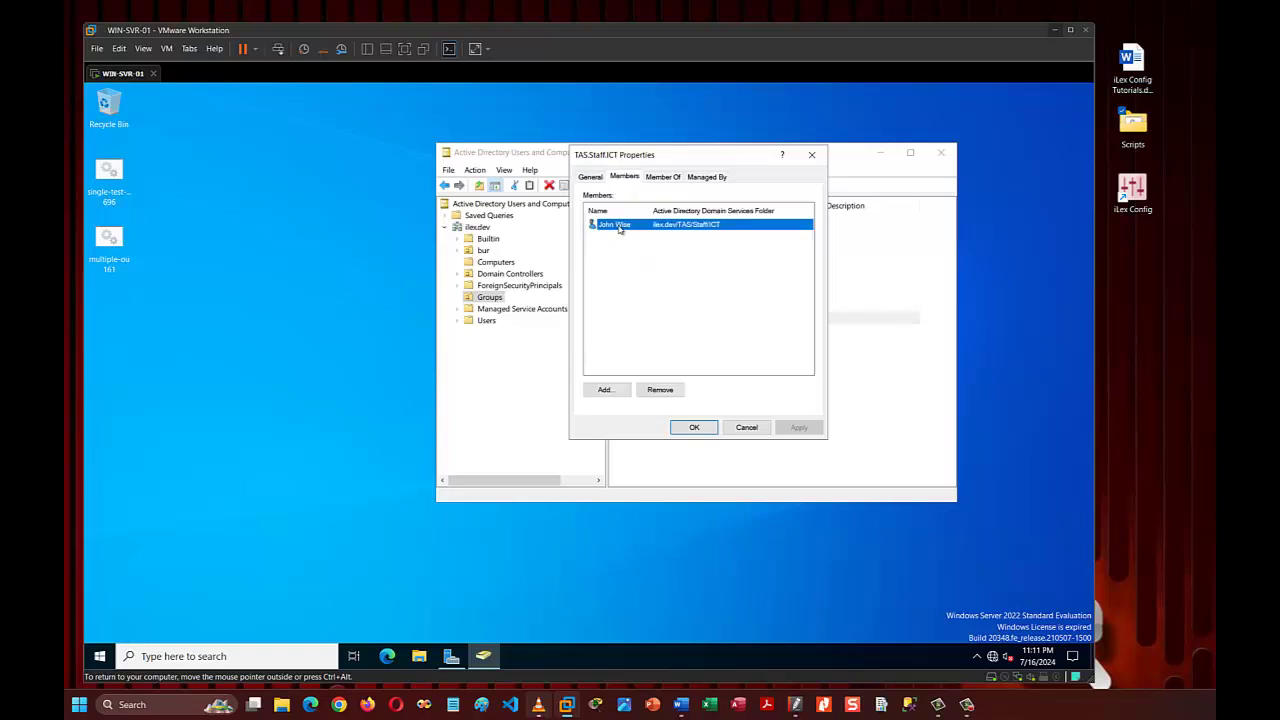
click(751, 429)
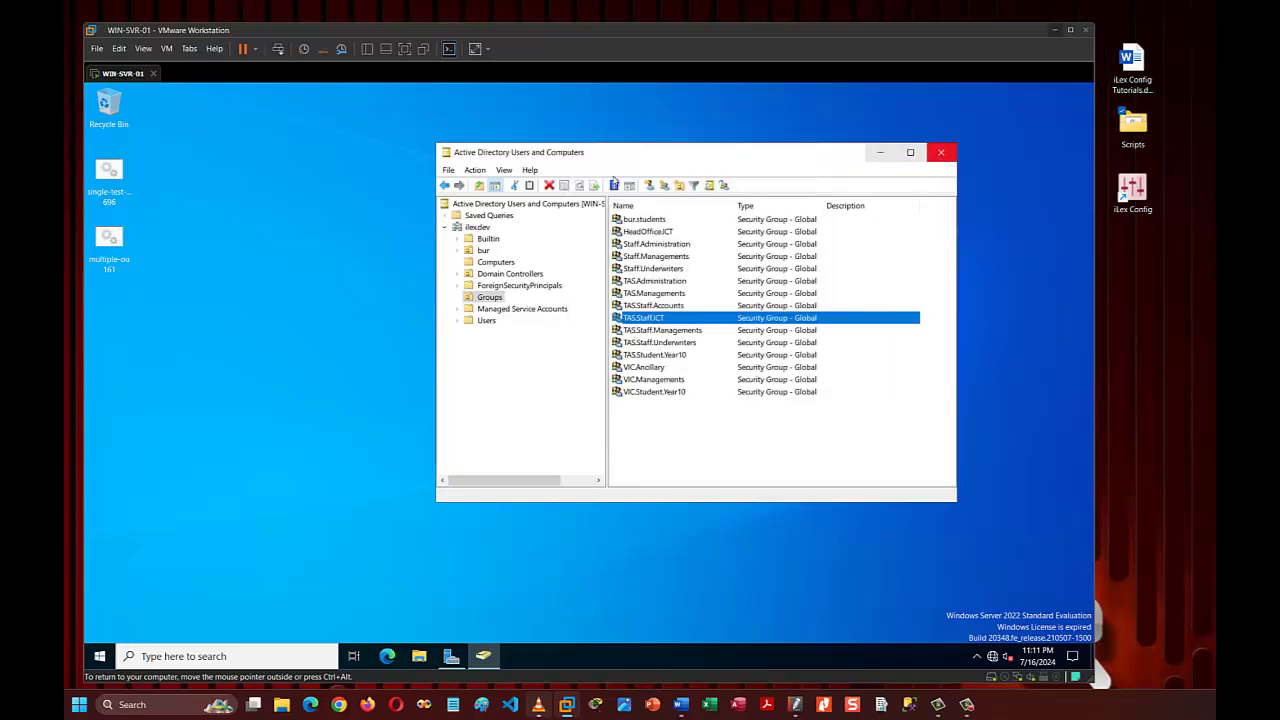
Close Active Directory Users and Computers, open Active Directory Administrative Center from Server Manager, and collapse its welcome section.
click(494, 186)
click(494, 186)
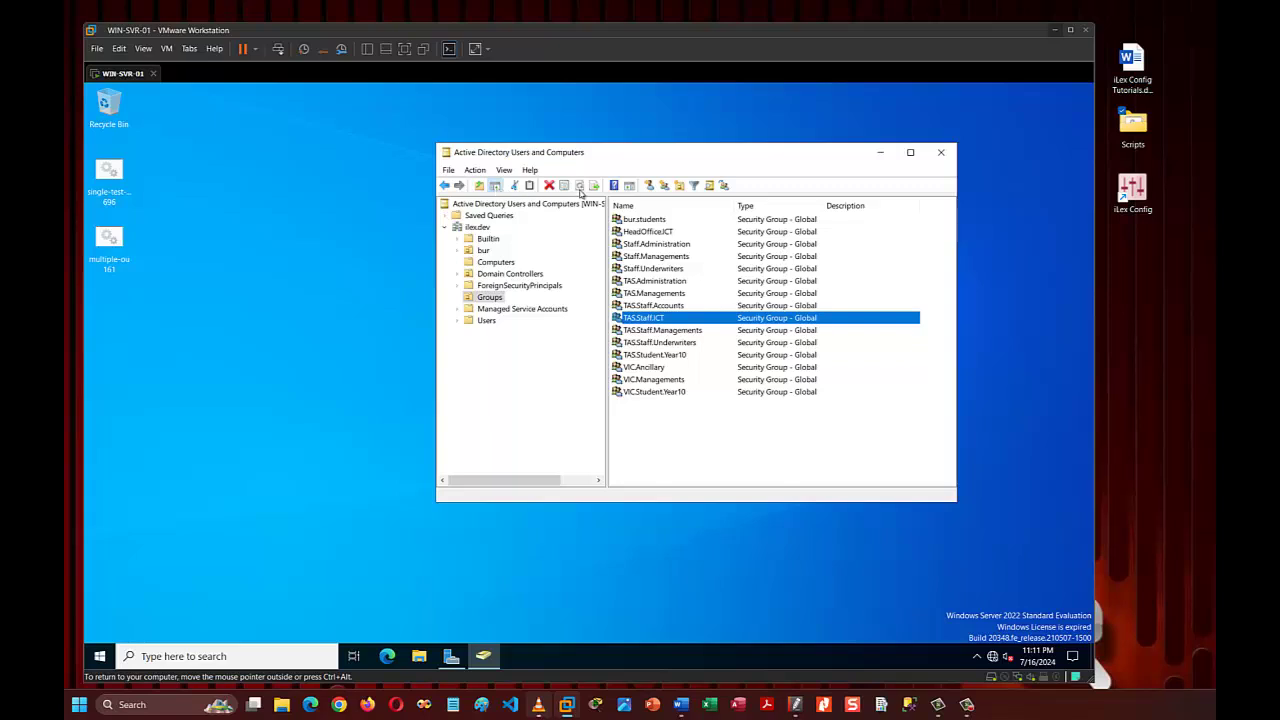
click(941, 152)
click(451, 656)
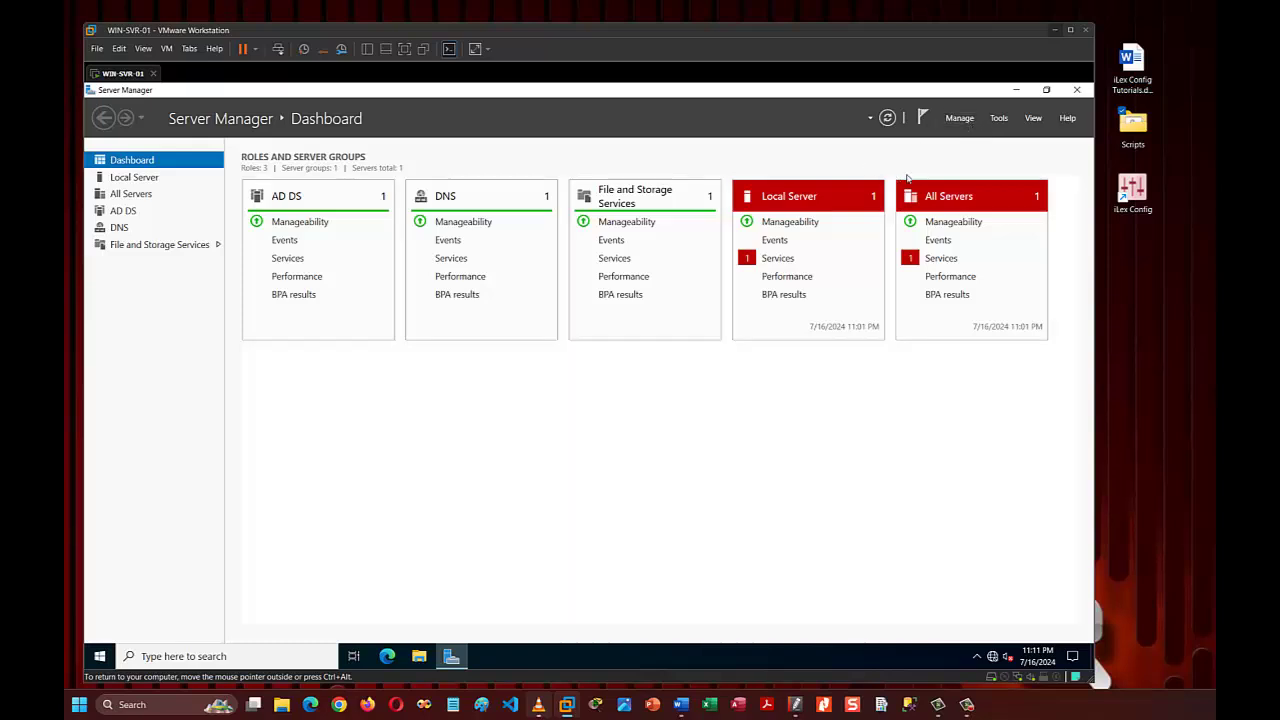
click(998, 119)
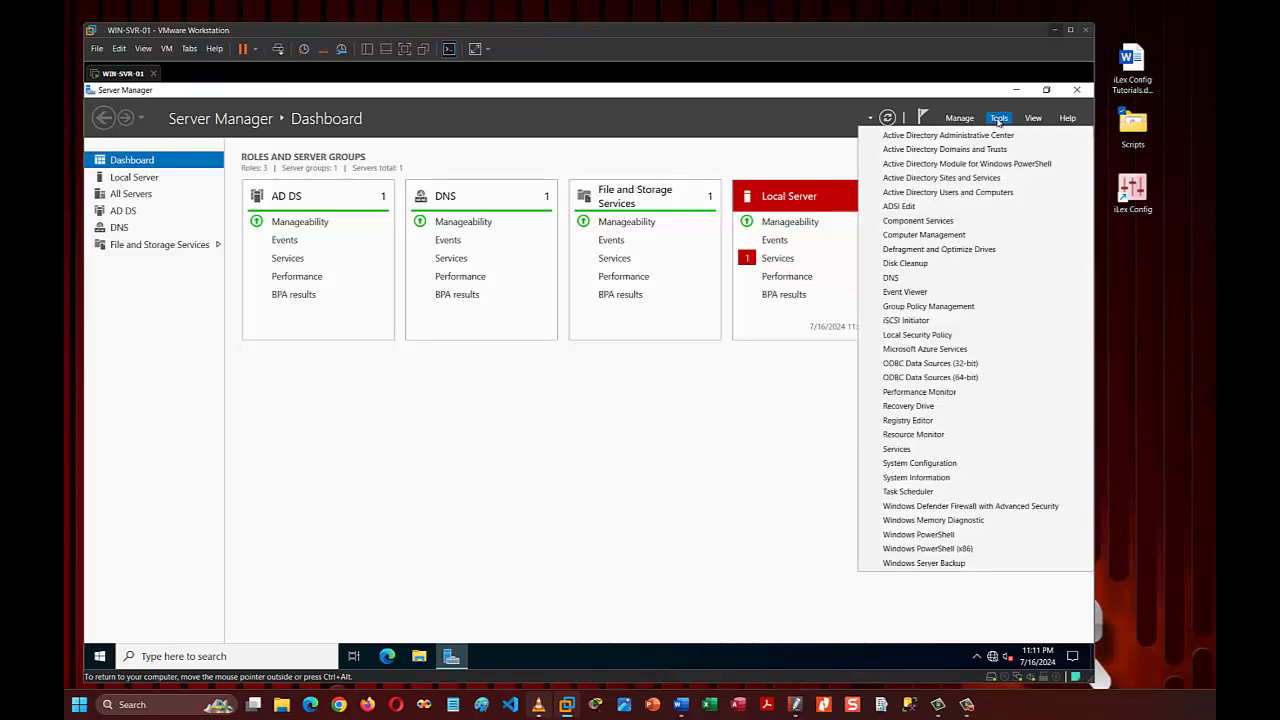
click(970, 135)
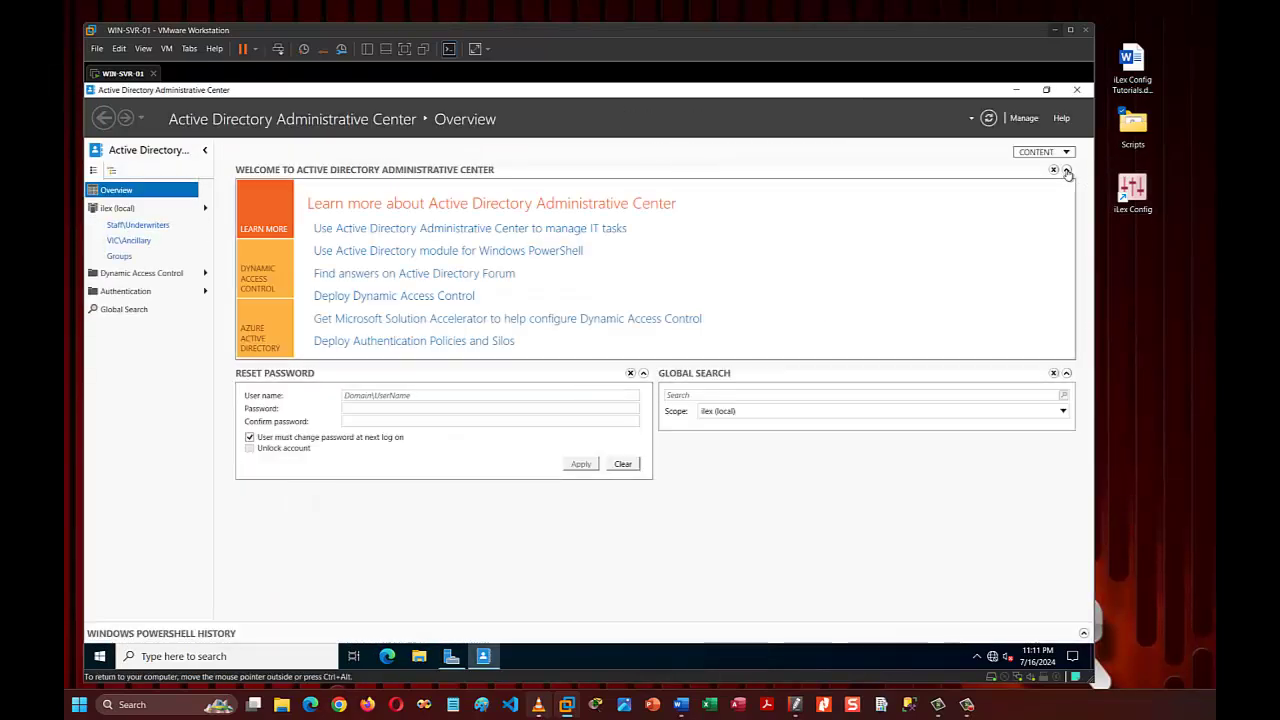
click(1066, 169)
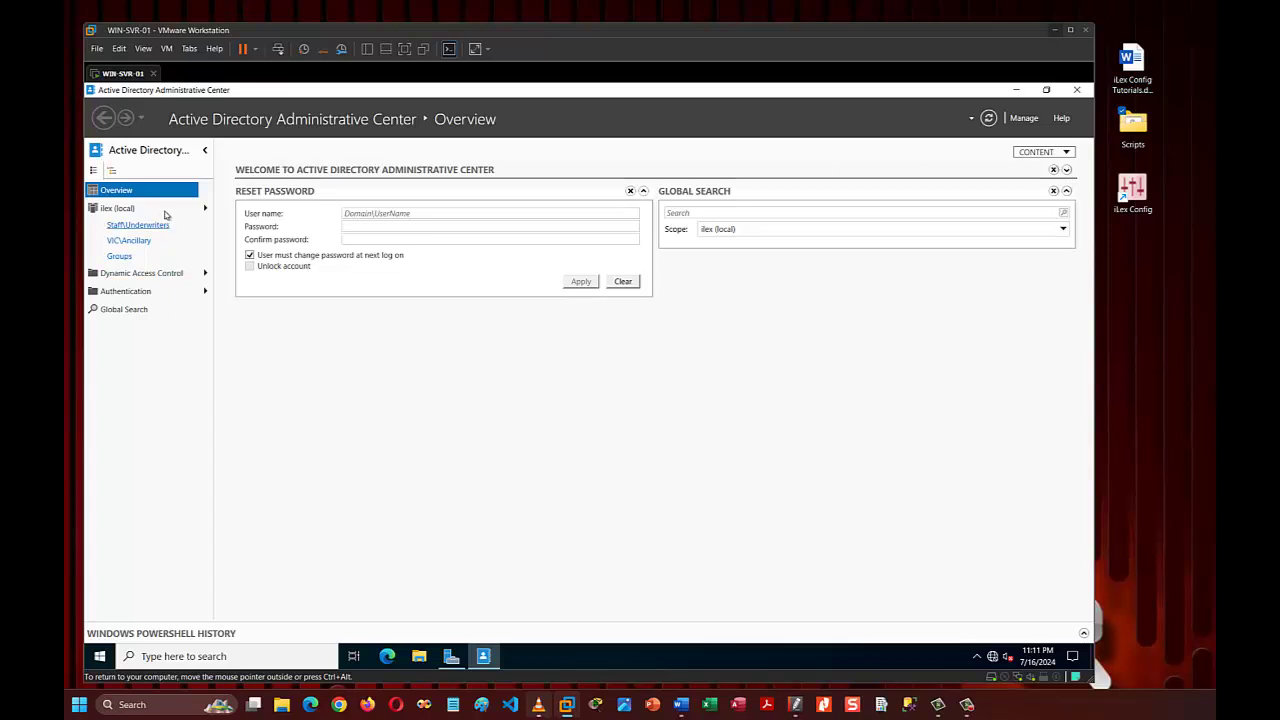
Browse the ilex (local) domain, examining the TAS OU, the VIC OU and the users in VIC's Managements OU.
click(118, 208)
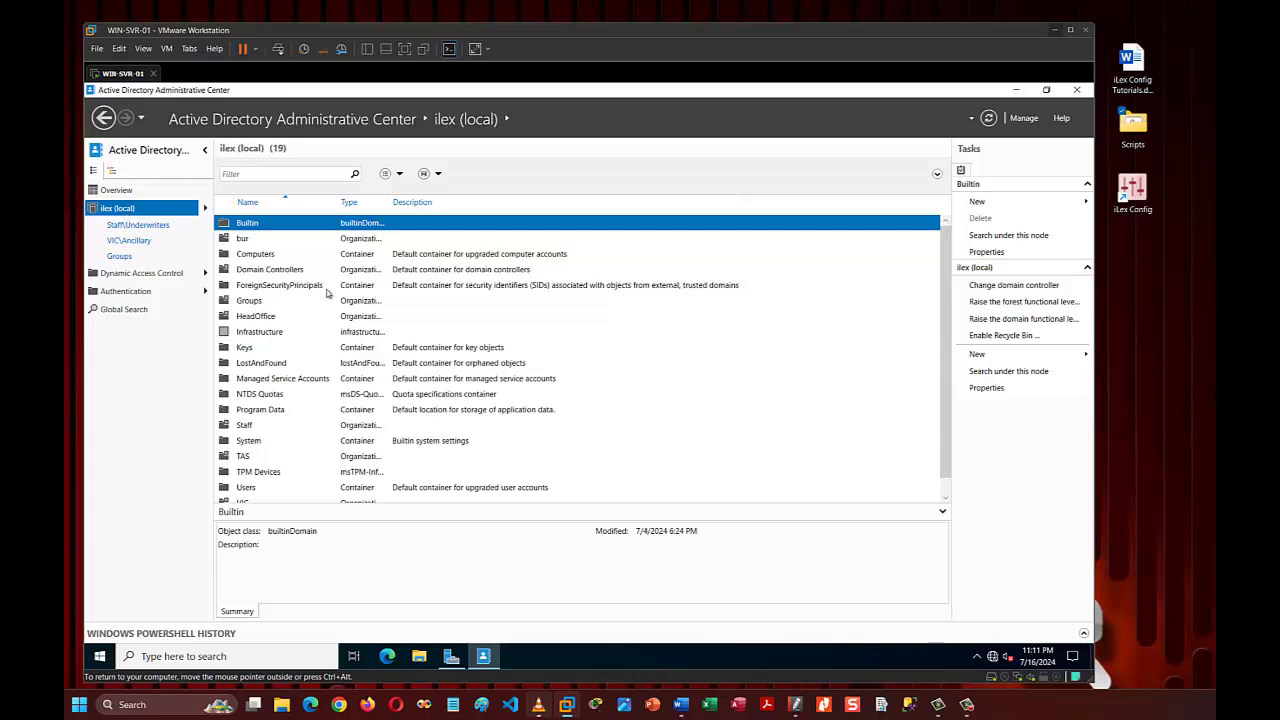
scroll(295, 462, down, 1)
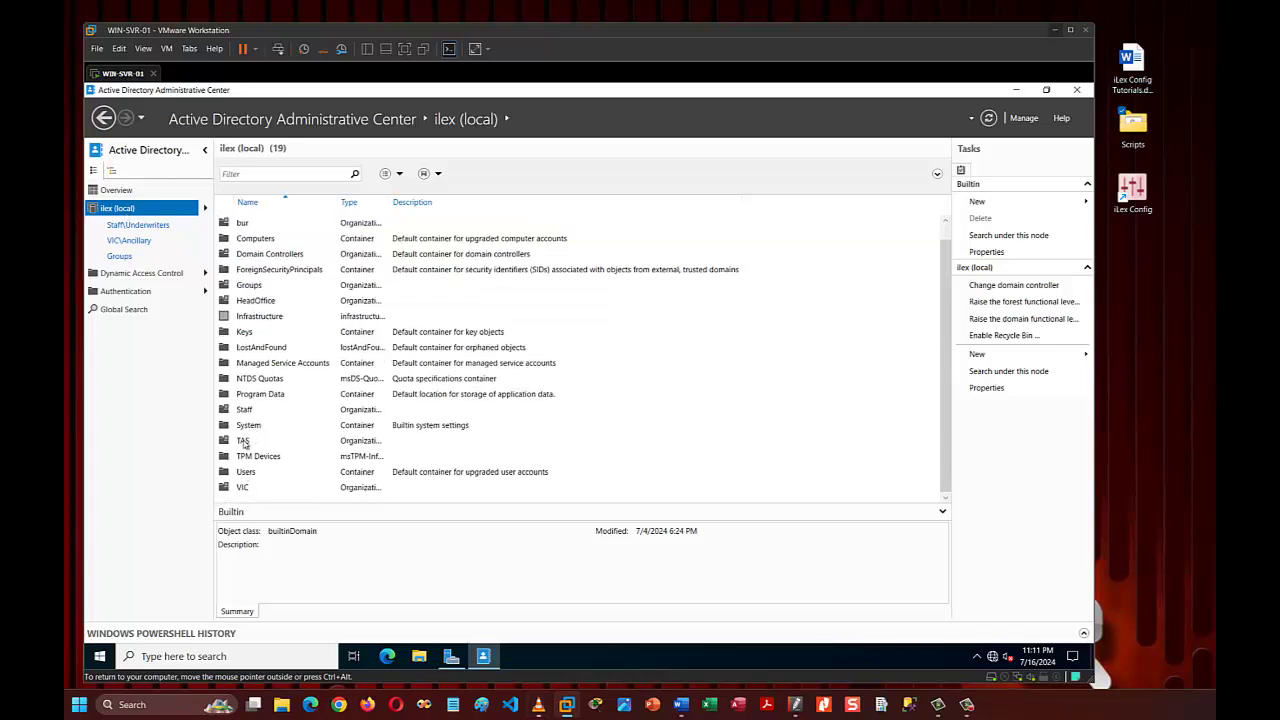
double_click(243, 441)
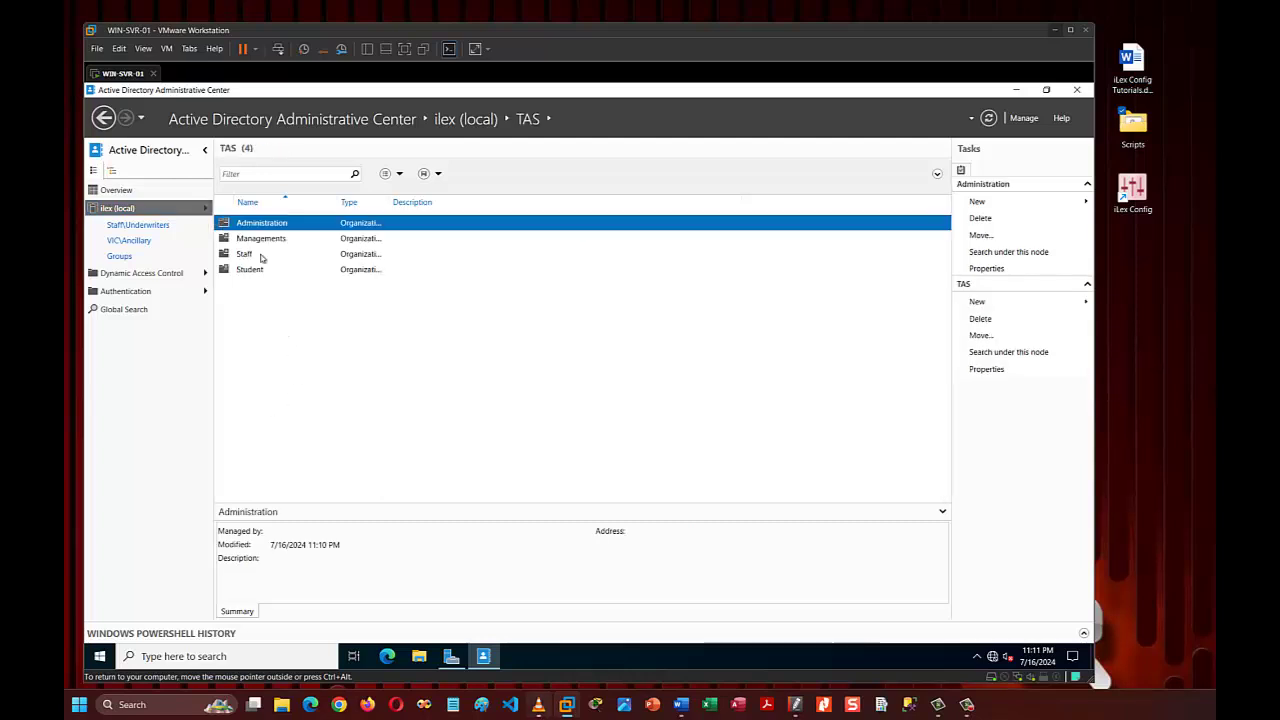
click(465, 119)
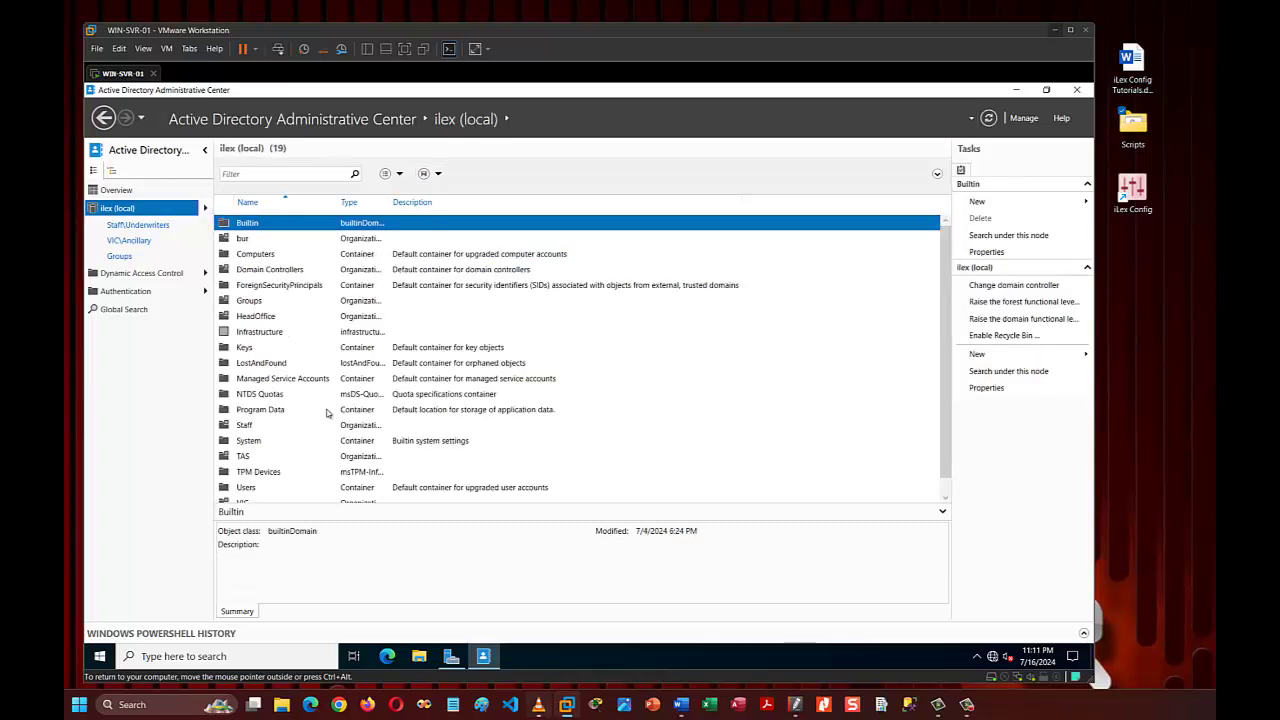
scroll(255, 471, down, 1)
double_click(249, 488)
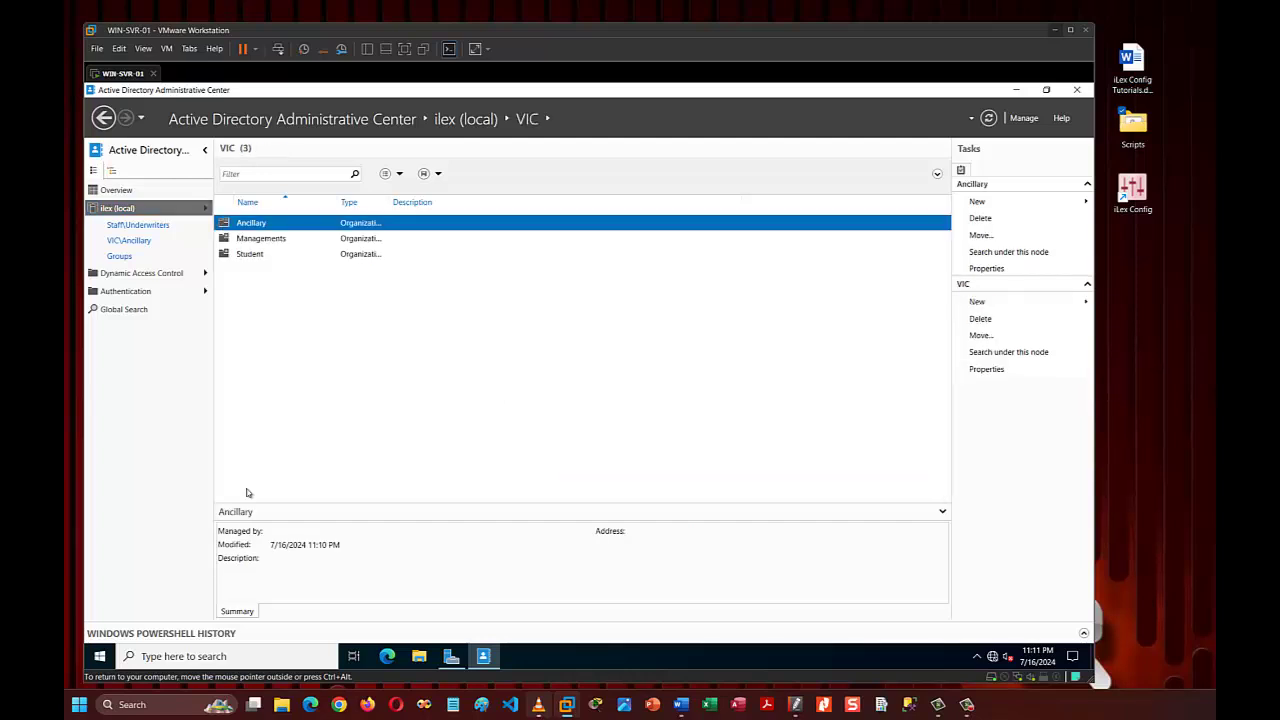
double_click(266, 239)
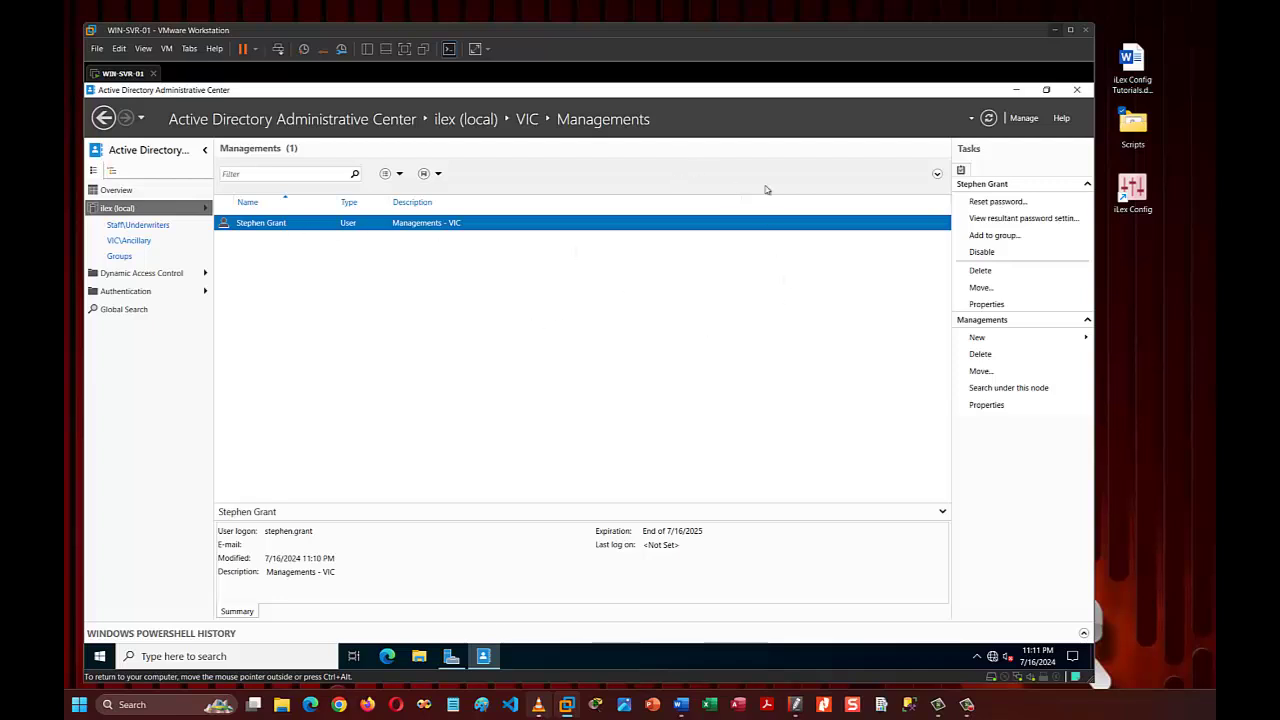
Close Active Directory Administrative Center and Server Manager to return to the server's desktop.
click(1076, 89)
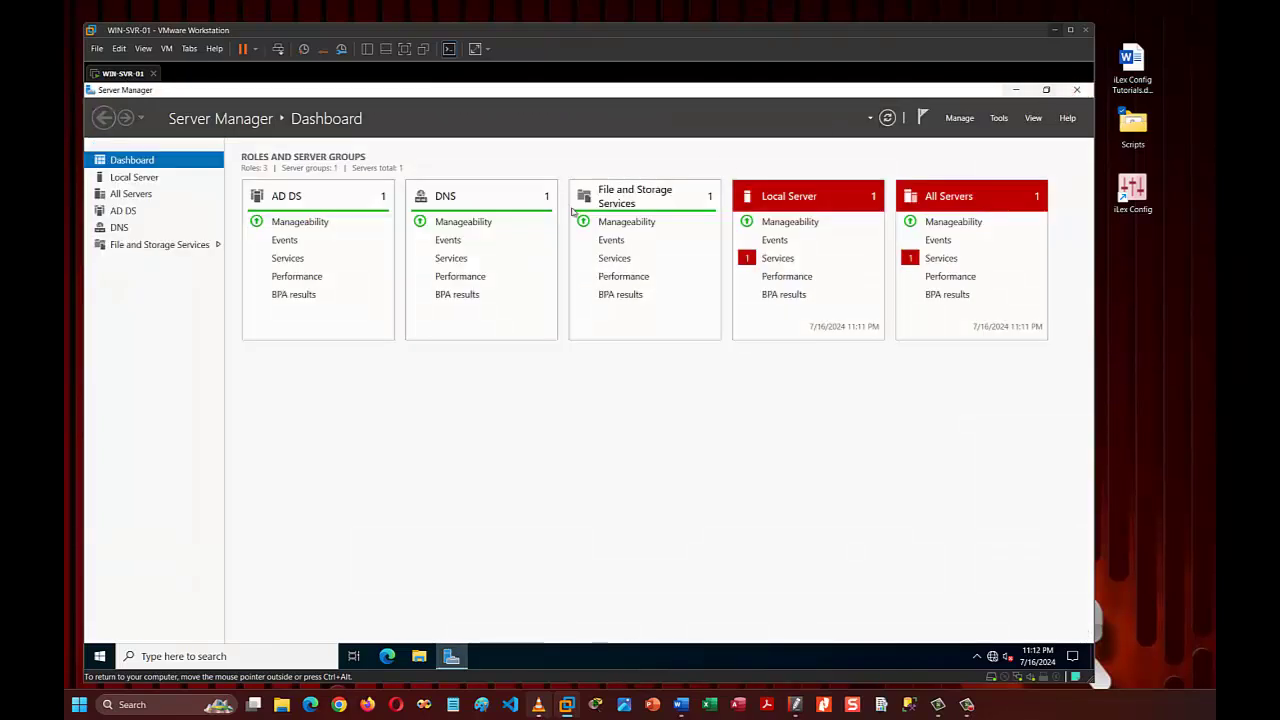
click(1046, 91)
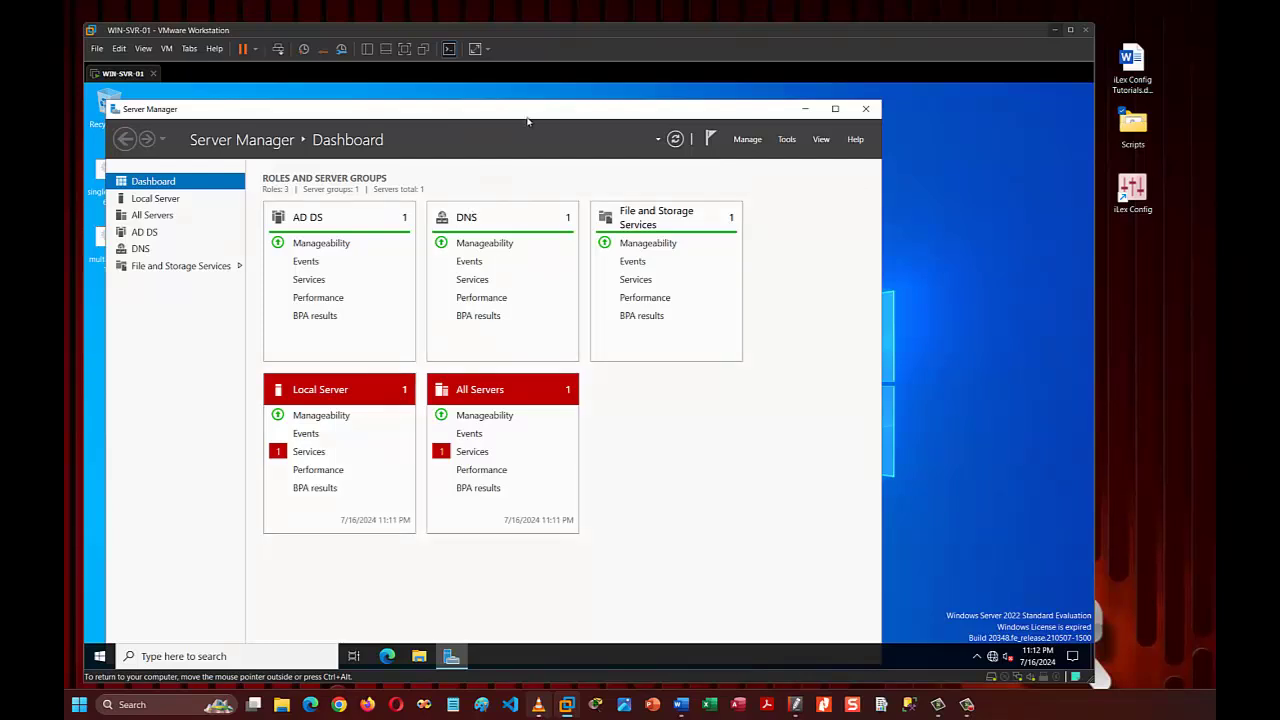
drag(537, 111, 690, 98)
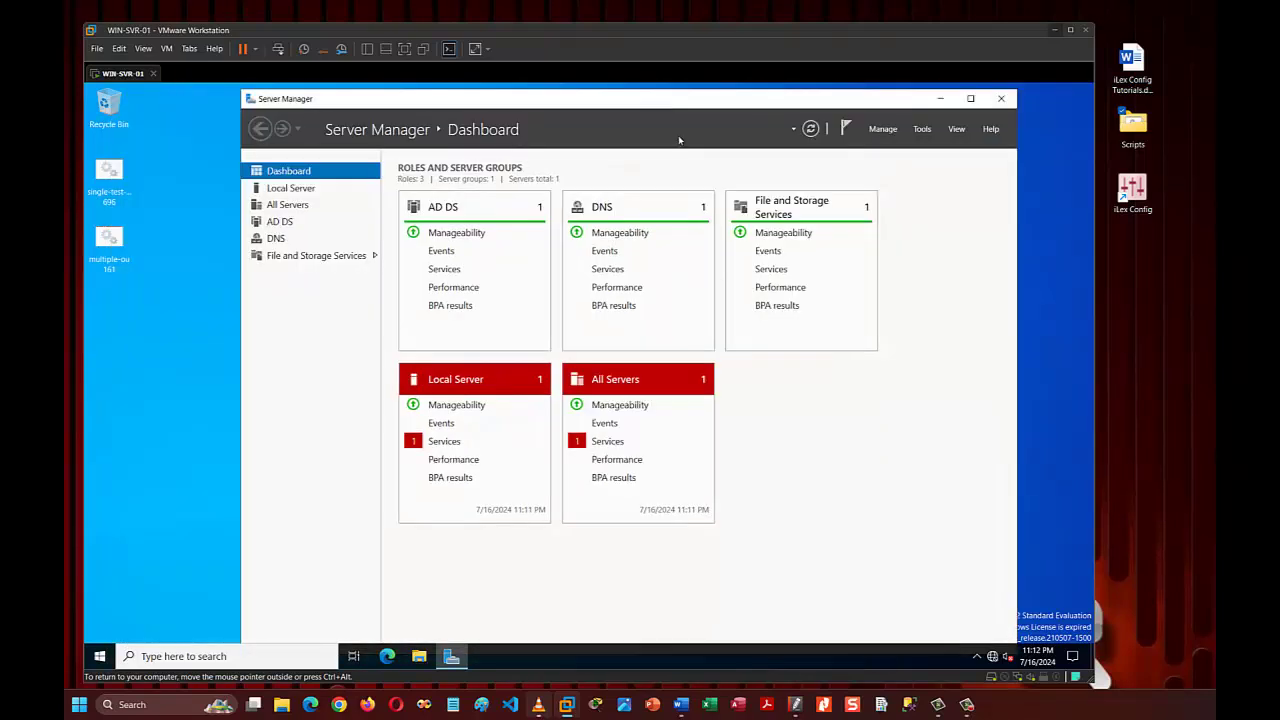
click(1001, 98)
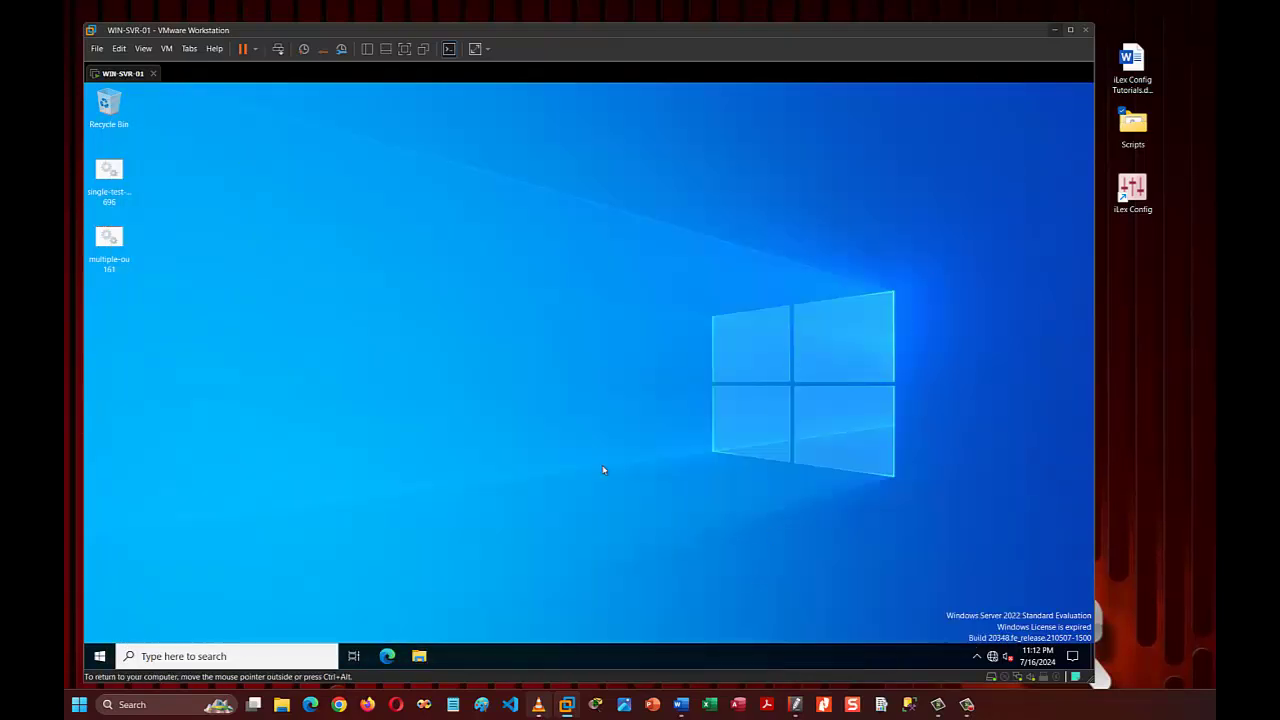